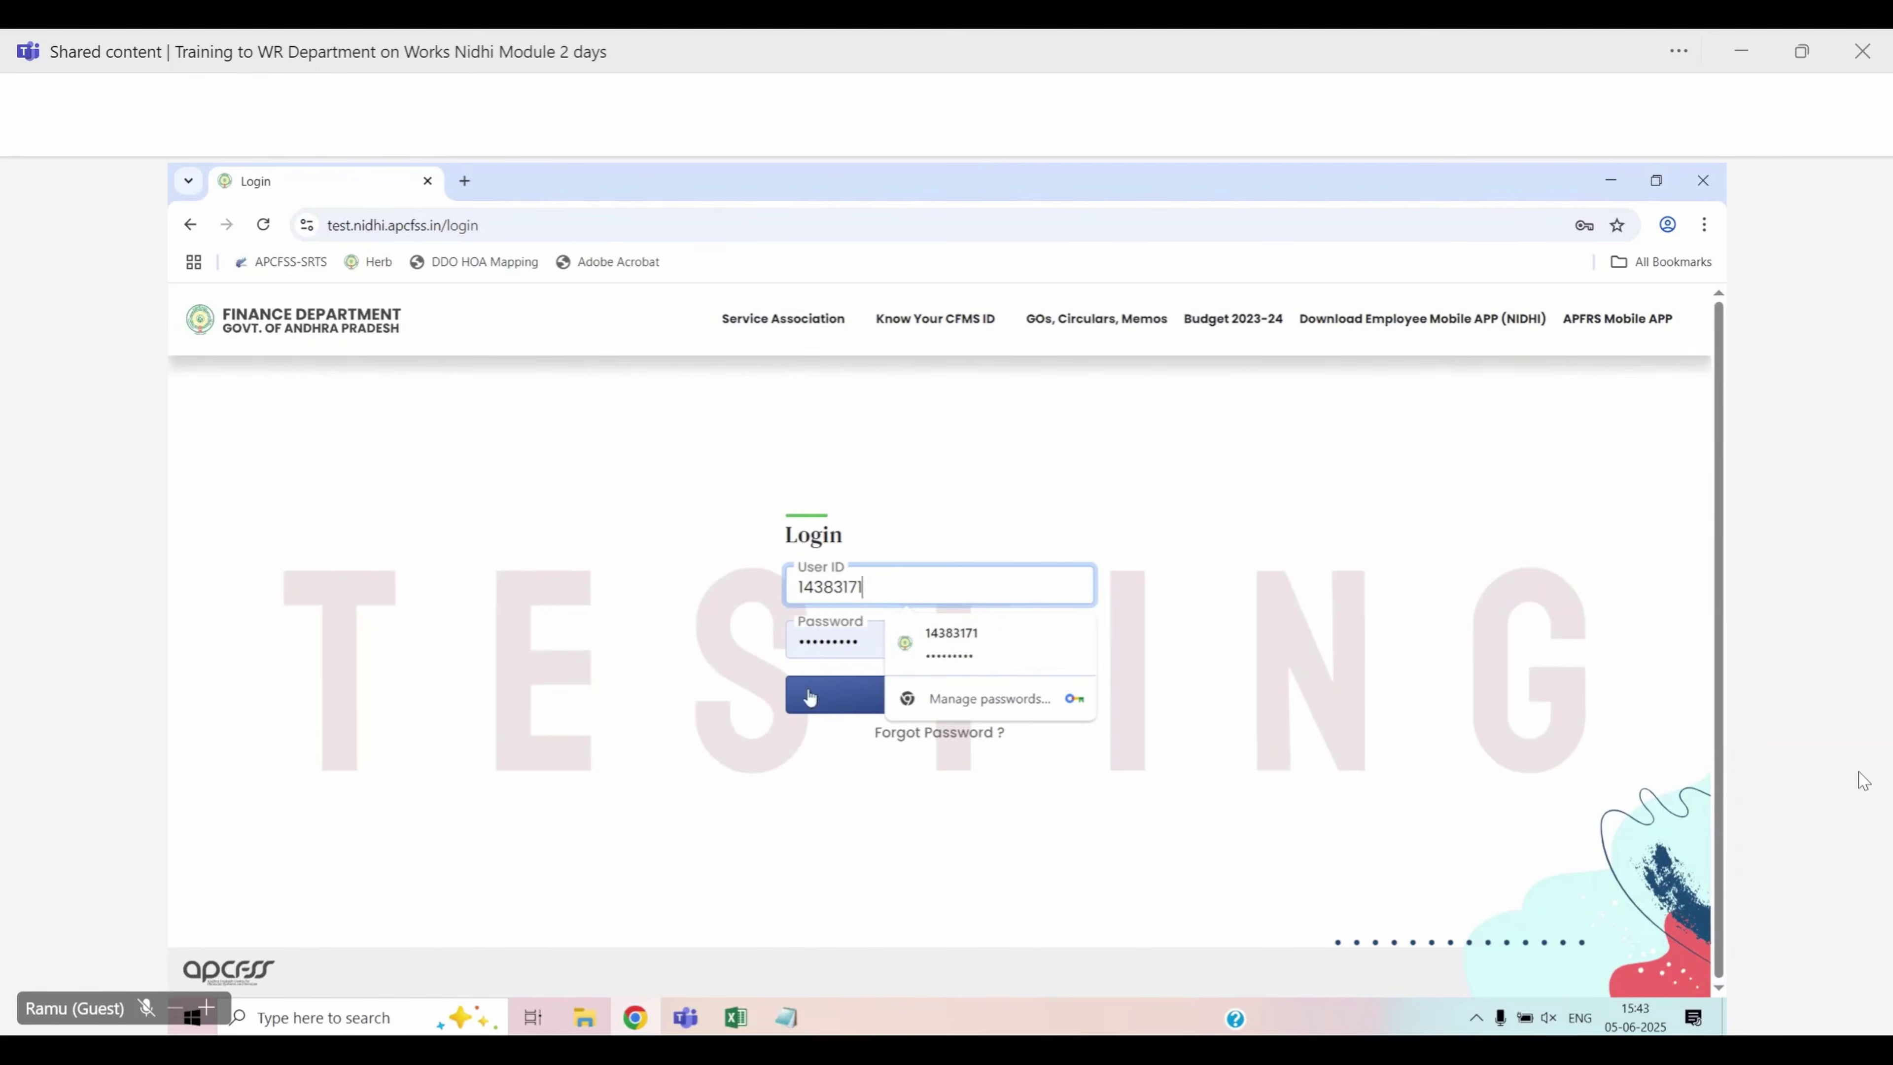
Dismiss the saved-login suggestions and sign in to the finance department portal
click(715, 692)
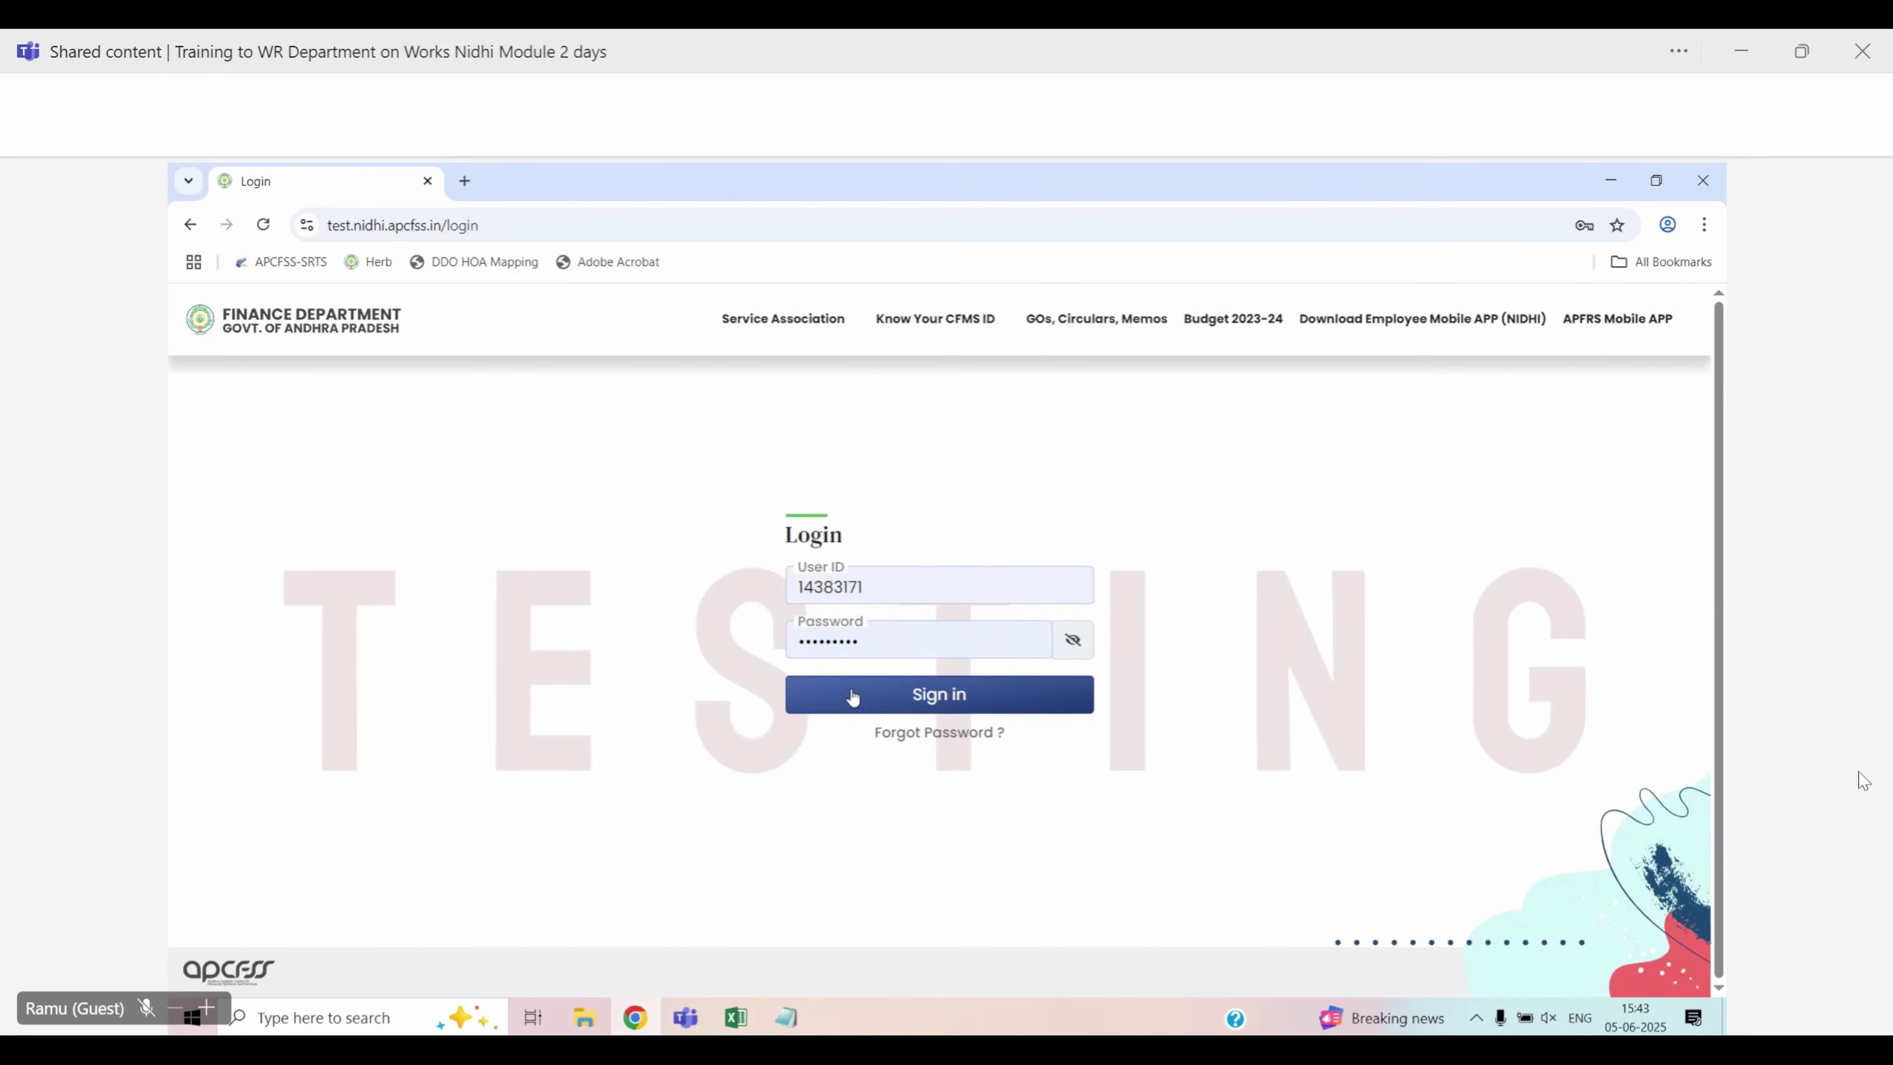
click(922, 696)
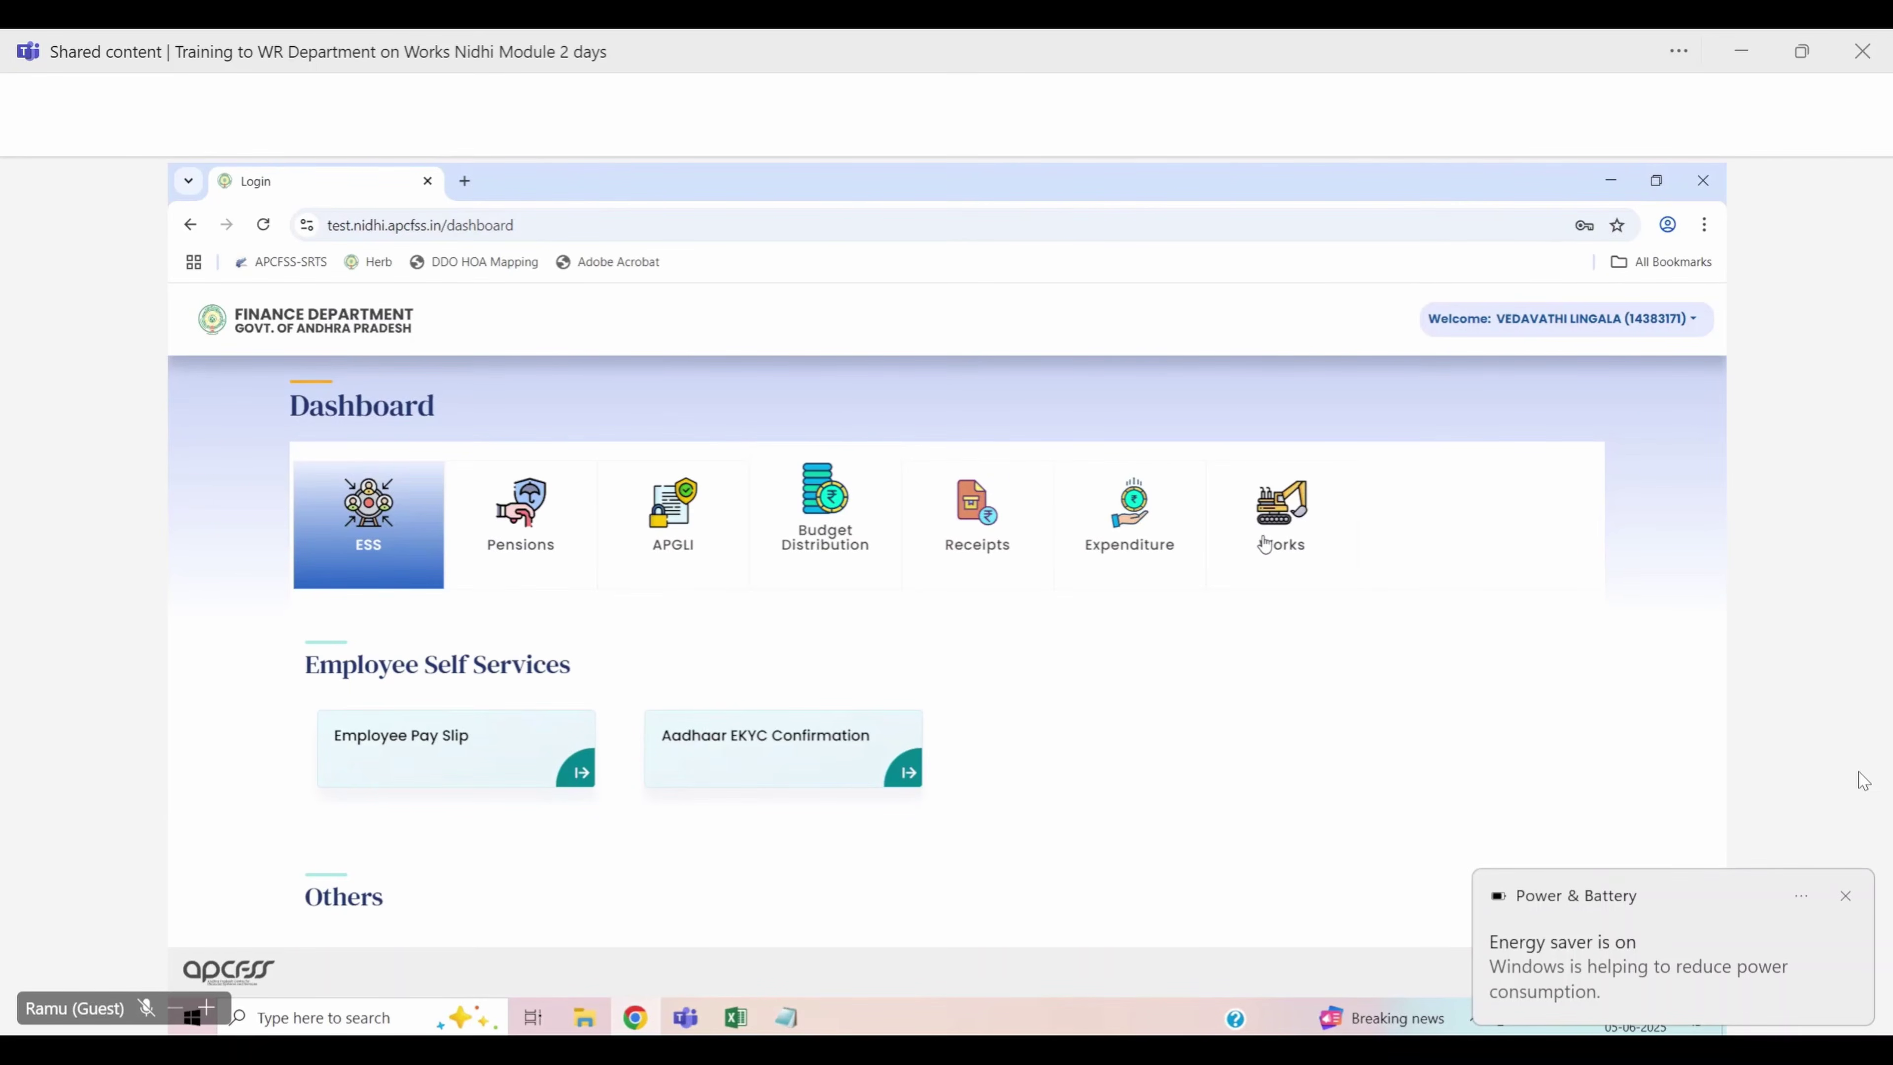
Open the WORKS application from the dashboard, switching off energy saver, and scroll to Technical Sanction
click(1264, 544)
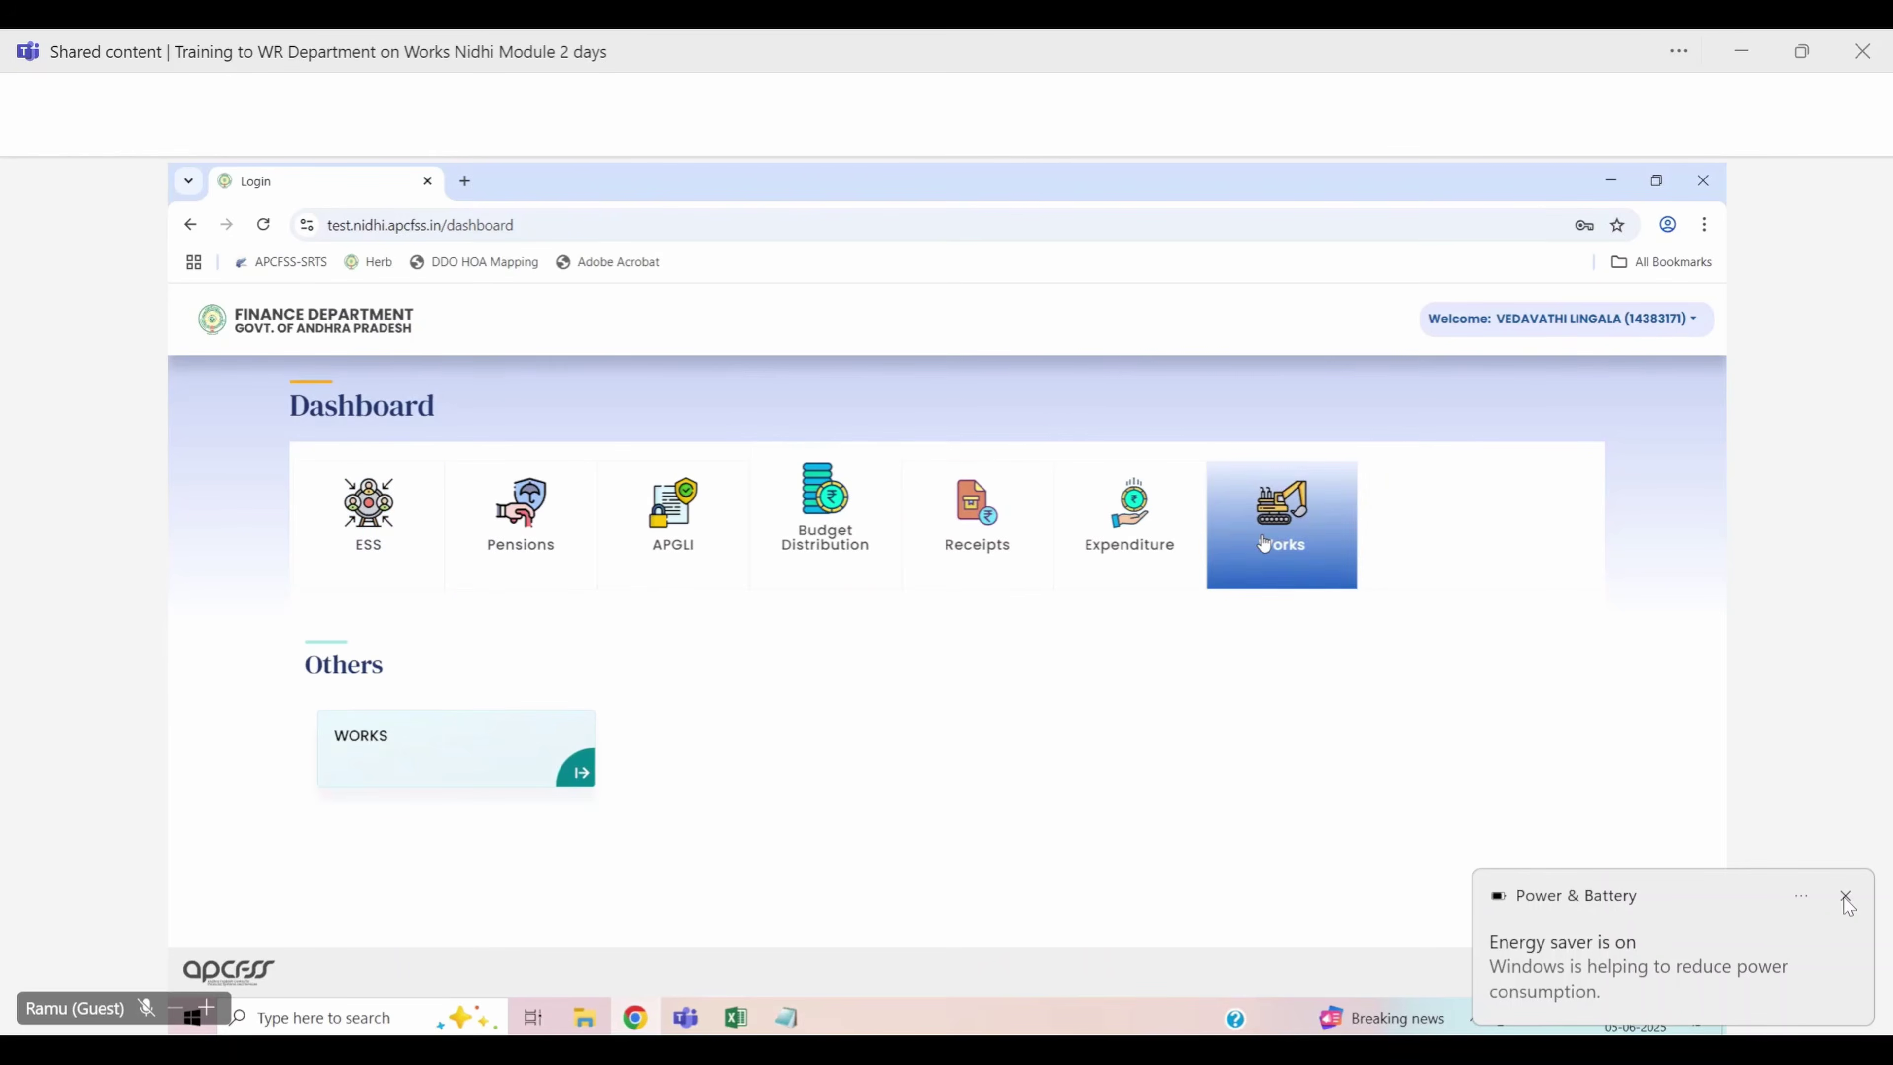
click(1846, 897)
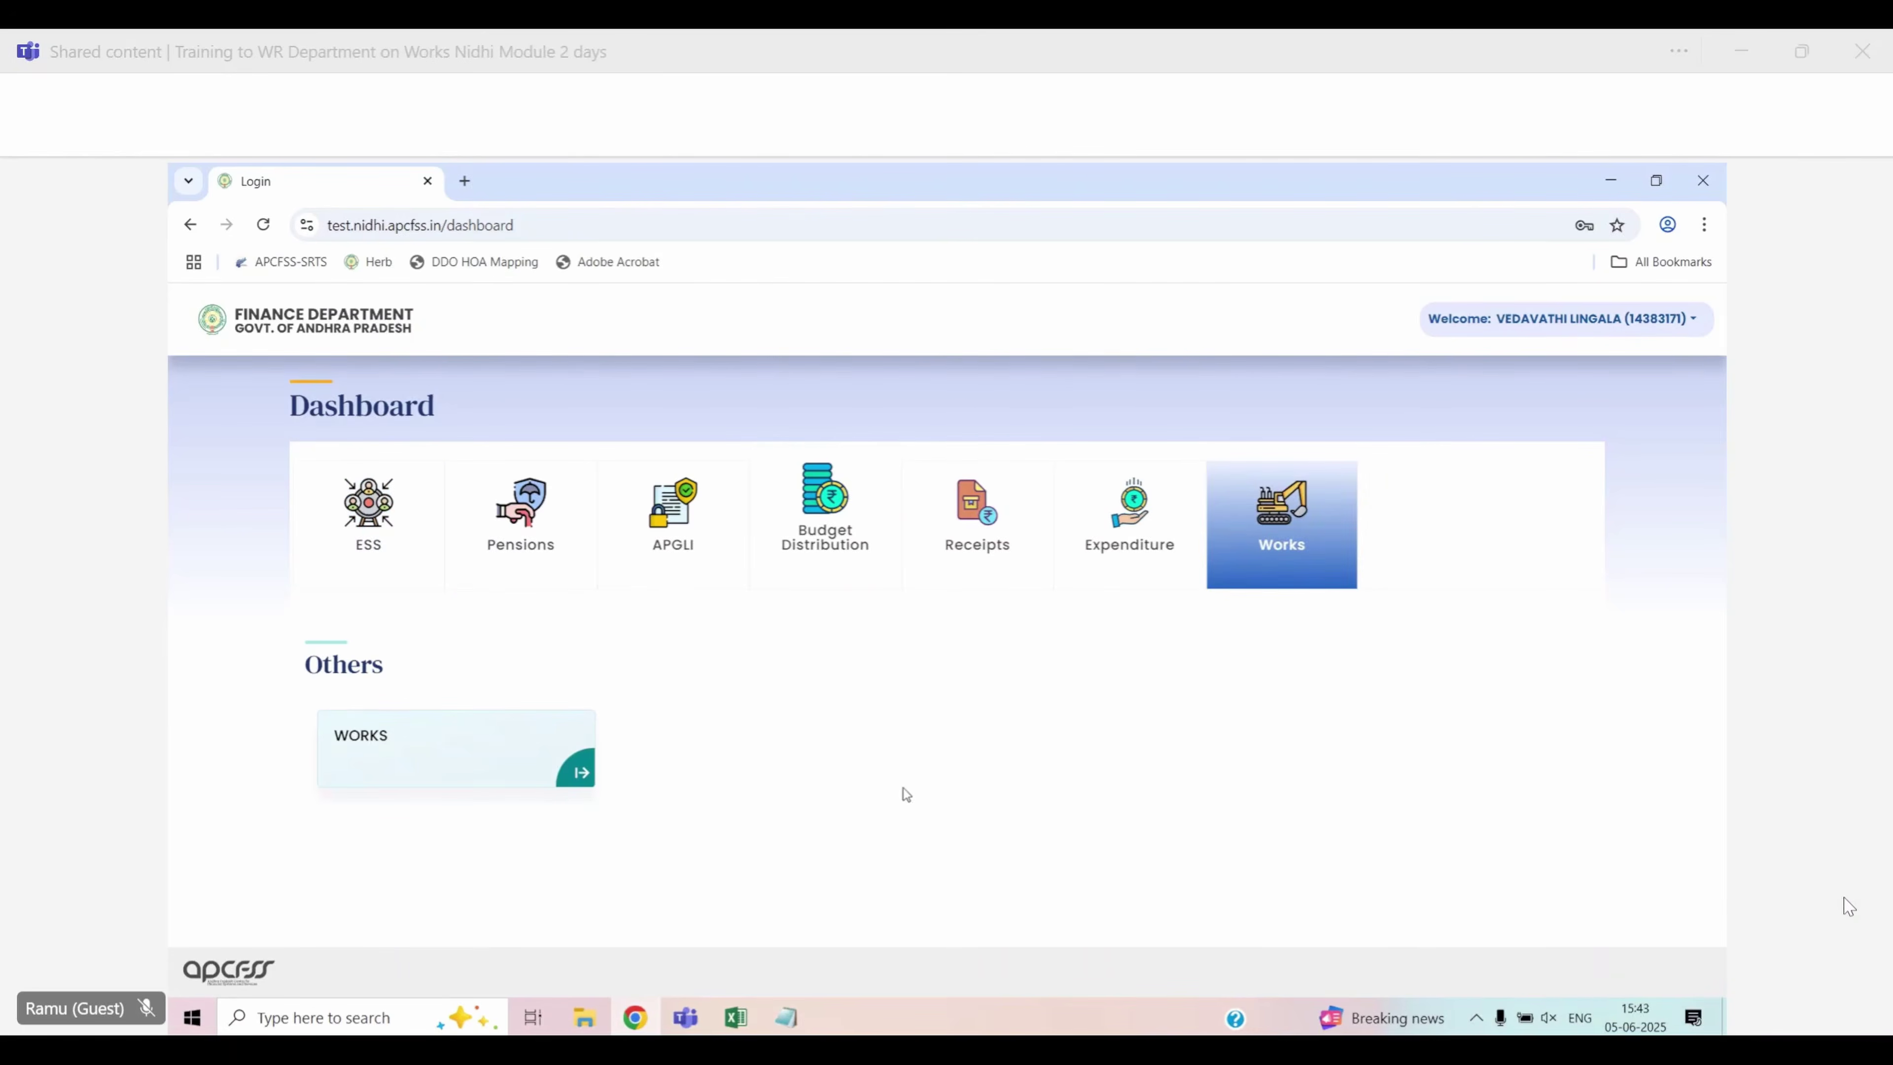
key(super+a)
click(585, 785)
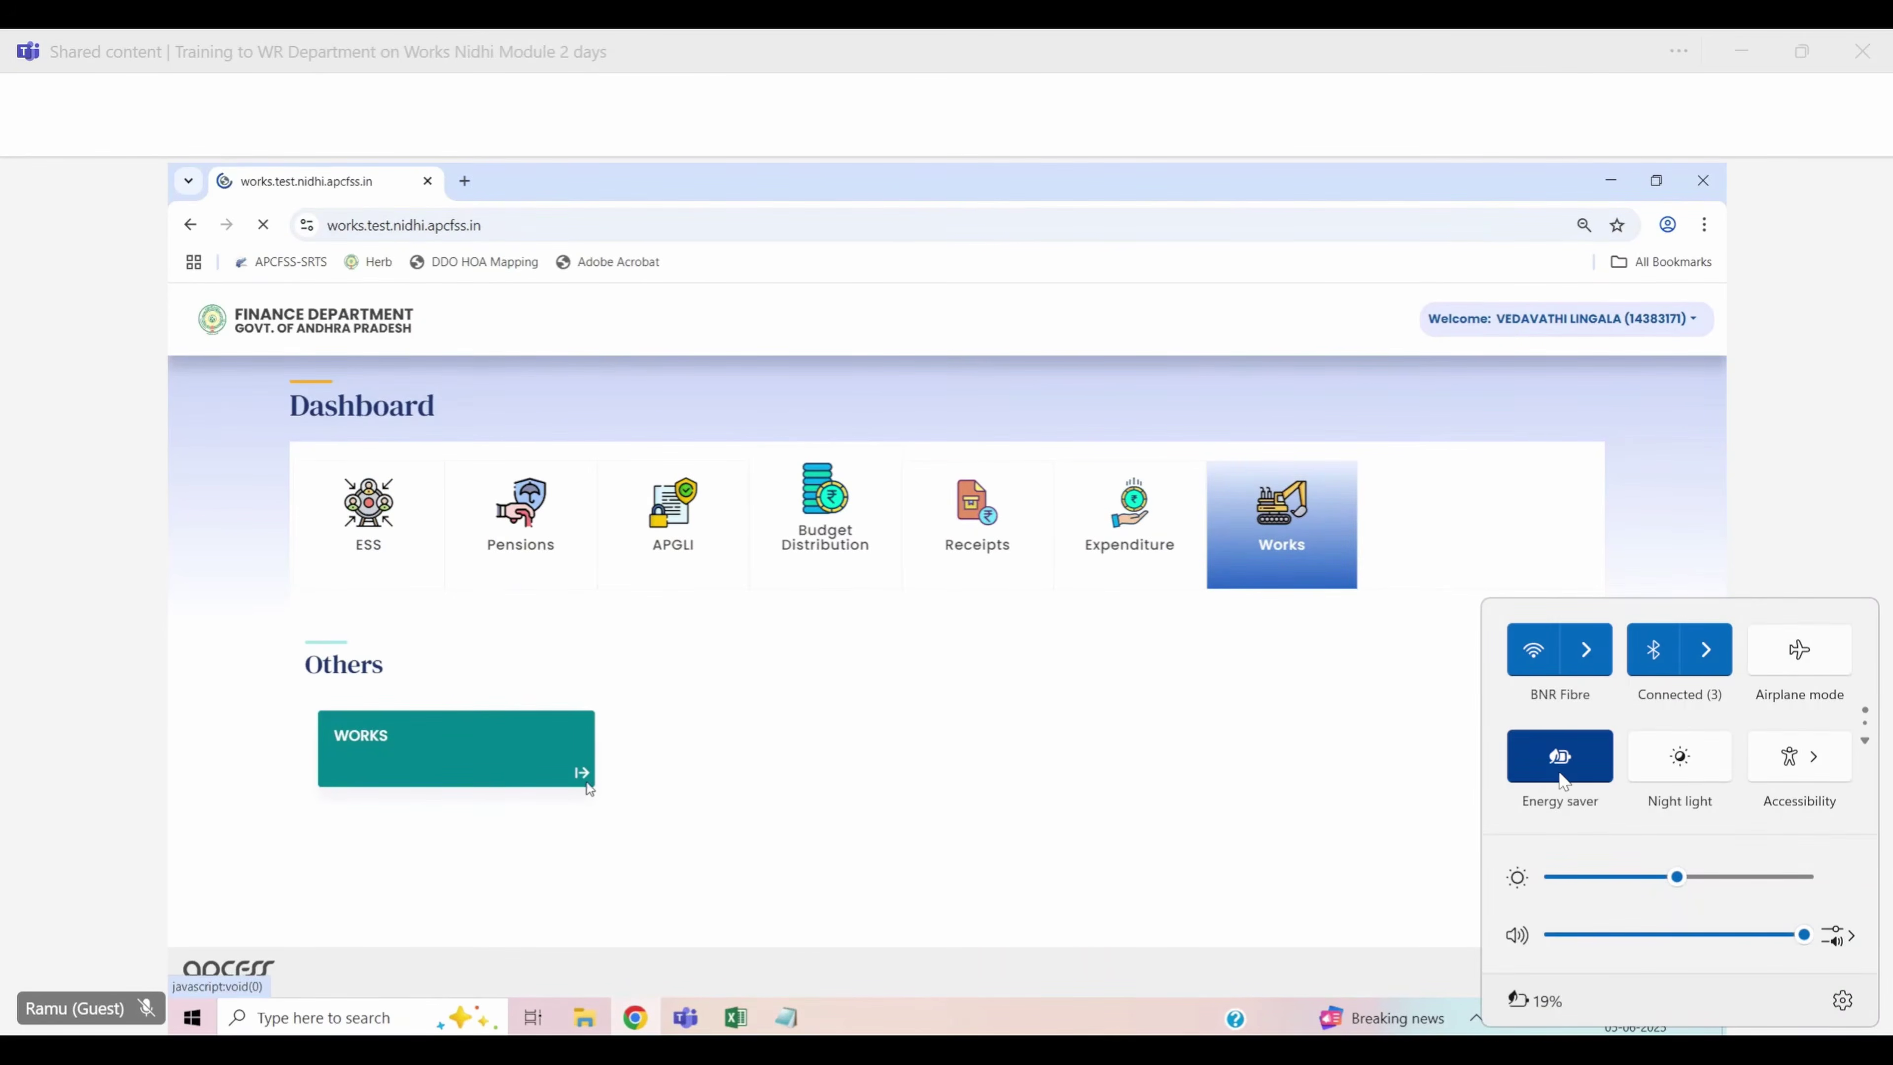
click(1560, 761)
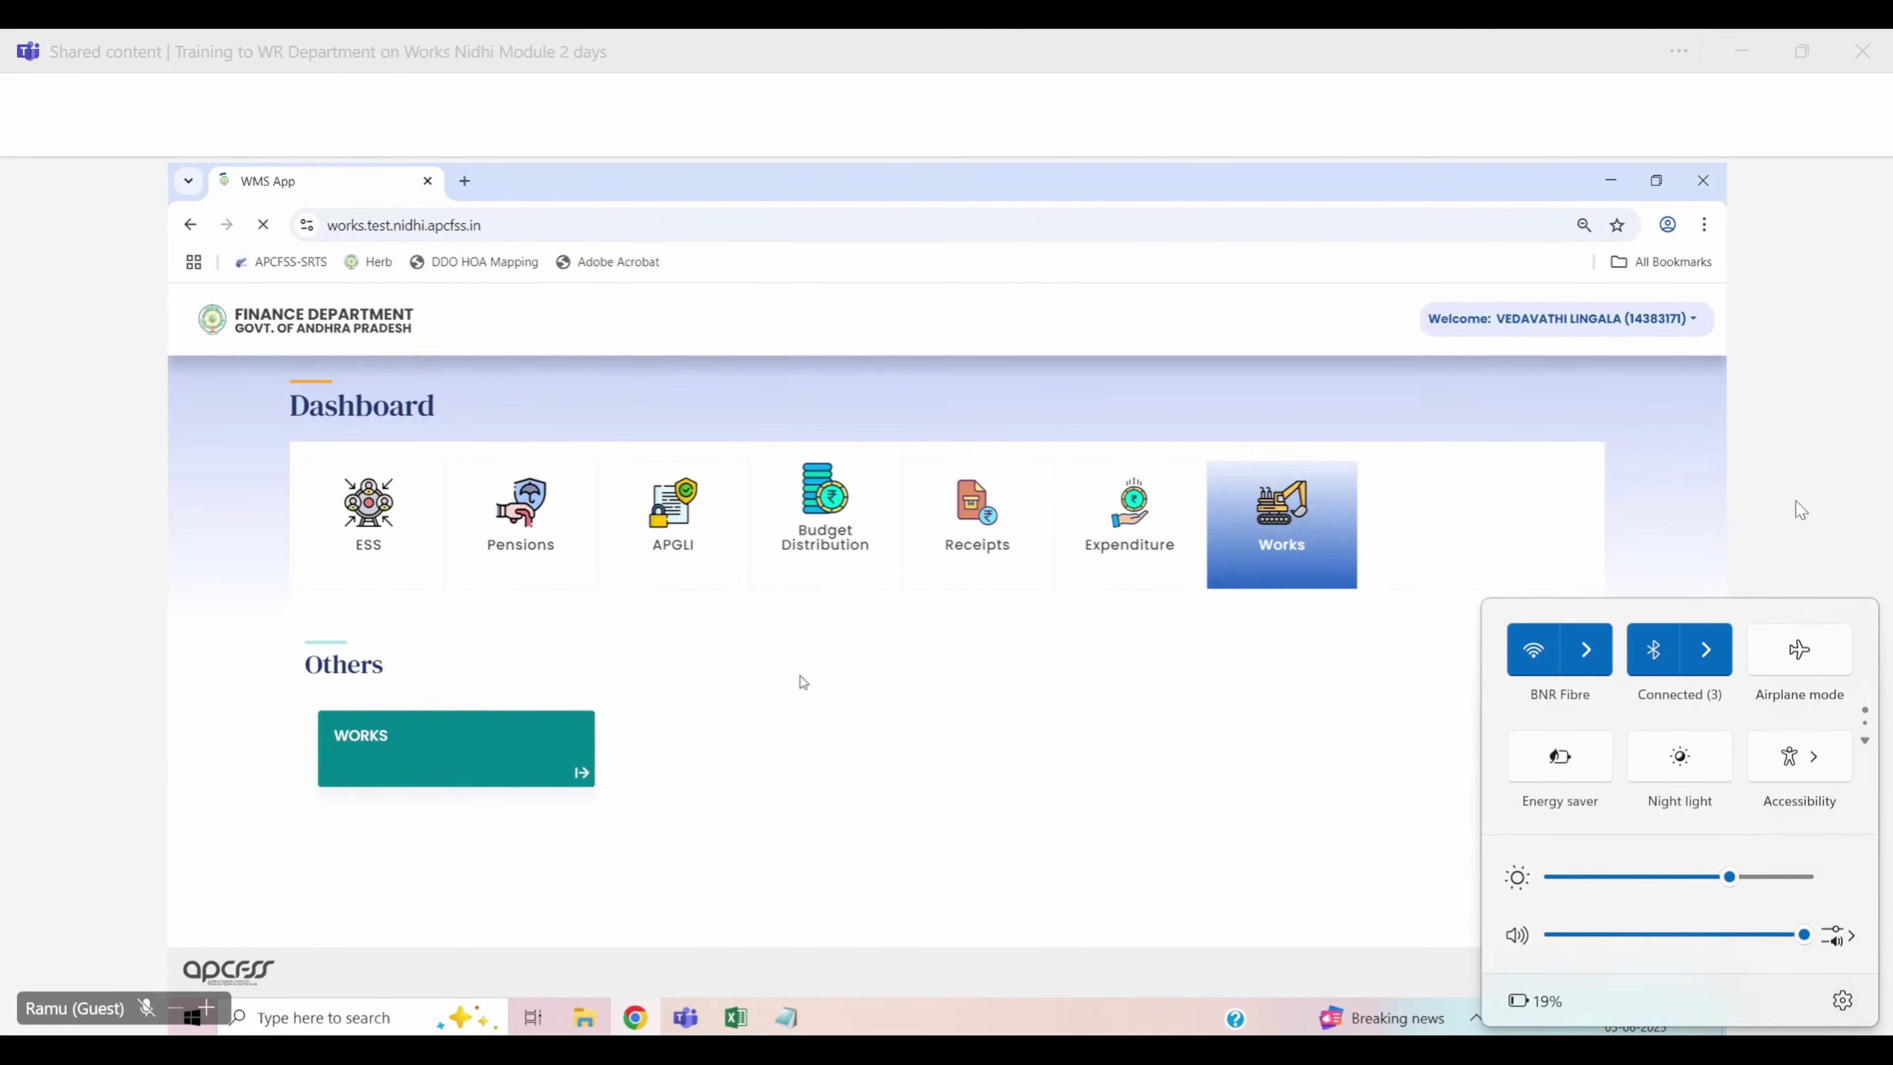
click(800, 680)
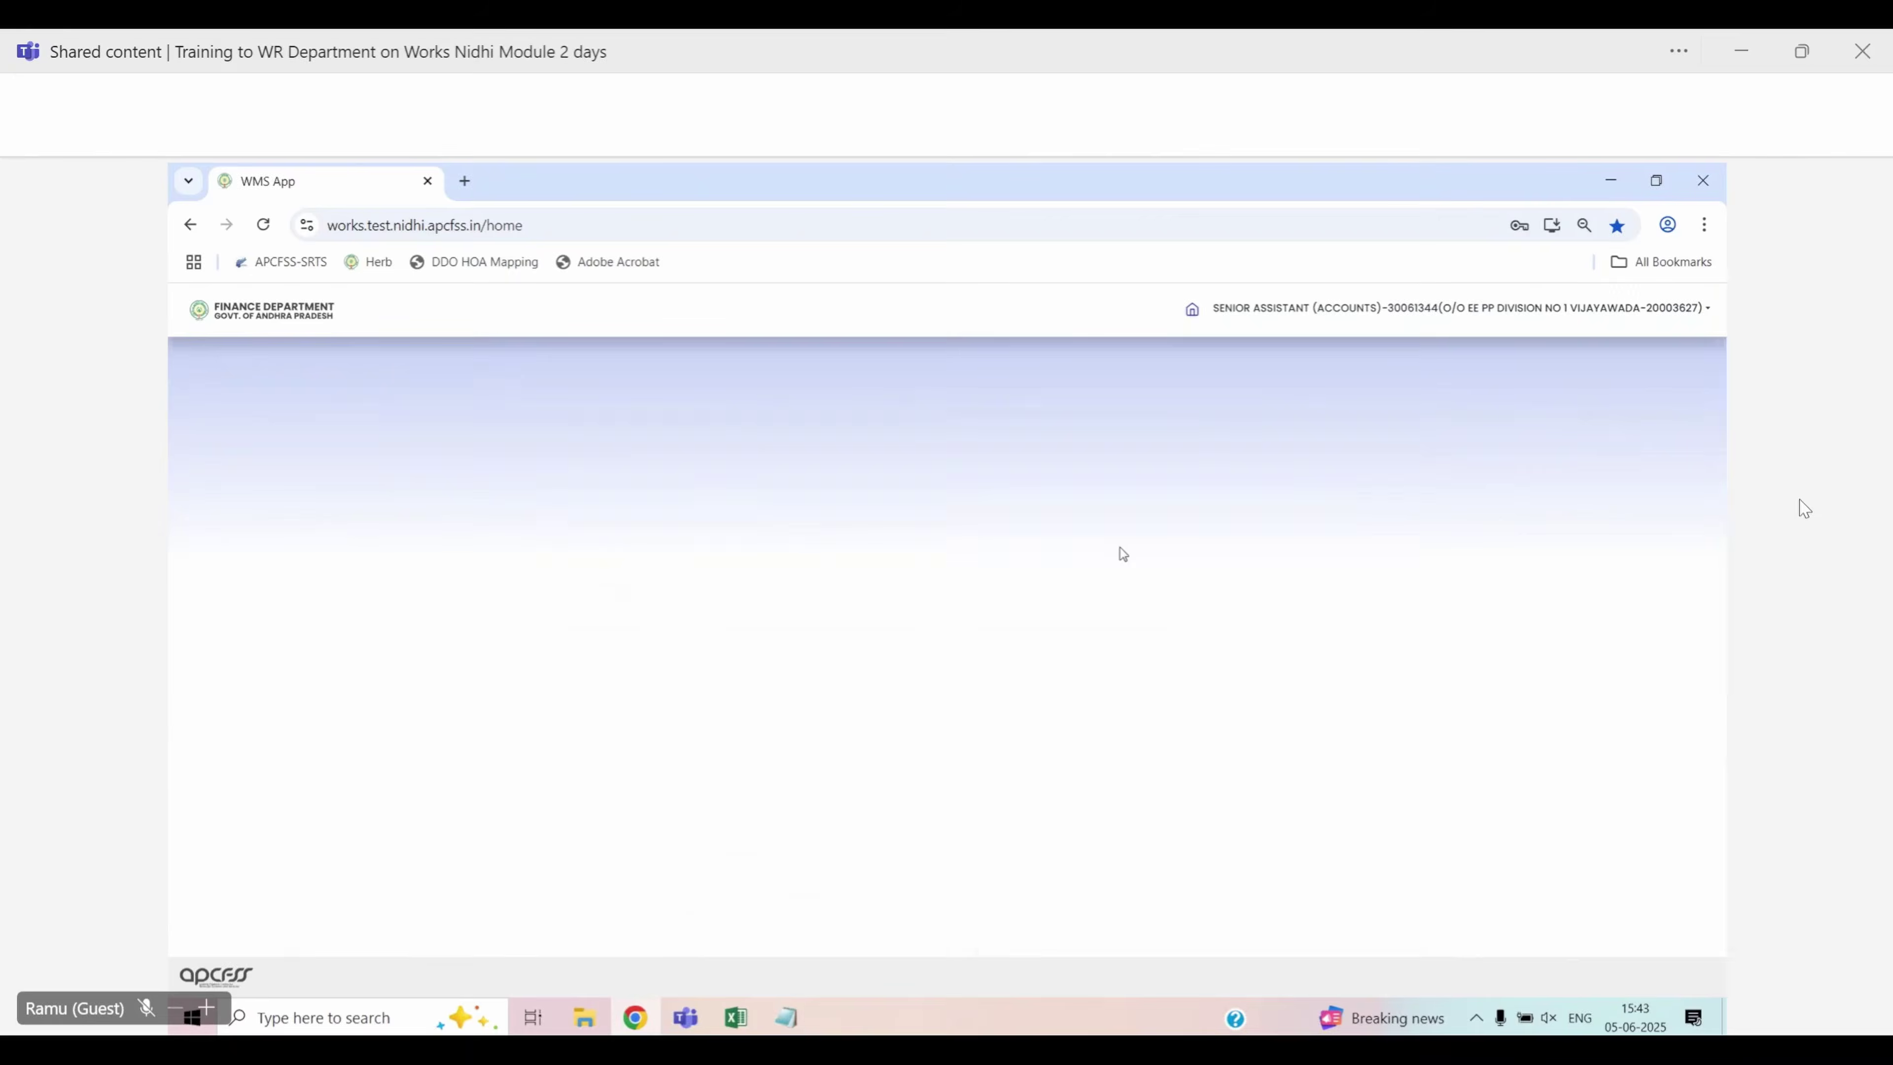
scroll(1119, 549, down, 1)
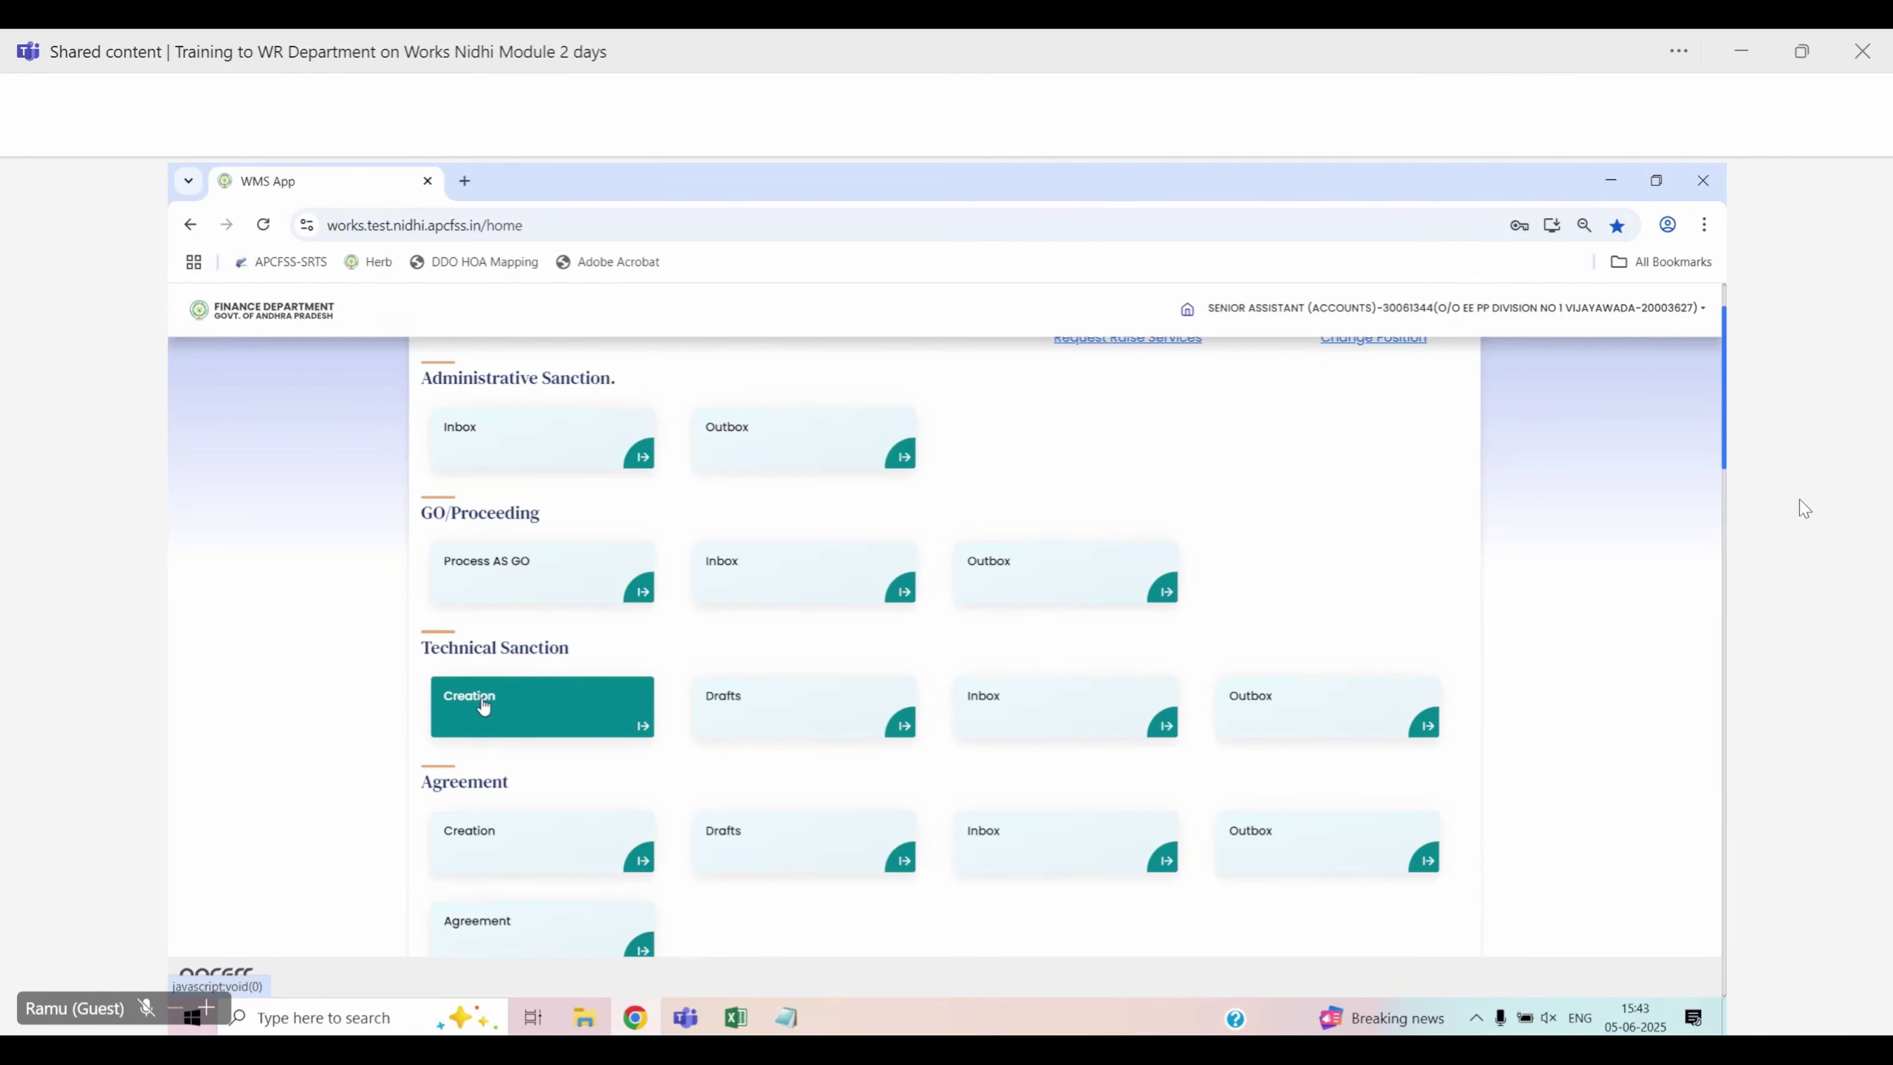
Begin Technical Sanction creation with the Migration TS type
click(645, 733)
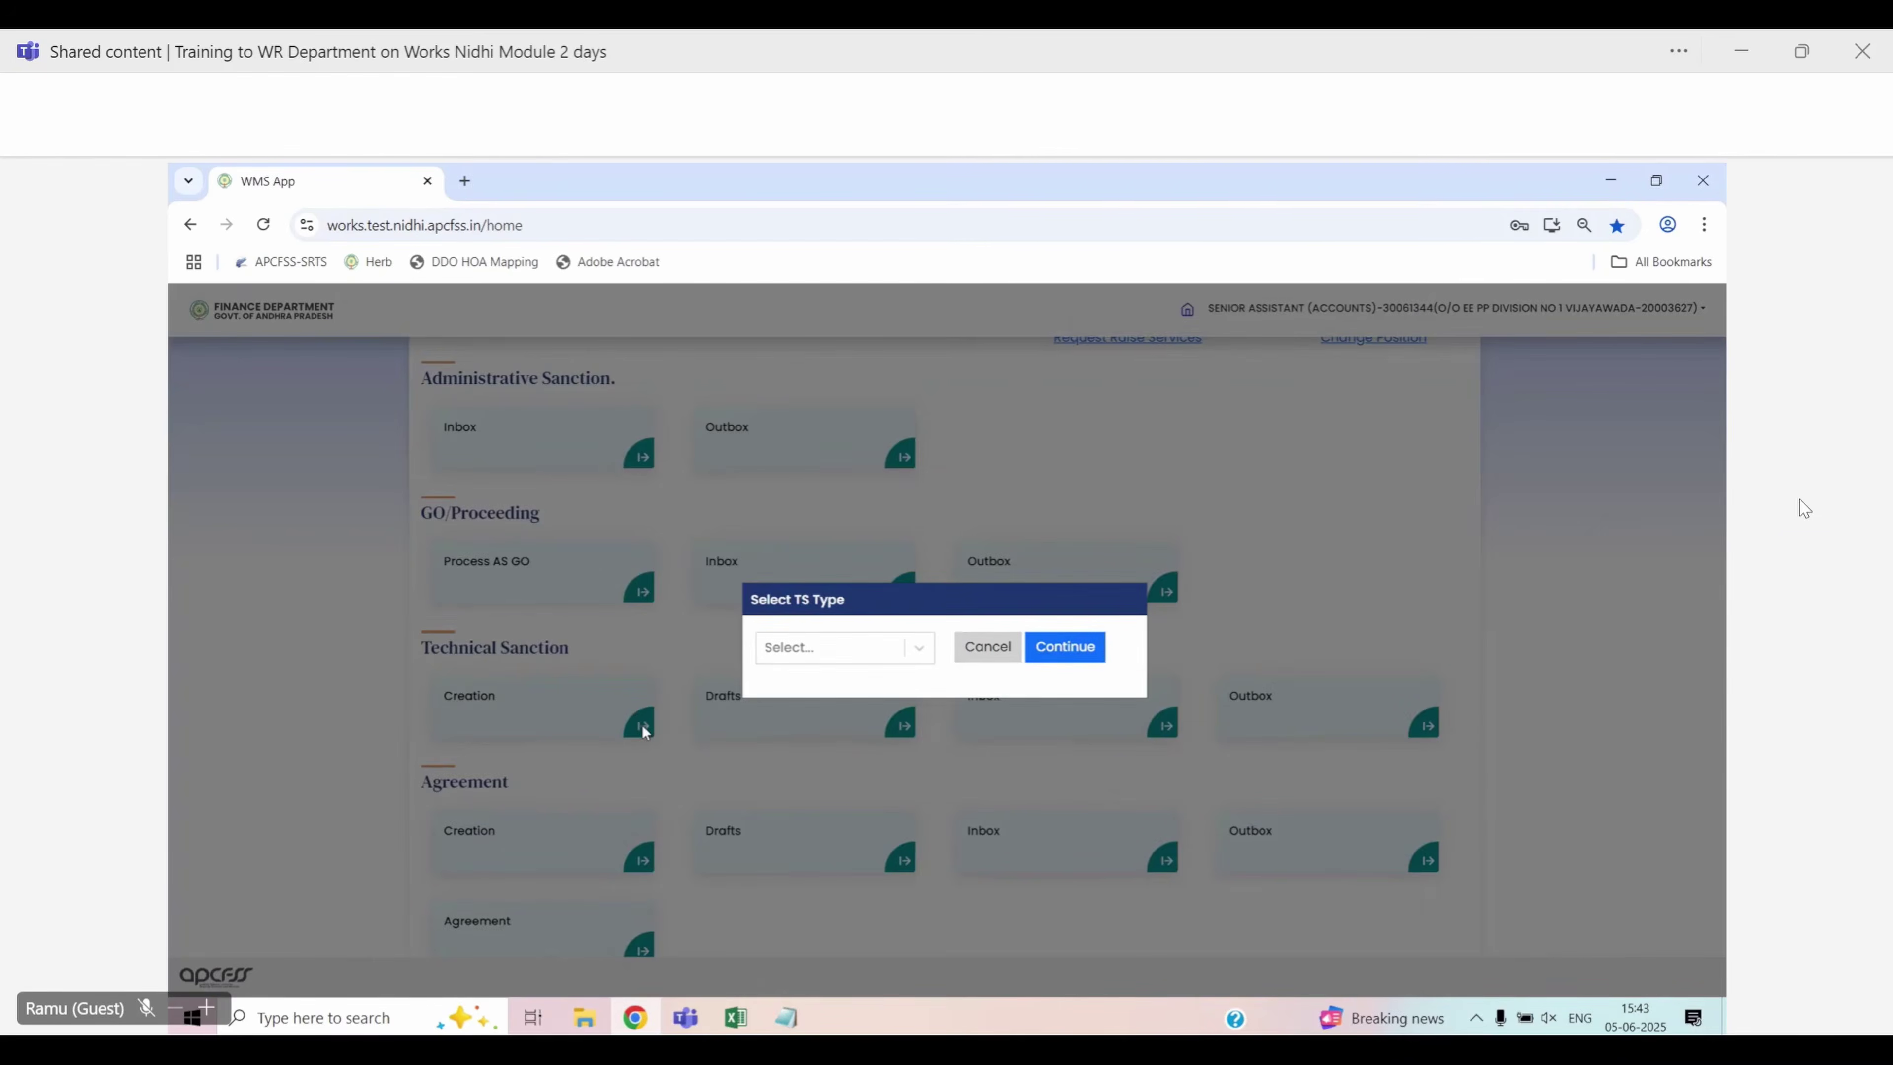
click(817, 651)
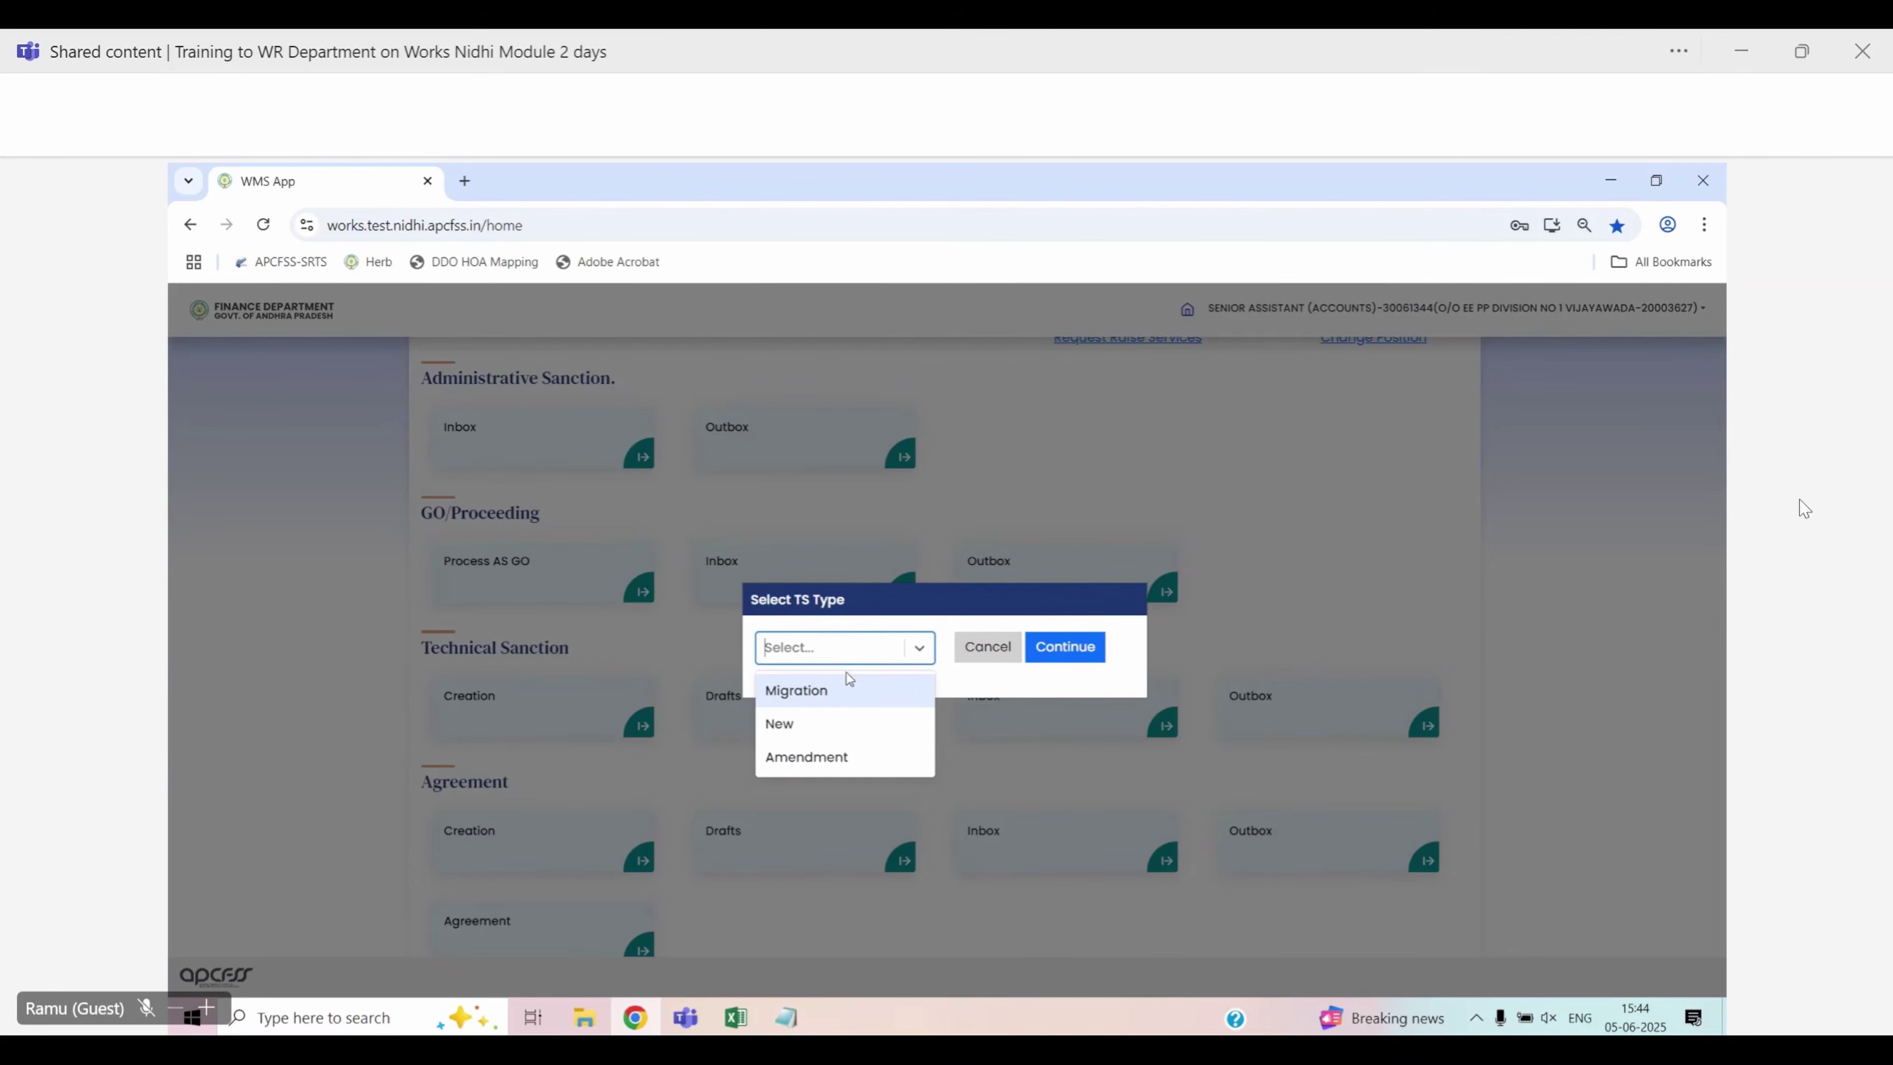
click(828, 694)
click(1073, 660)
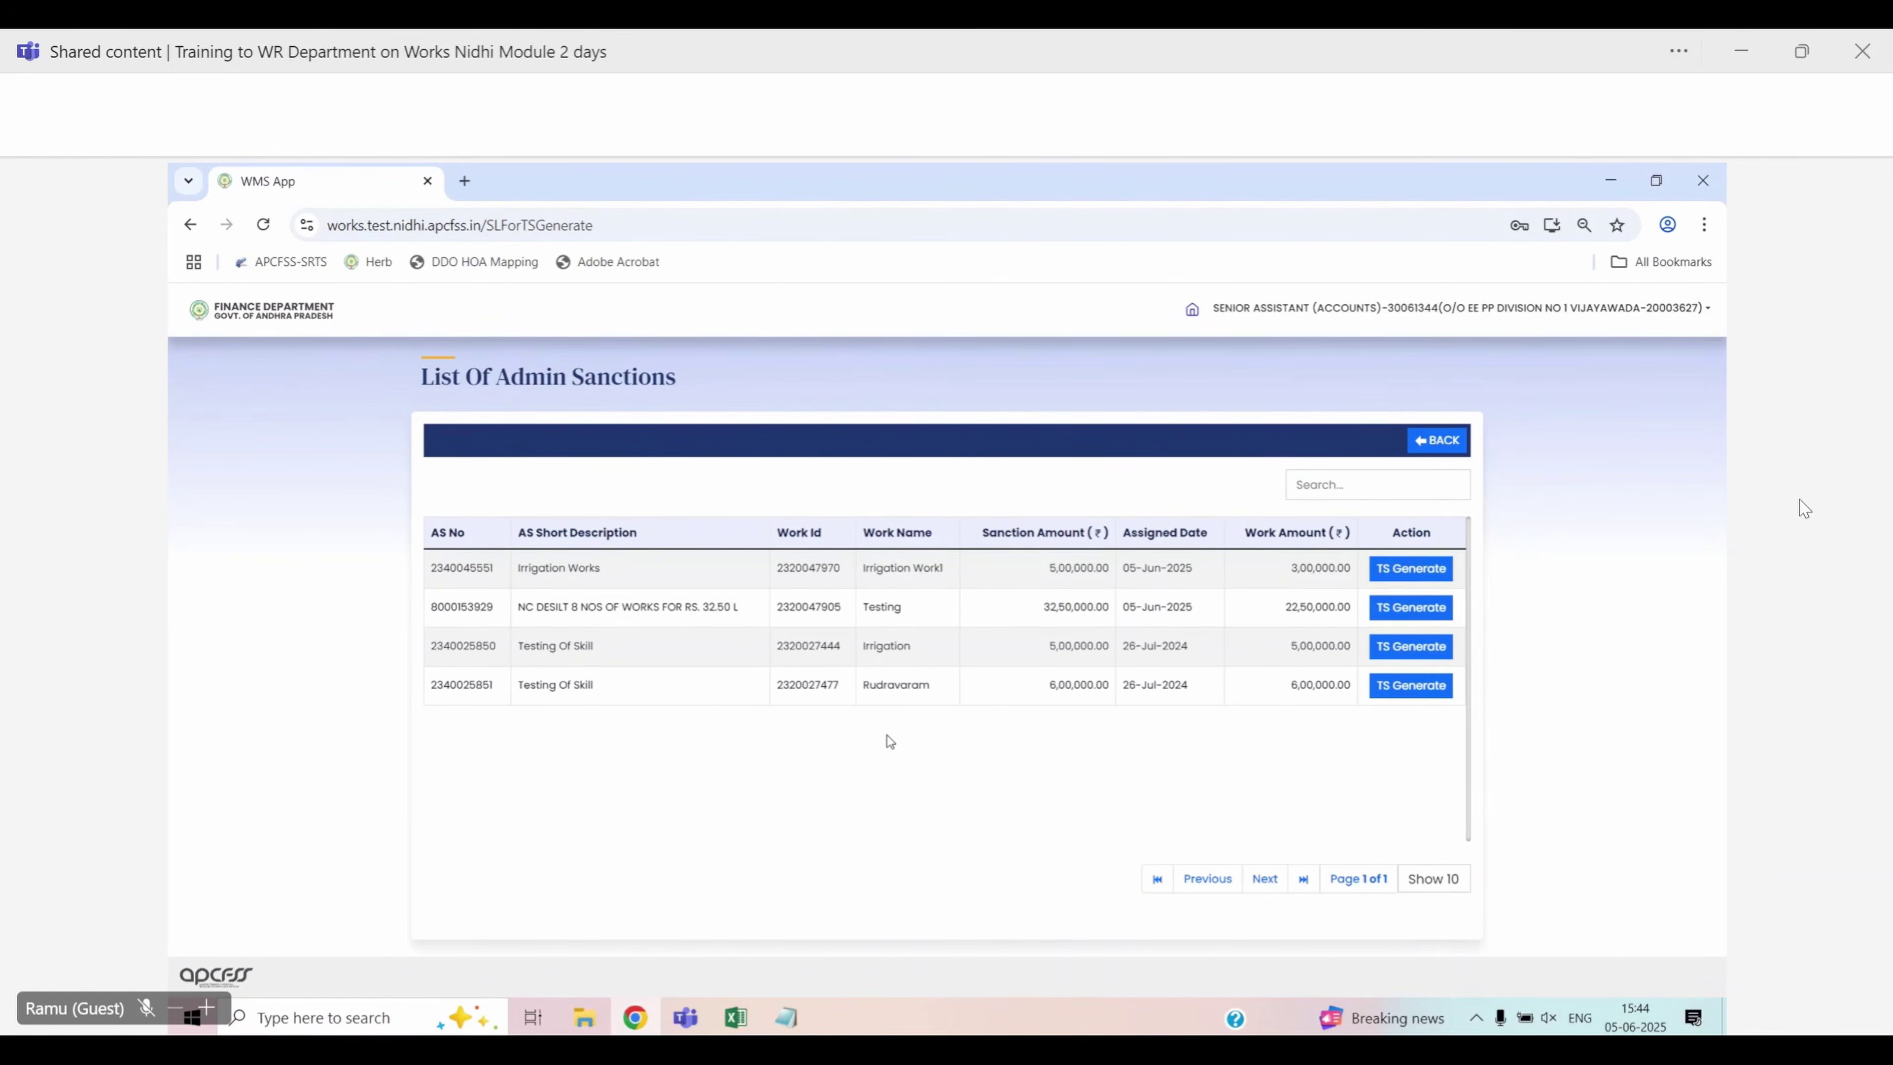
Review the admin sanctions list, noting the first sanction's number and work name Irrigation Work1
drag(439, 574, 615, 574)
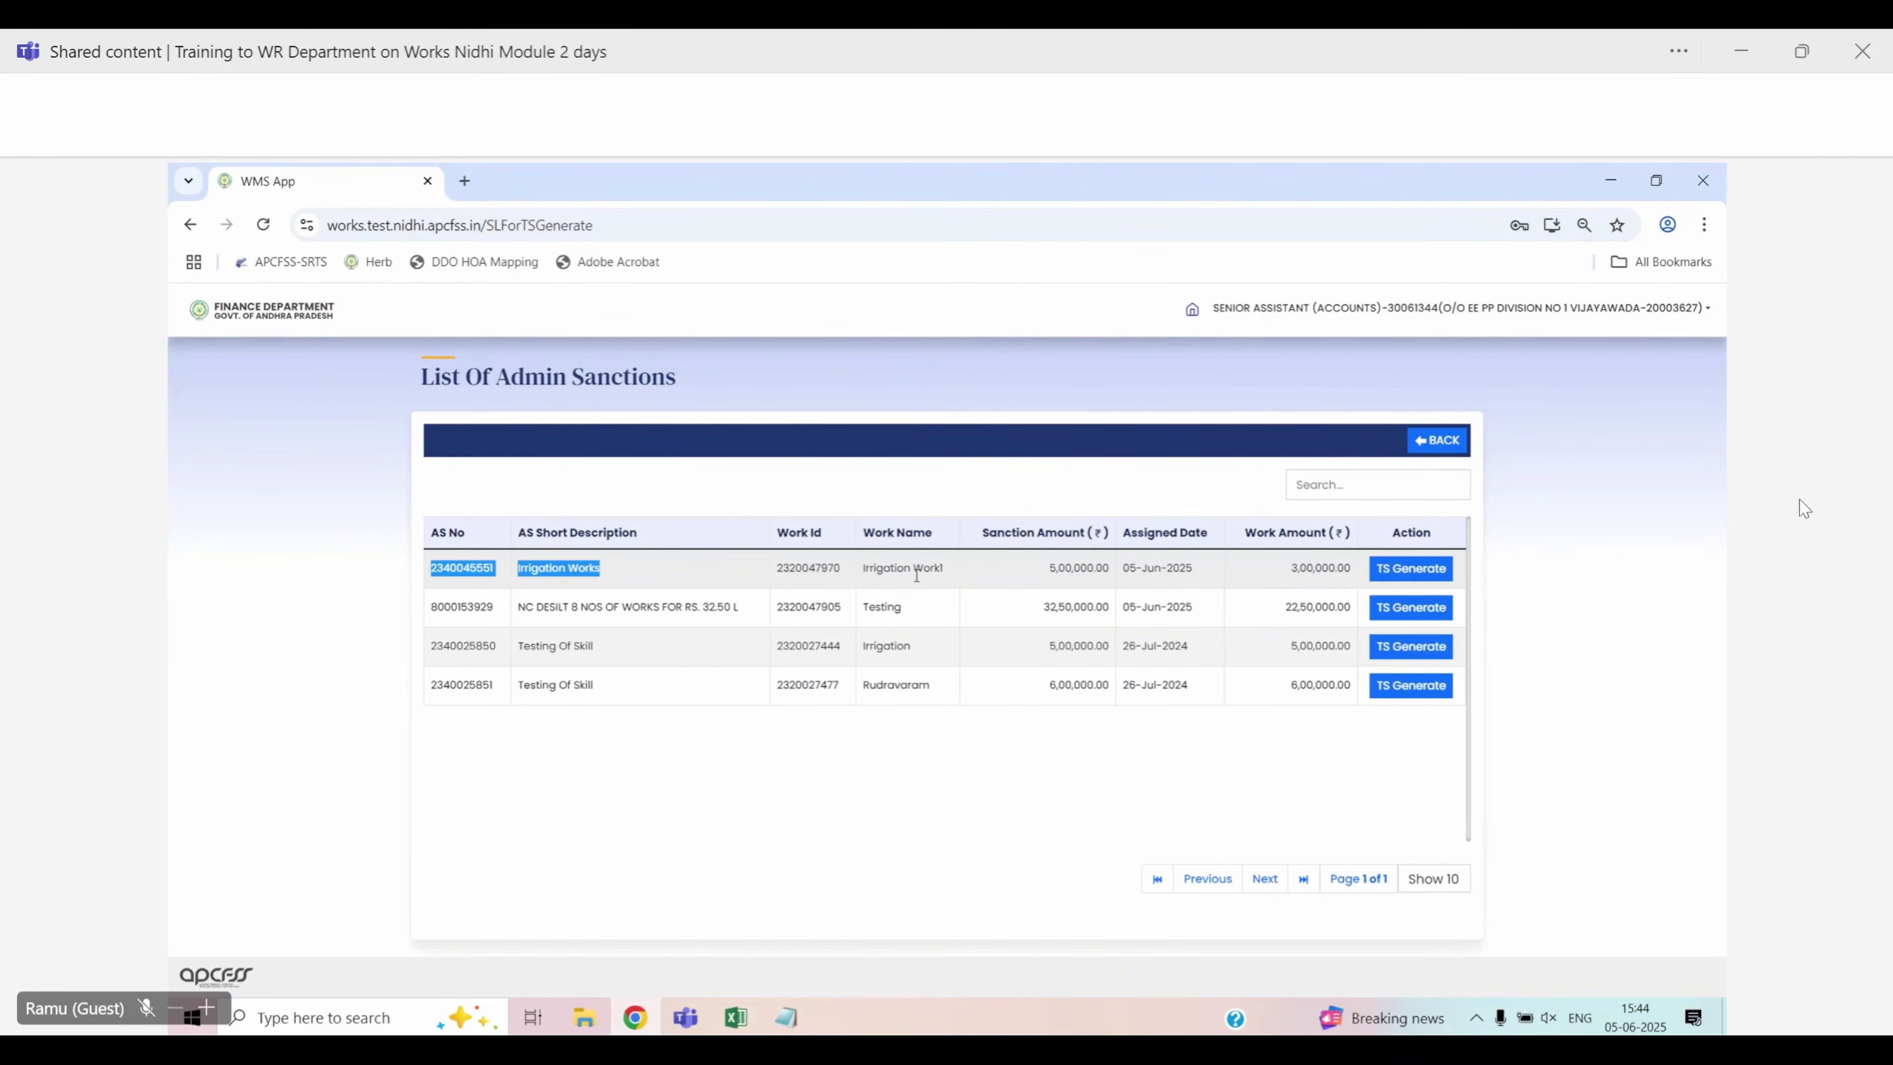
drag(863, 569, 948, 572)
click(998, 821)
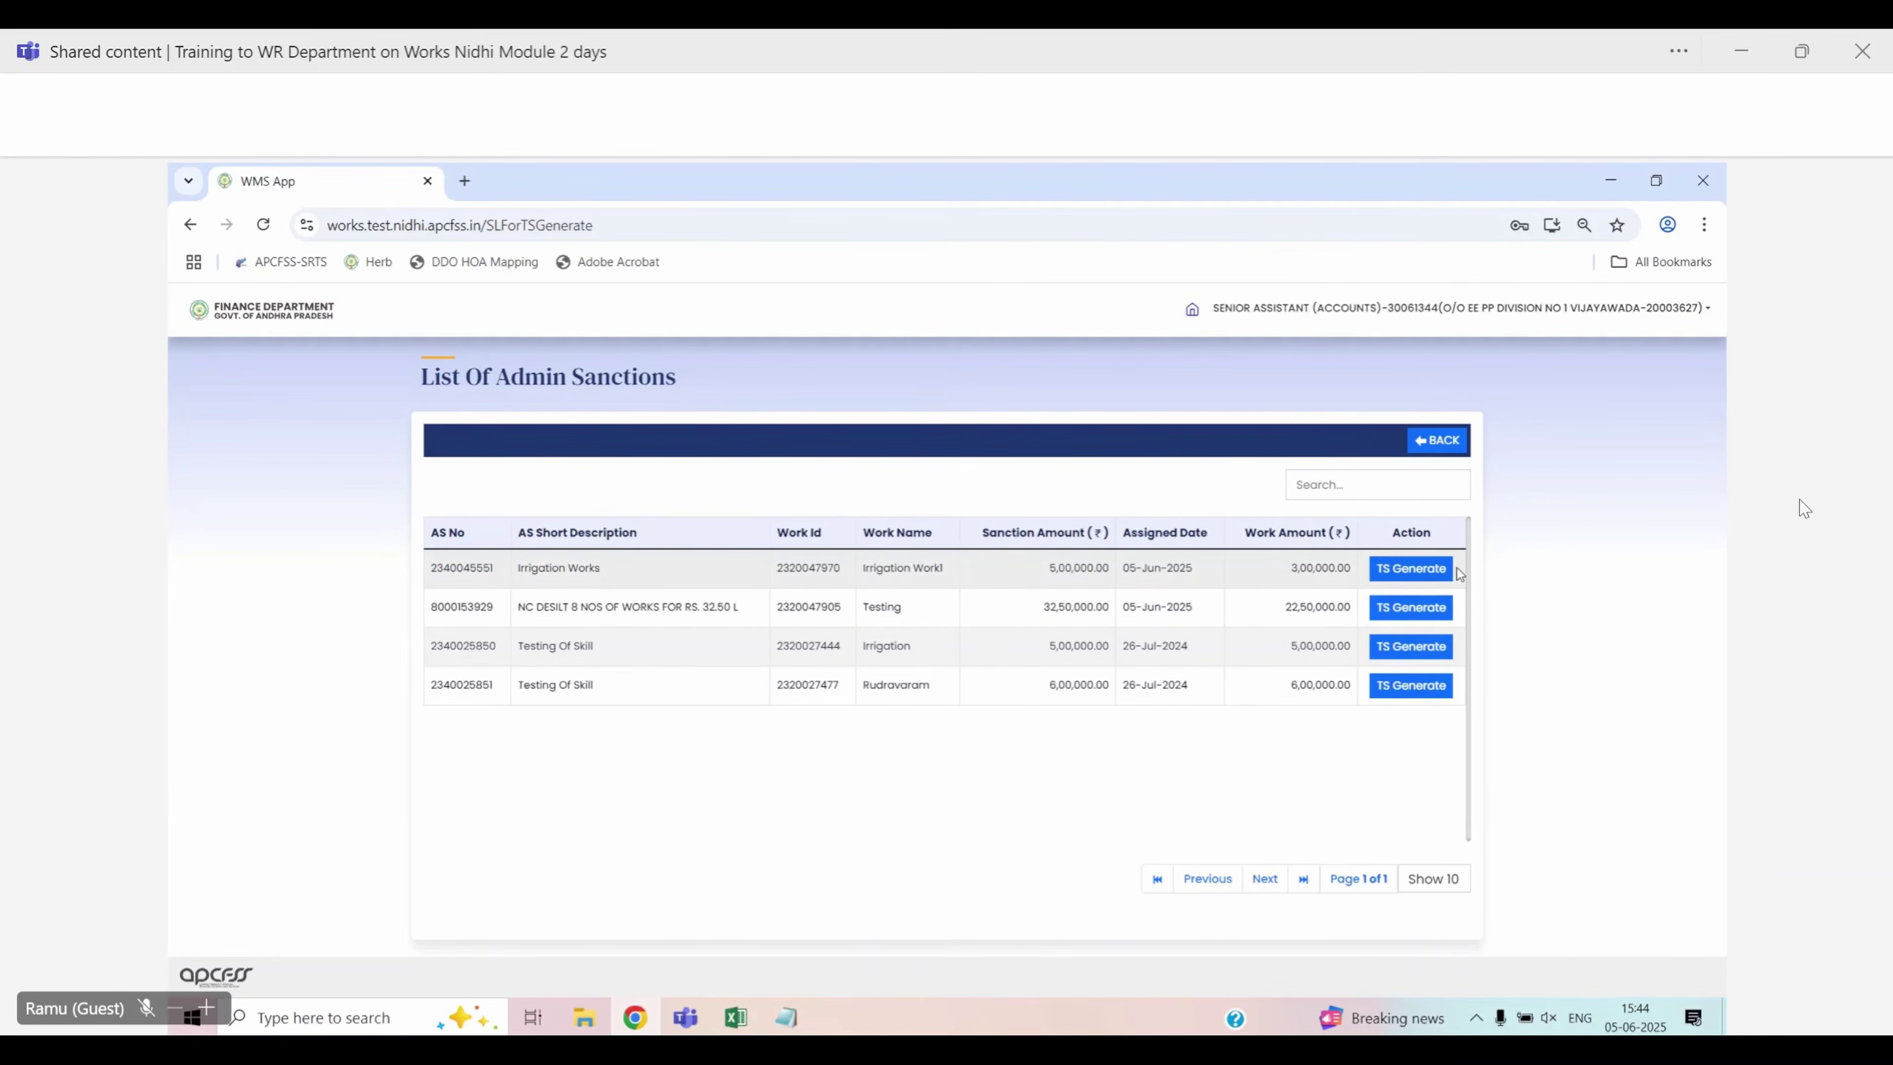
click(1431, 570)
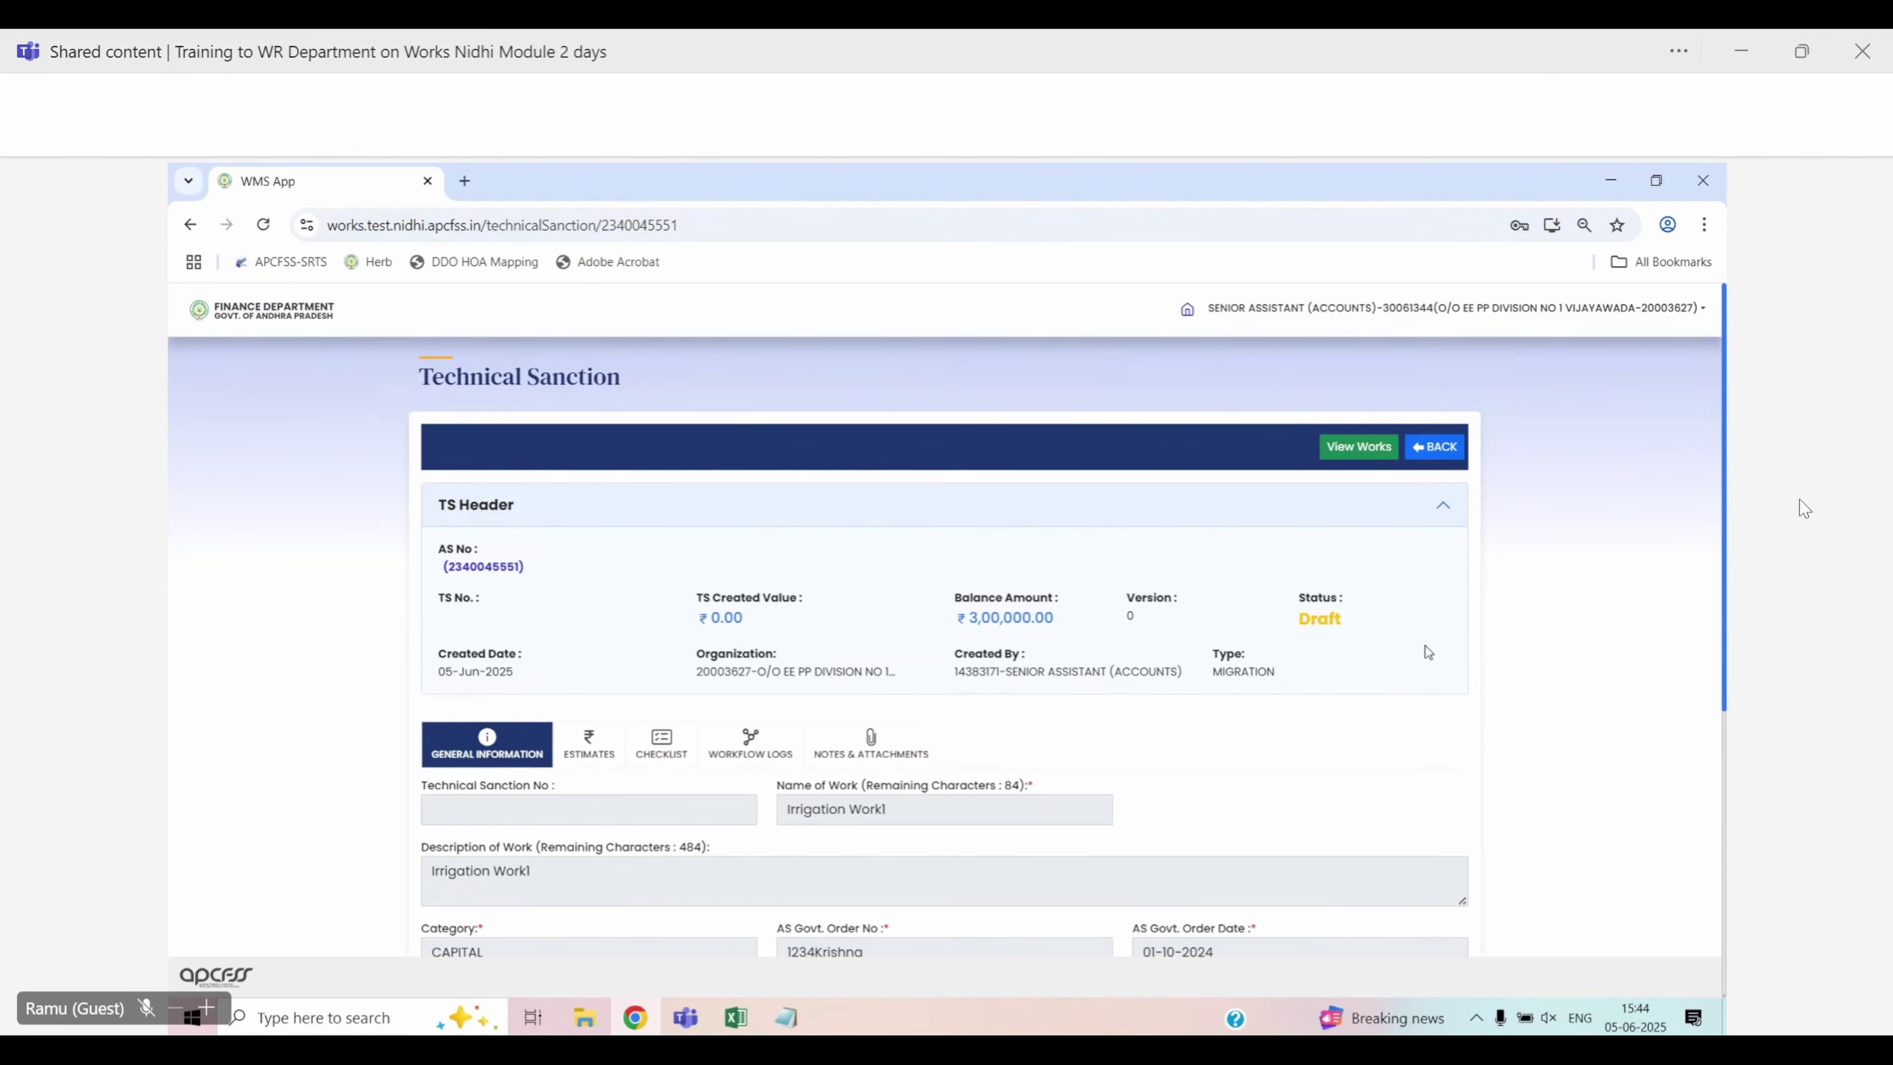
scroll(1425, 649, down, 3)
scroll(1424, 645, up, 2)
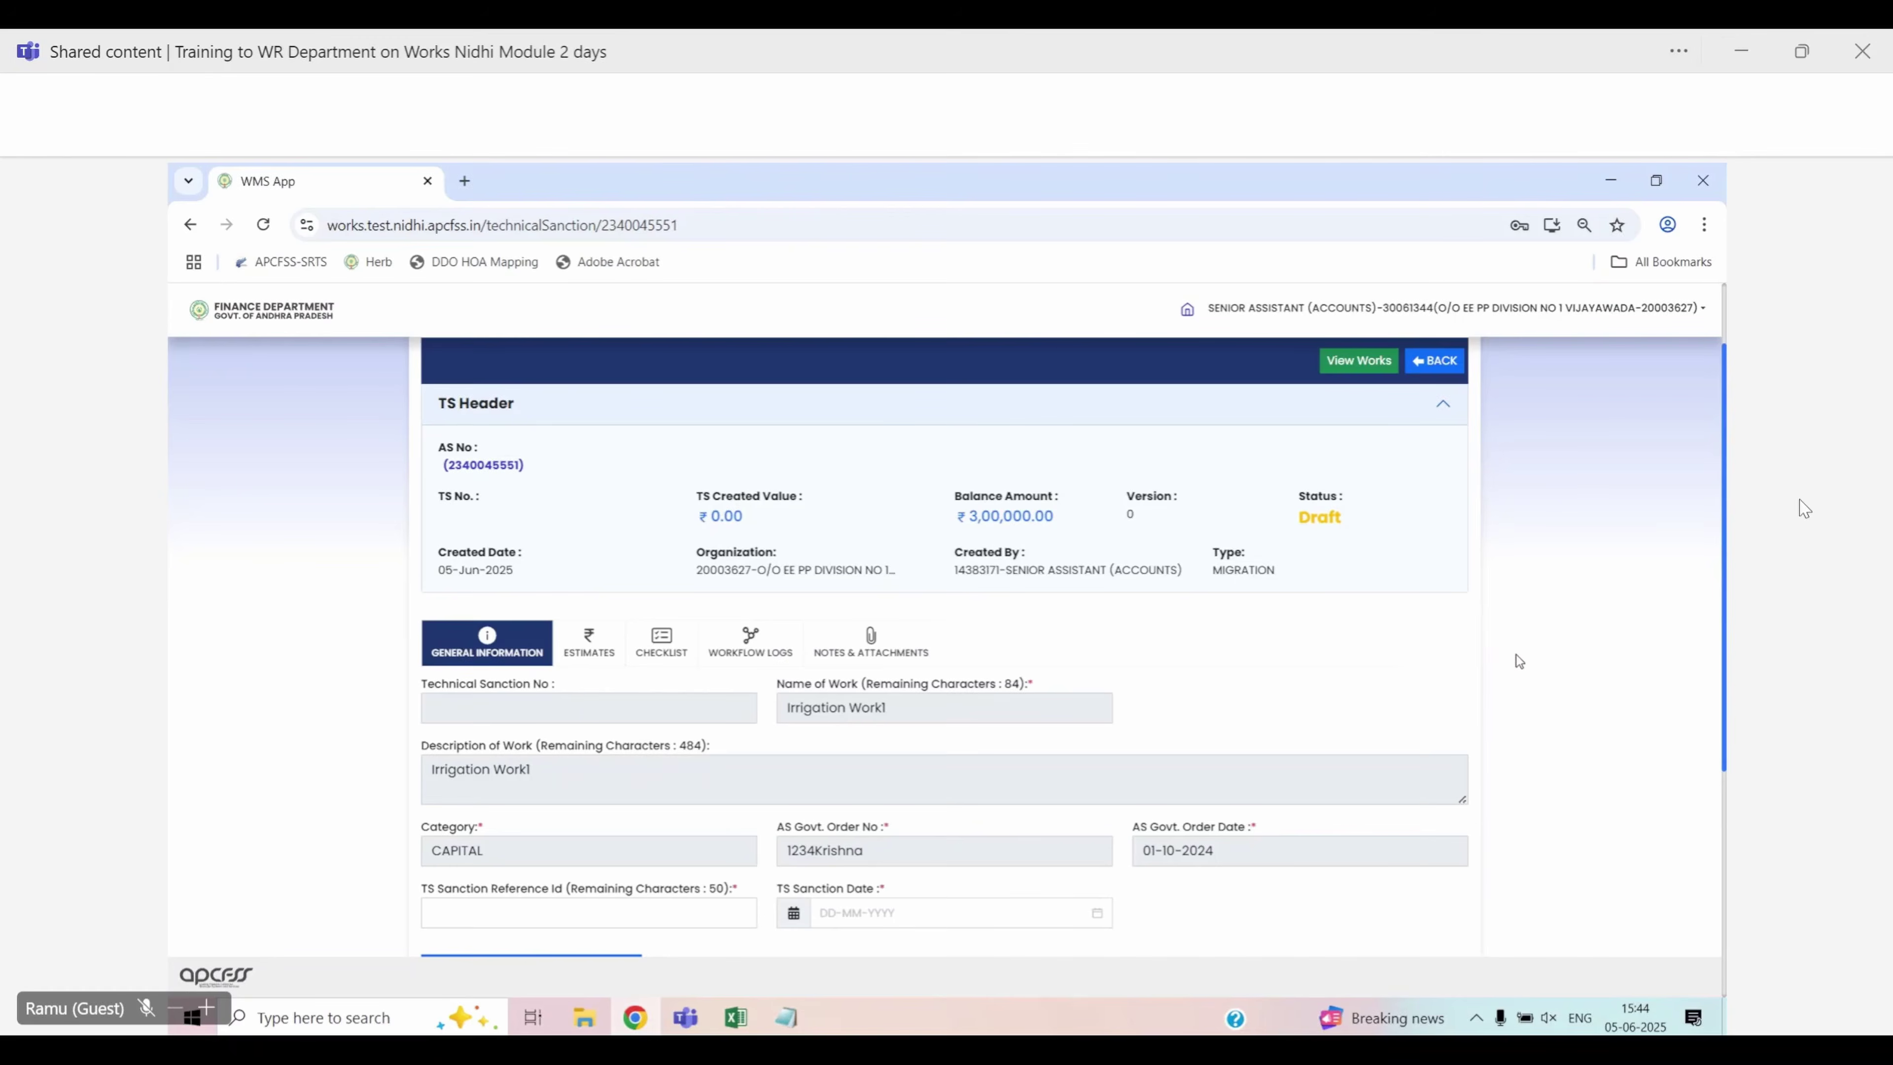
scroll(1516, 655, down, 2)
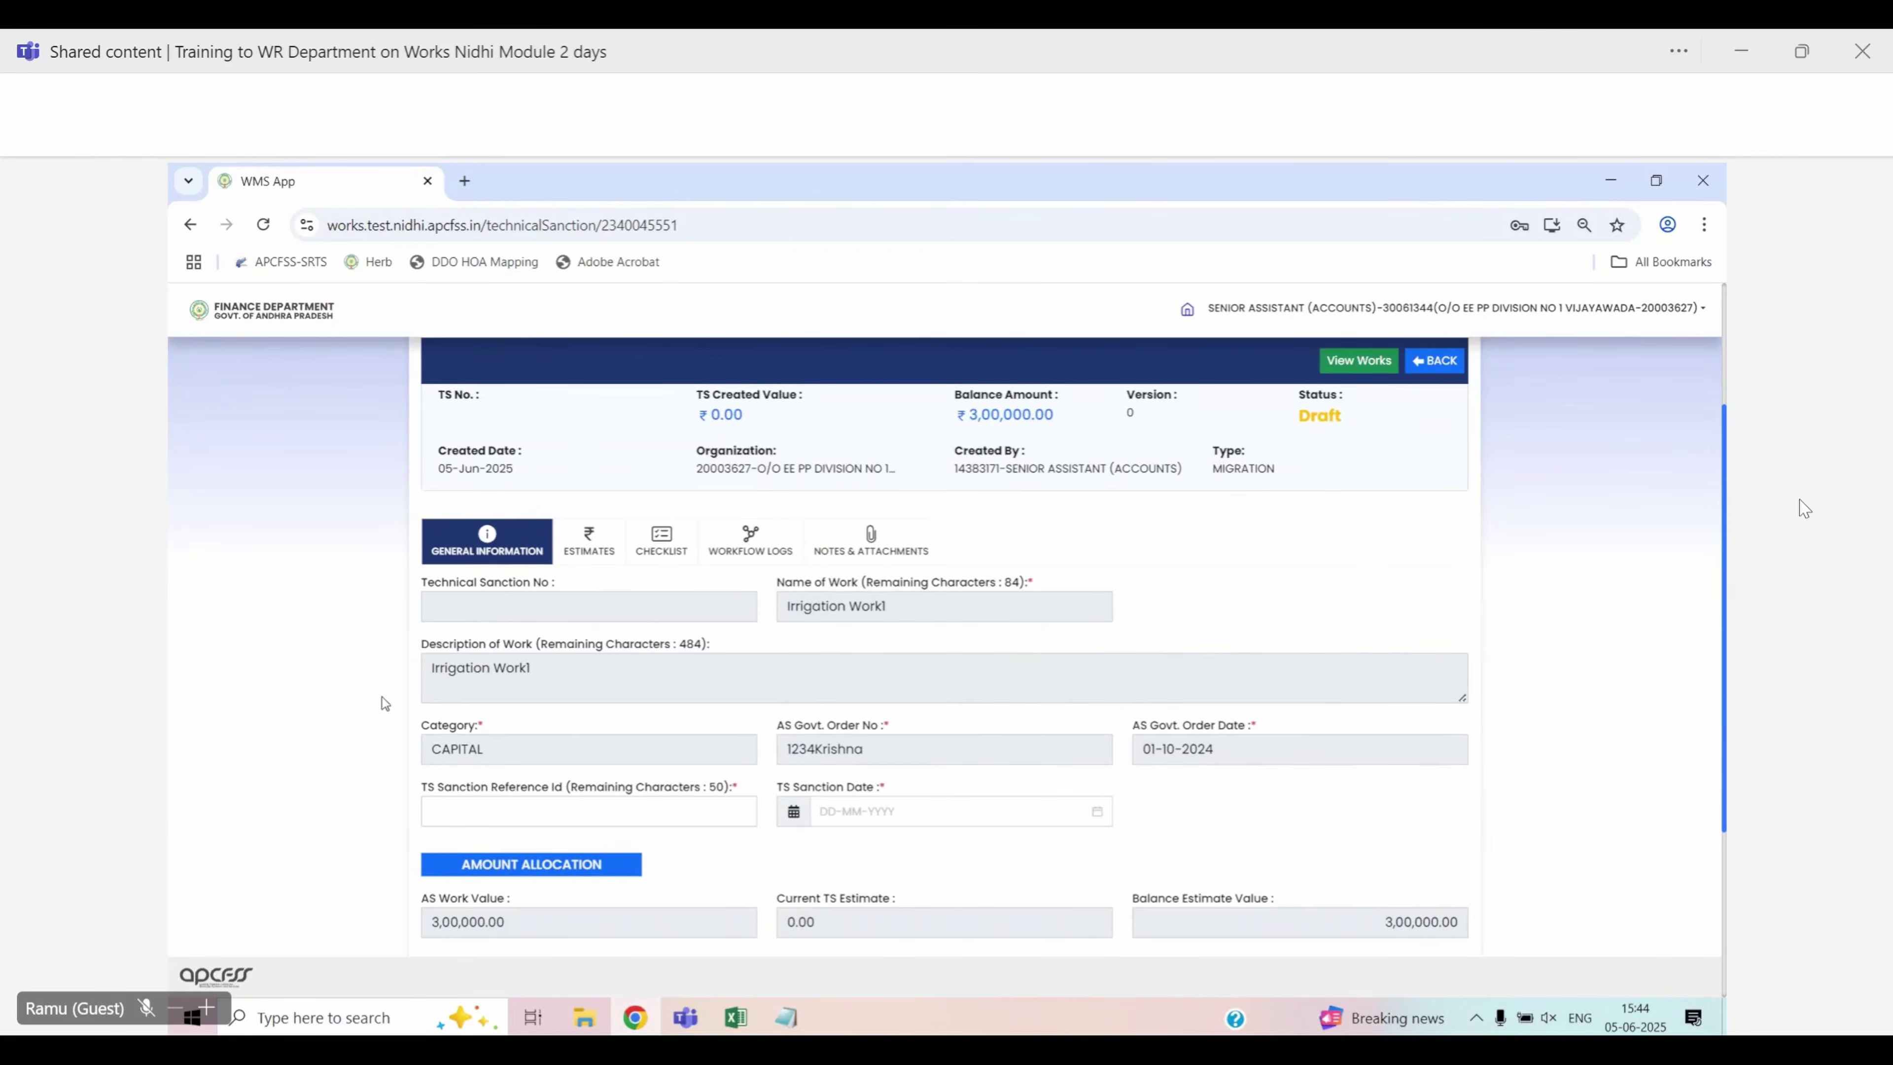
Review the prefilled Name of Work, Description, Category, and AS Govt. Order number and date
drag(779, 587, 868, 589)
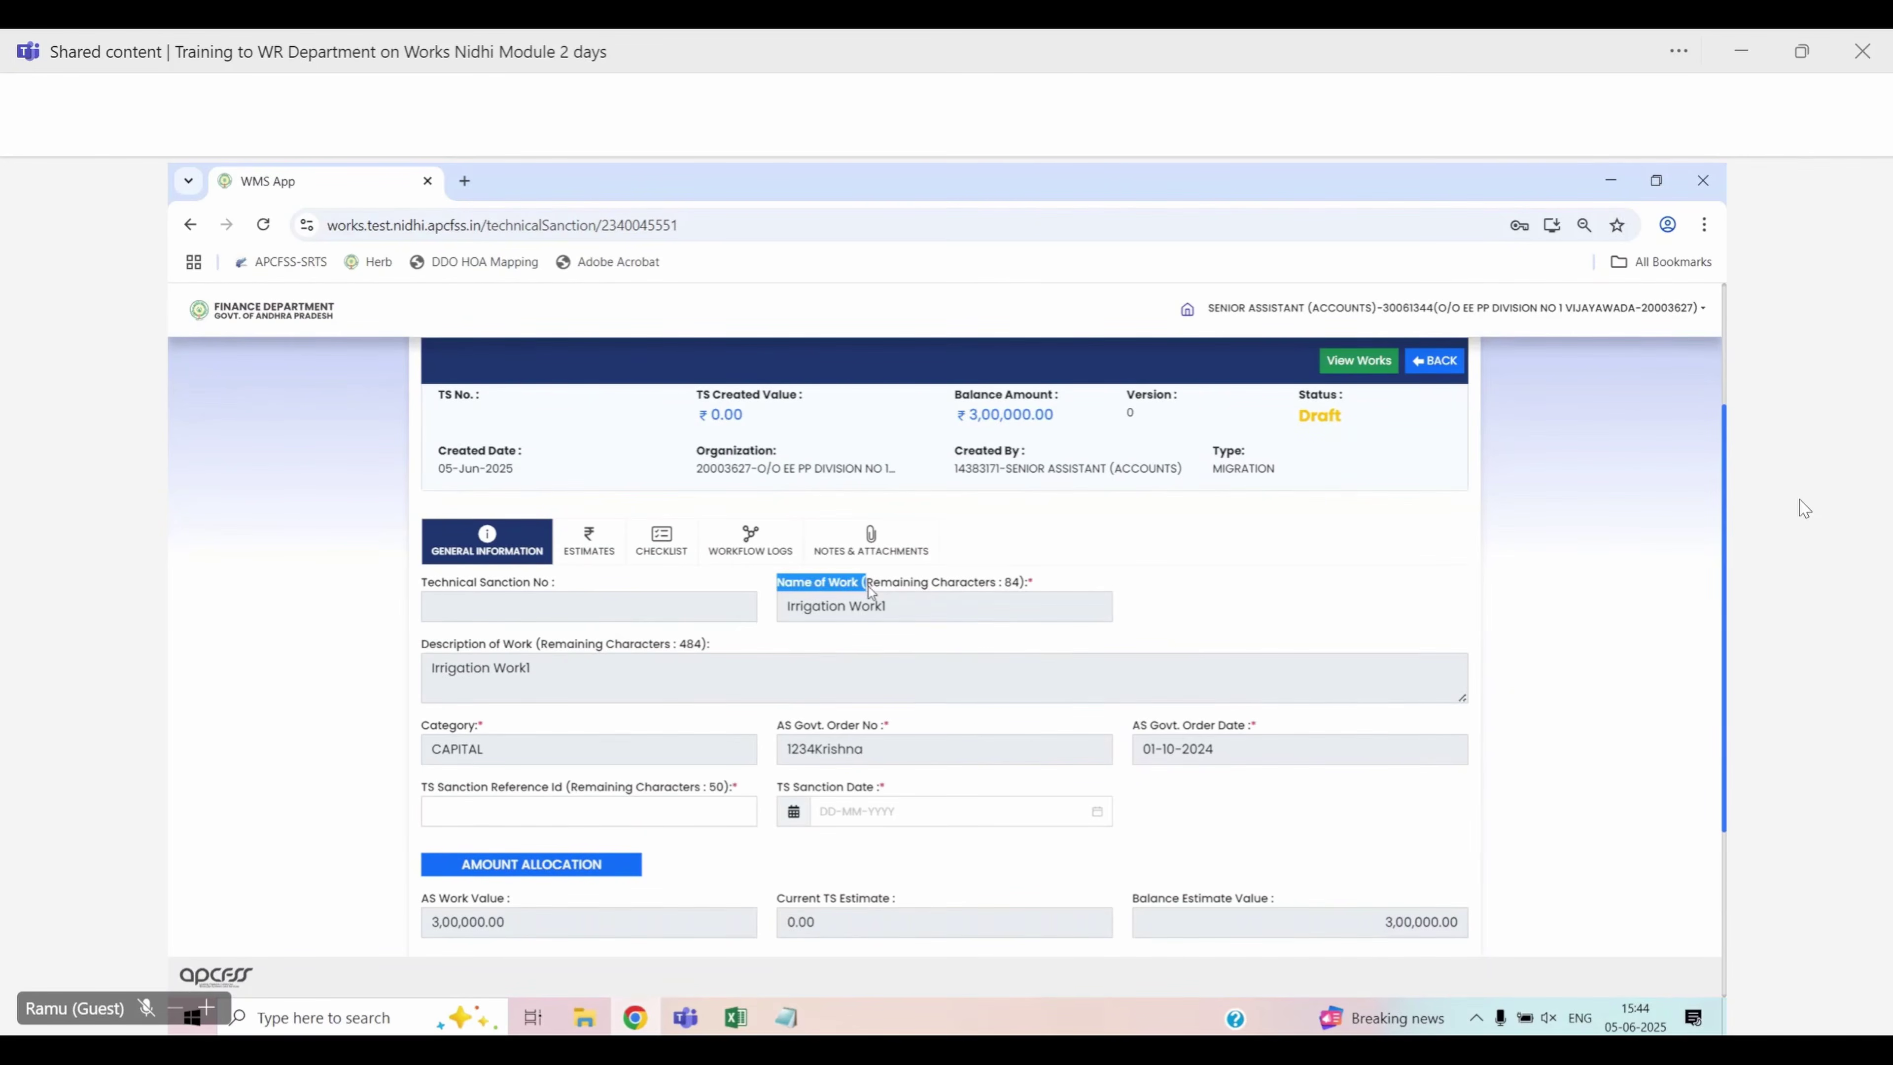
drag(419, 645, 550, 649)
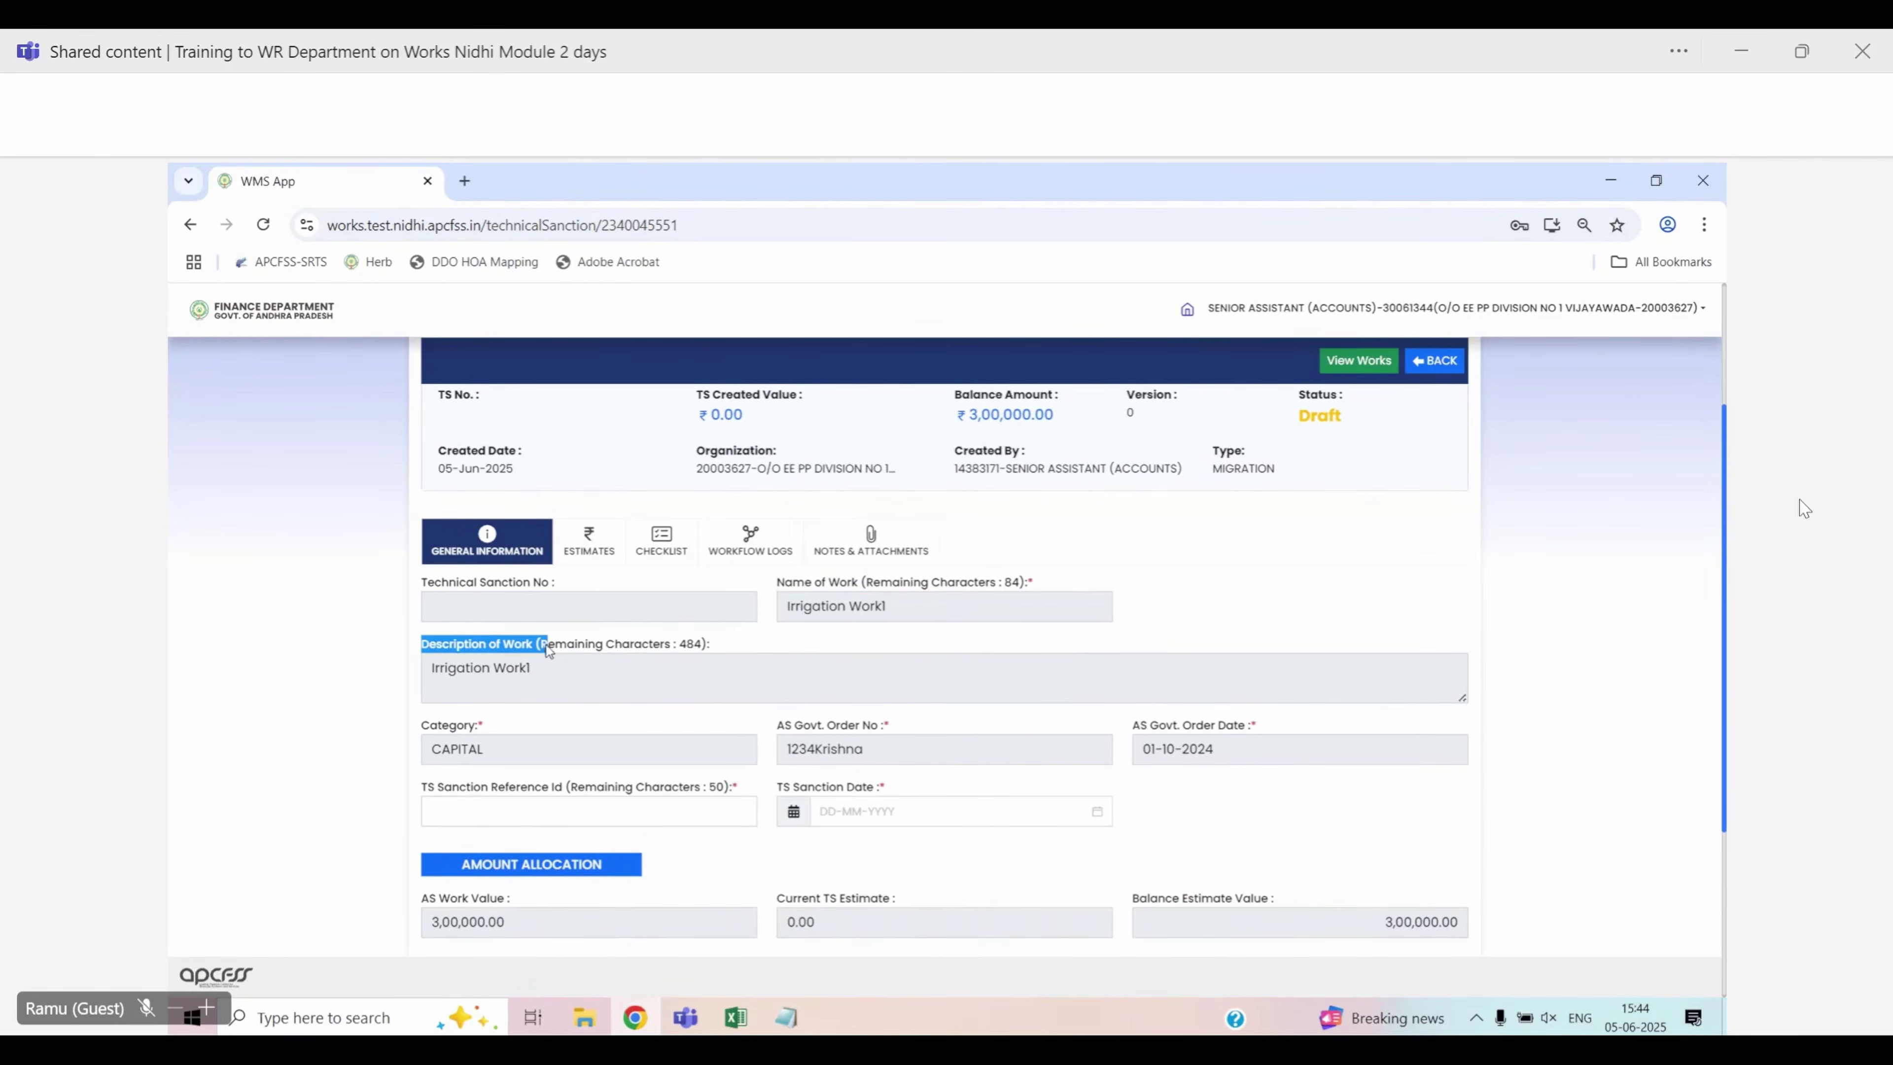
drag(416, 727, 485, 729)
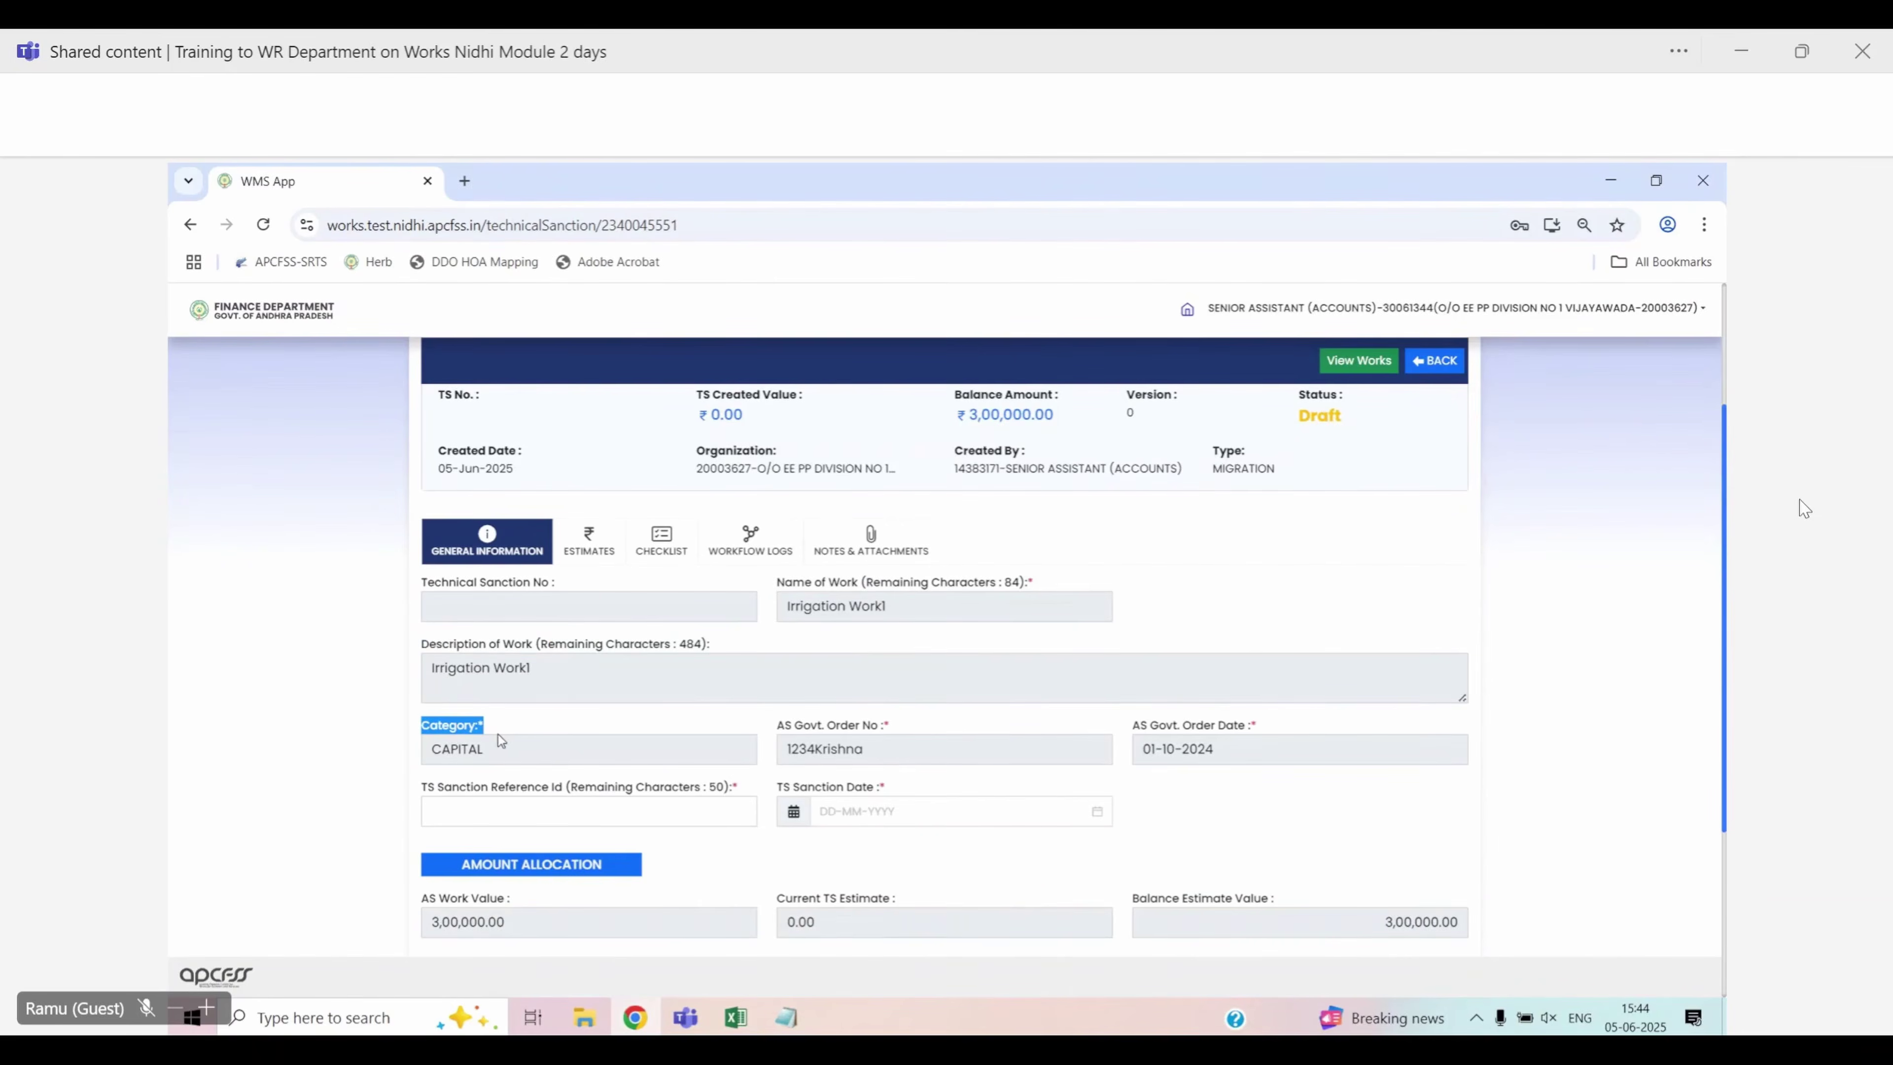
click(781, 730)
drag(781, 731, 902, 730)
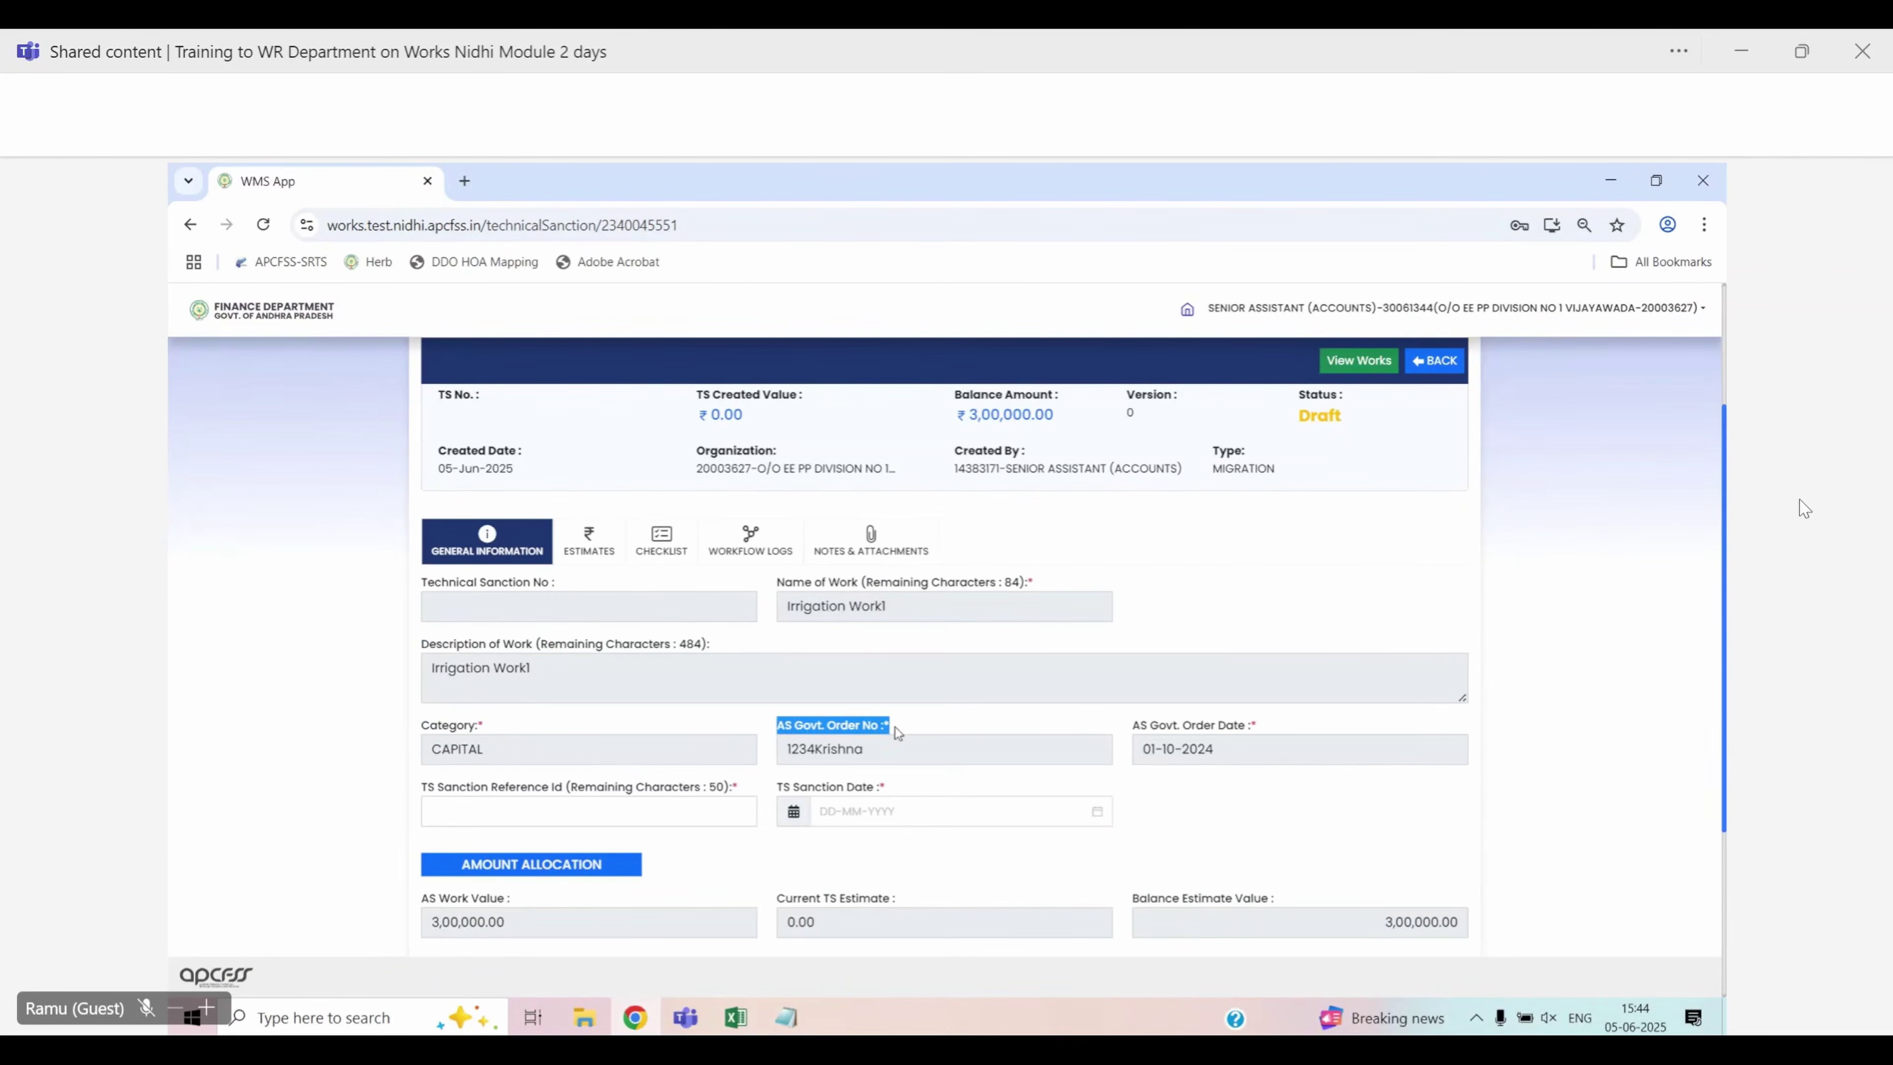
drag(1133, 726, 1261, 745)
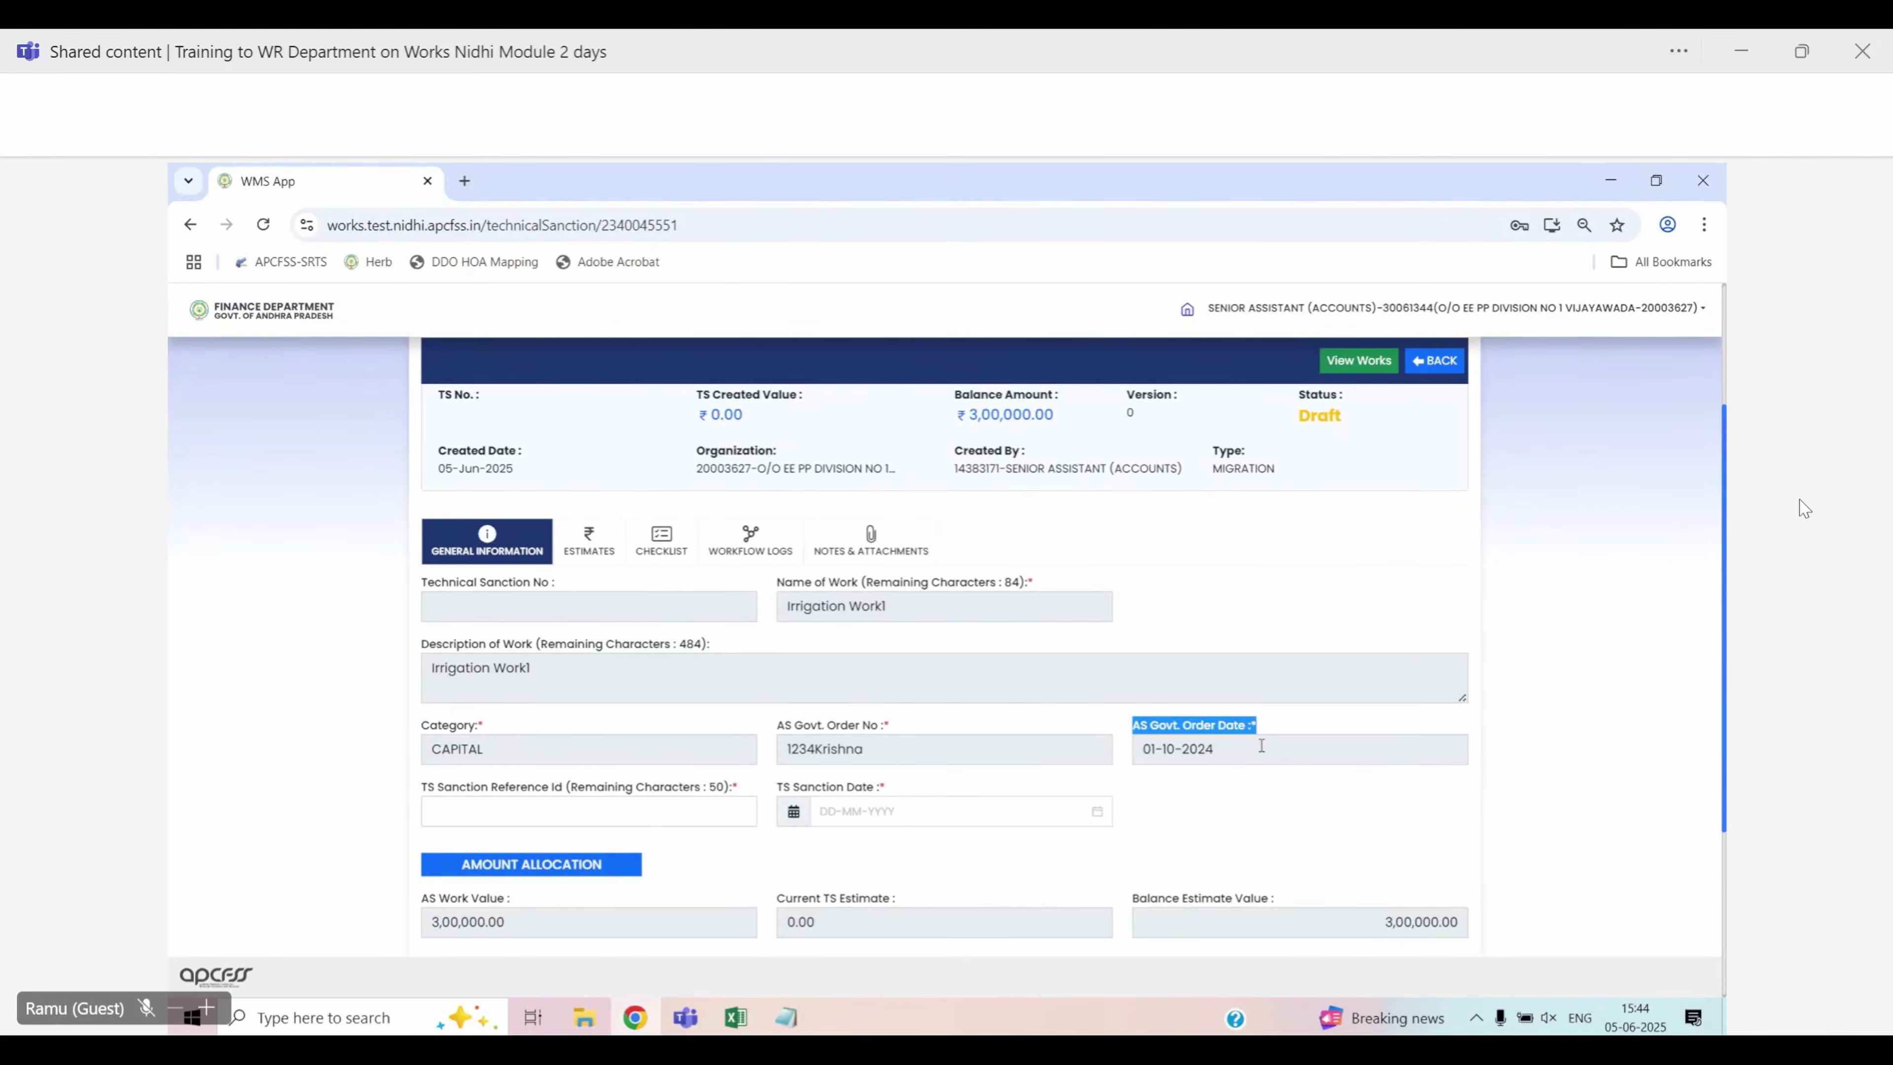
click(1262, 804)
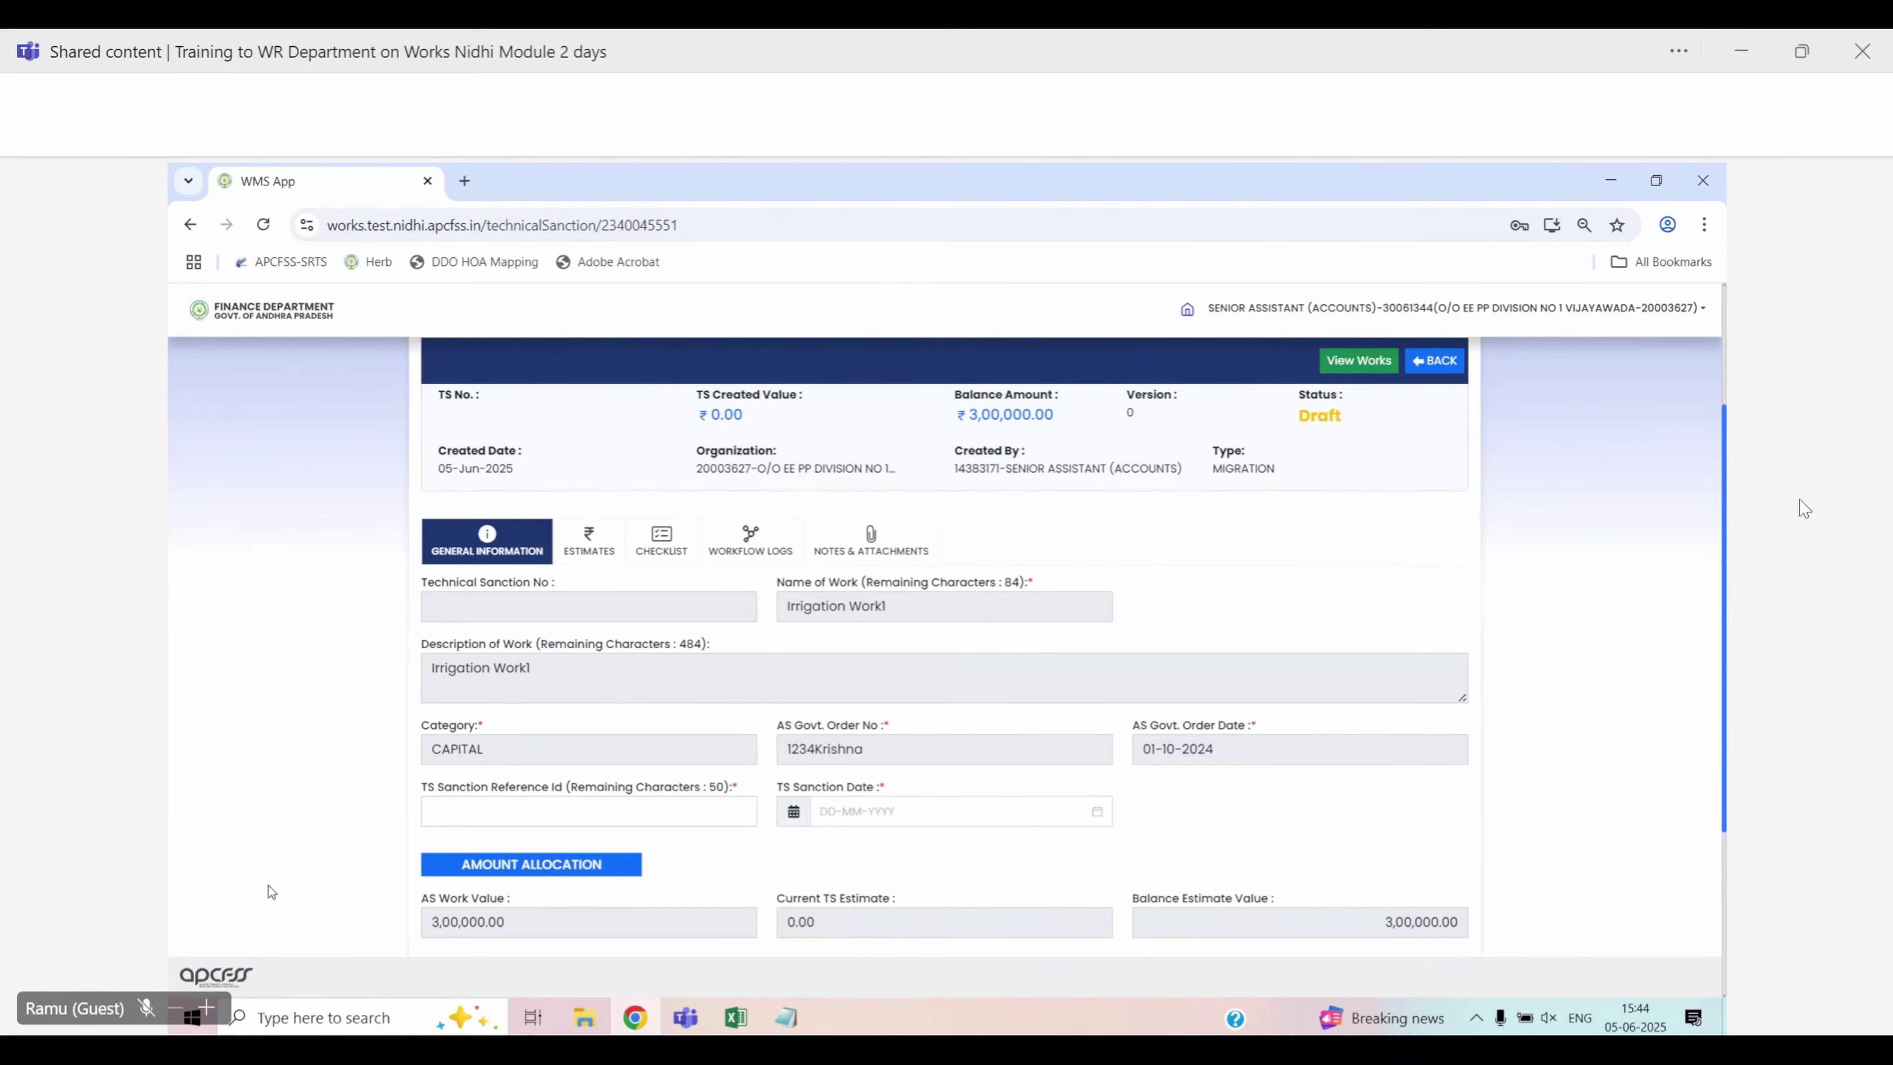
Enter TS Sanction Reference Id 2026-27 and TS Sanction Date 01-11-2024
double_click(442, 731)
click(495, 817)
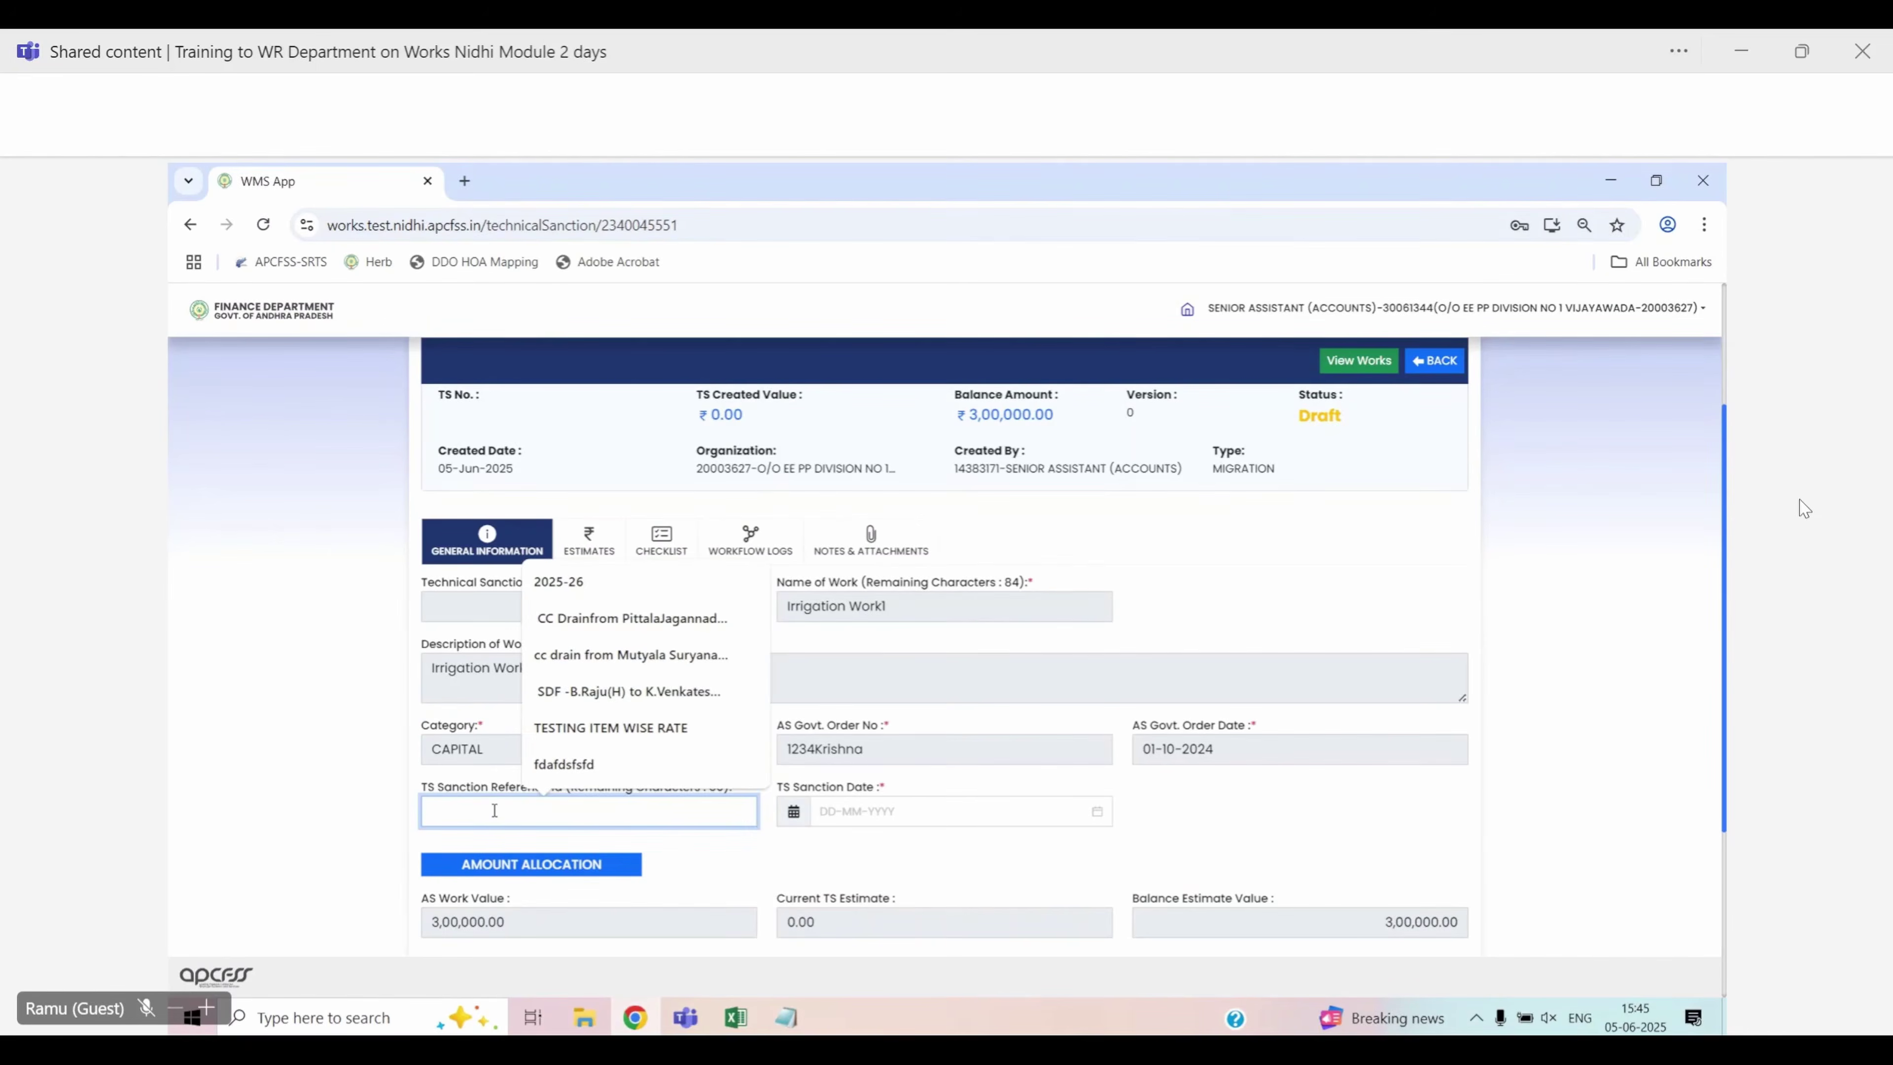
text(2026-27)
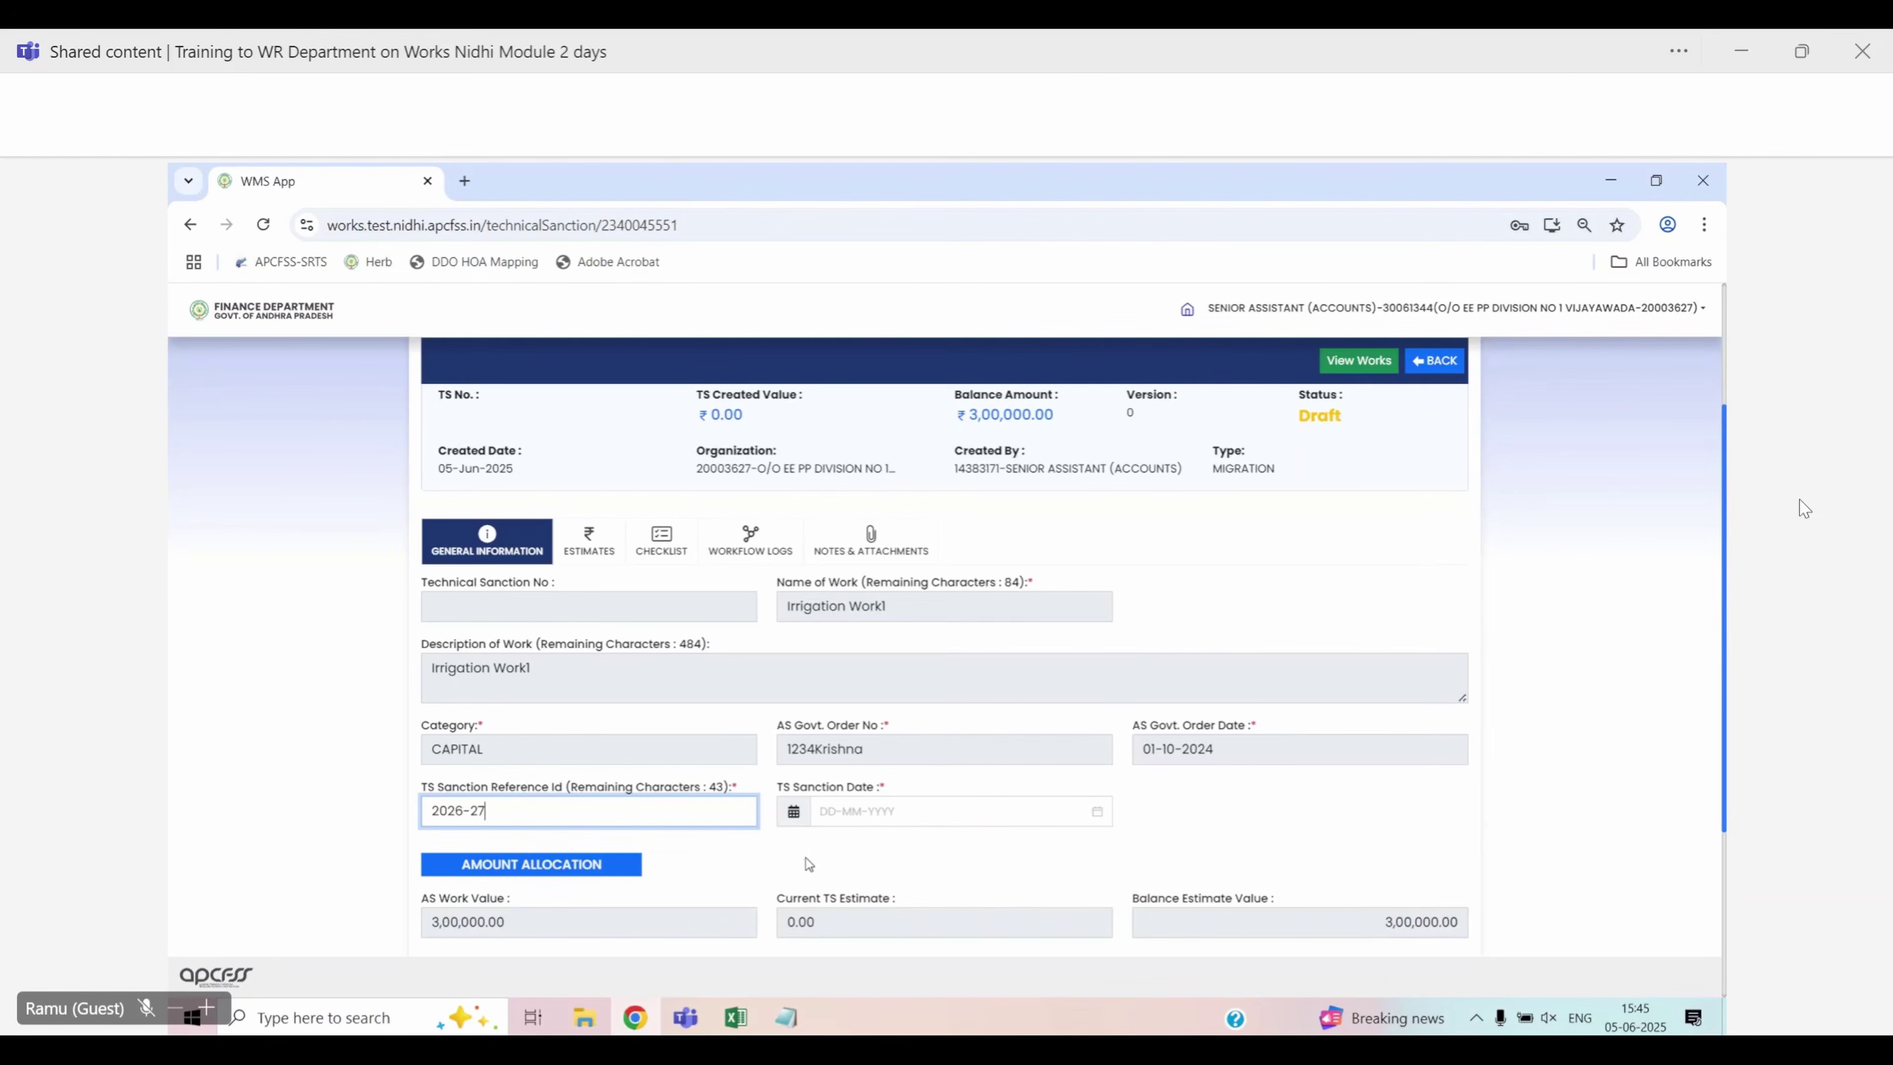
click(831, 807)
text(01-11-2024)
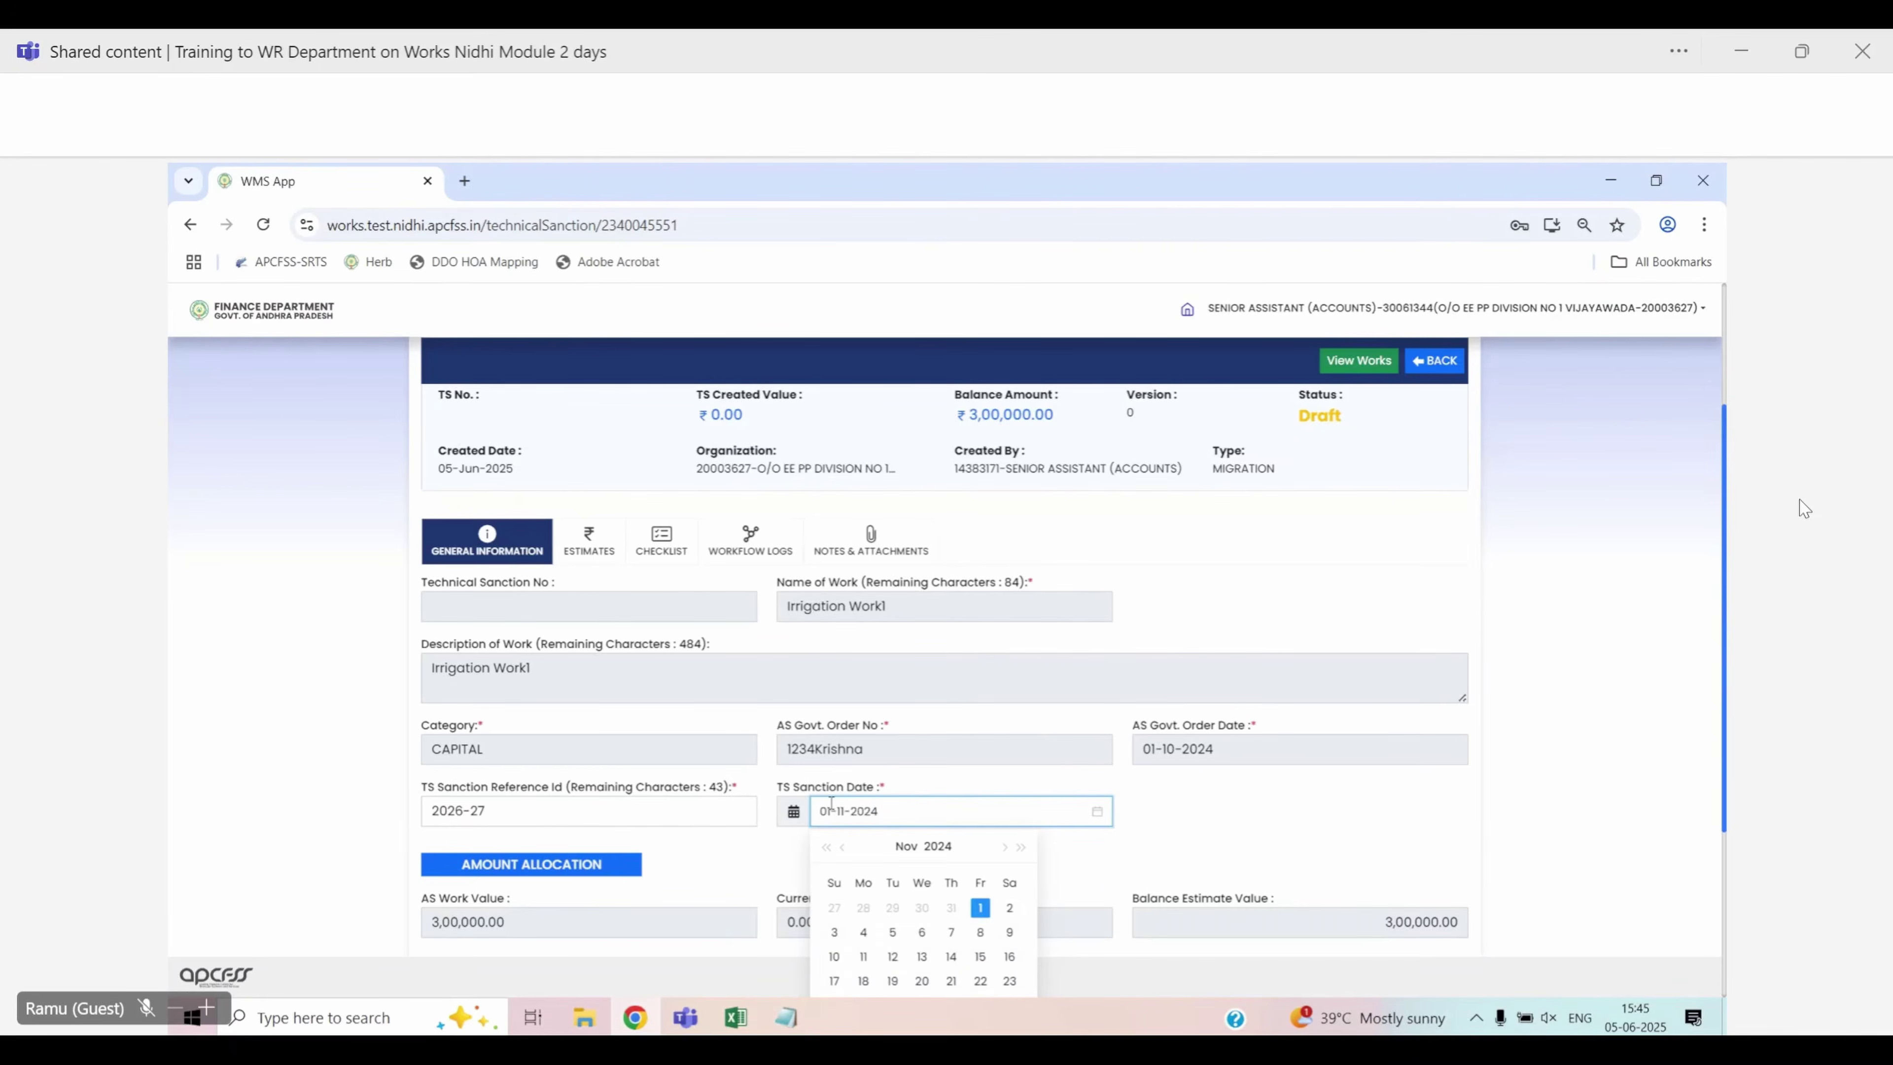
key(Return)
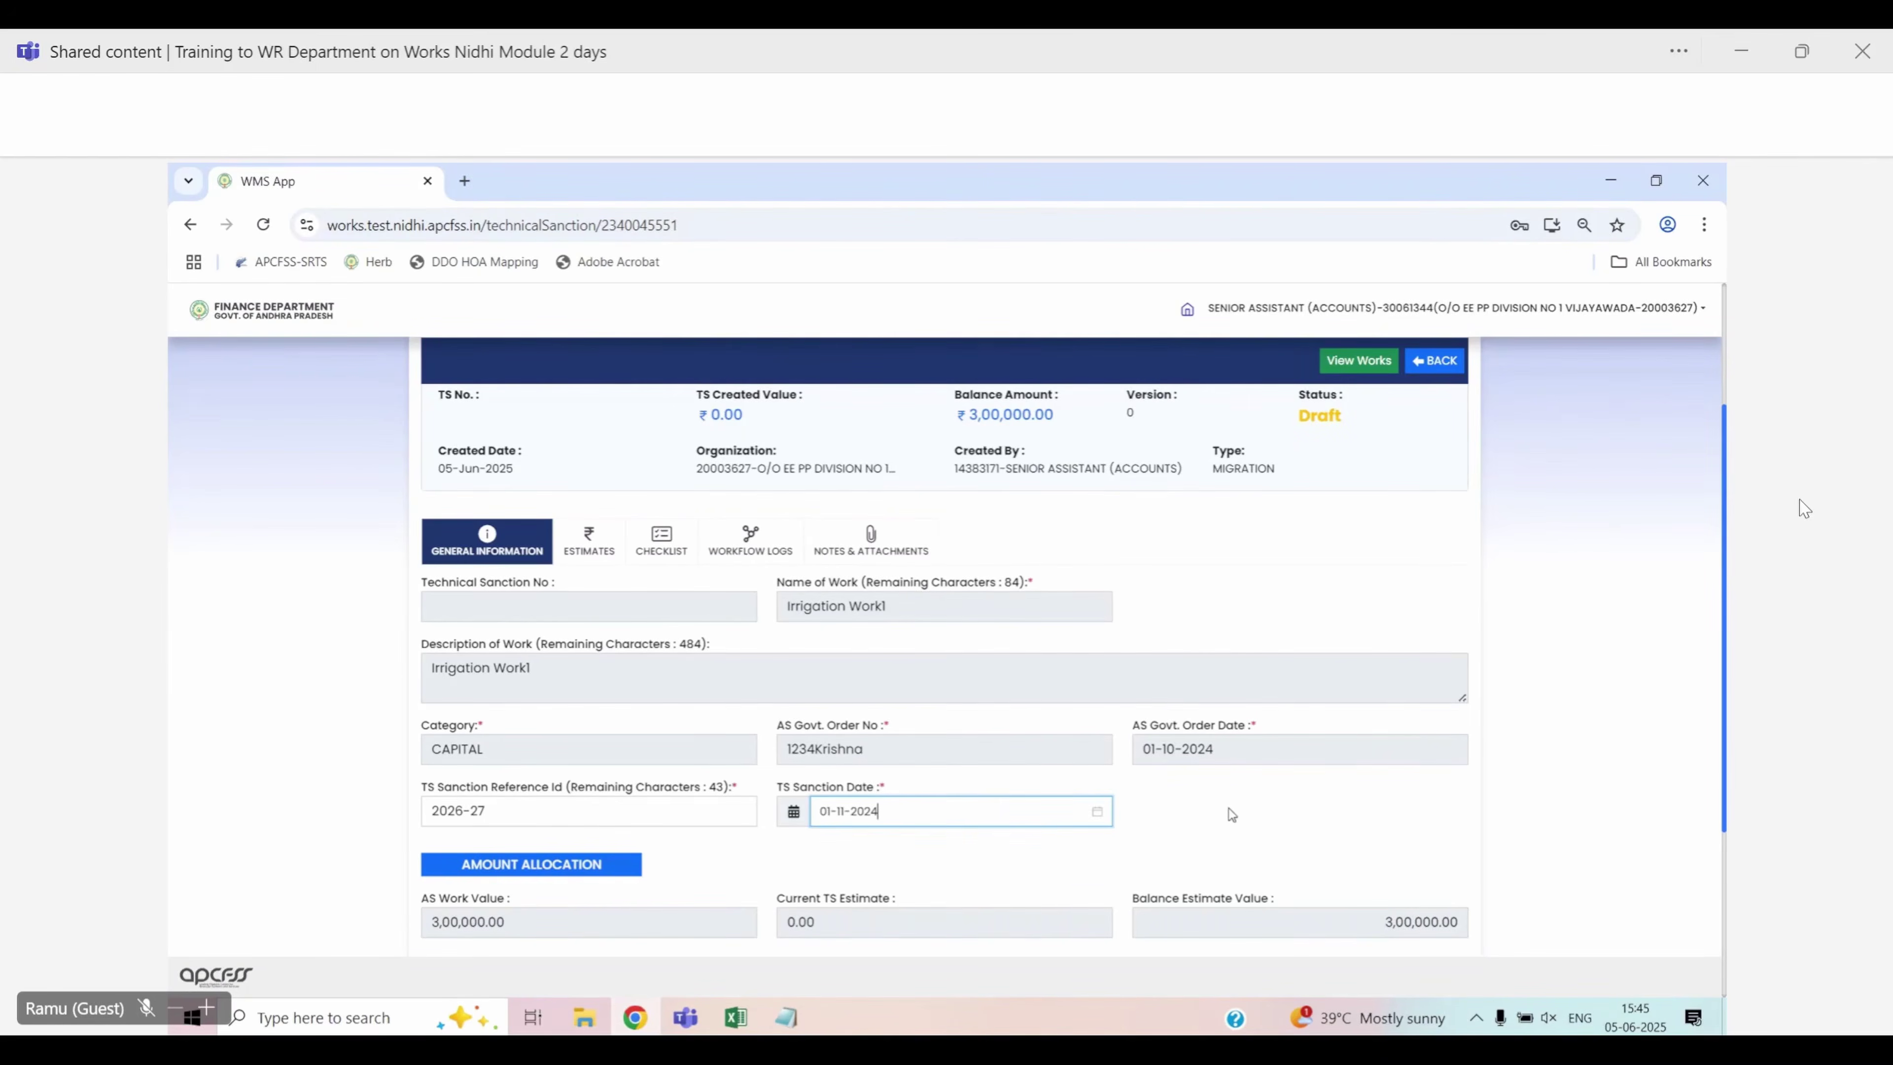
Check the AS Govt. Order Date, TS Sanction Date and AS Work Value fields
scroll(1335, 806, down, 3)
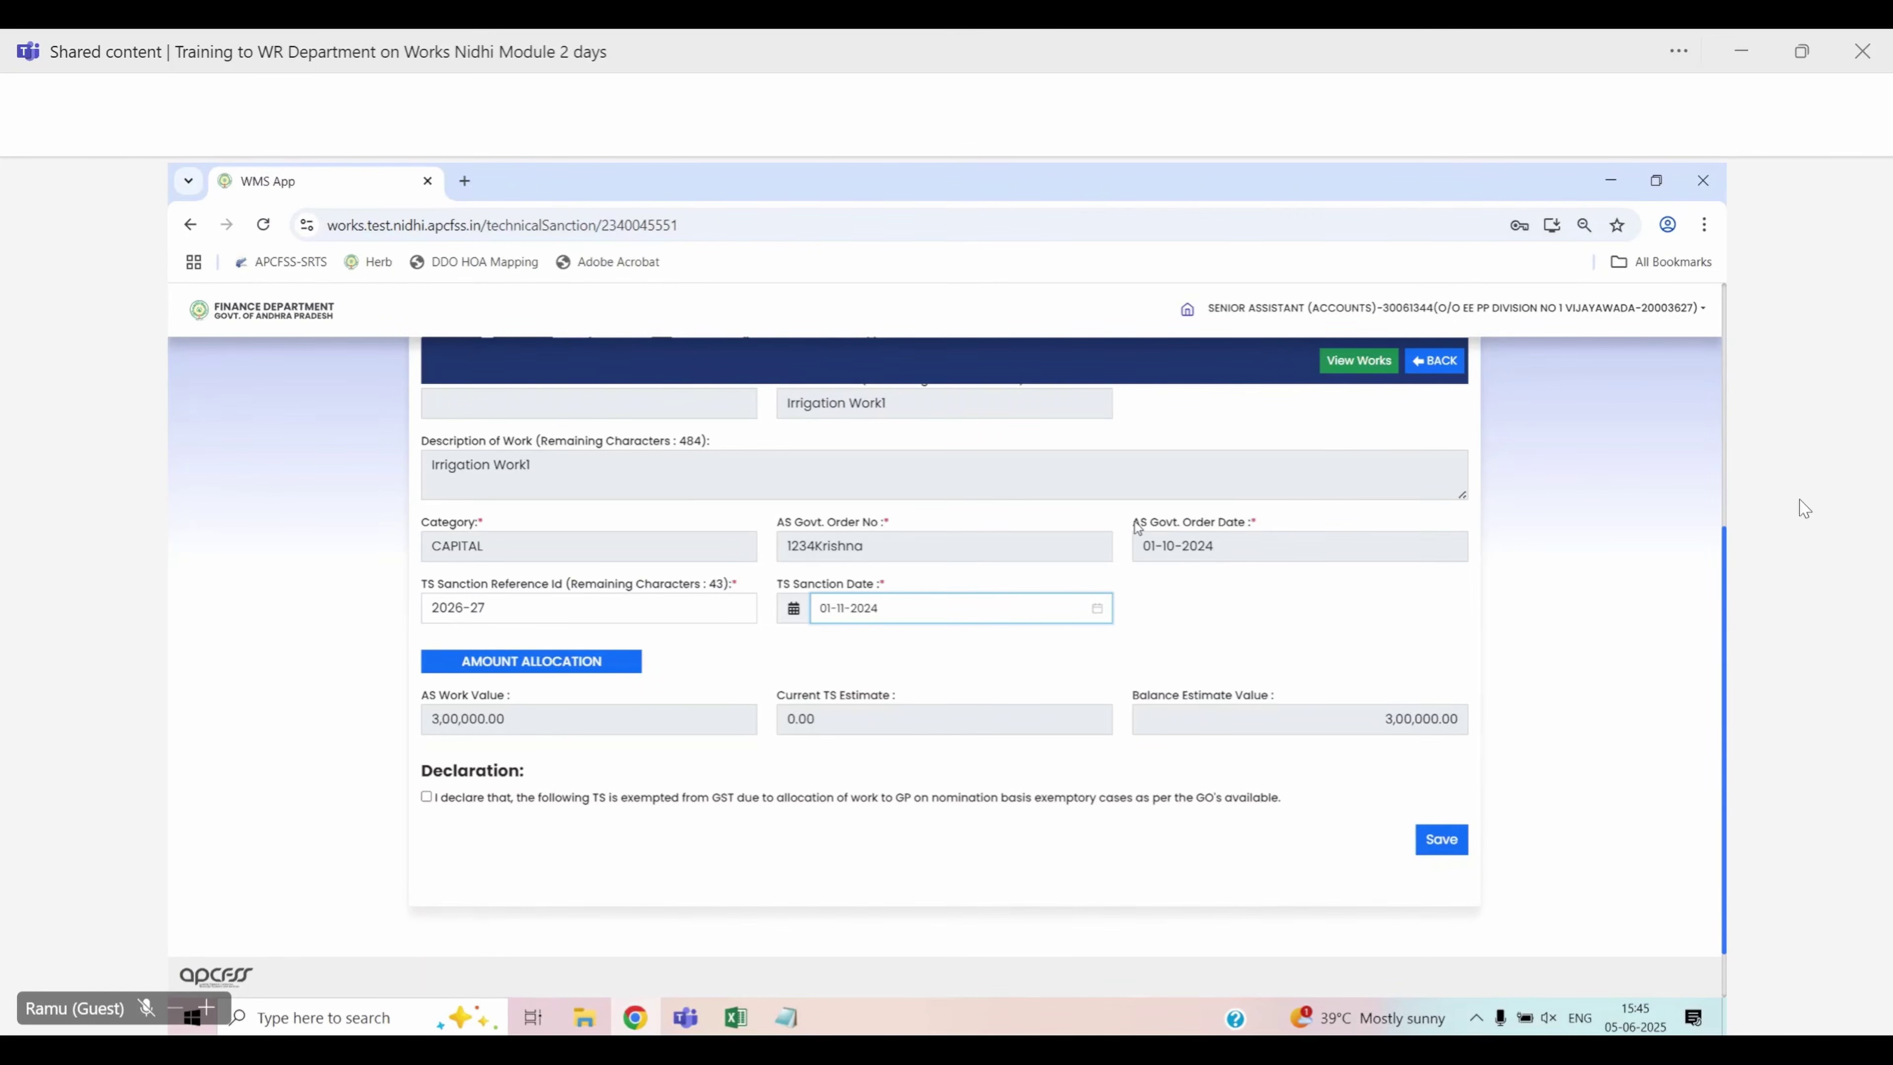
drag(1132, 525, 1266, 526)
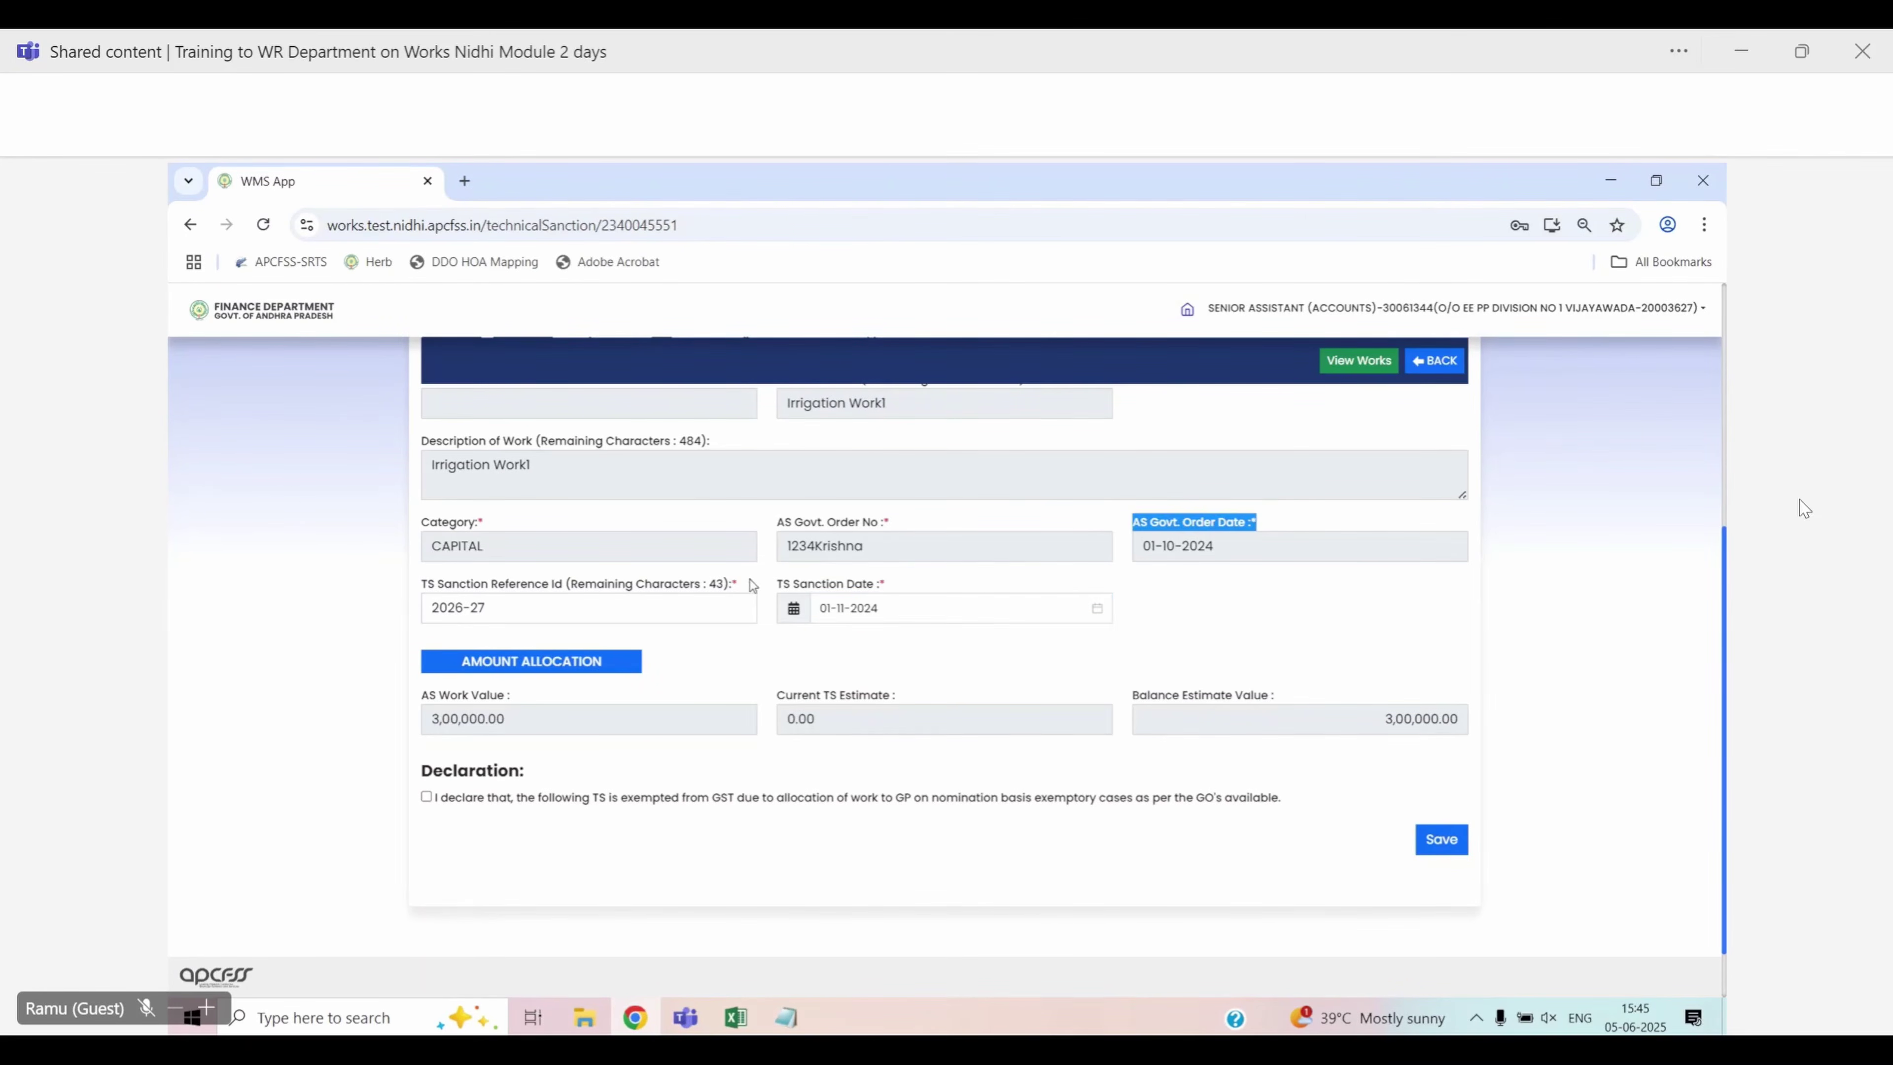
drag(775, 584, 861, 589)
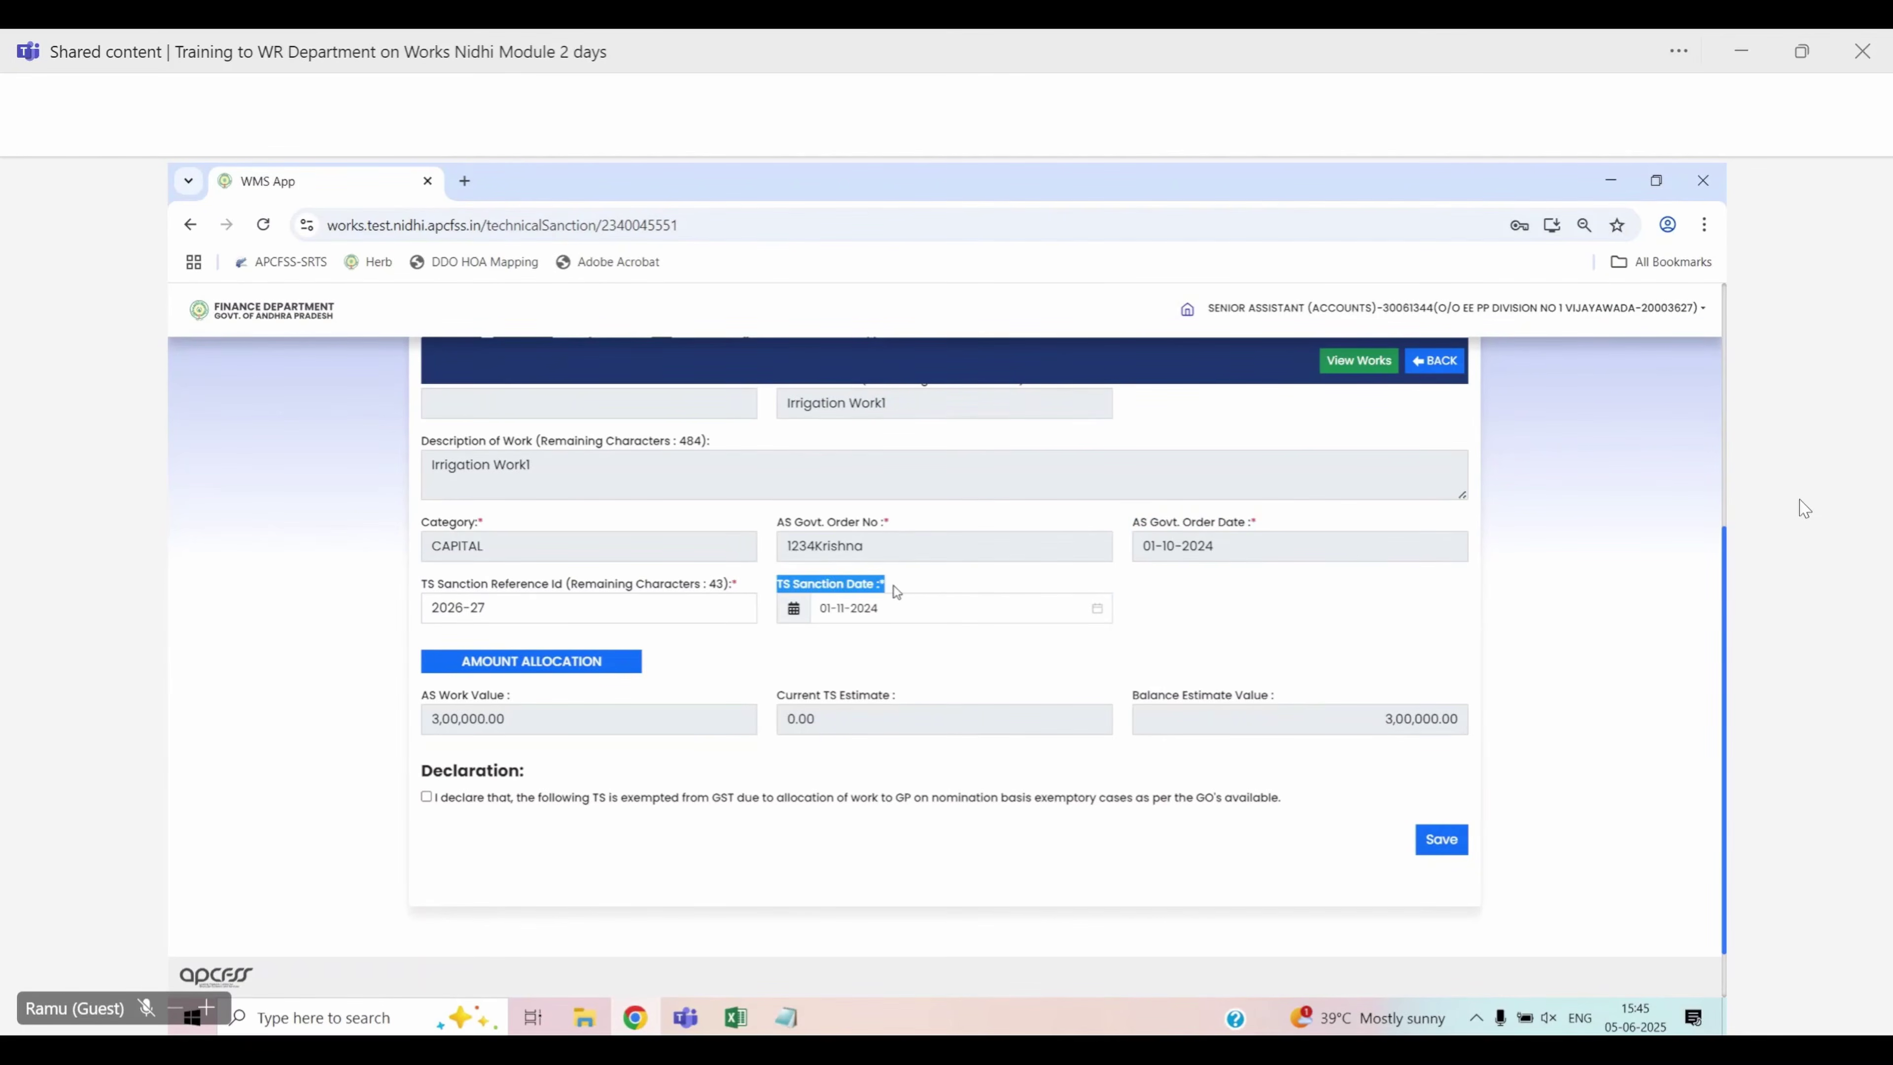
click(1384, 665)
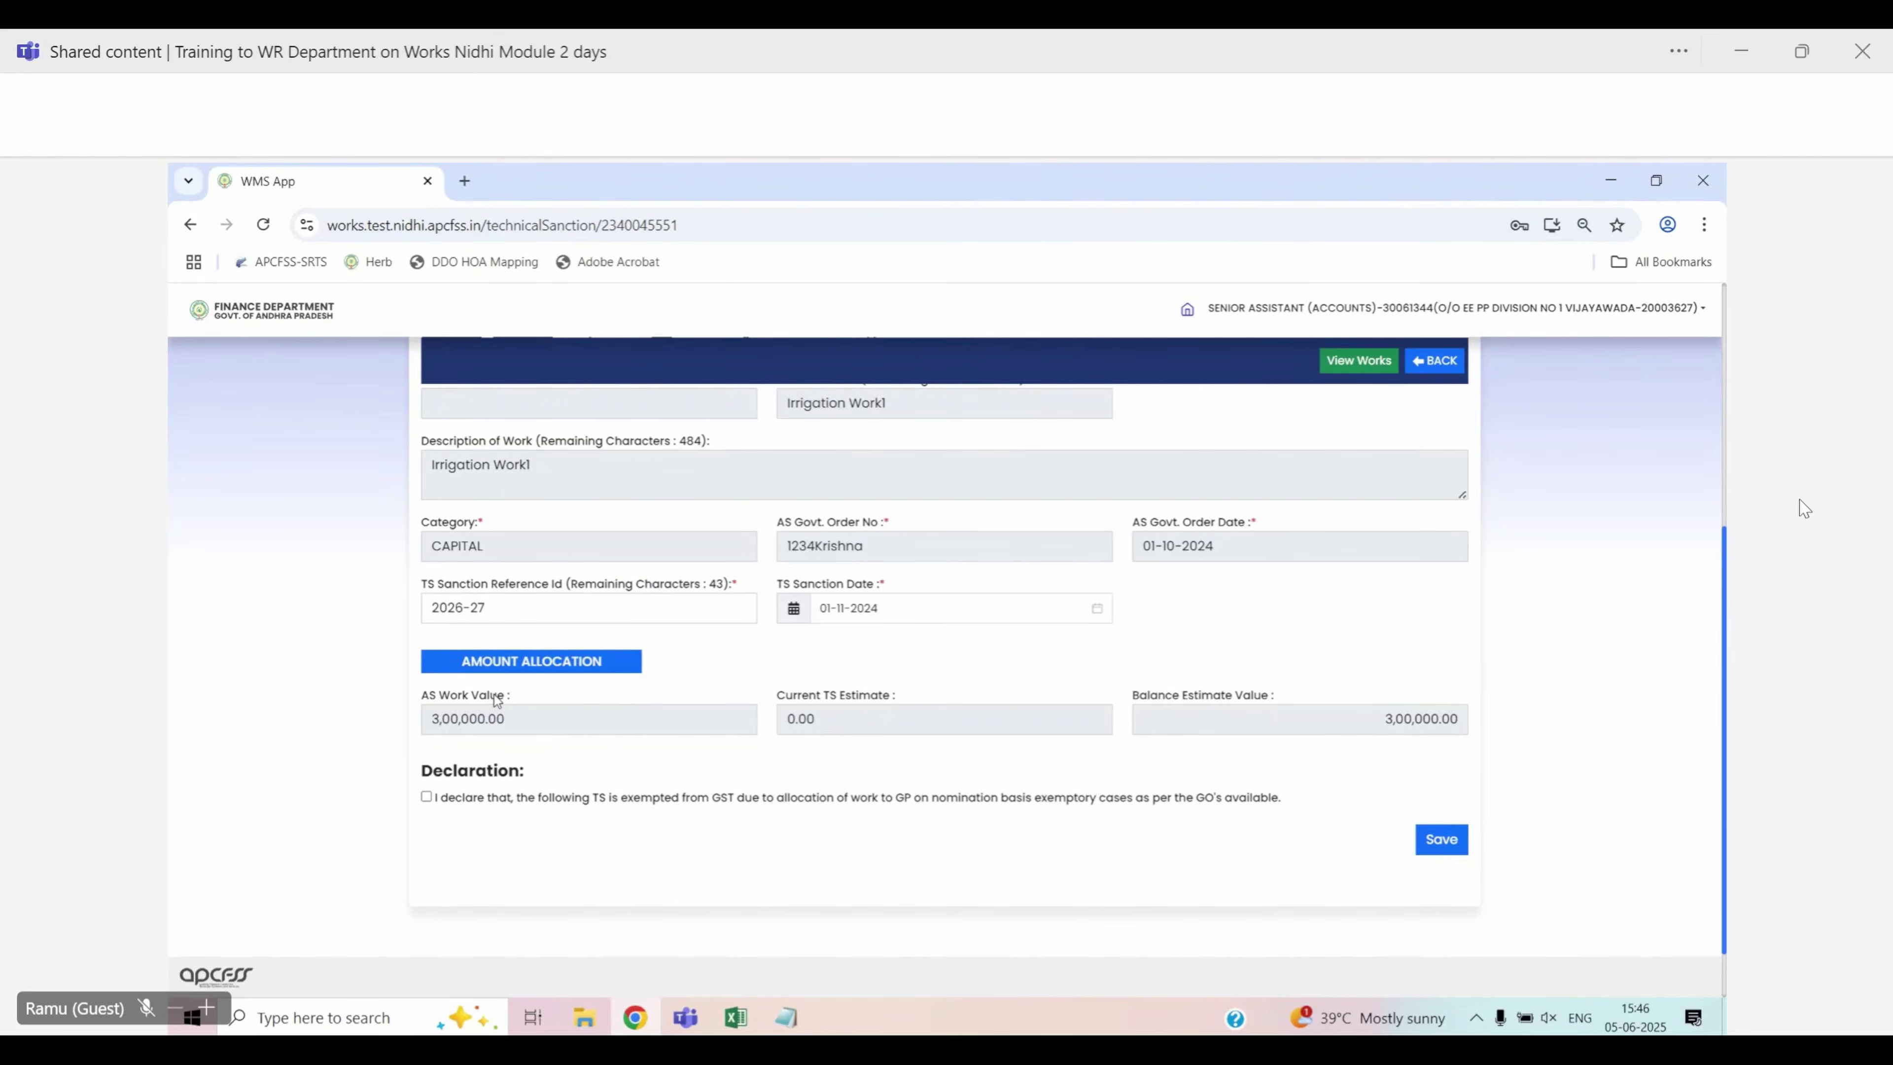
drag(430, 694, 412, 687)
Check the Balance Estimate Value before saving
click(588, 695)
drag(1126, 698, 1273, 698)
click(1307, 807)
click(1456, 846)
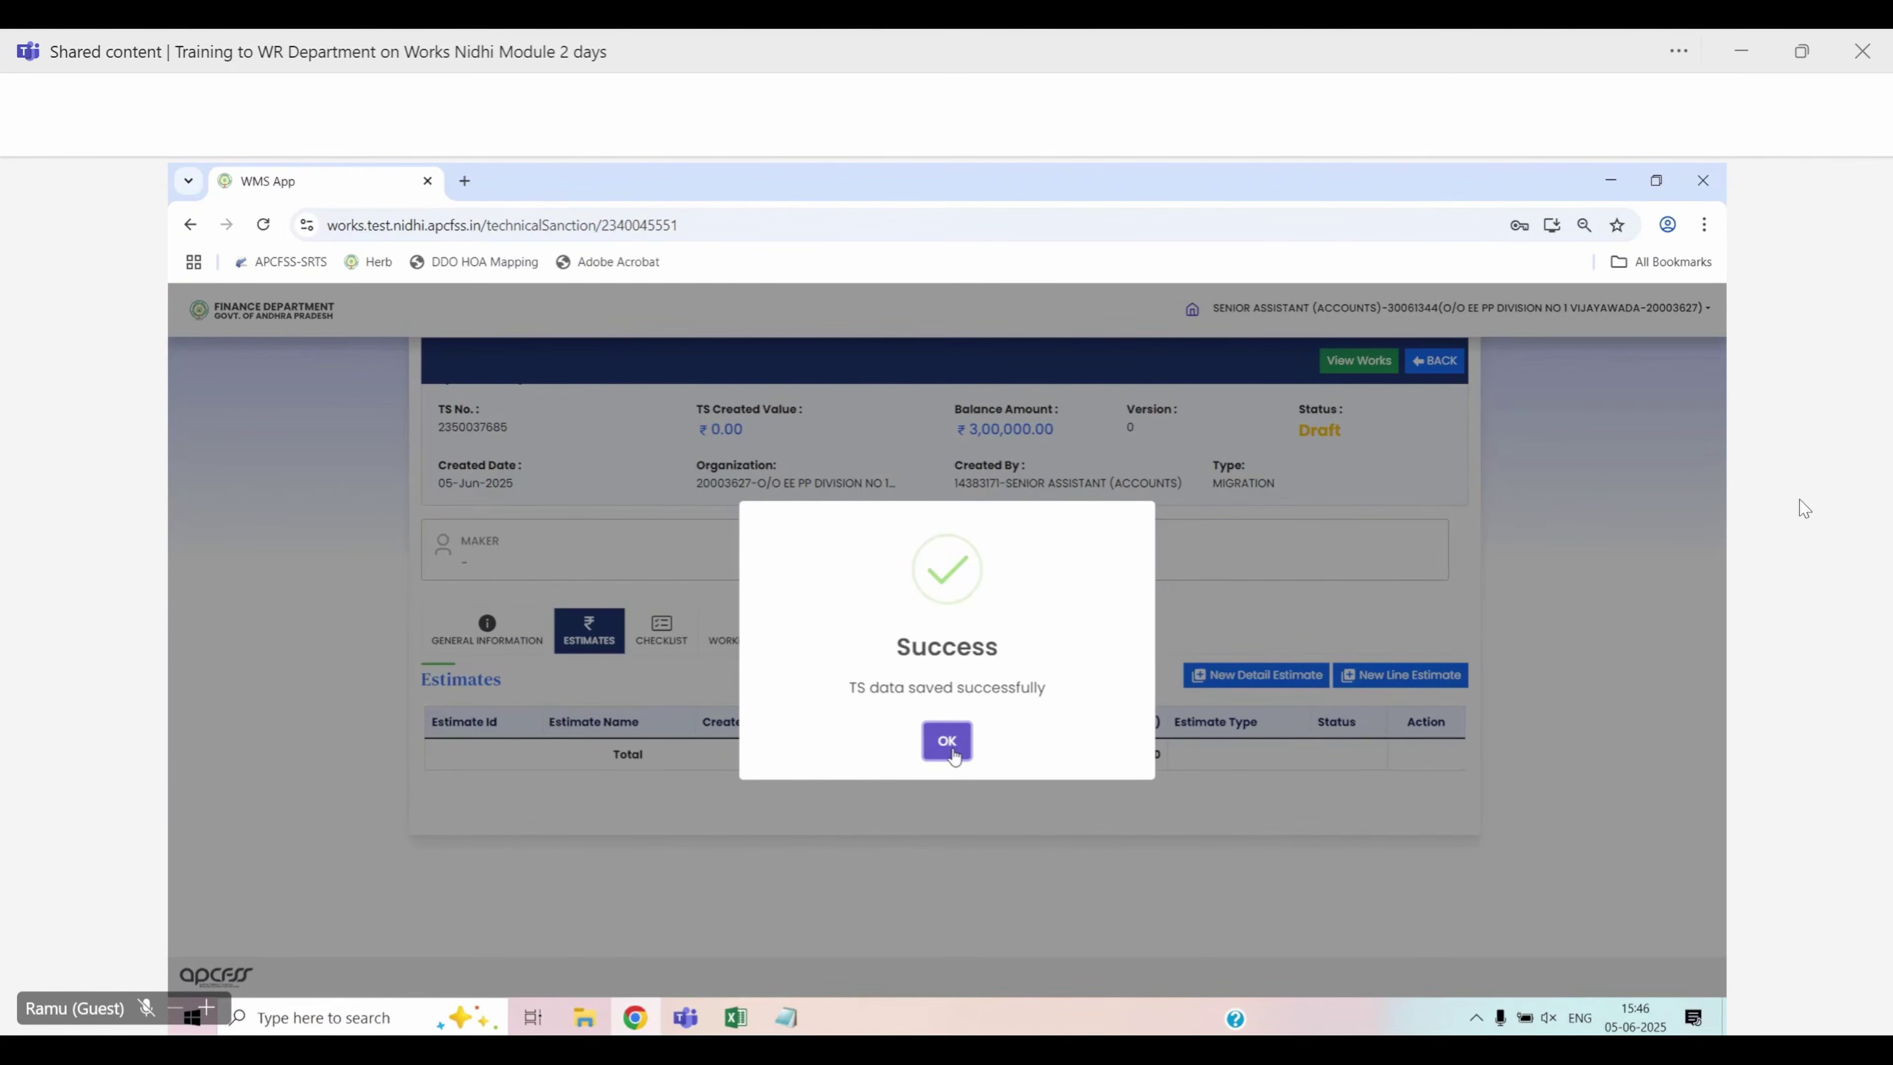
click(946, 740)
scroll(954, 750, up, 2)
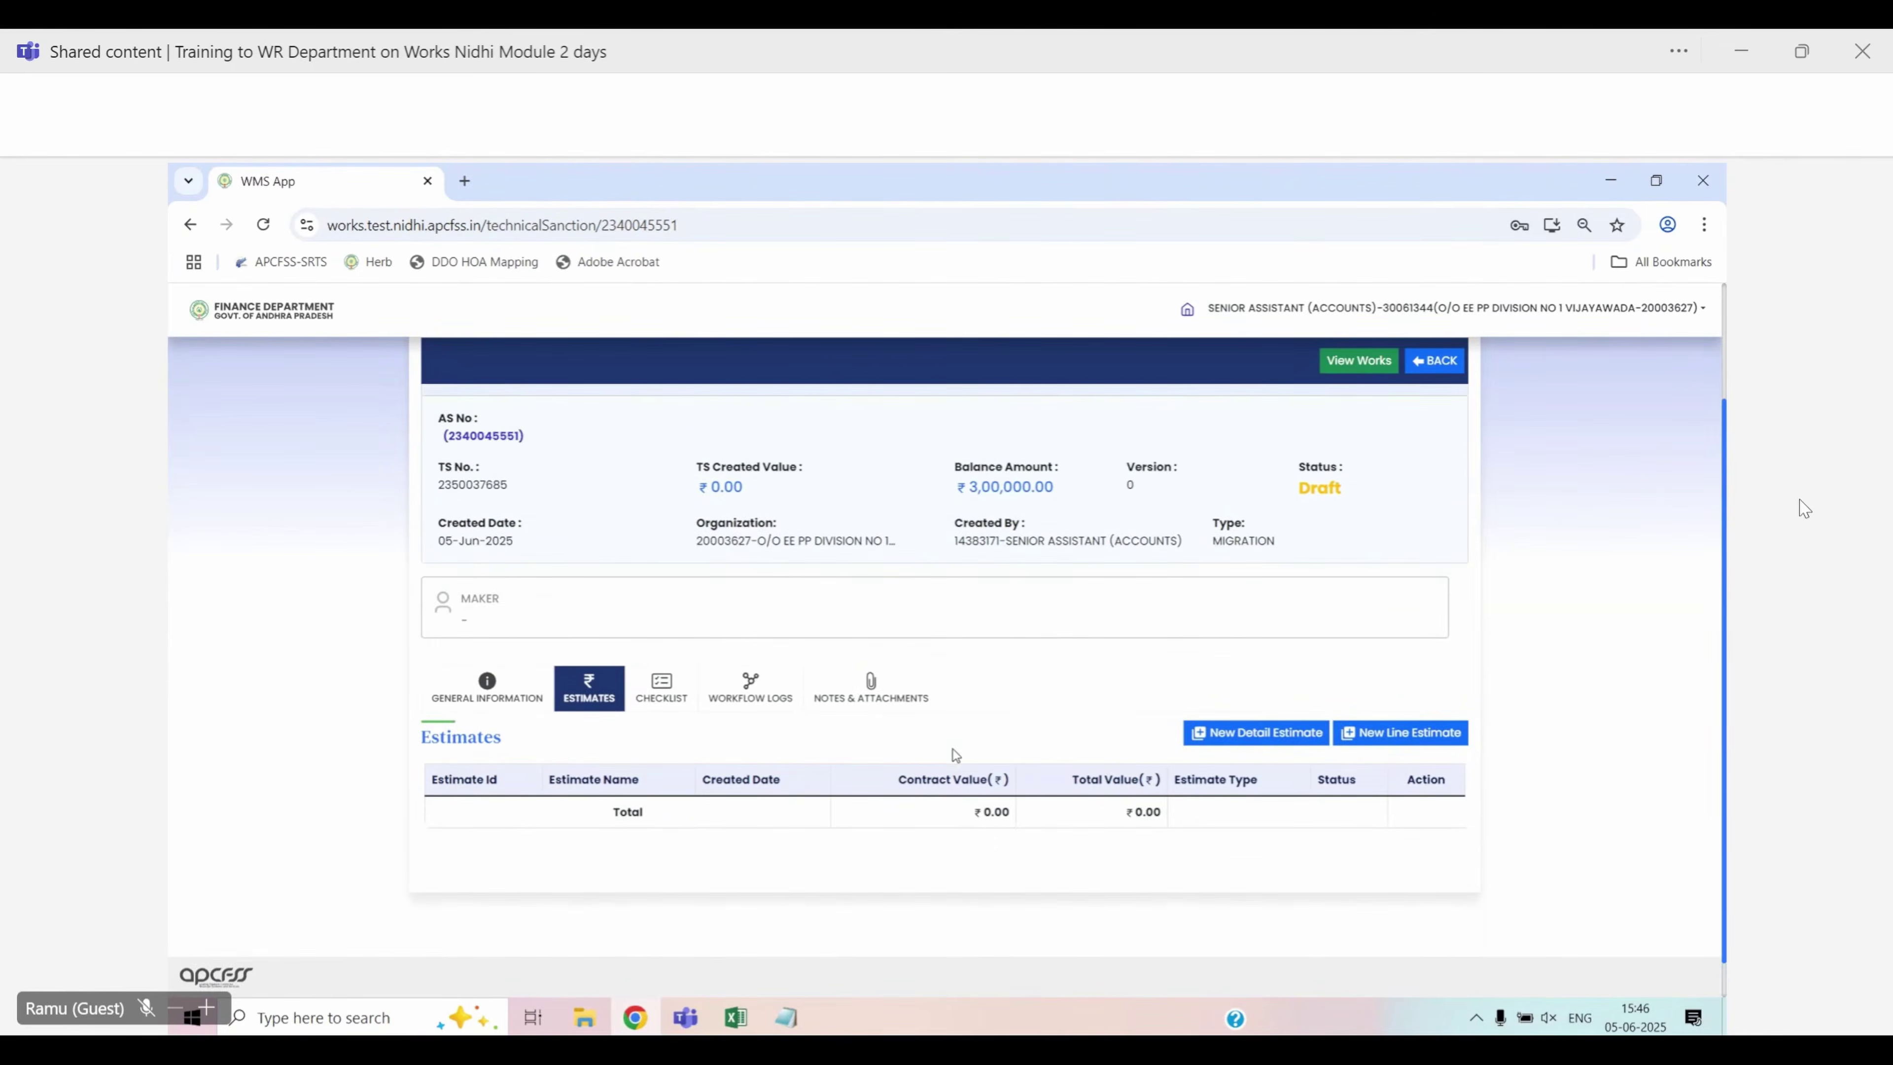
drag(437, 520, 507, 531)
key(ctrl+c)
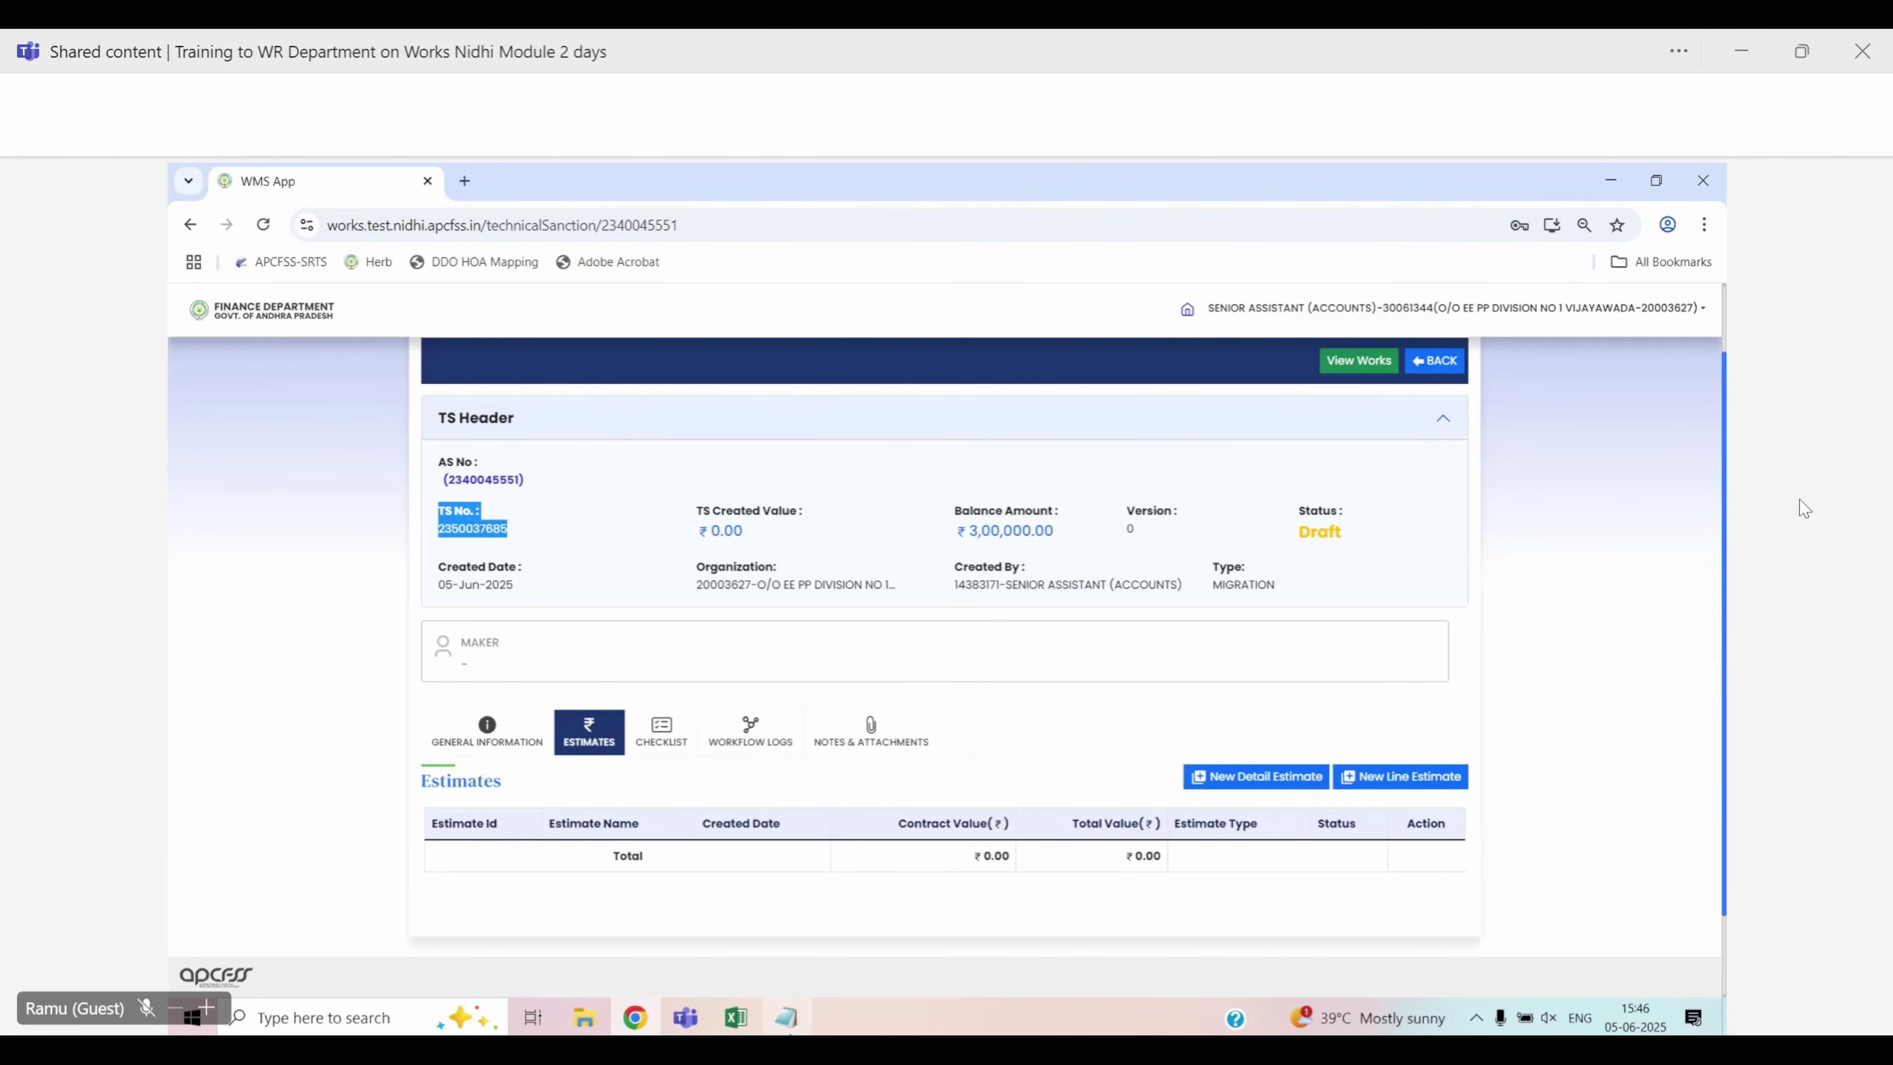
click(786, 1016)
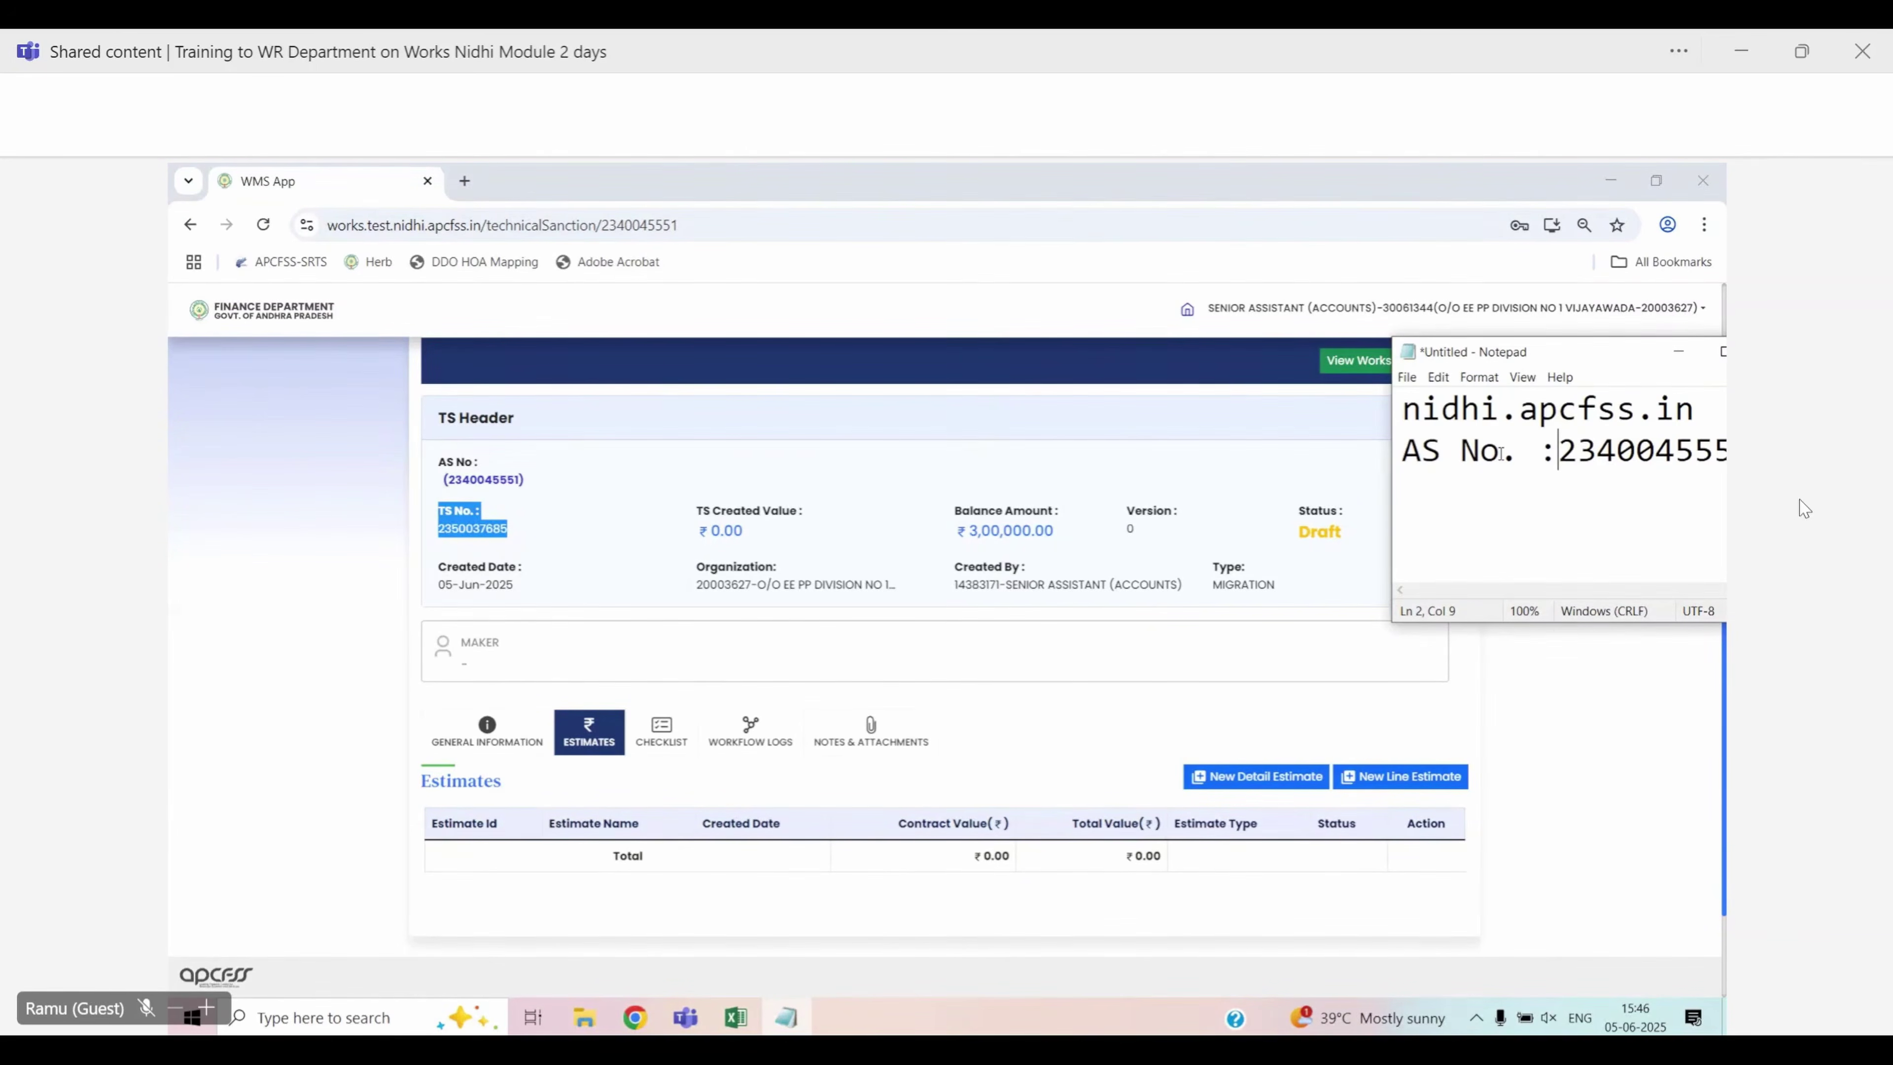
text(111)
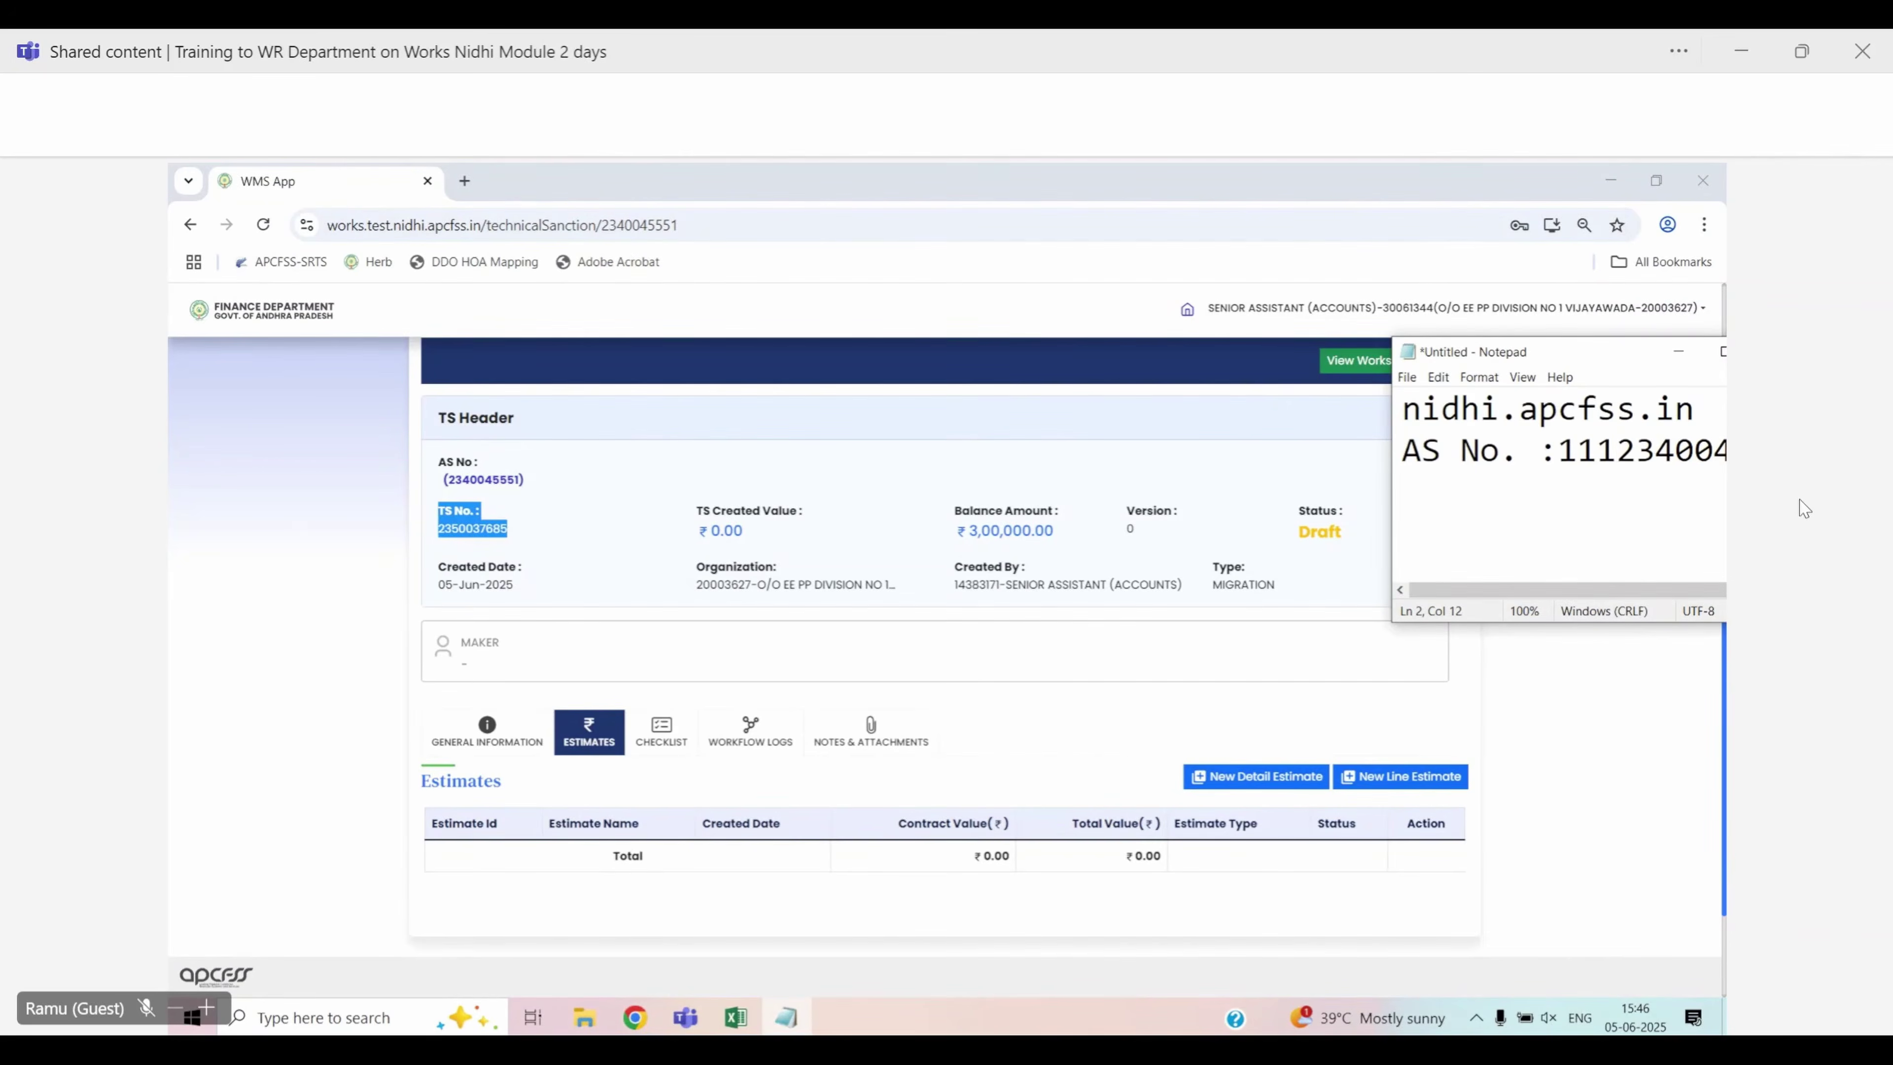
key(BackSpace)
key(BackSpace)
key(BackSpace)
key(Return)
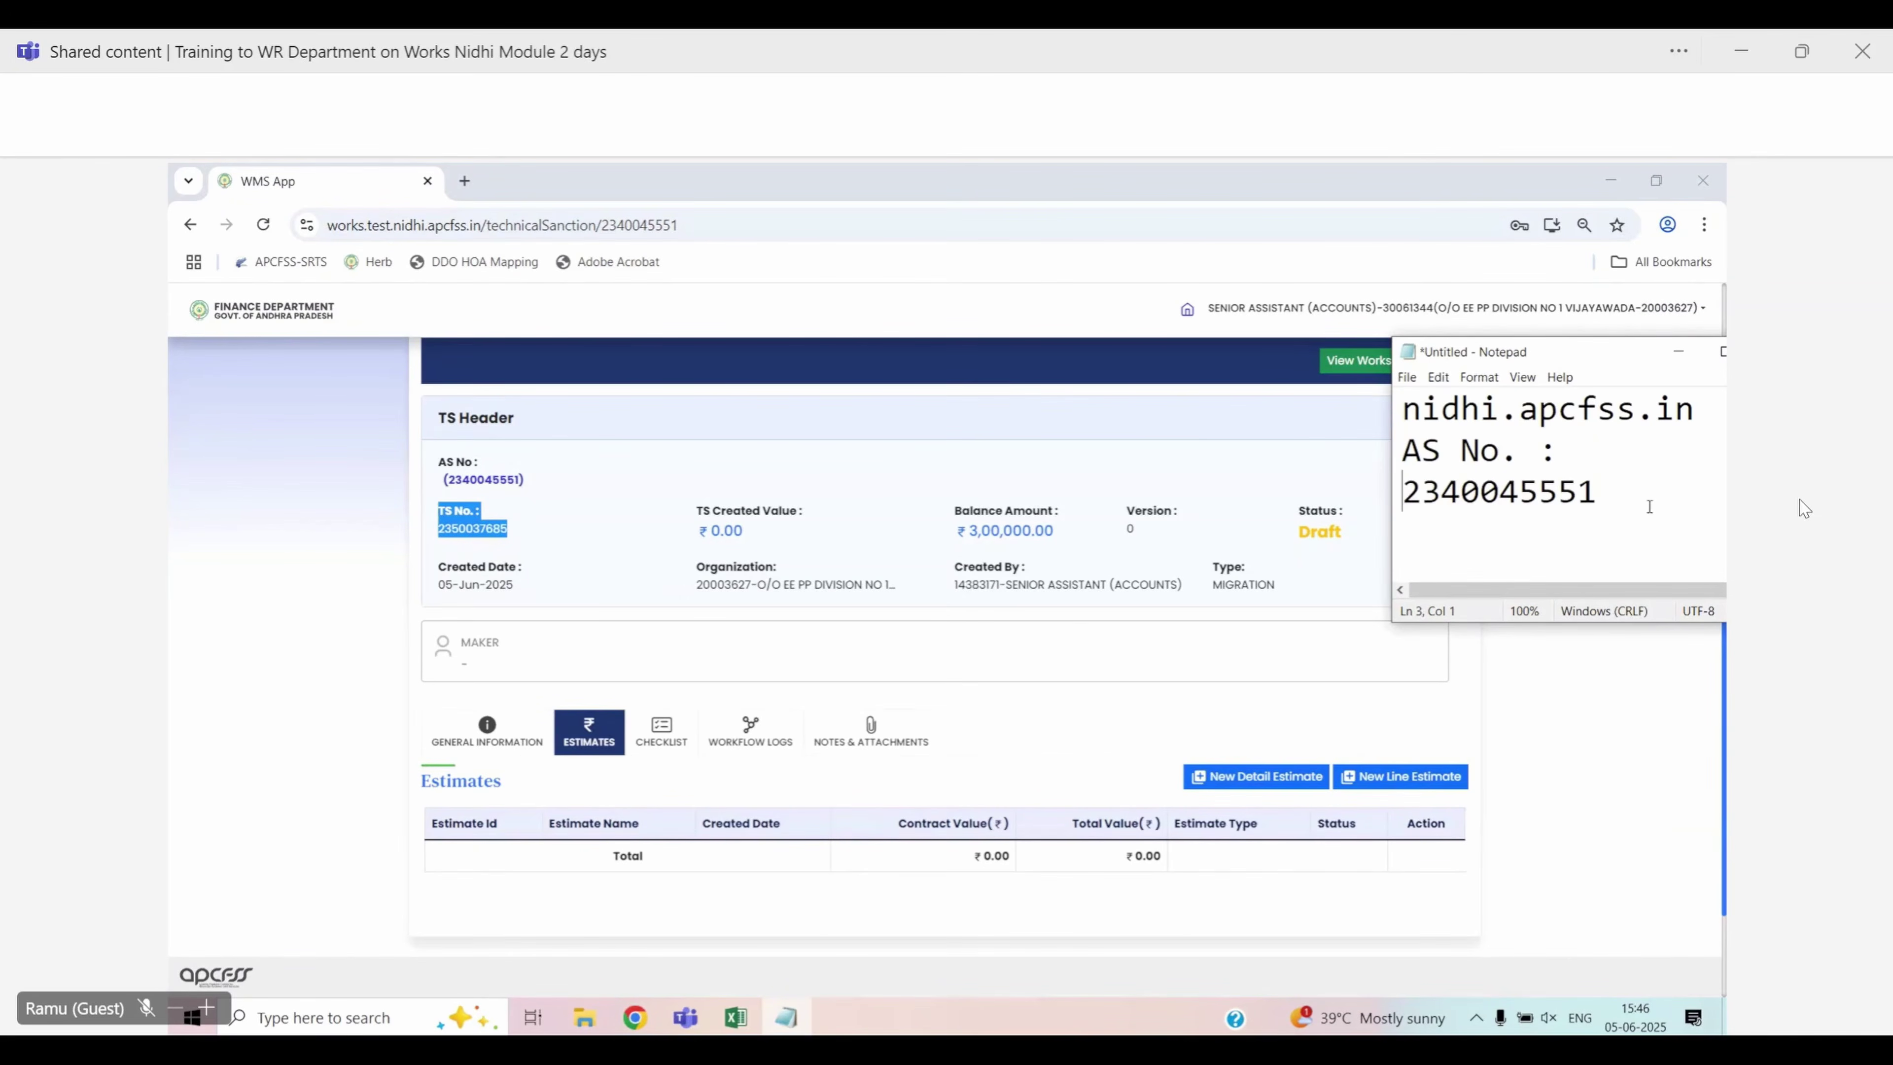
click(1620, 500)
key(Return)
key(ctrl+v)
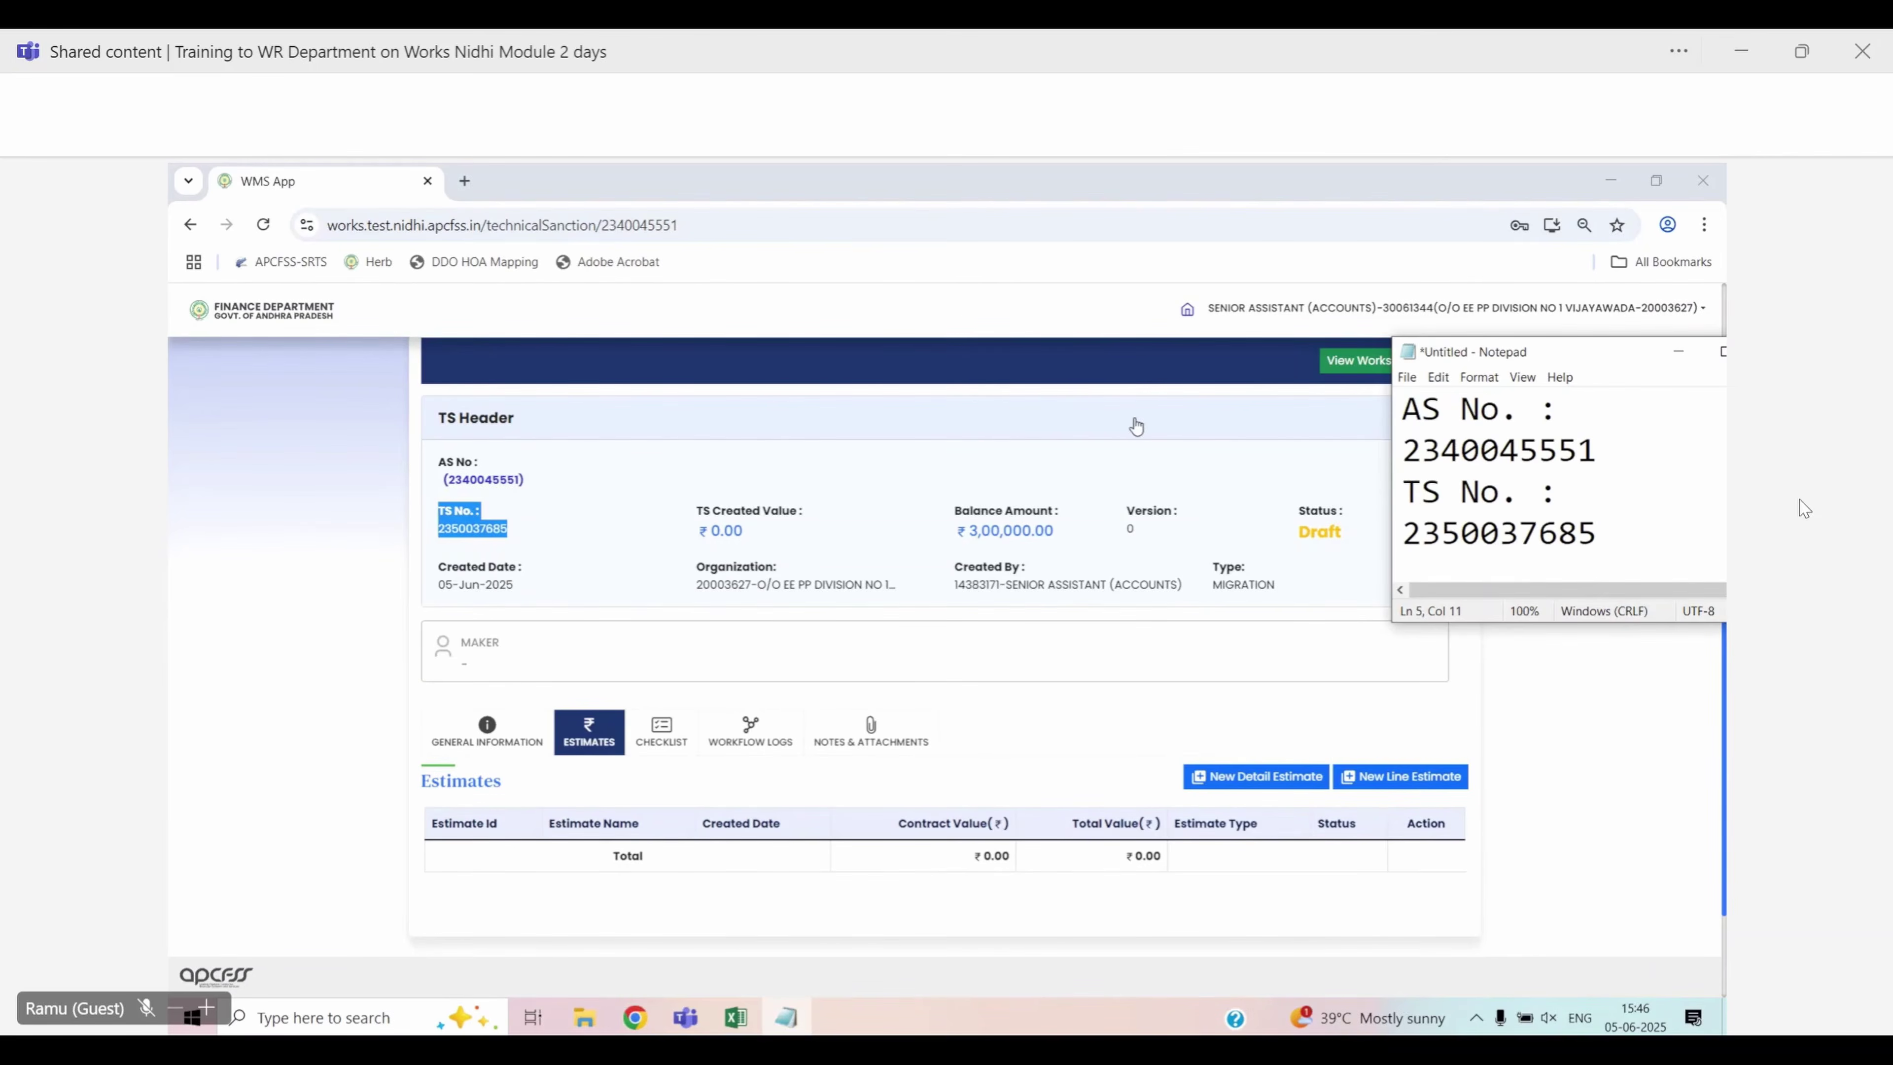
click(910, 287)
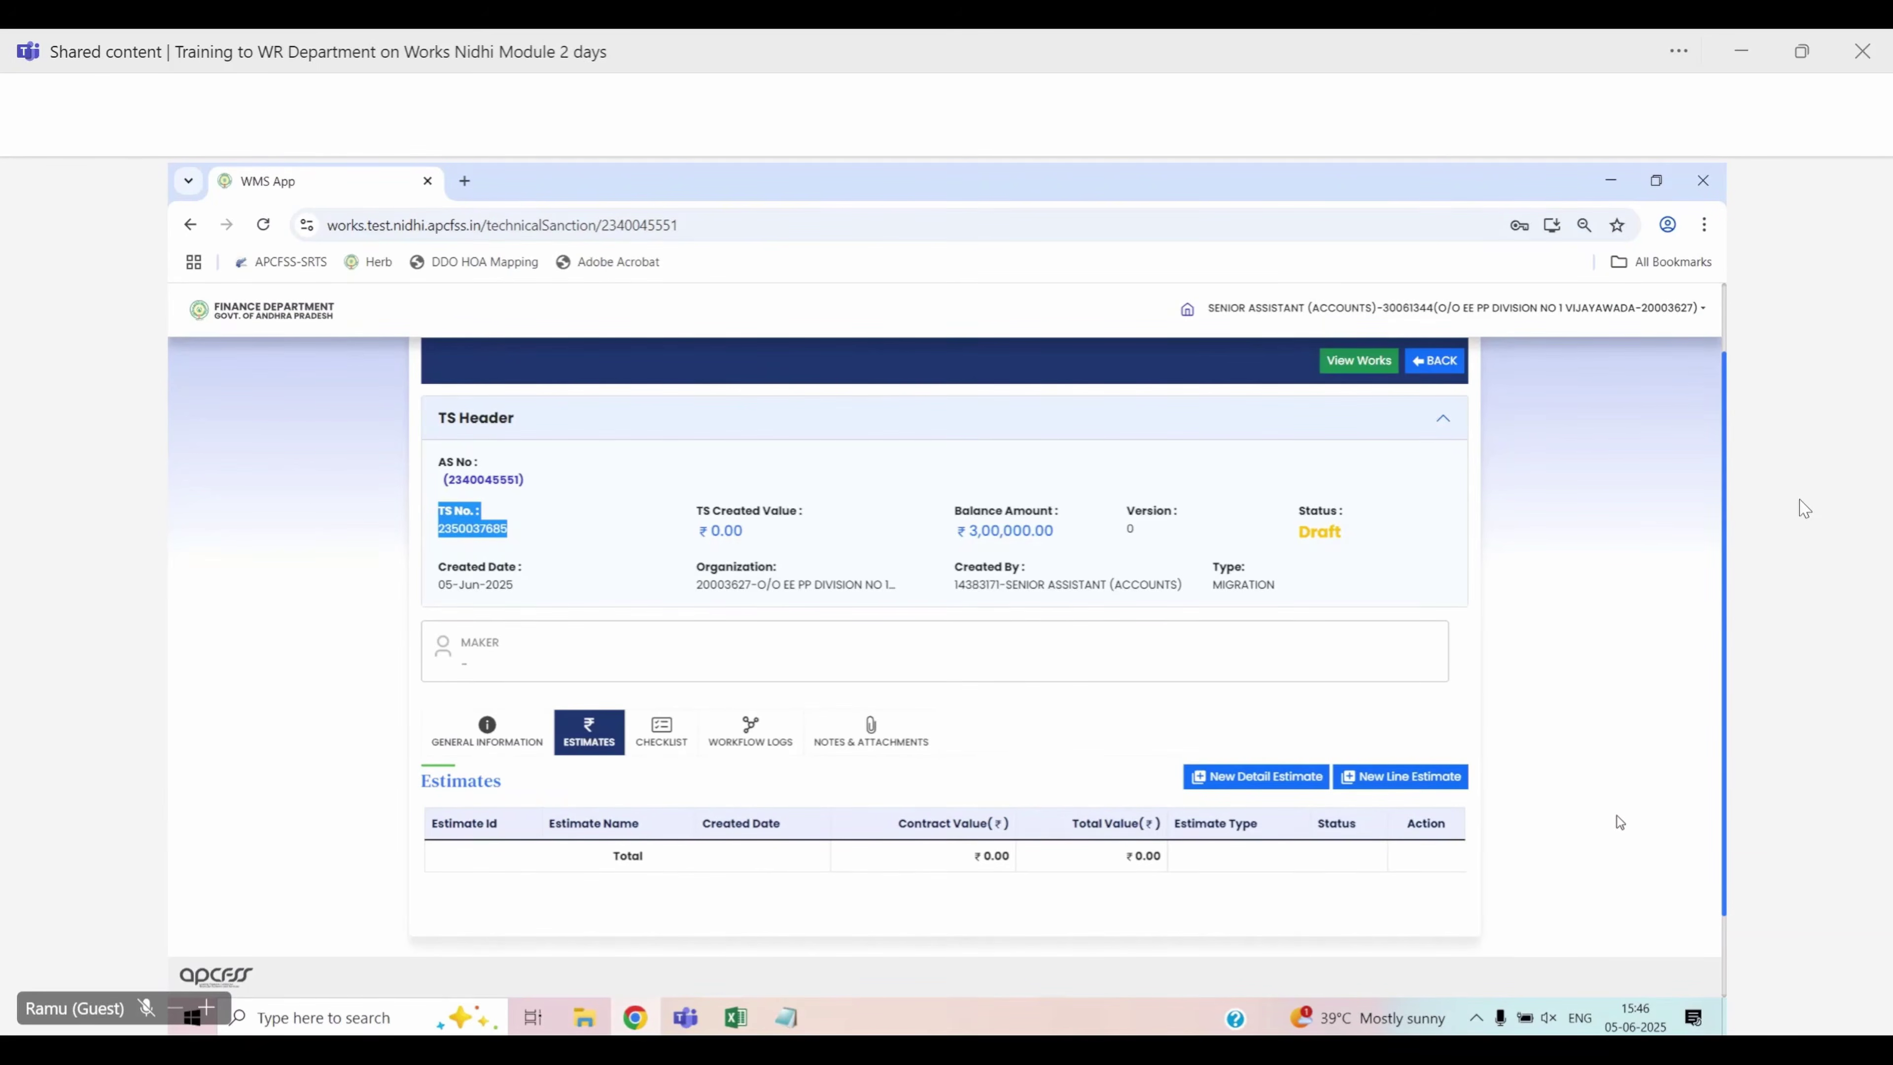
click(1415, 775)
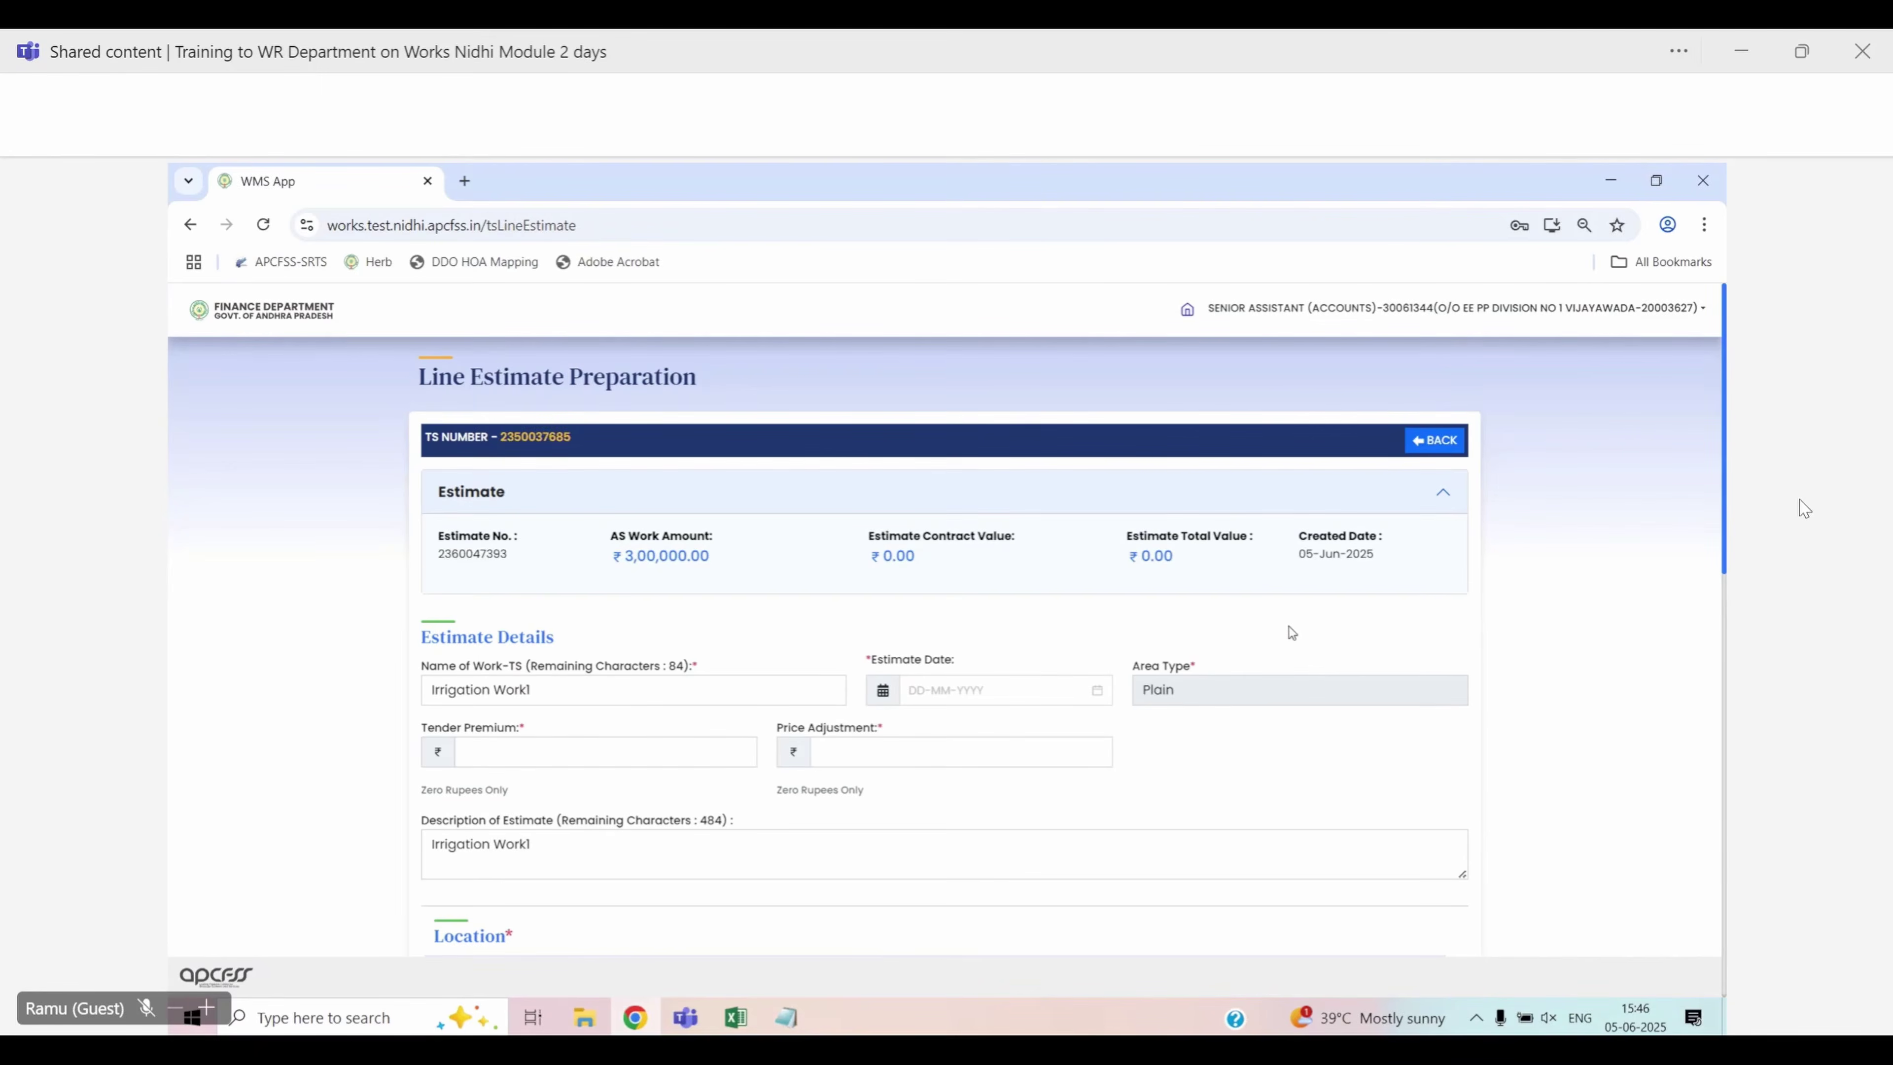
scroll(1291, 631, down, 1)
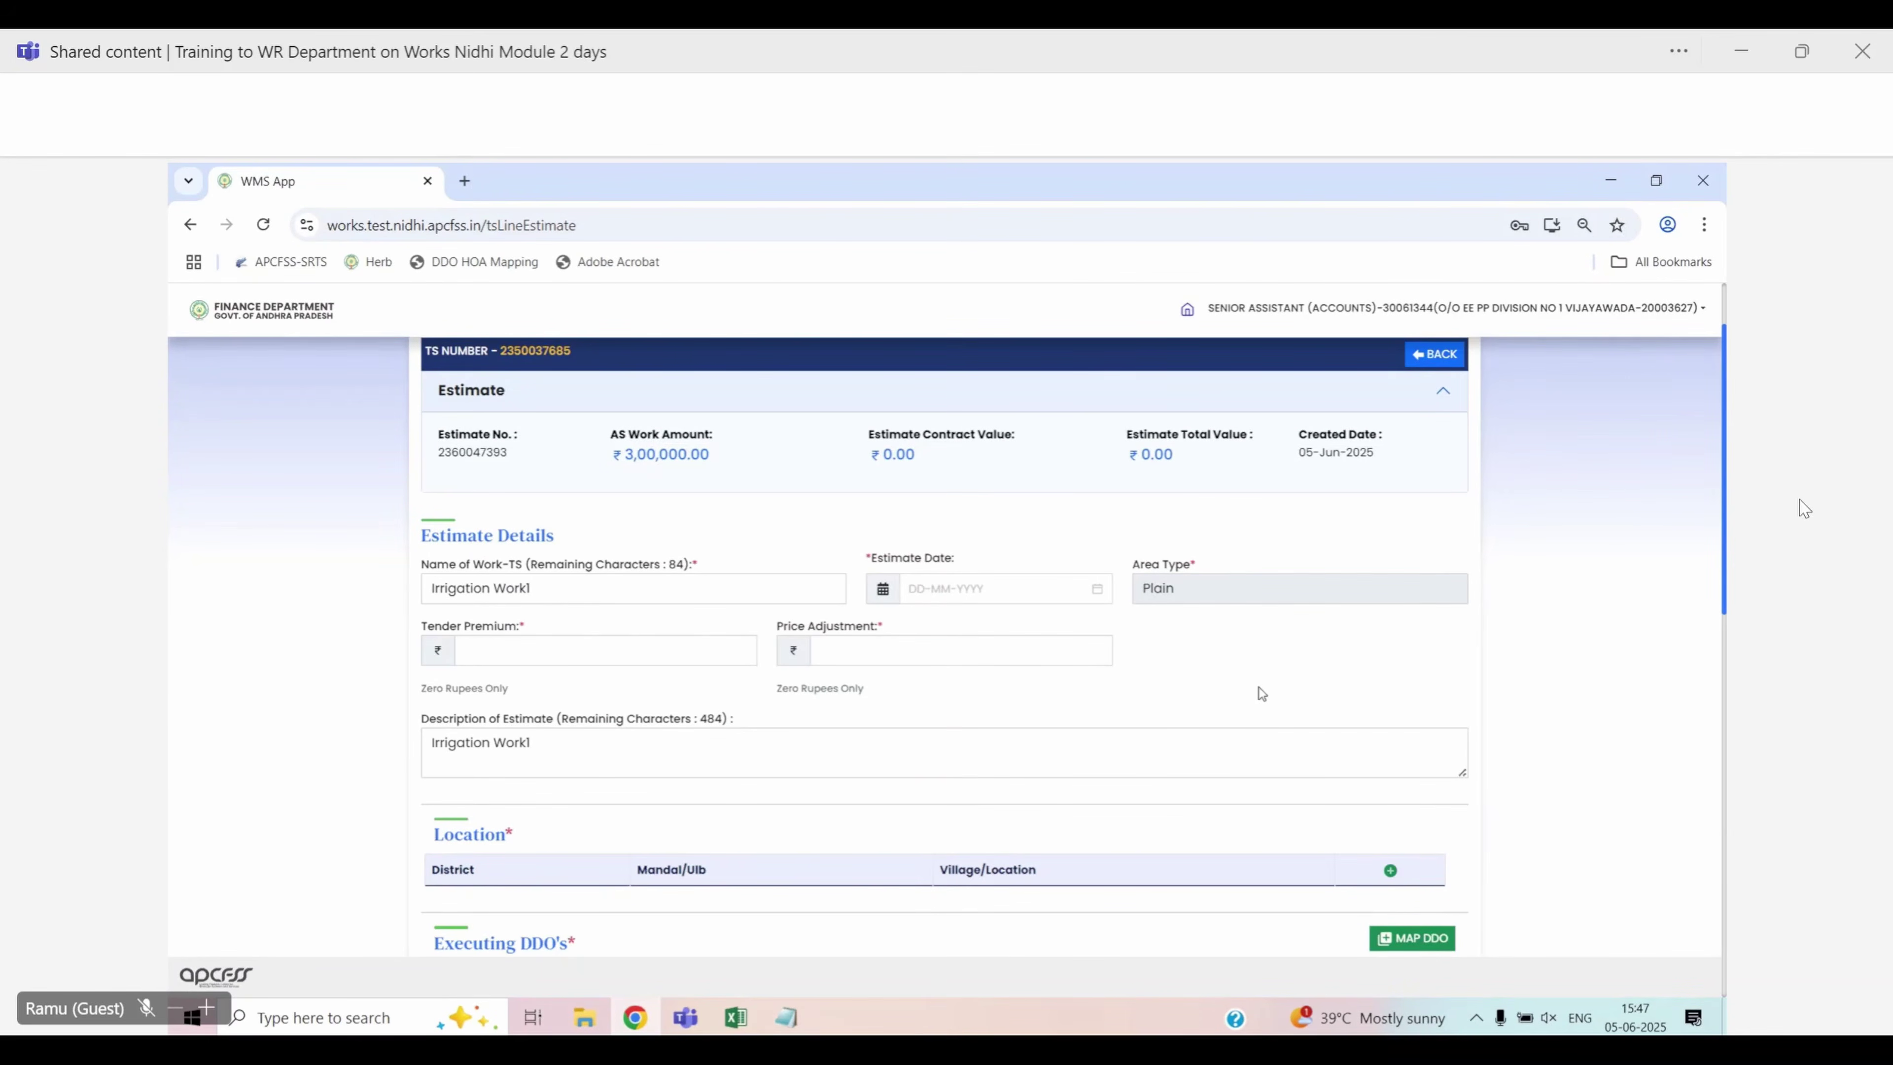
Enter 01-11-2024 as the line estimate's Estimate Date
click(934, 588)
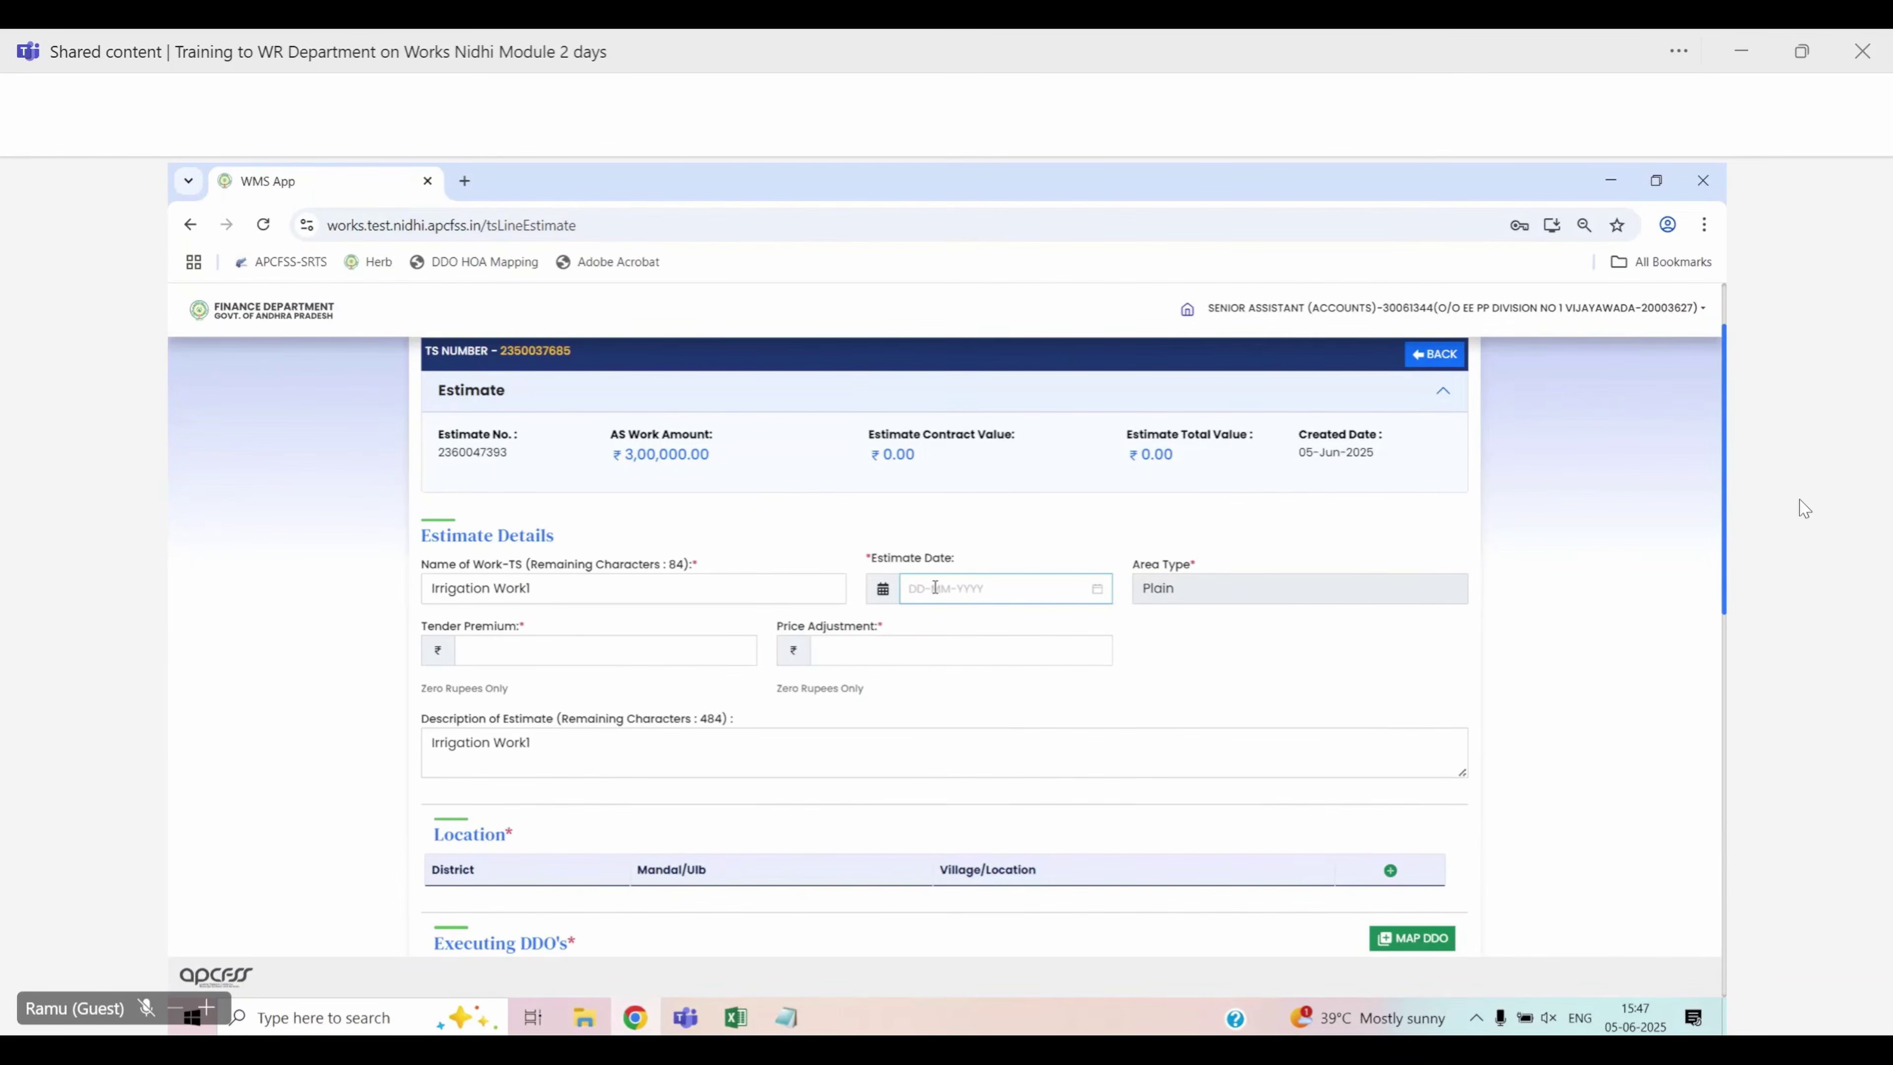
click(935, 588)
text(01-11-2024)
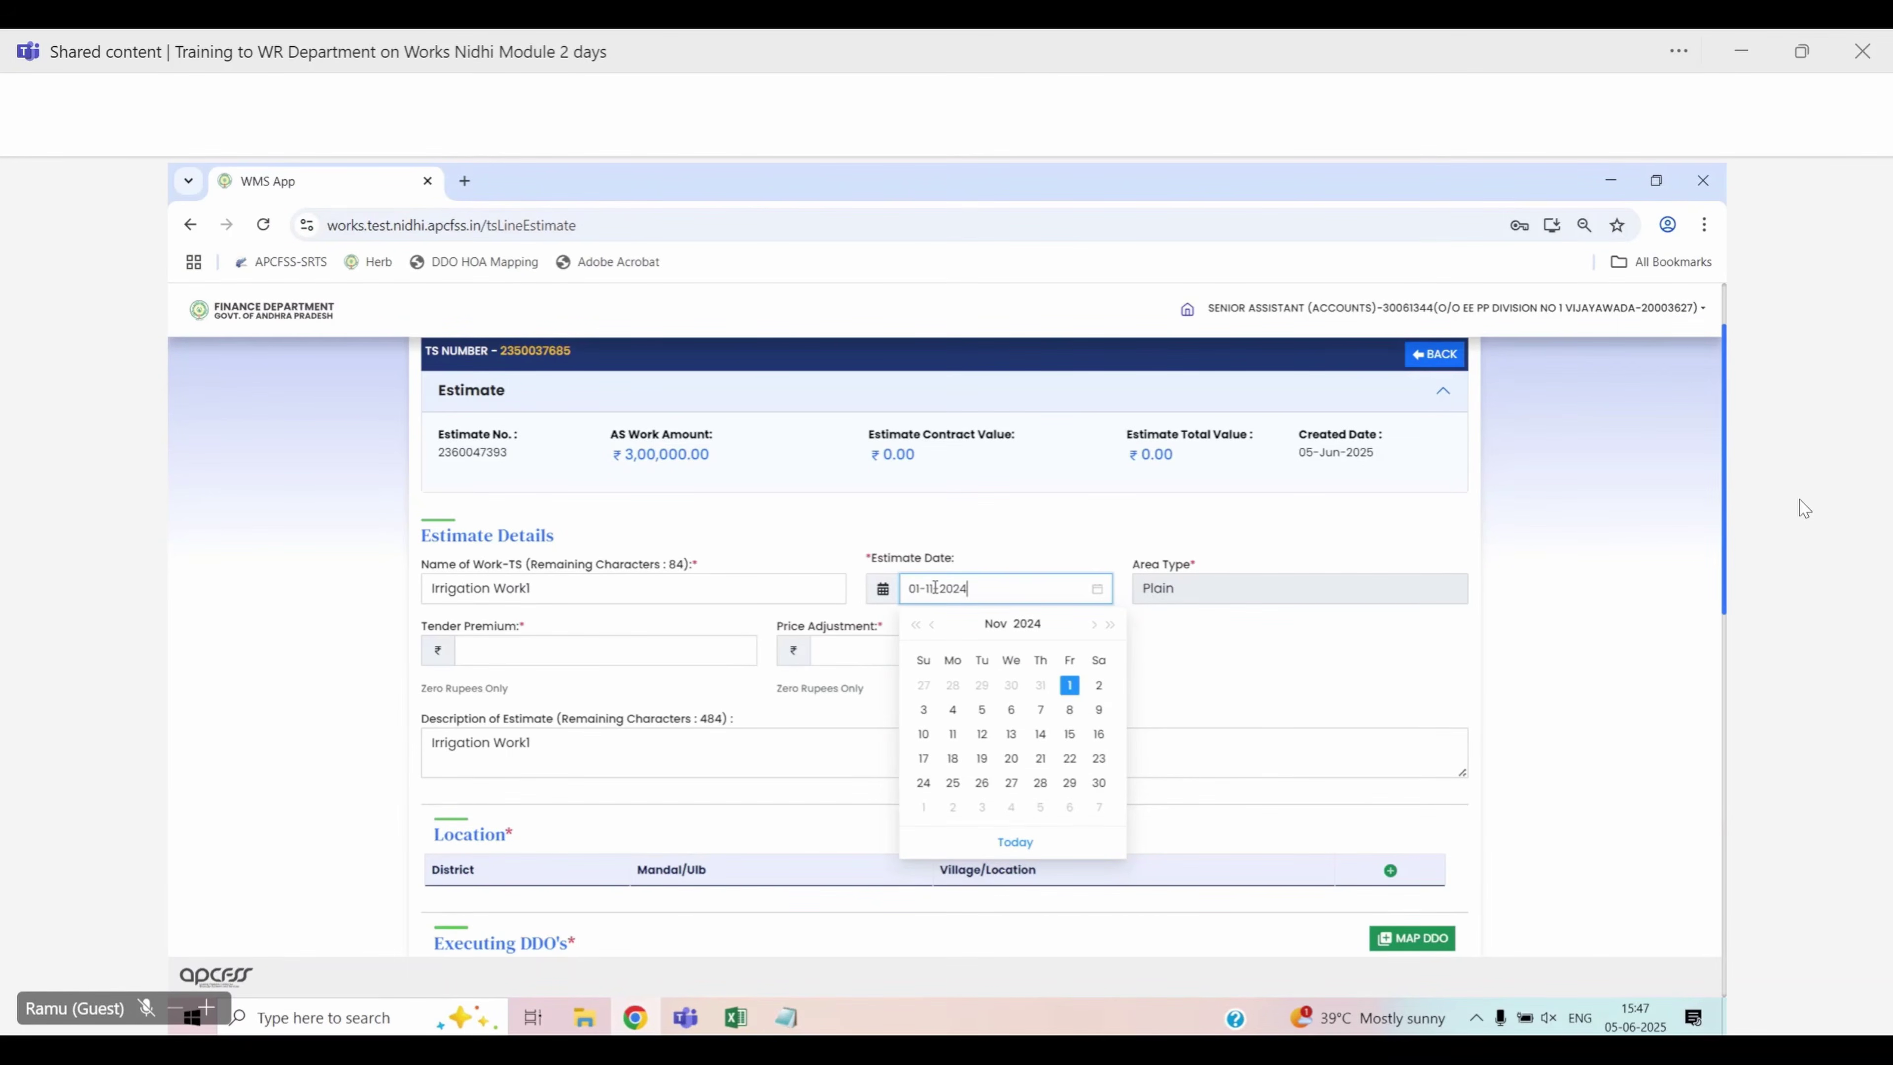
key(Return)
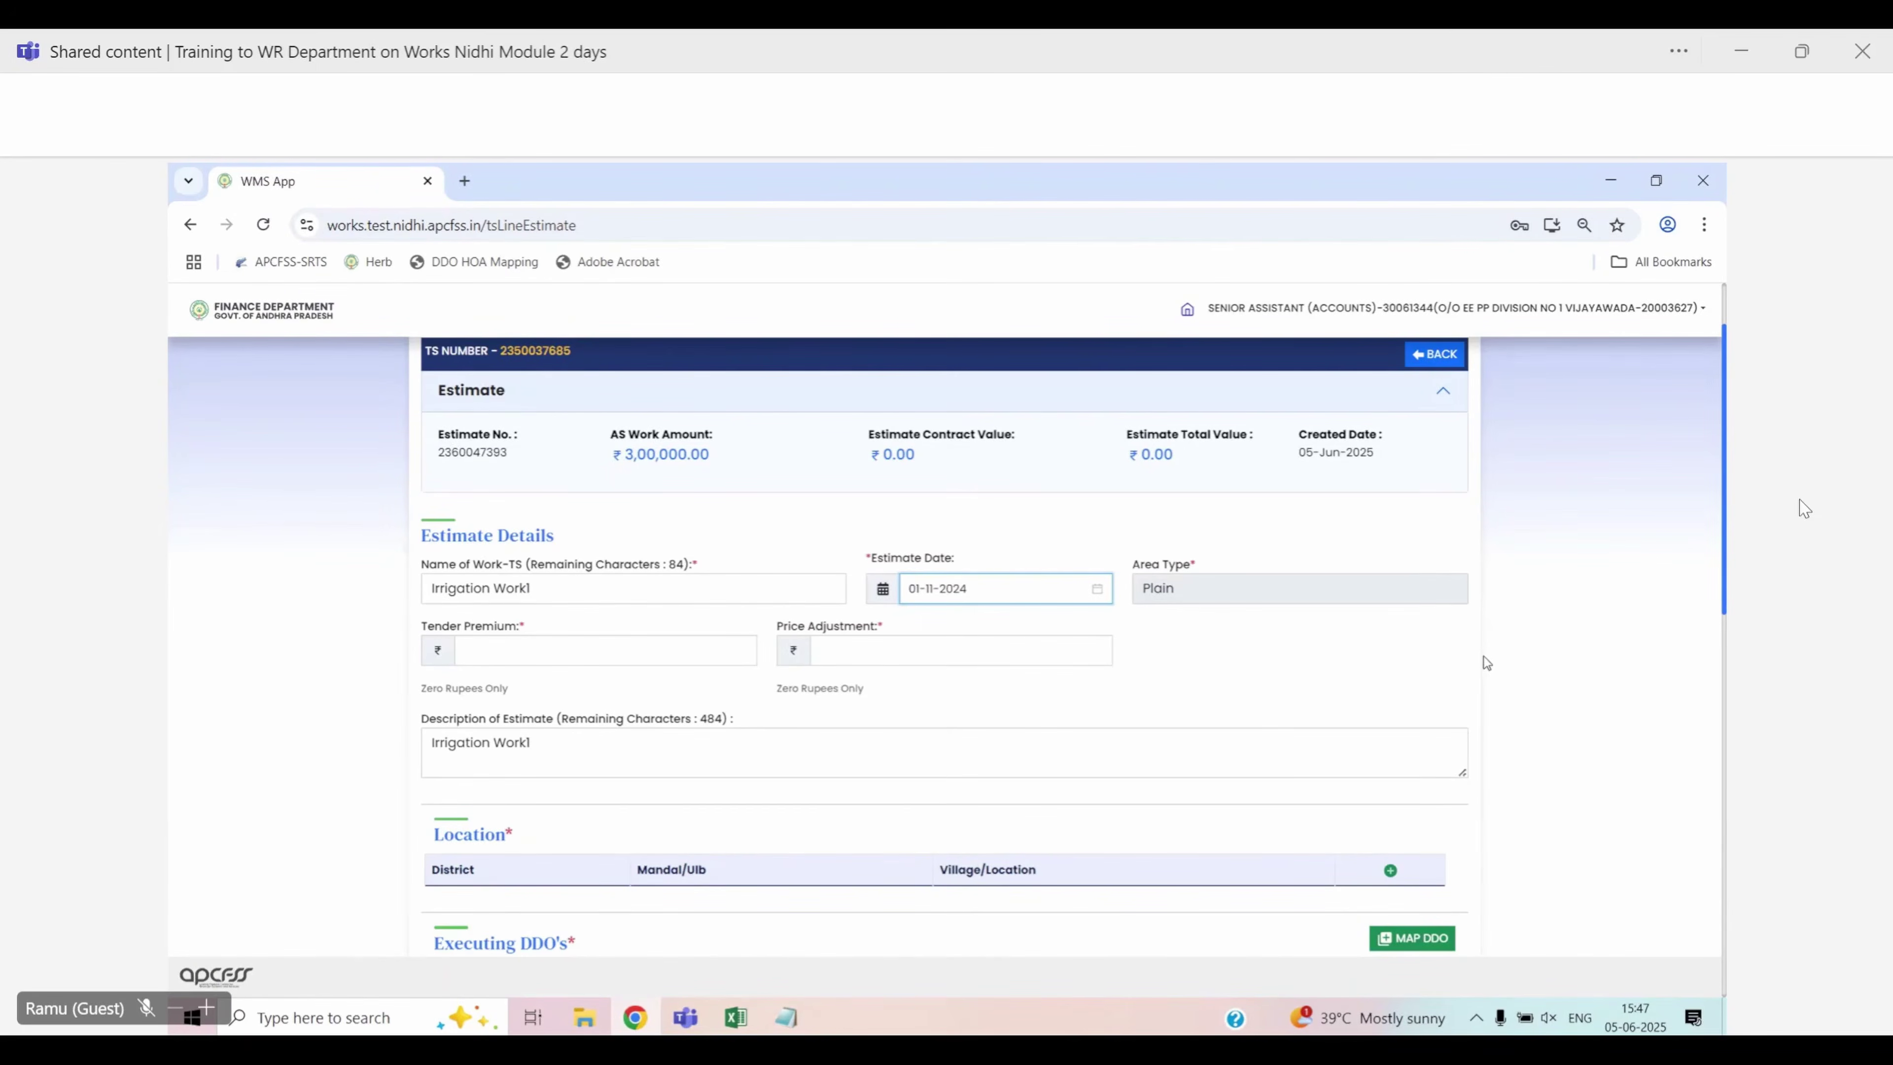
Check the still-blank Tender Premium and Price Adjustment fields
drag(422, 626, 893, 622)
triple_click(897, 623)
click(1419, 663)
double_click(440, 627)
drag(486, 631, 893, 627)
click(919, 634)
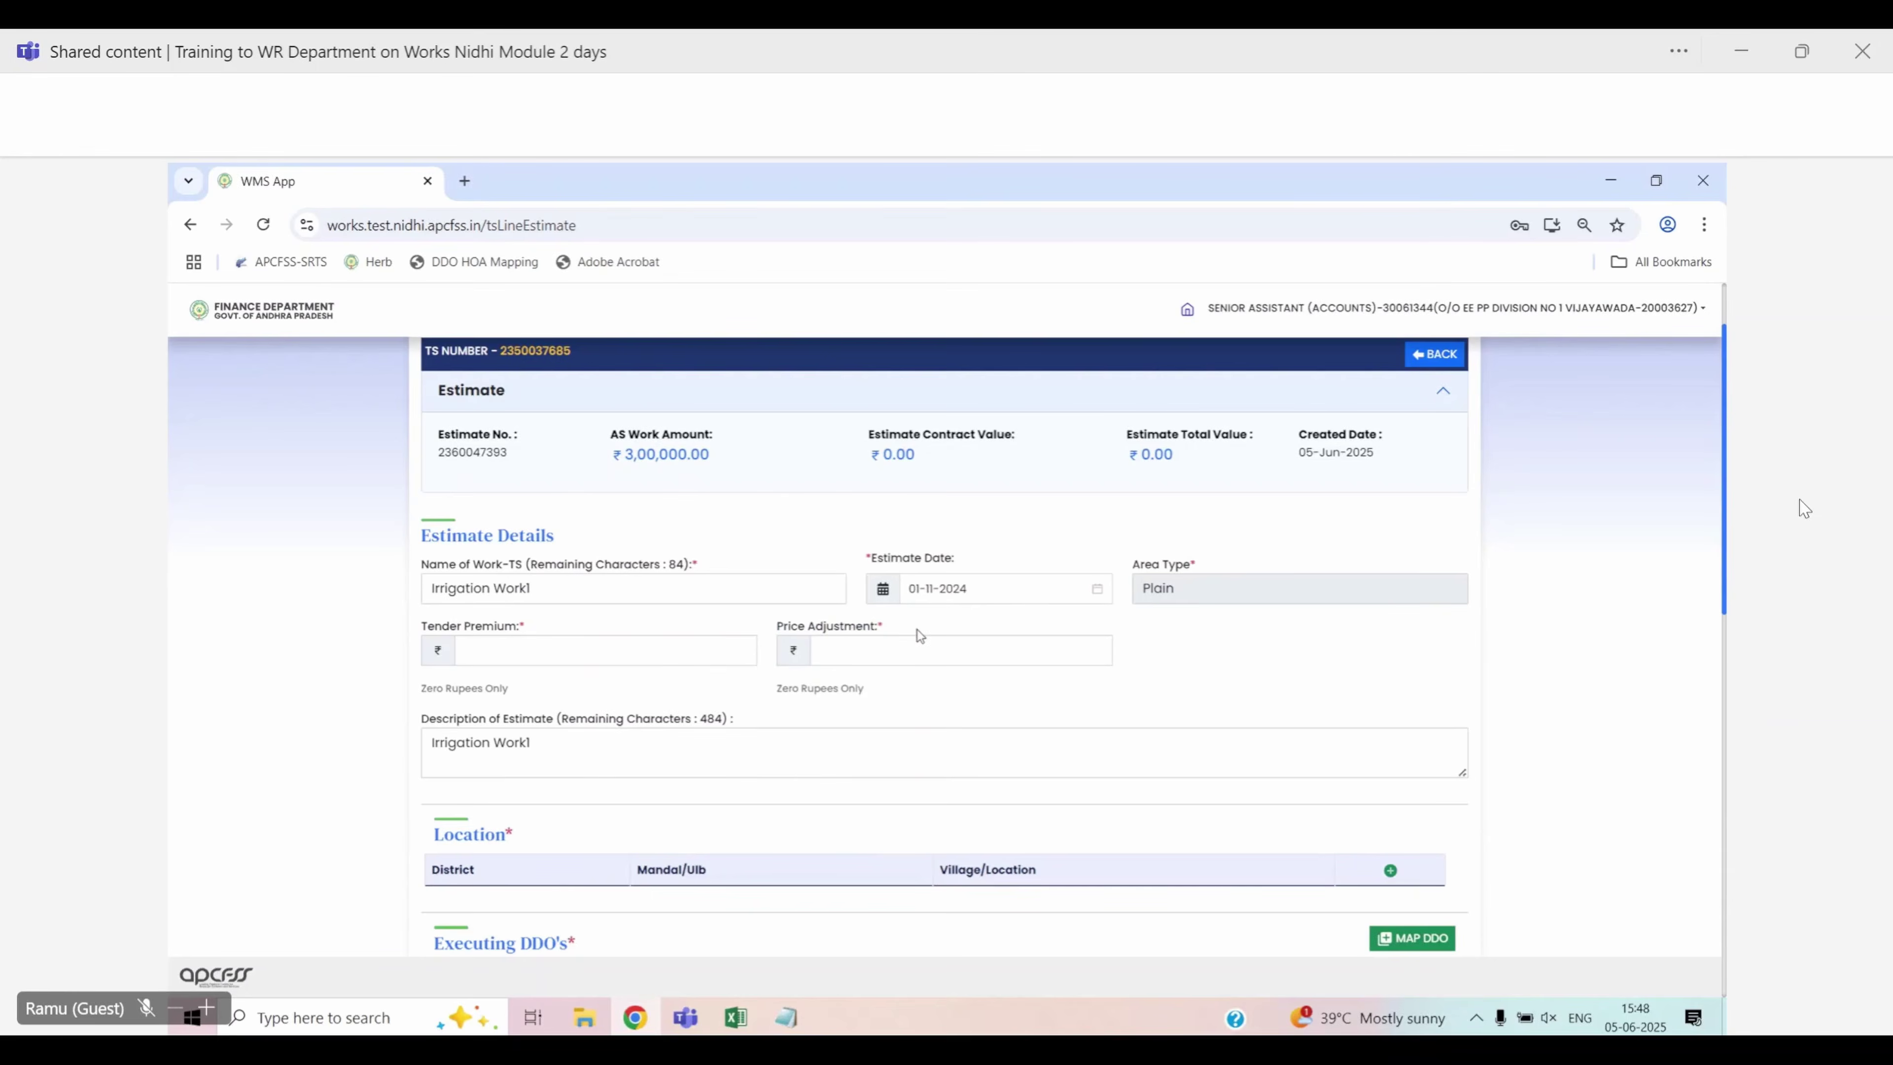
click(635, 652)
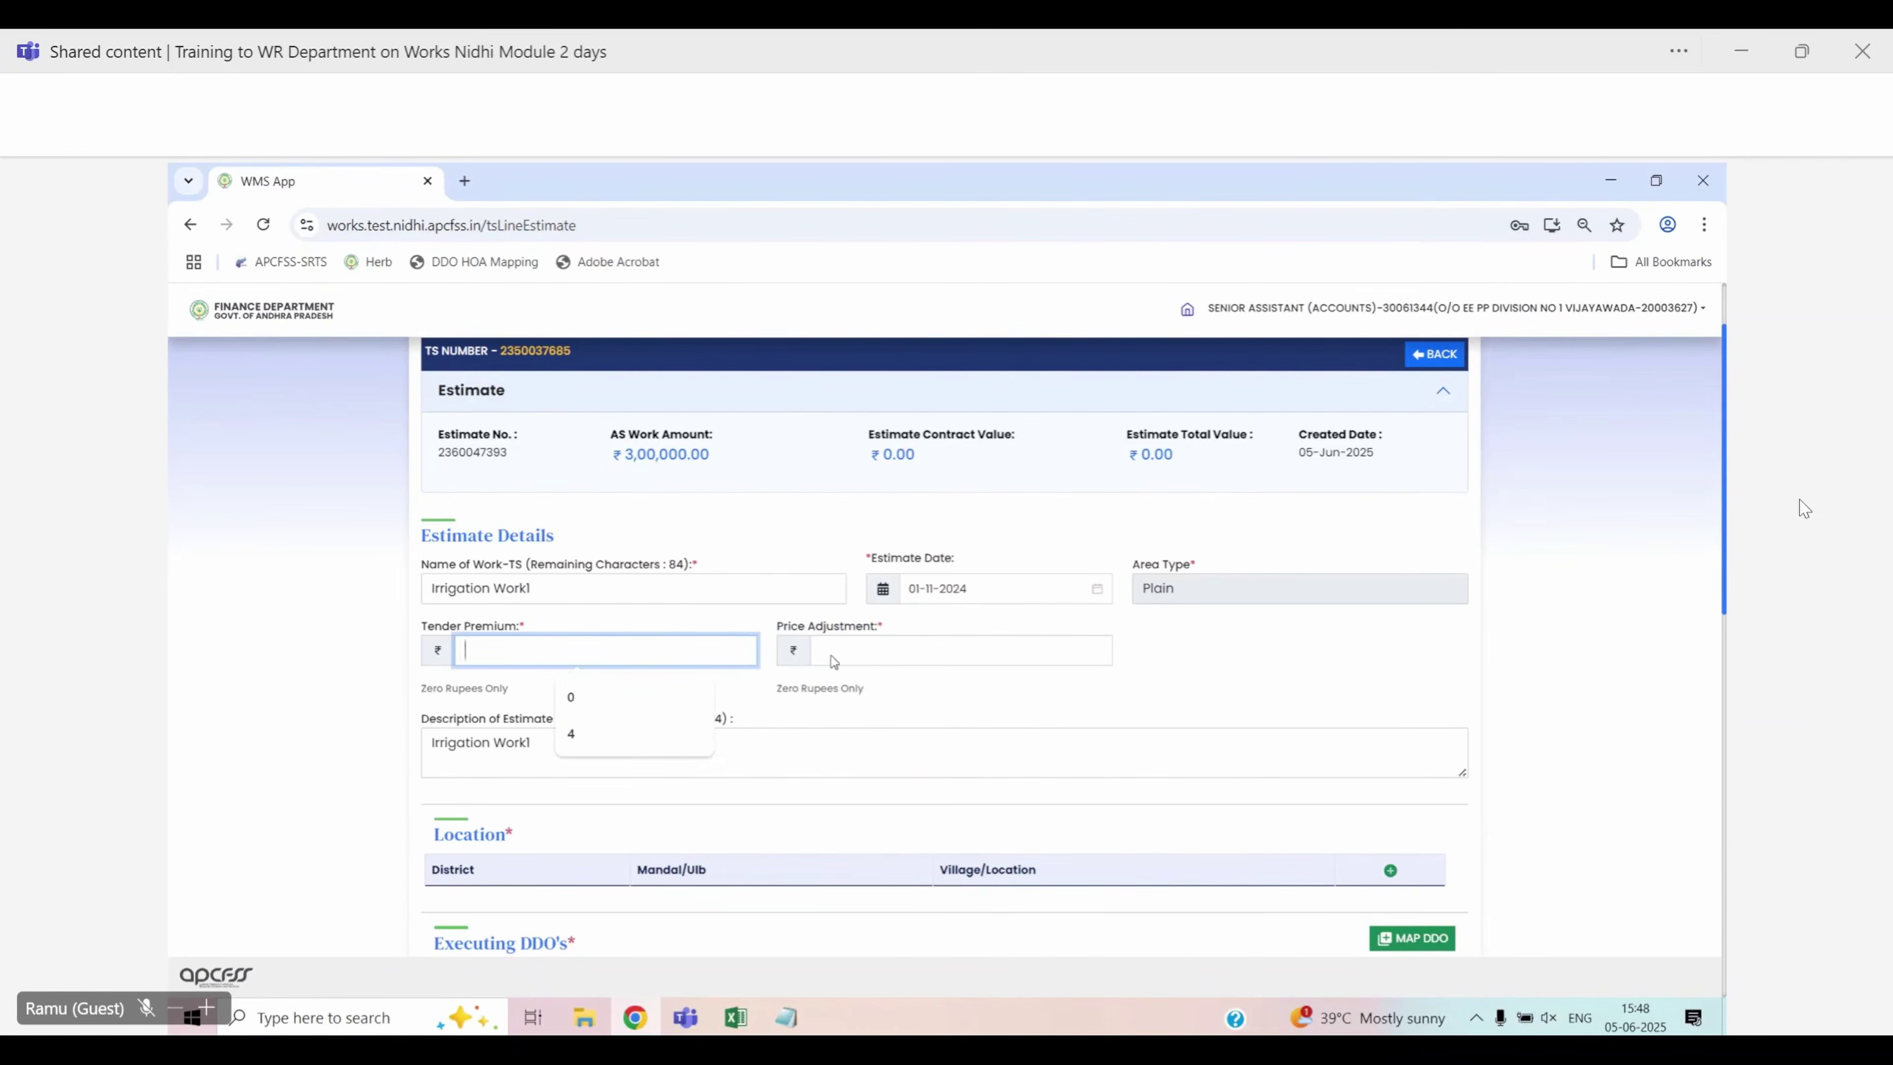
click(833, 659)
click(1253, 669)
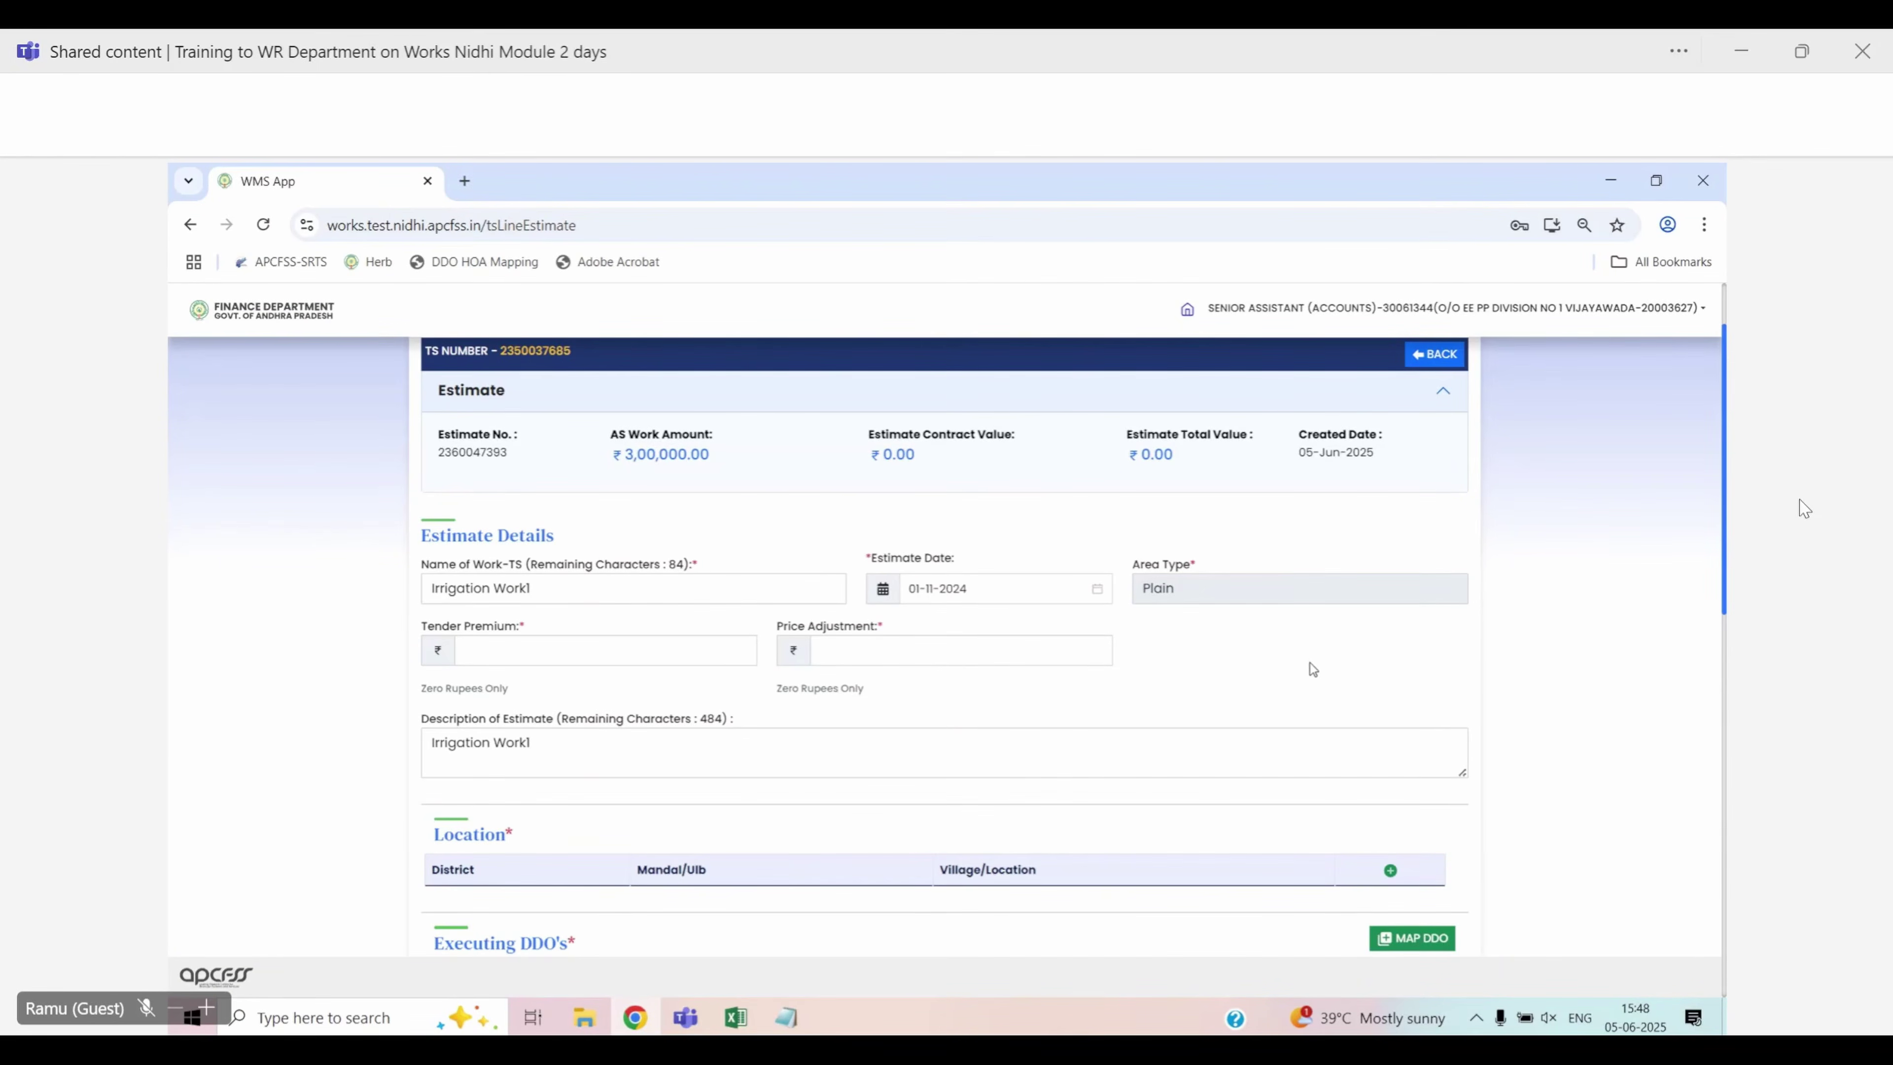
scroll(1297, 666, down, 3)
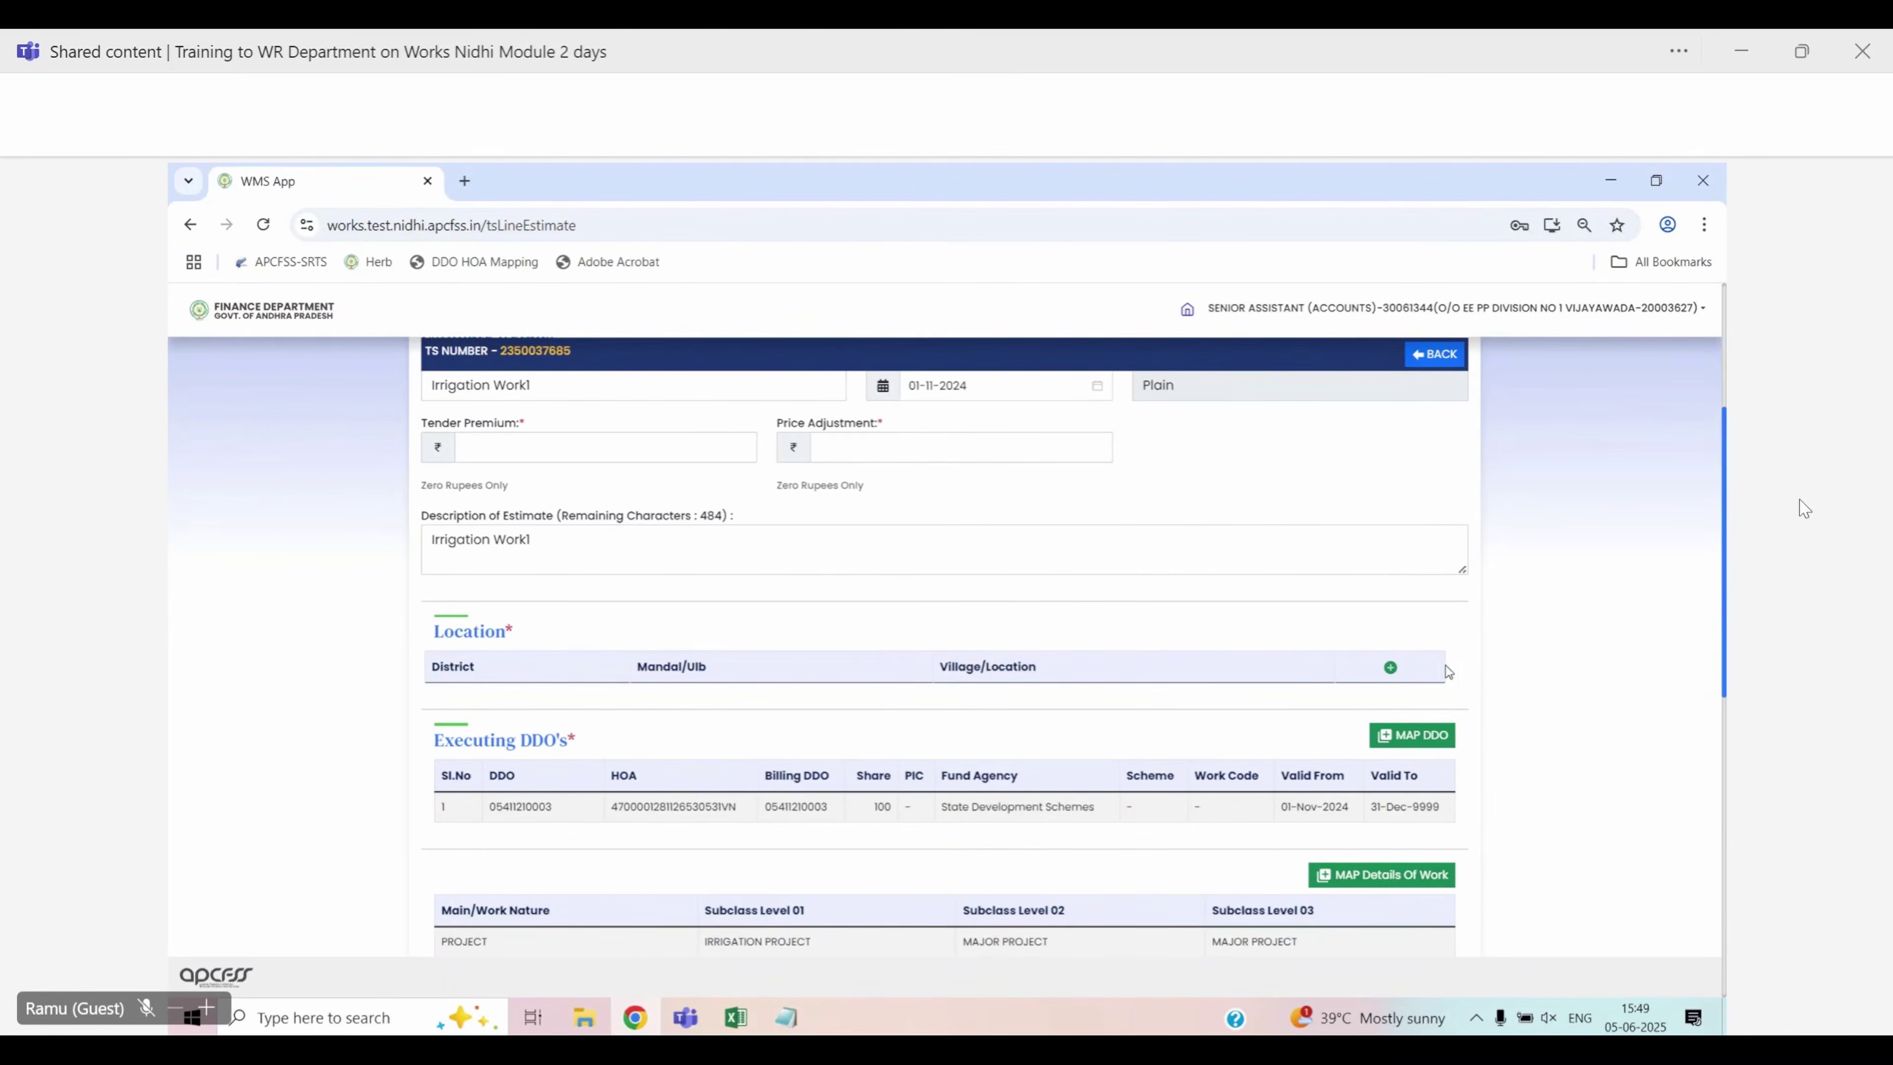
Add a Mandal-level location: NTR (Vijayawada) district, NANDIGAMA(URBAN) mandal, confirmed with OK
click(1390, 666)
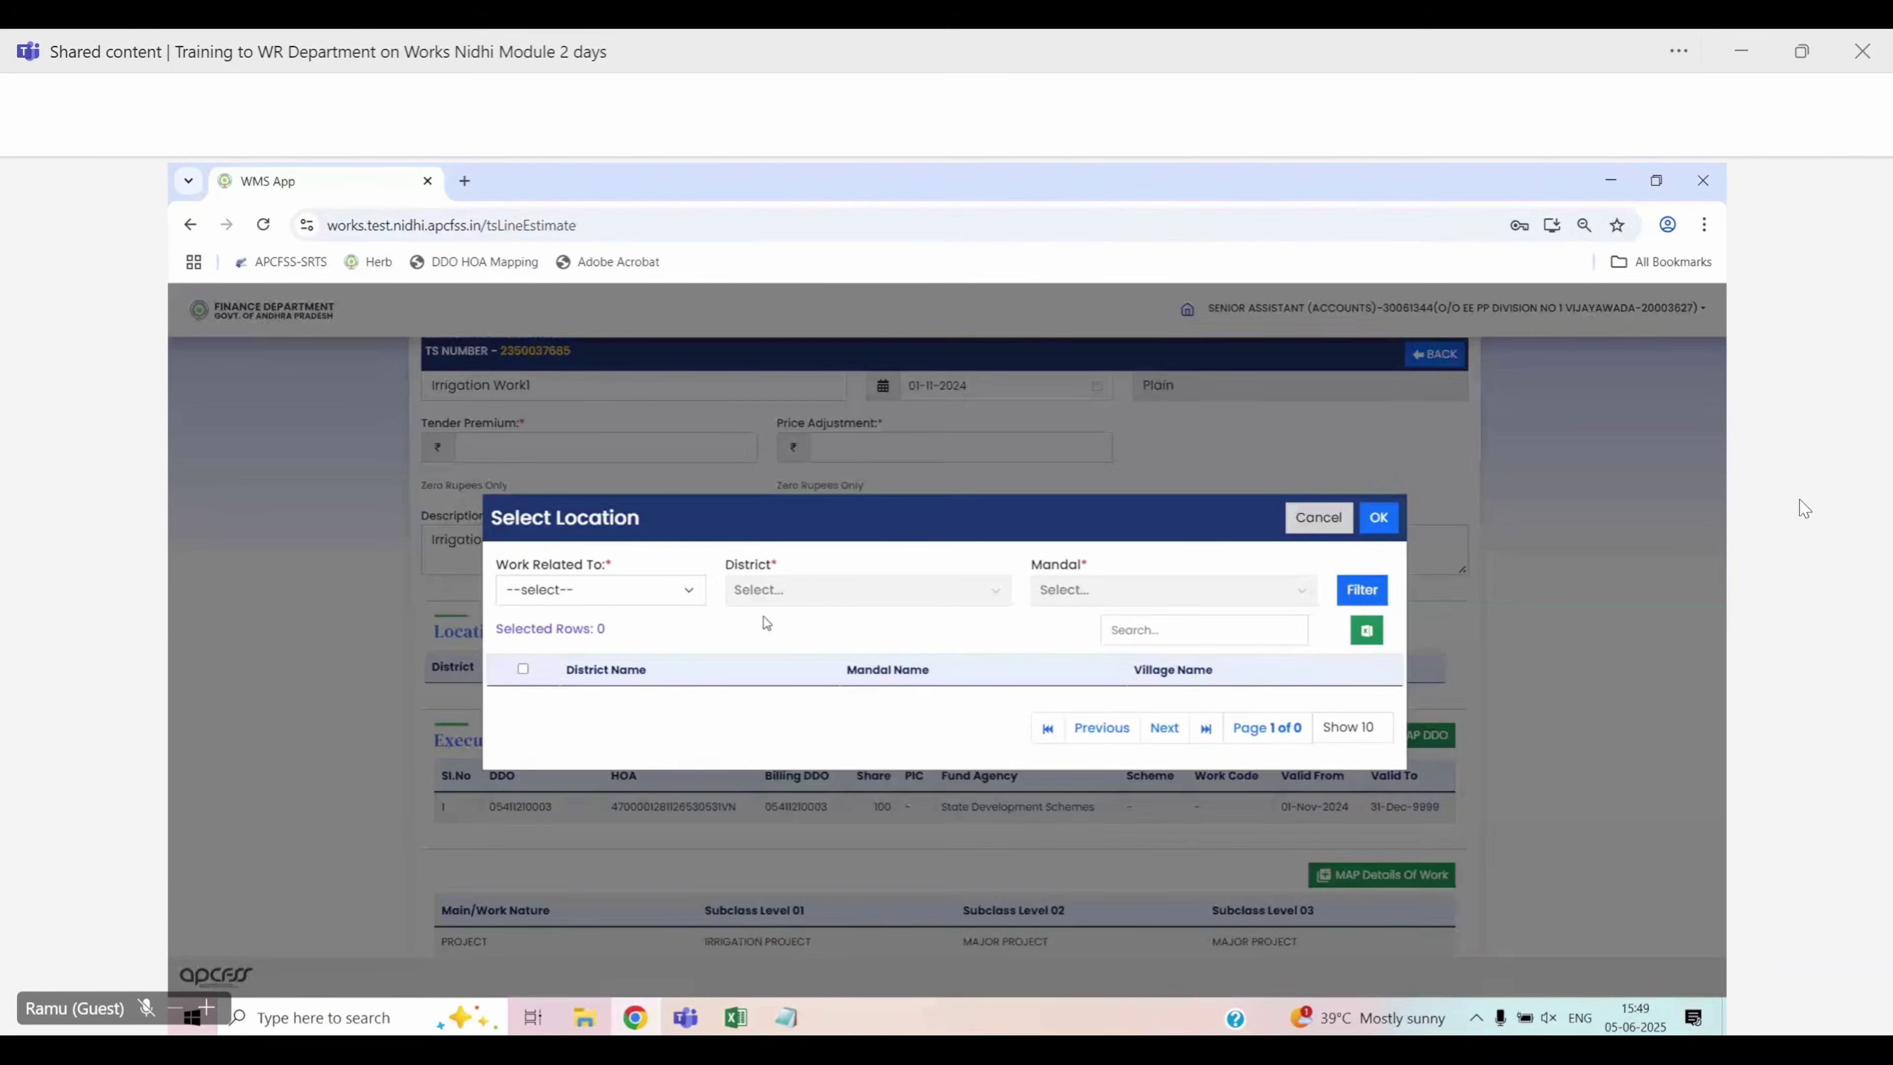
click(602, 602)
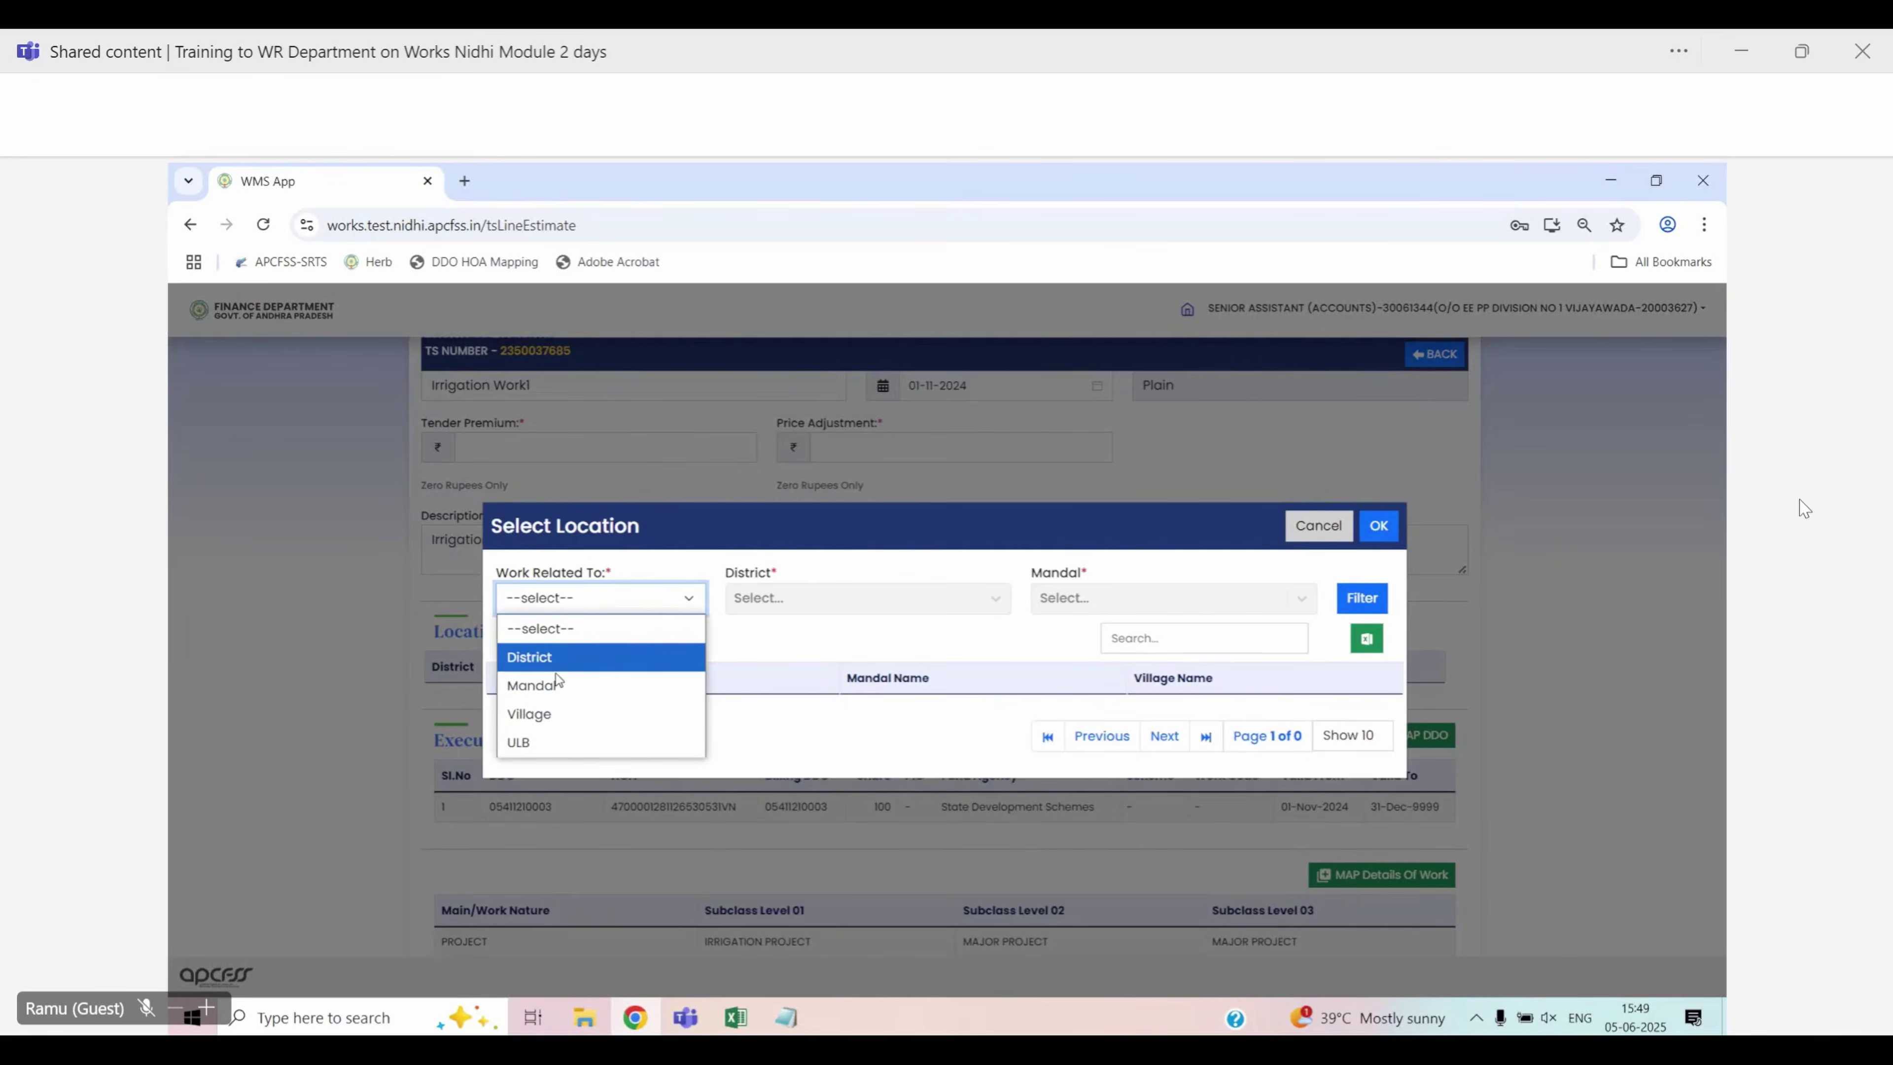
click(552, 687)
click(782, 605)
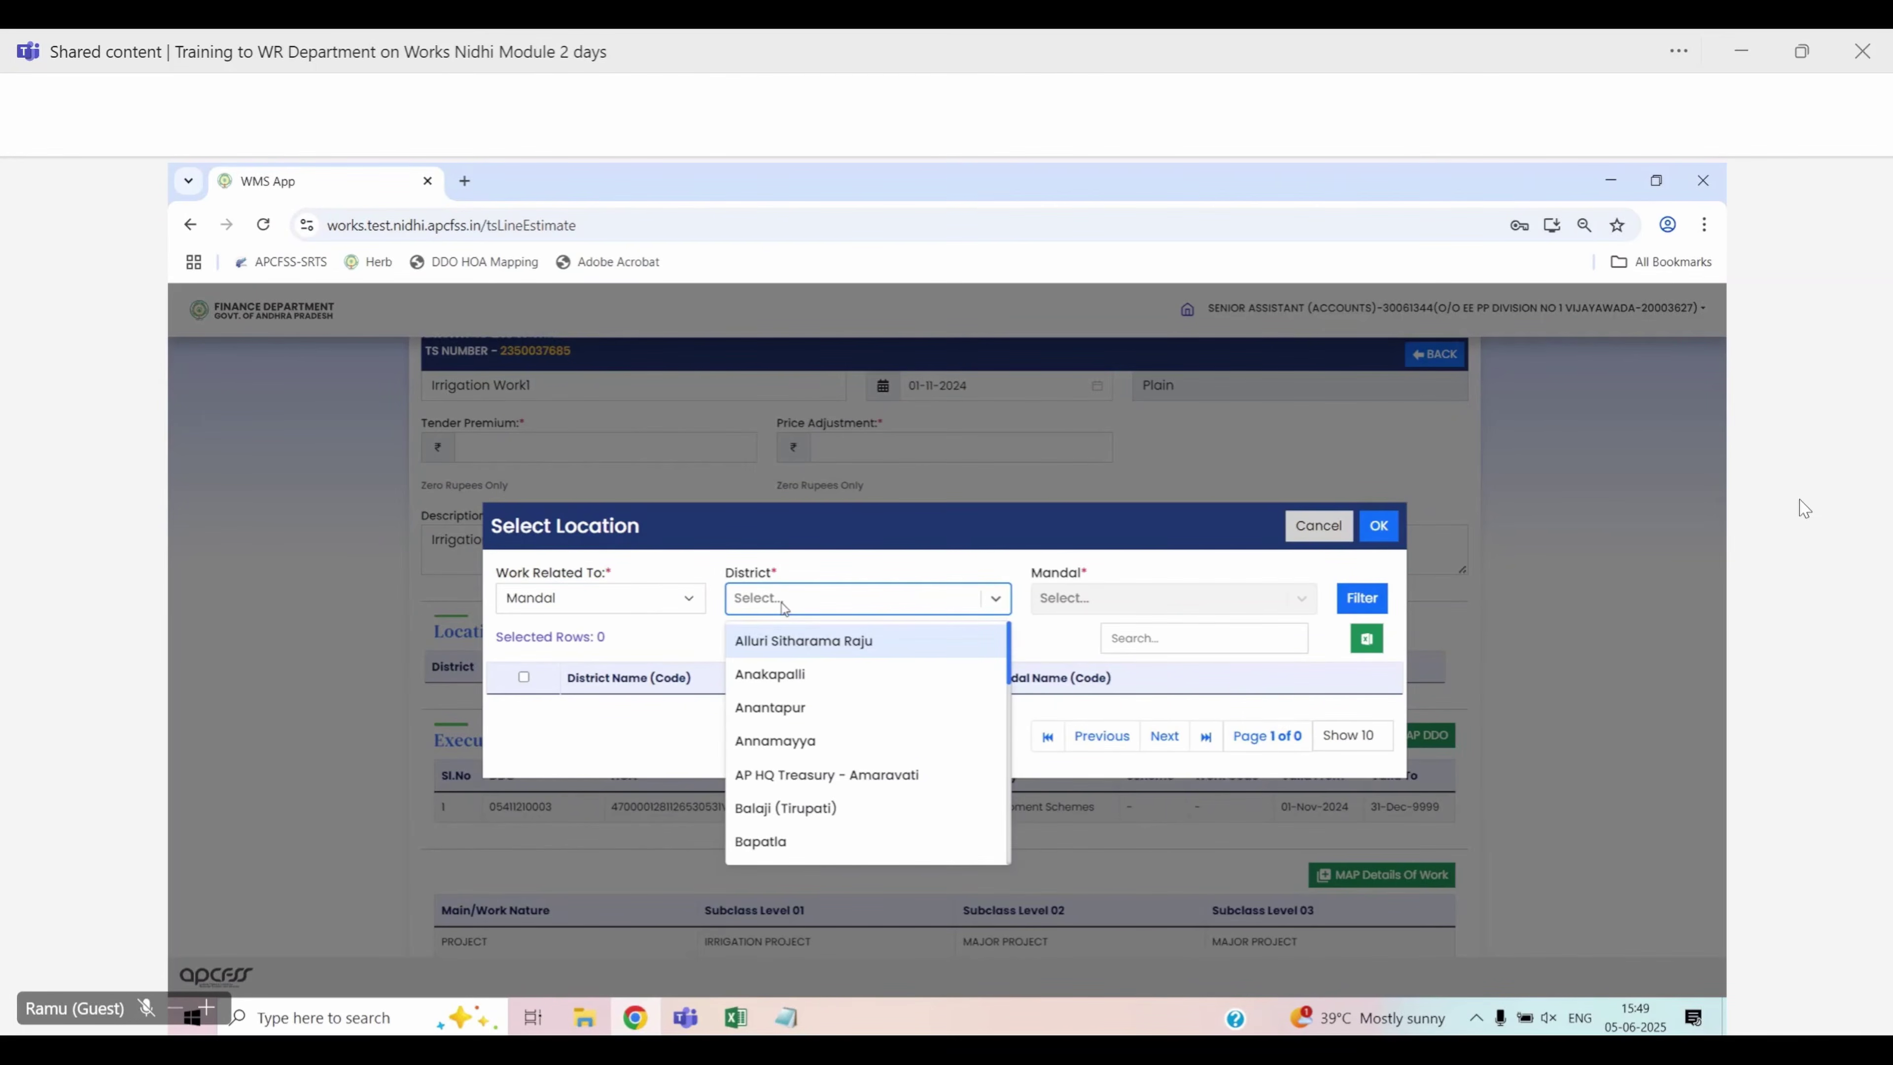
text(ntr)
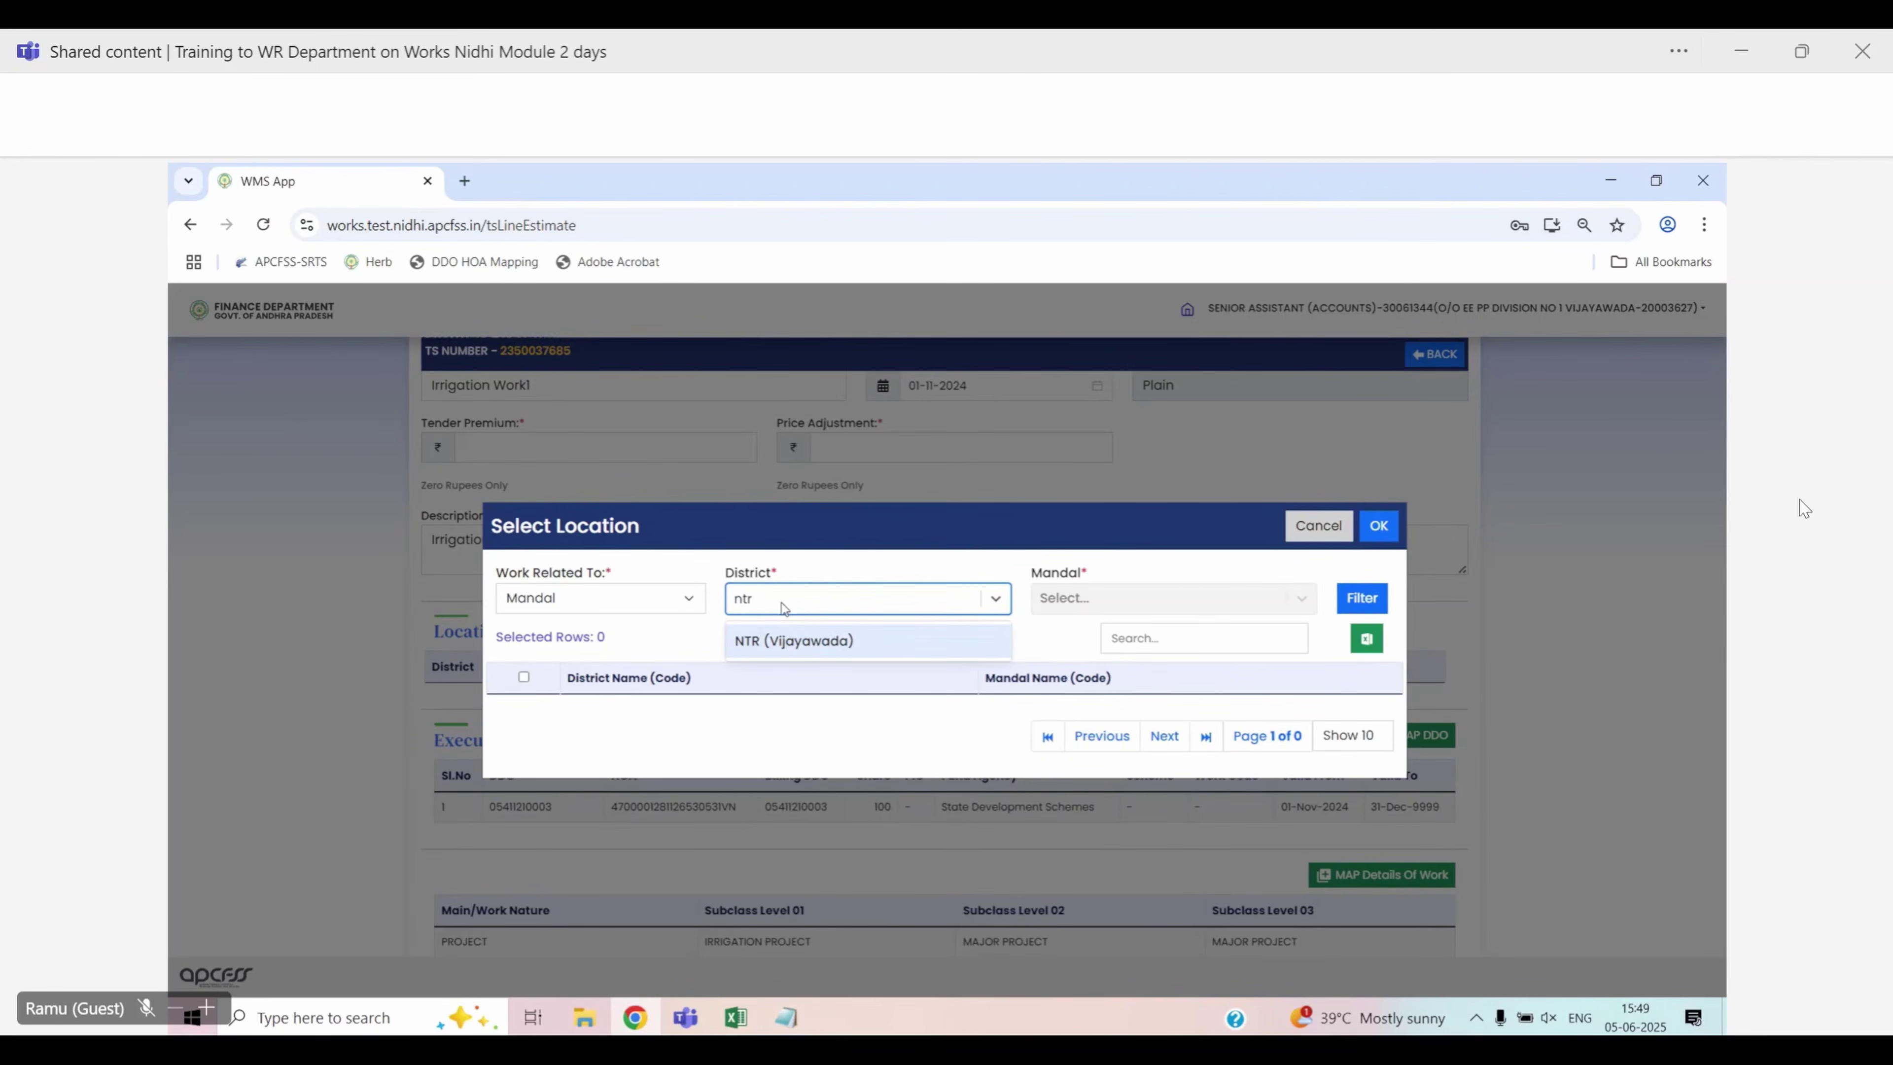
click(813, 641)
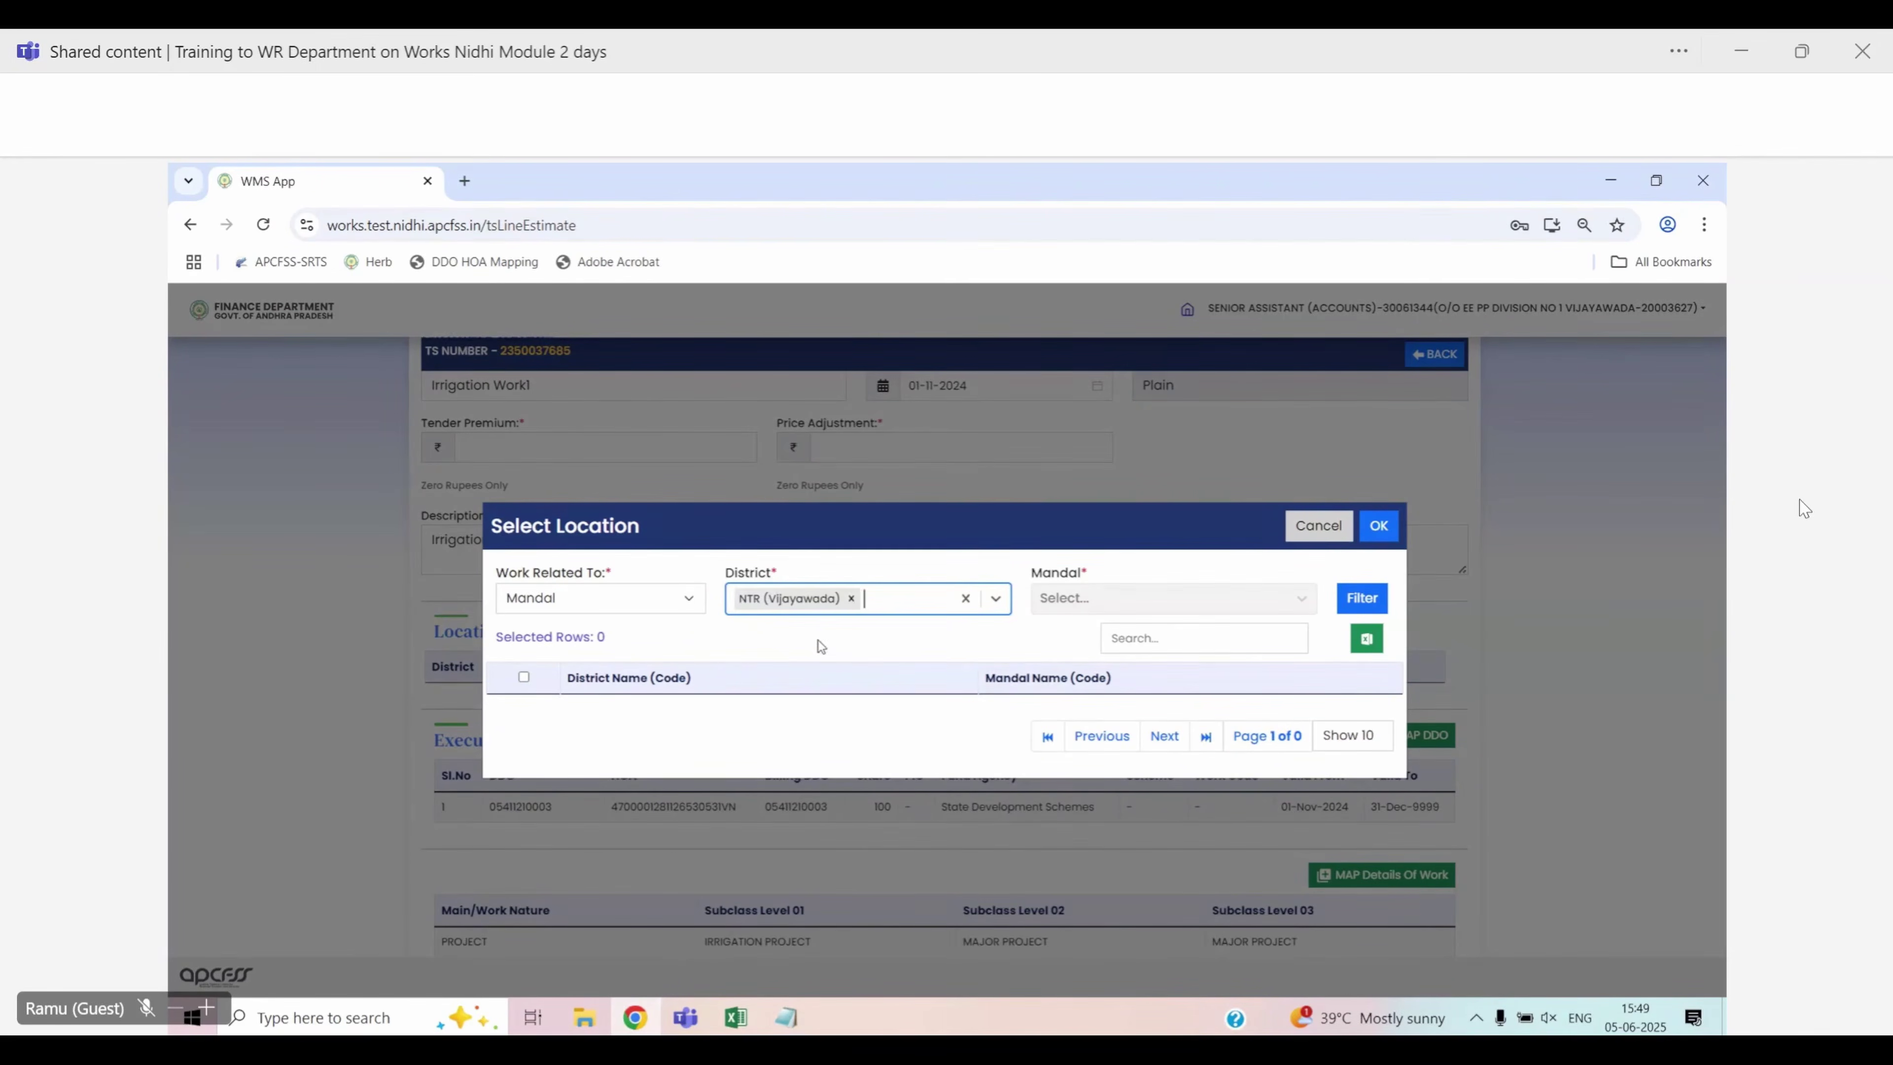
click(1361, 597)
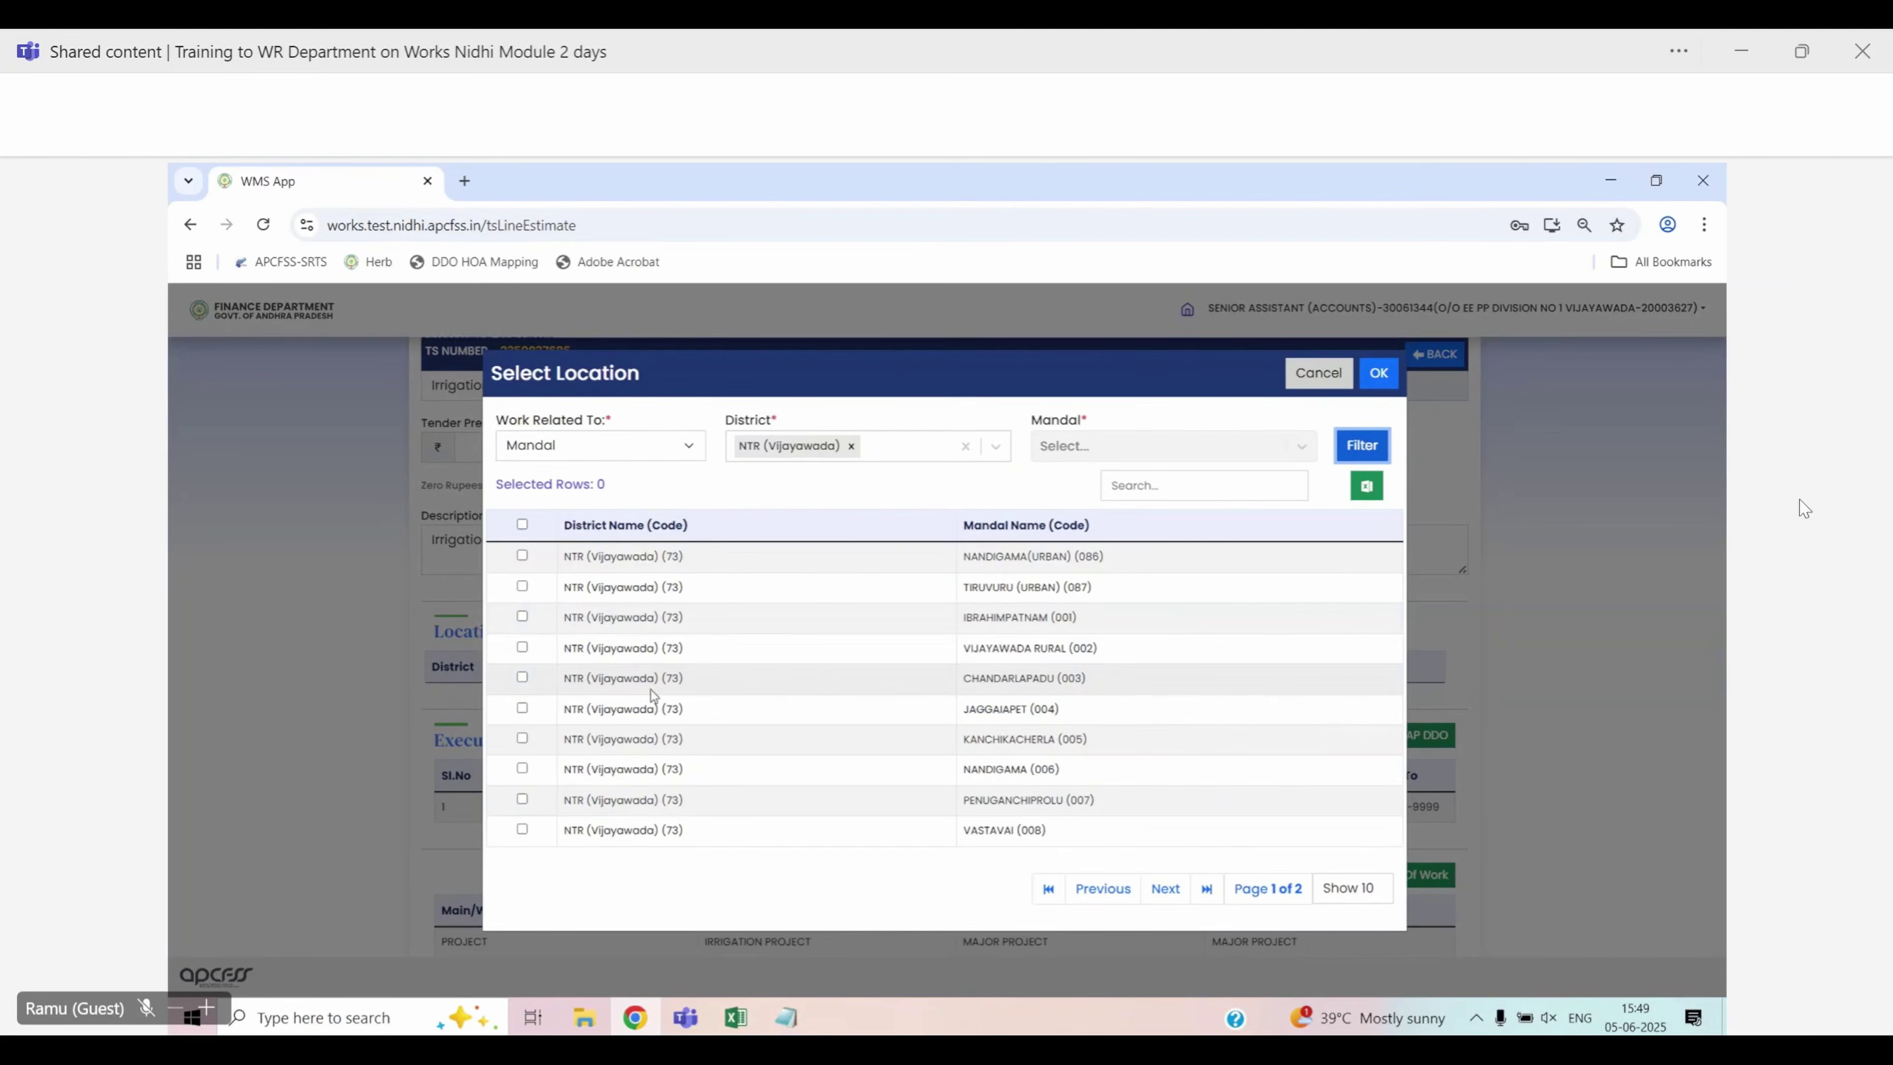
click(522, 555)
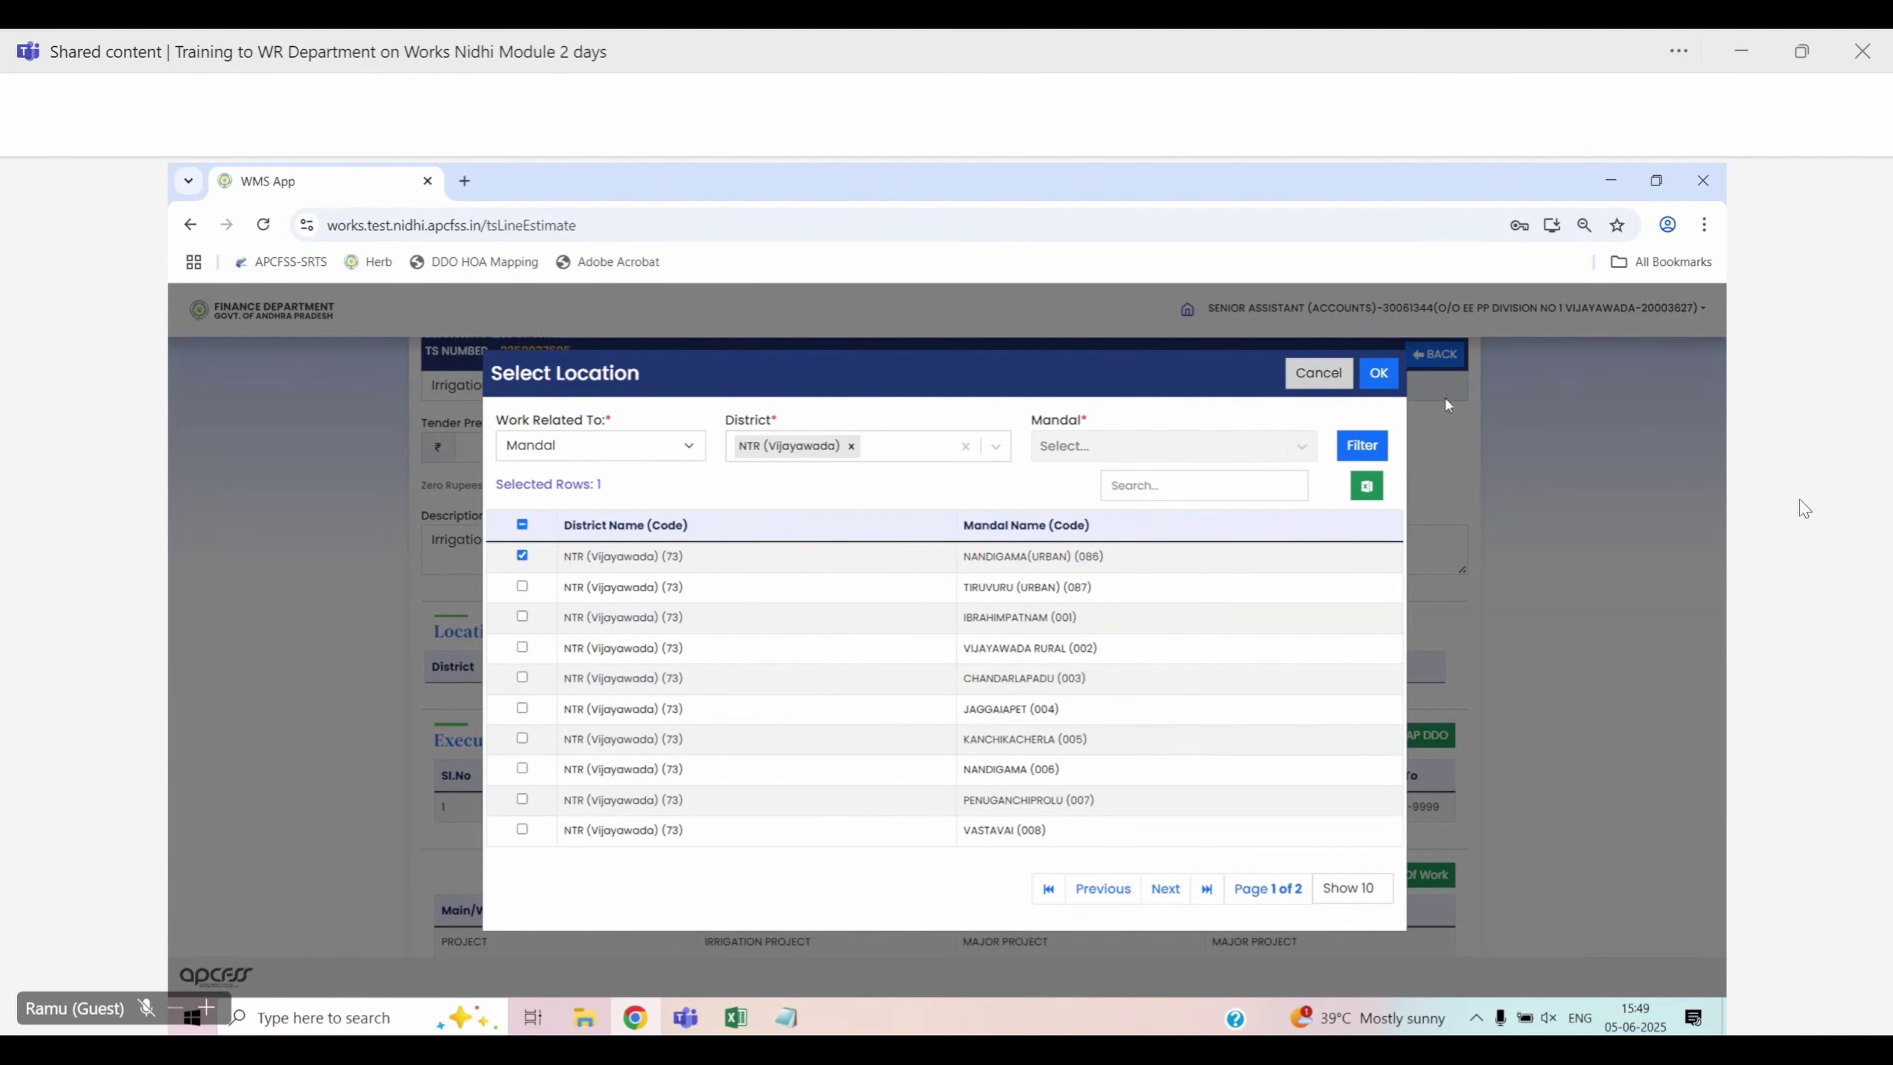
click(1378, 374)
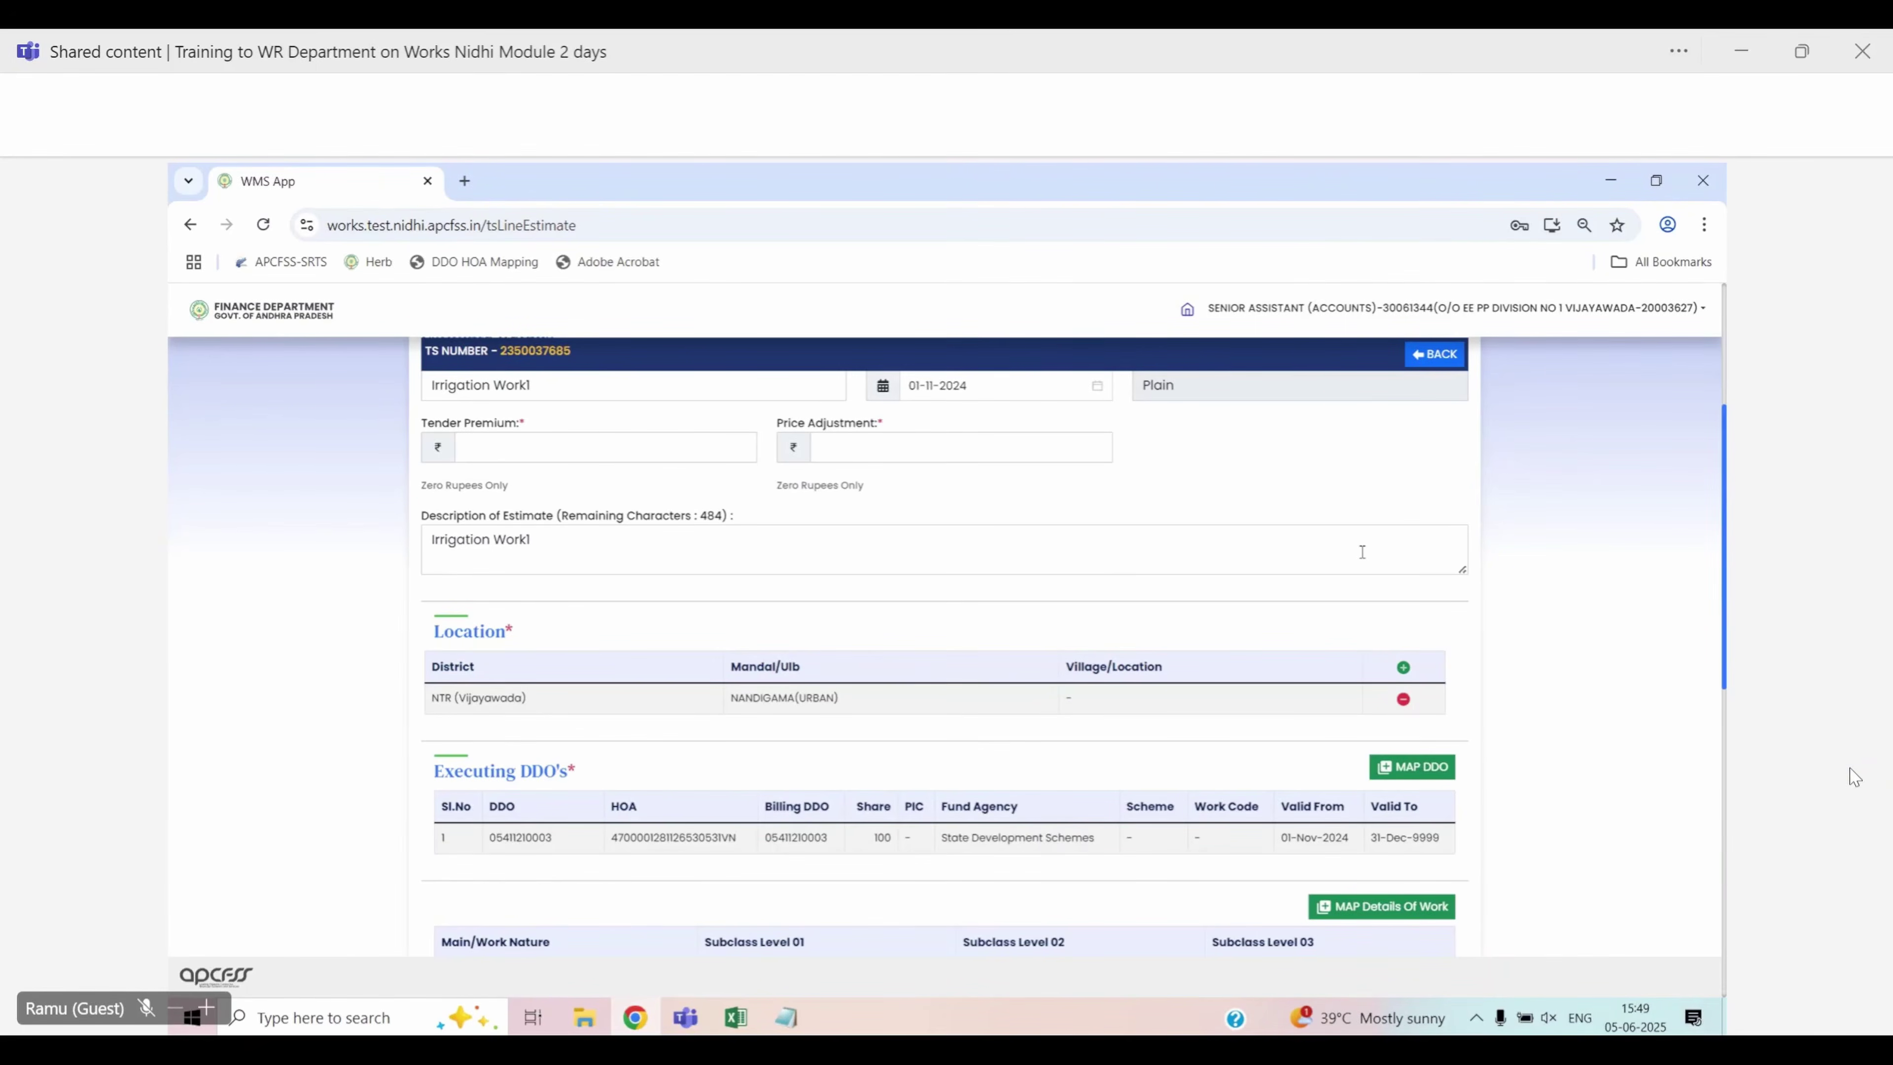
scroll(1312, 615, down, 5)
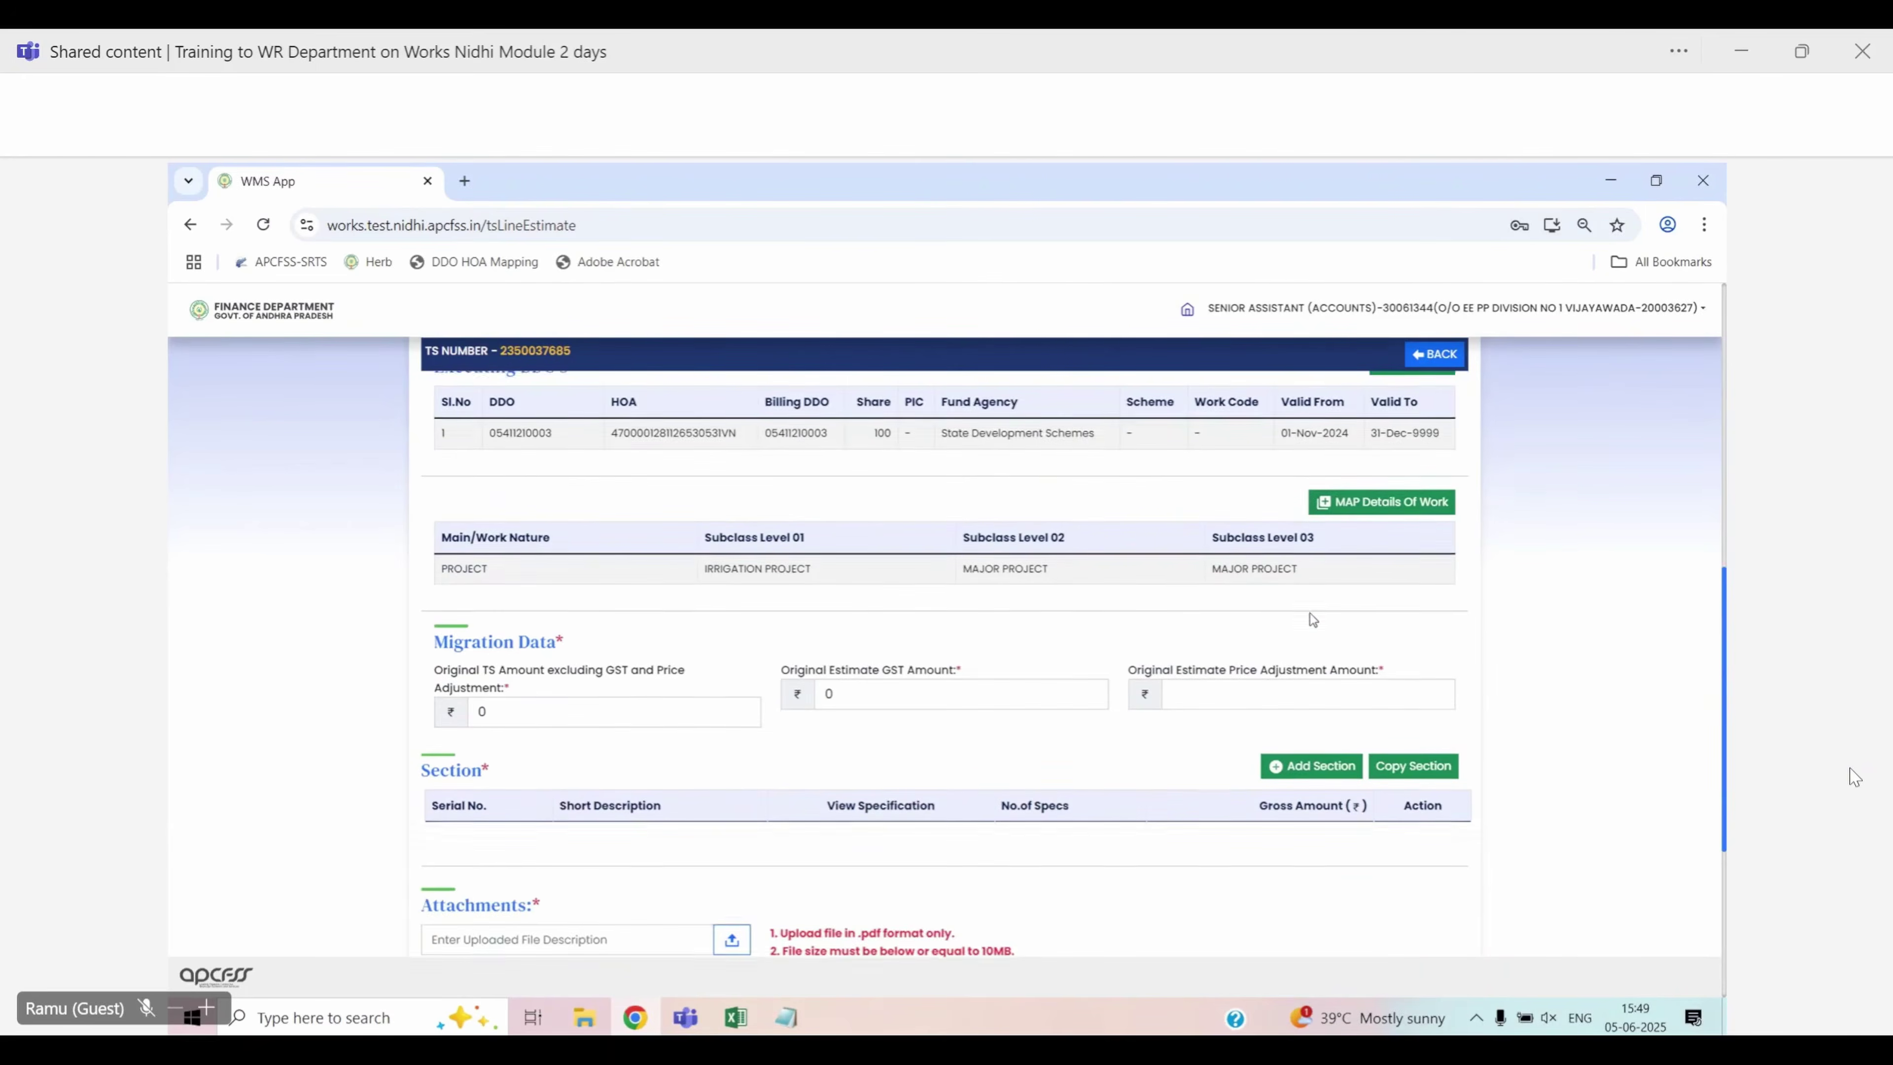
scroll(1312, 619, up, 3)
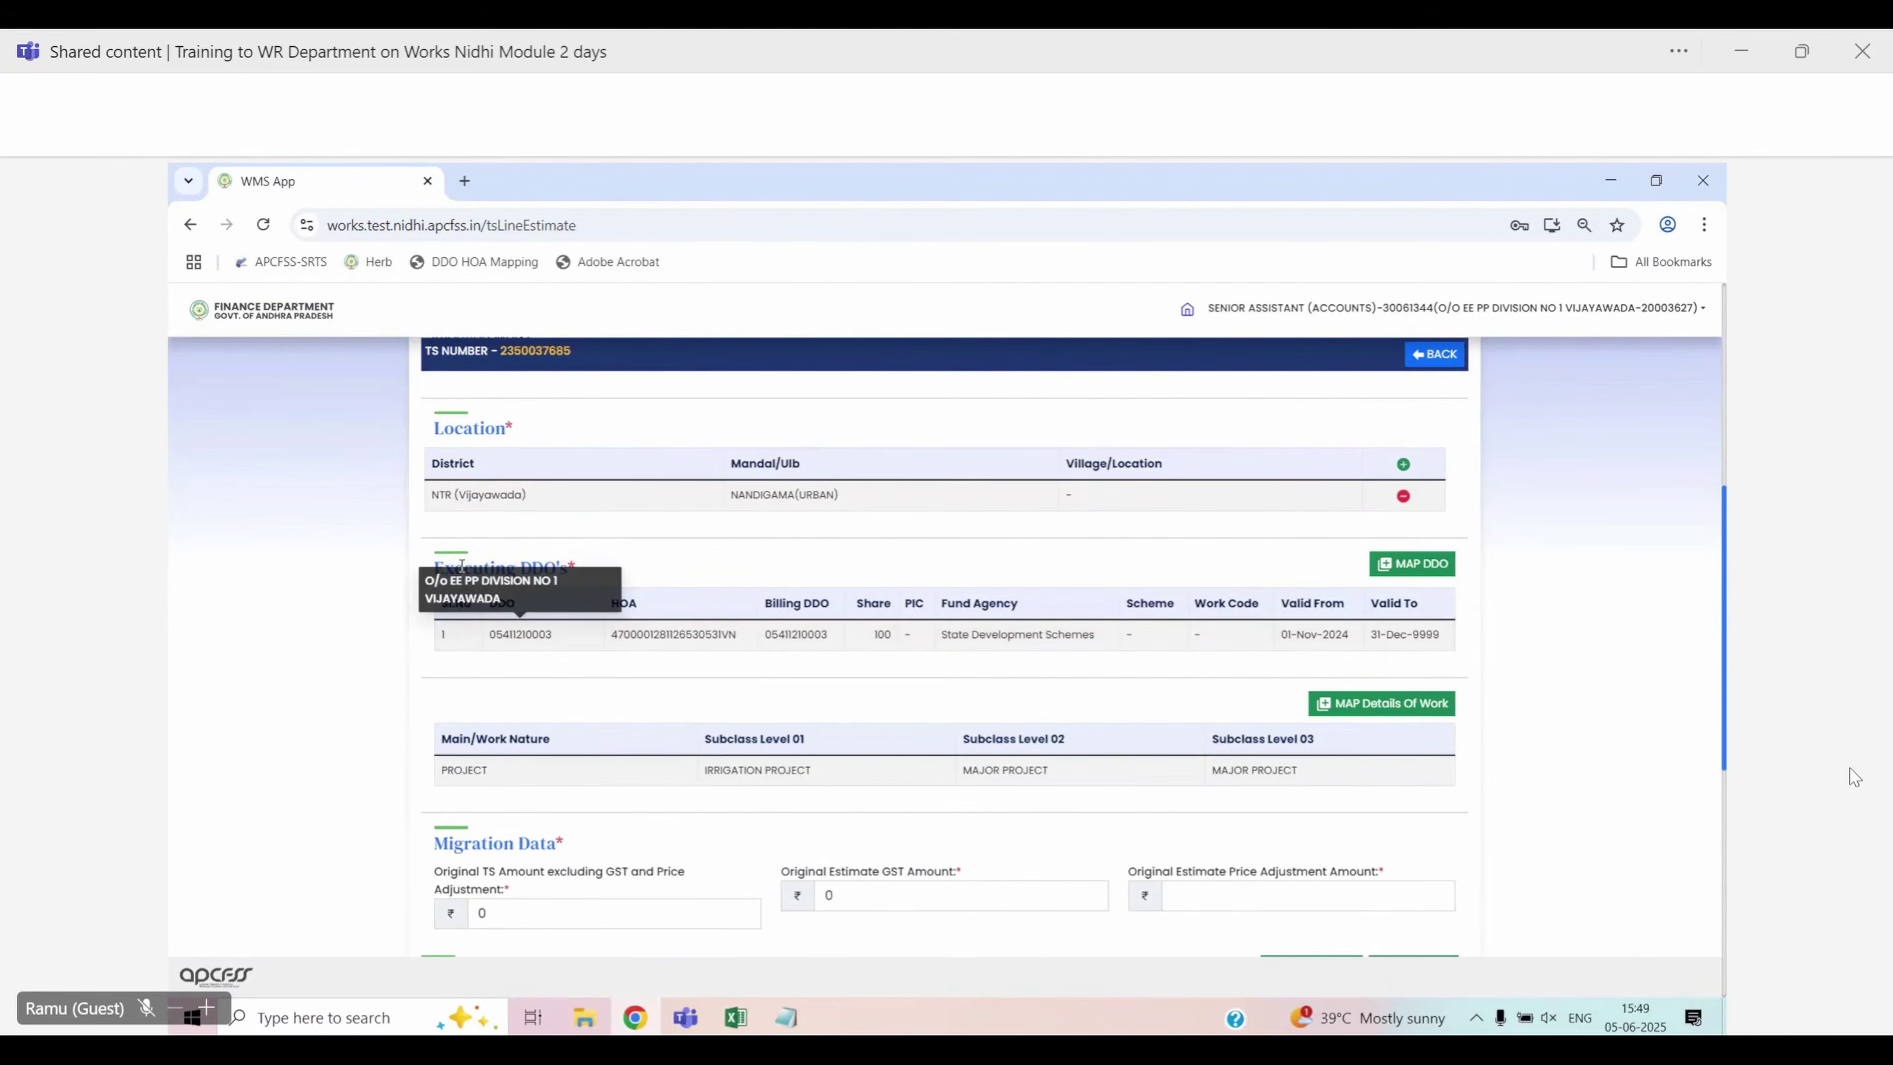
drag(436, 568, 583, 572)
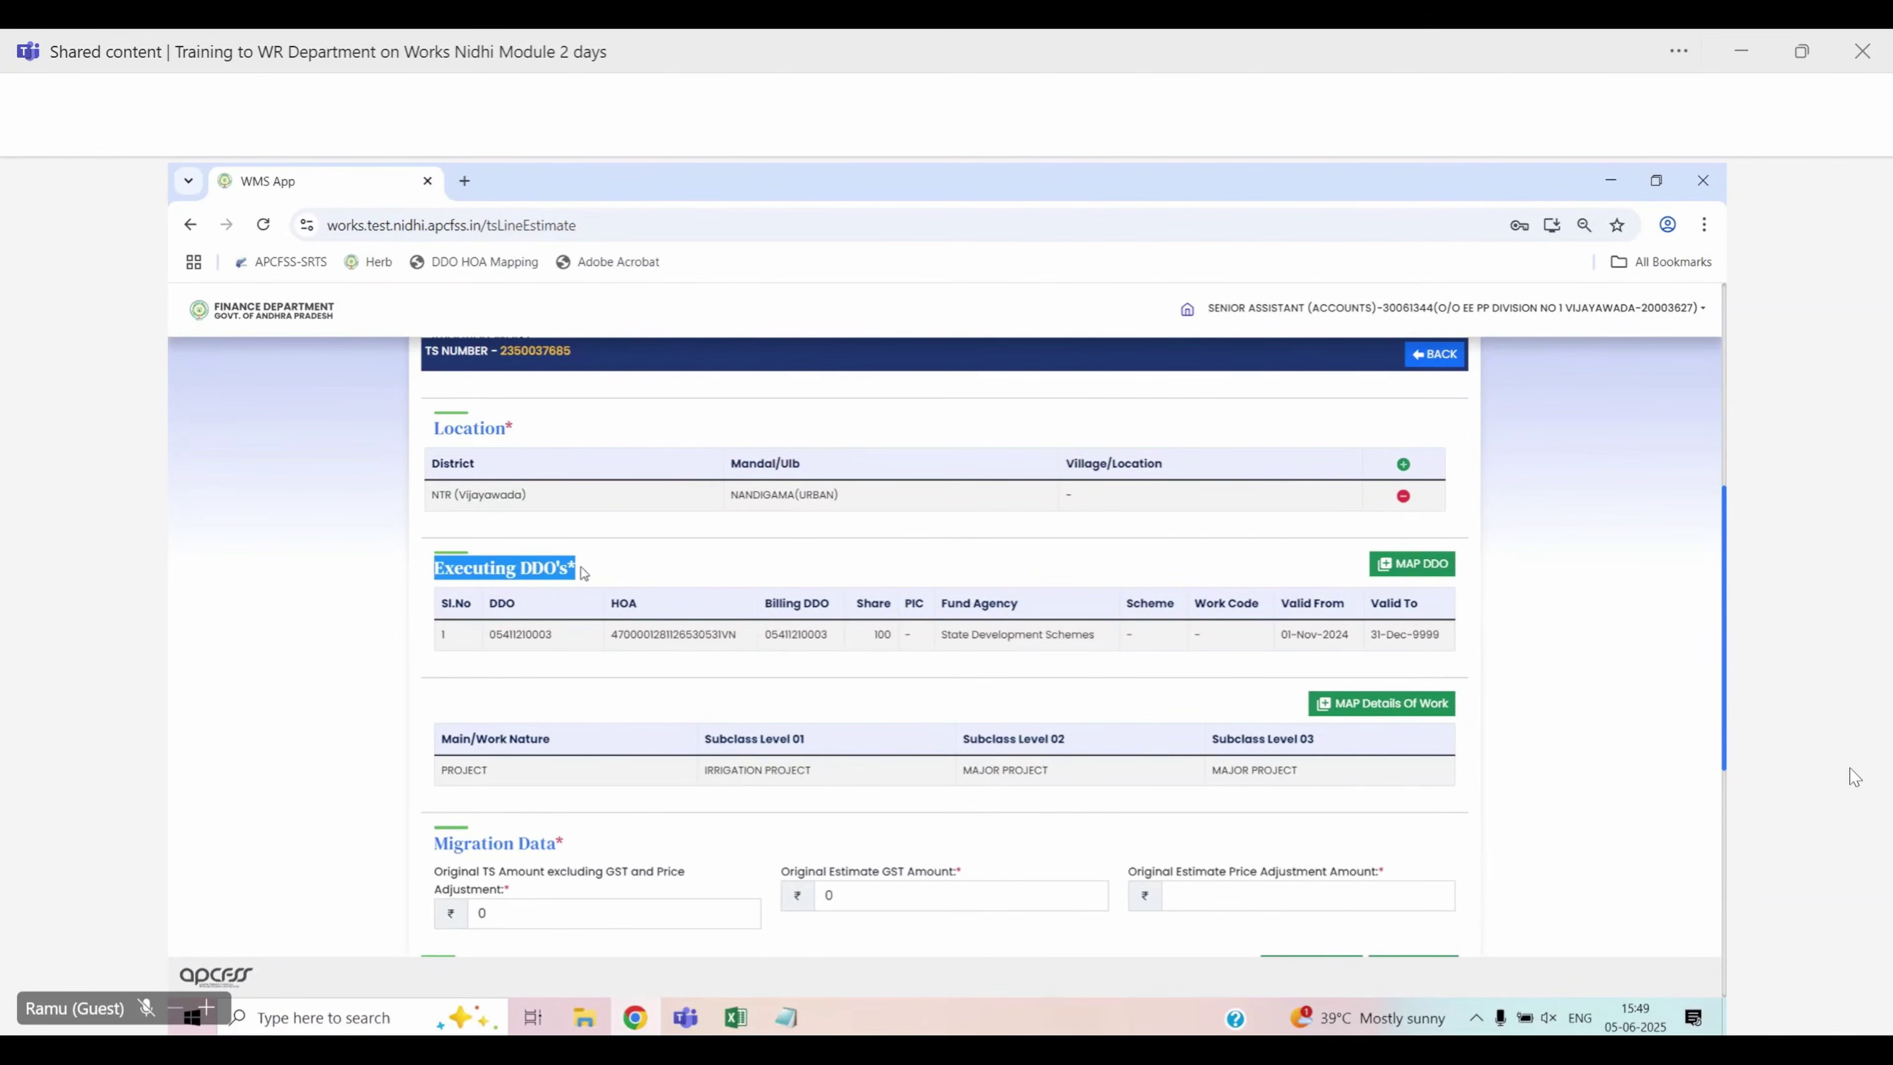
click(646, 569)
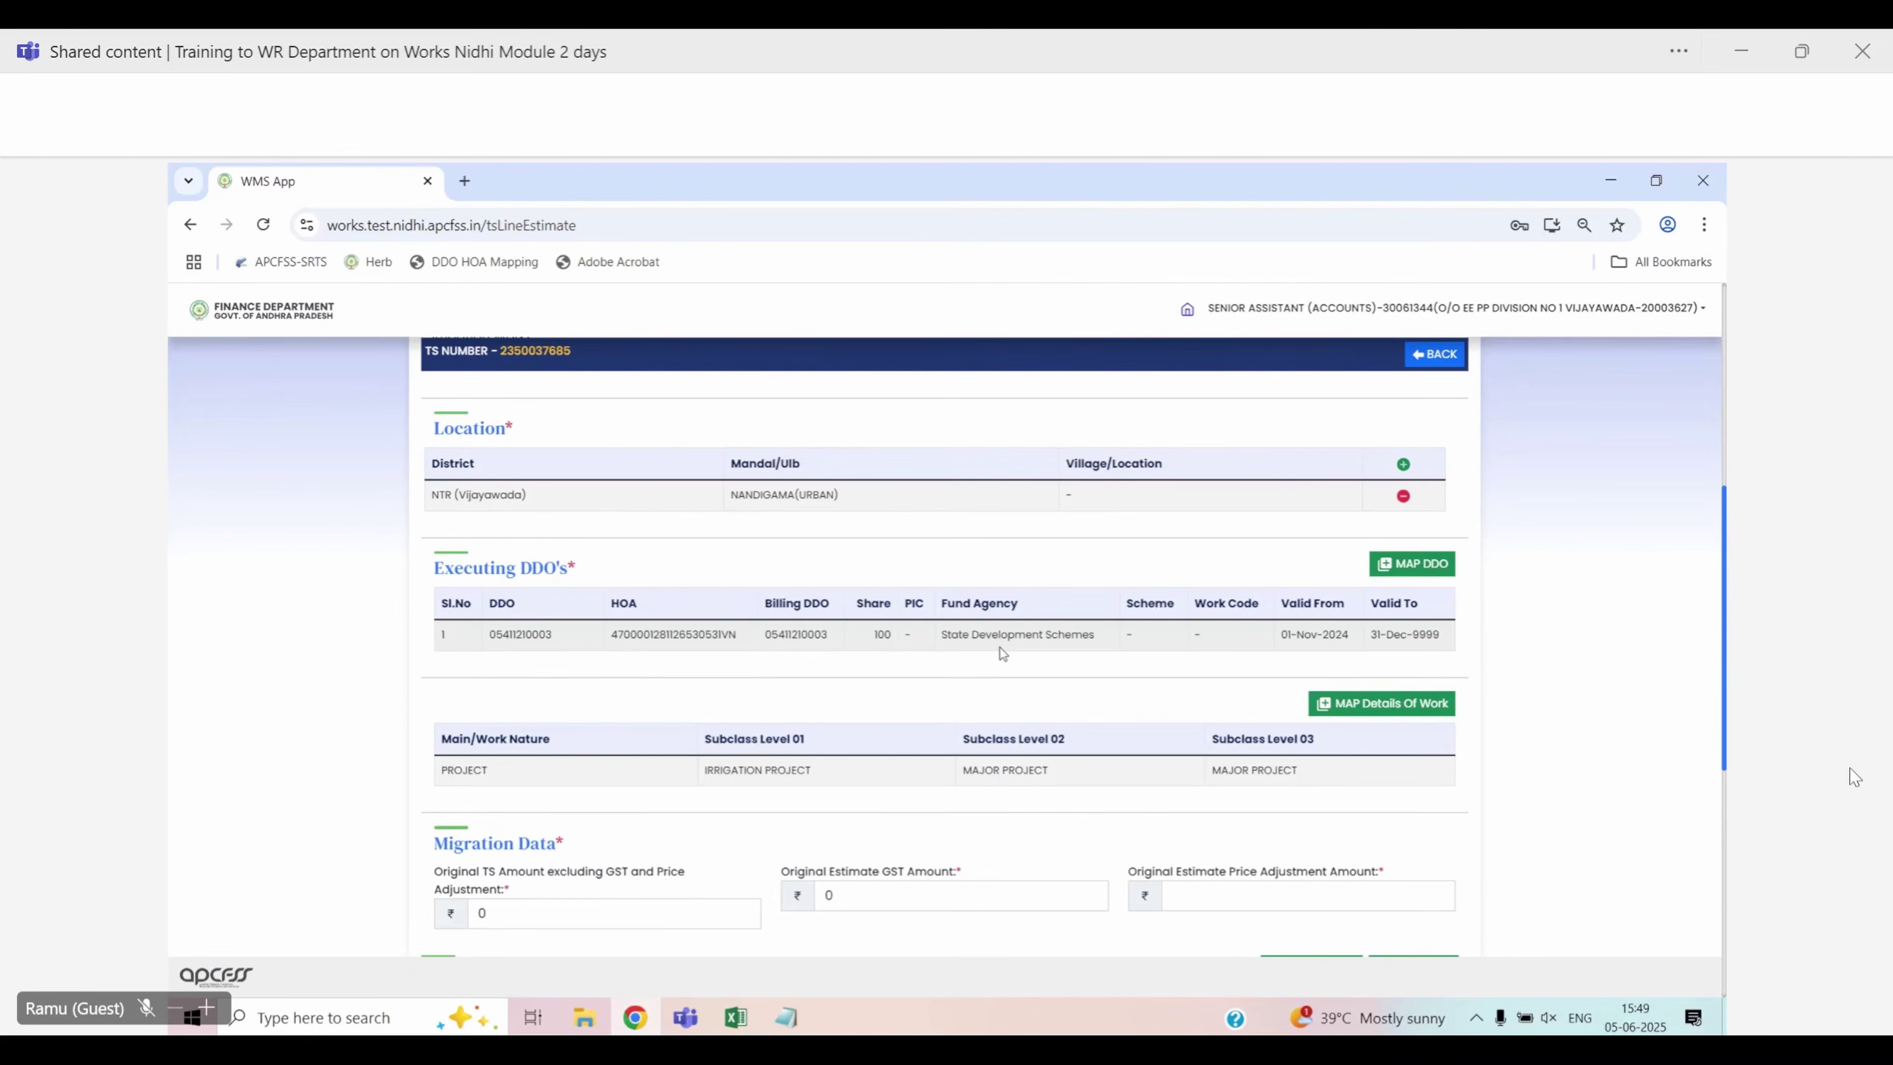
scroll(999, 648, down, 1)
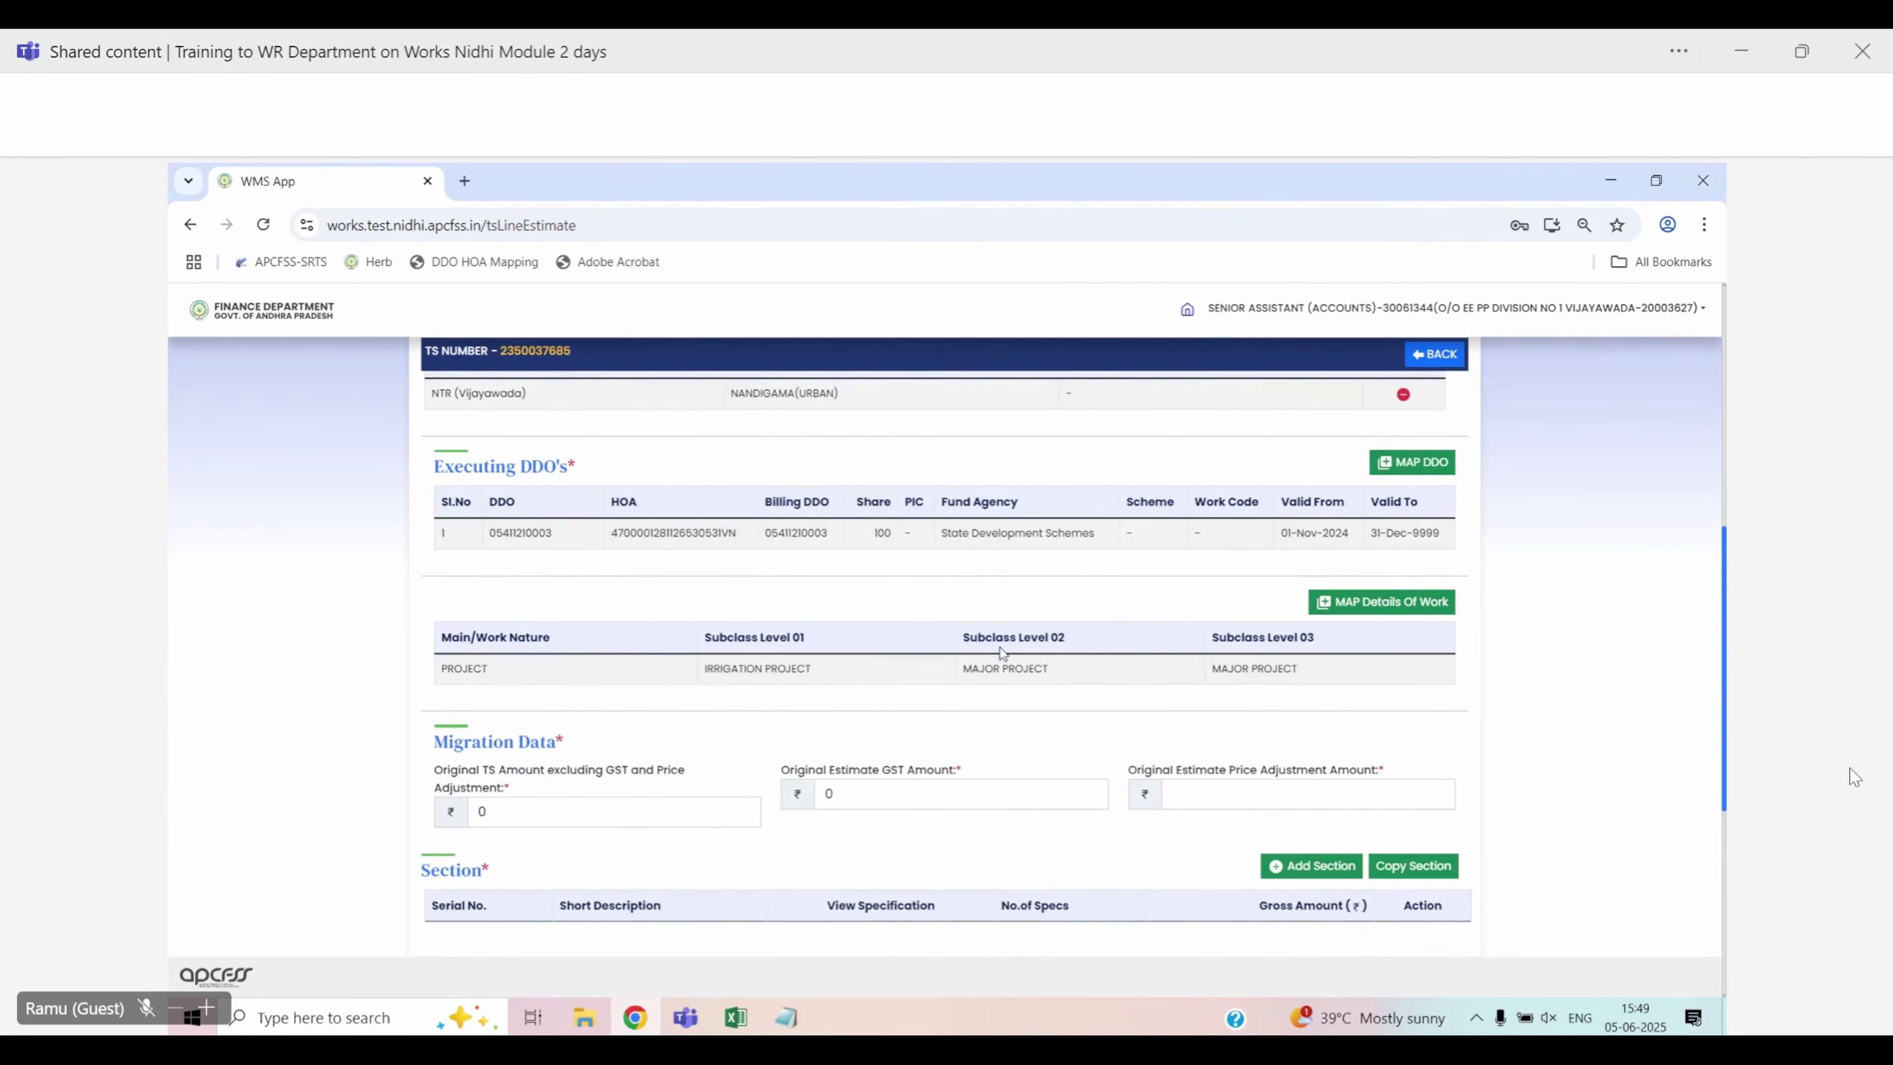
scroll(1473, 711, down, 1)
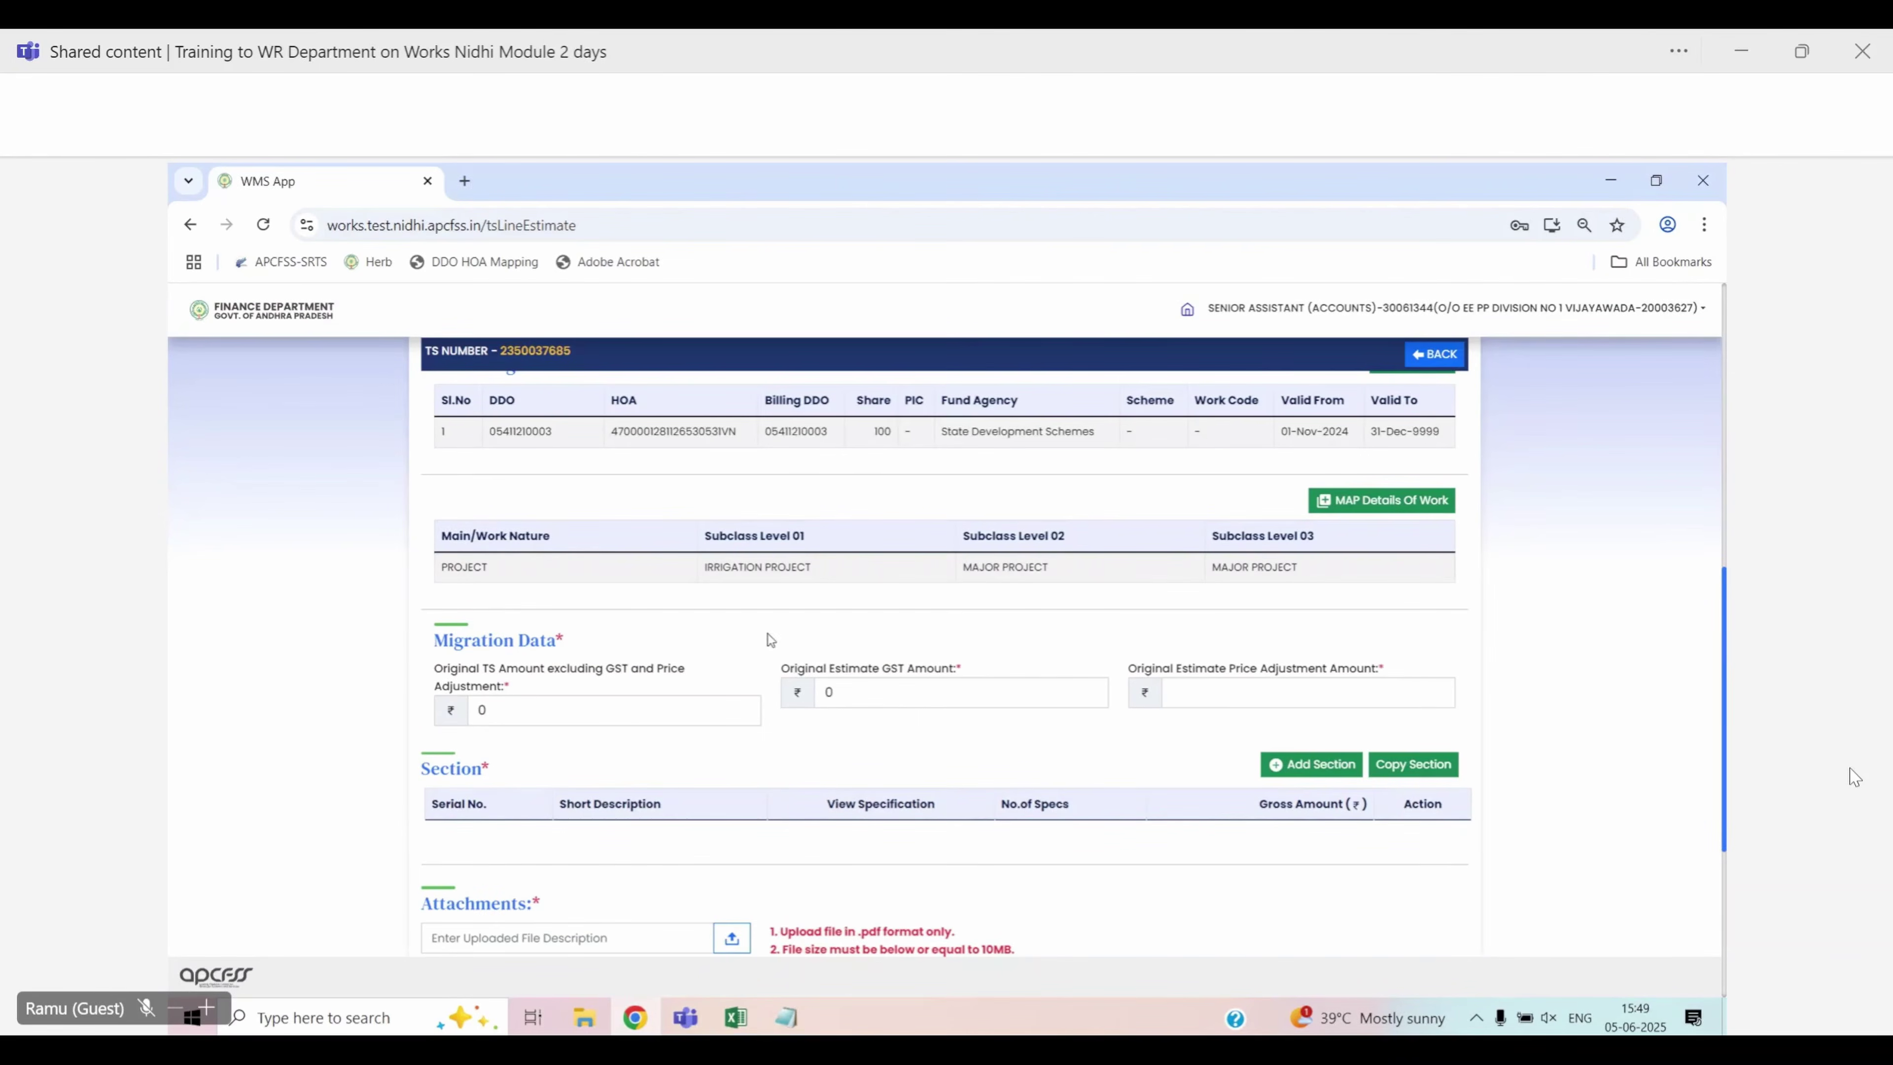
drag(439, 634, 611, 638)
click(612, 638)
drag(428, 666, 513, 686)
click(603, 643)
drag(779, 667, 921, 678)
click(1127, 650)
drag(1119, 667, 1386, 670)
click(1274, 640)
drag(422, 684, 506, 686)
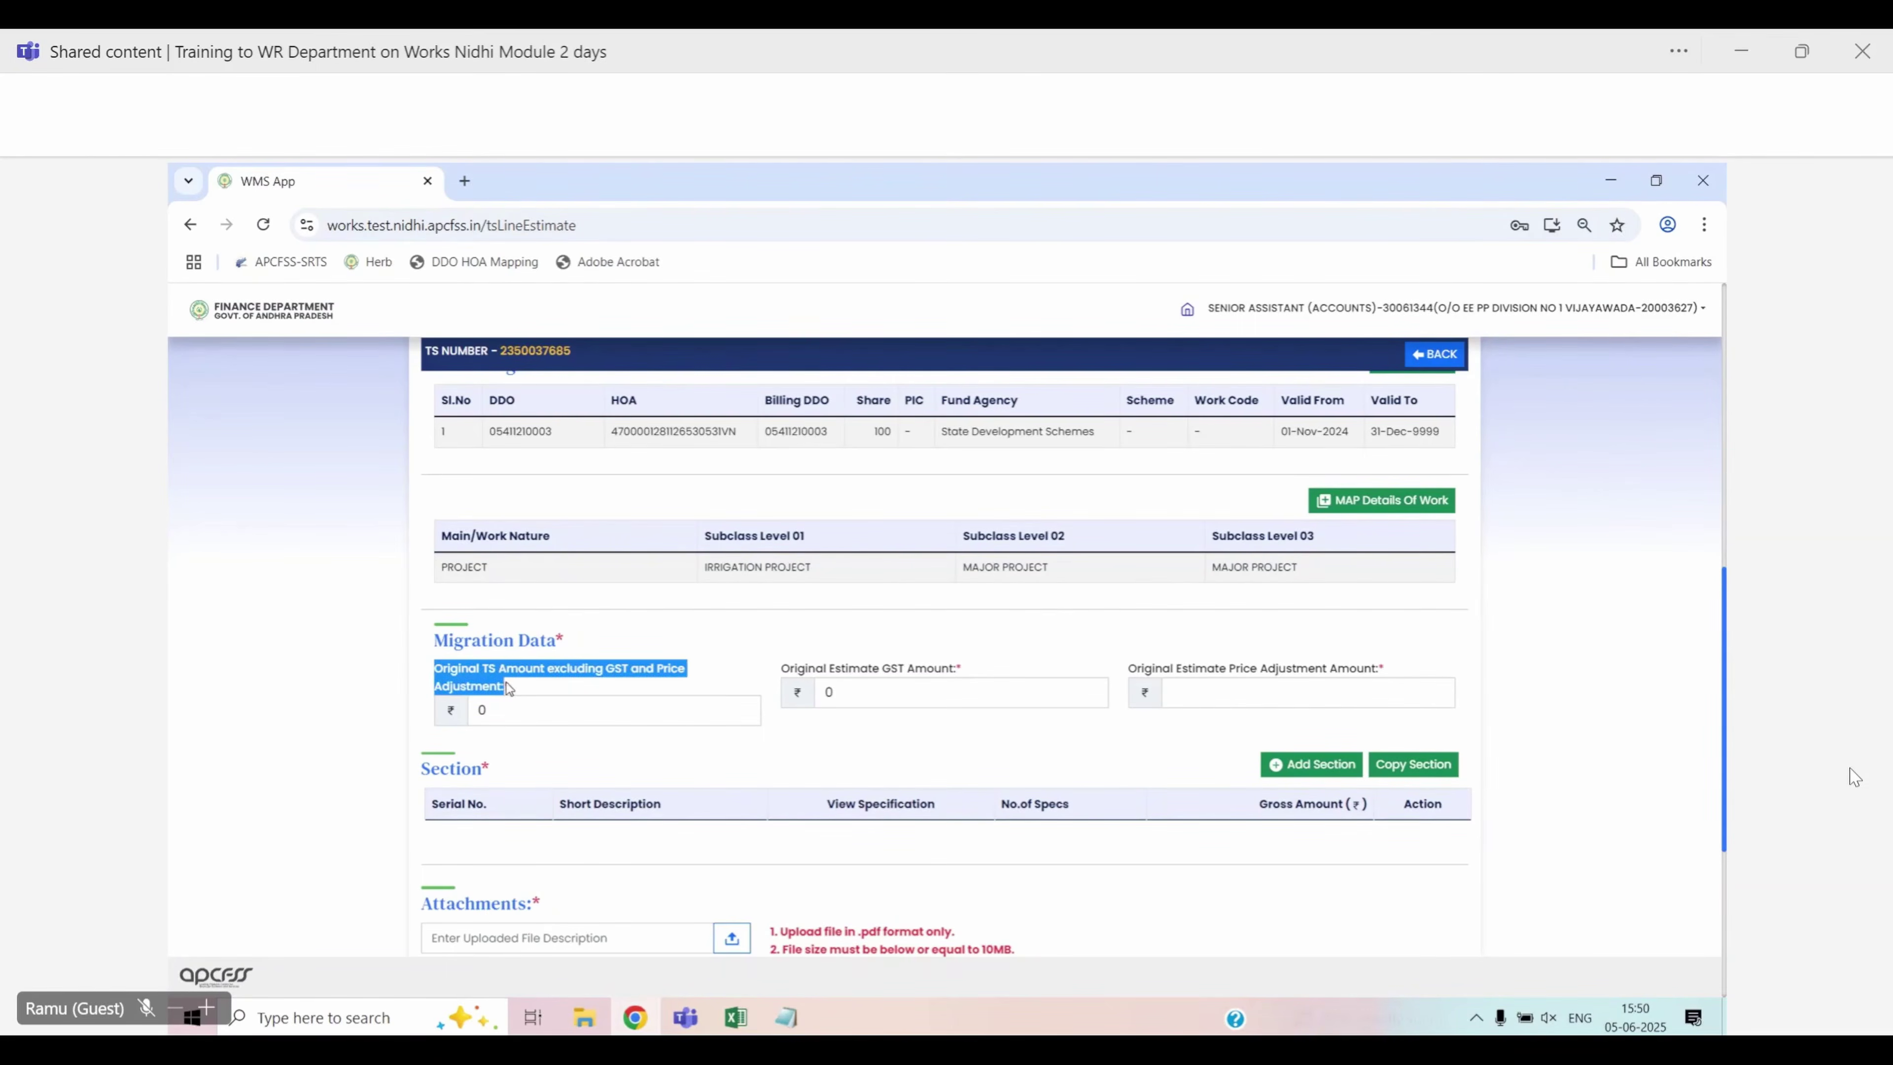
click(700, 634)
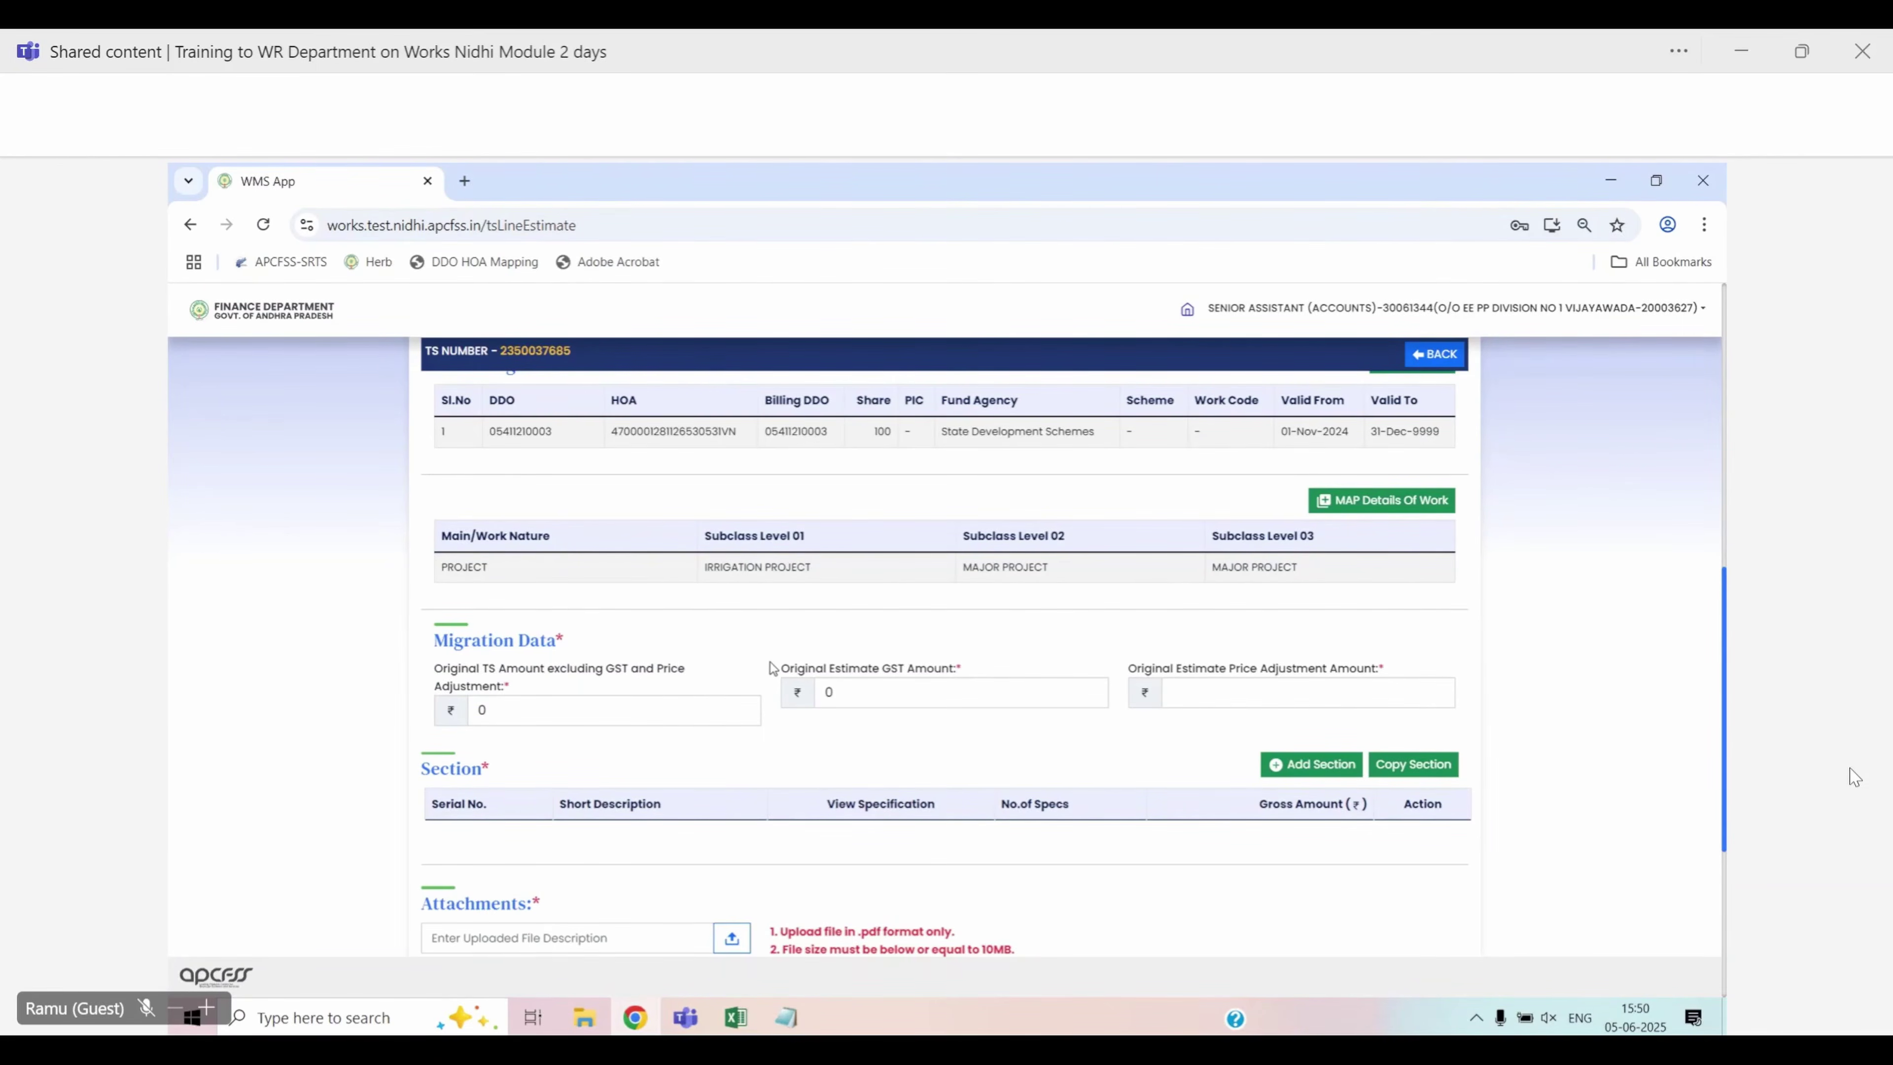
drag(778, 668, 967, 675)
click(1035, 633)
drag(1130, 669, 1406, 676)
click(1415, 636)
scroll(990, 786, down, 1)
scroll(988, 780, down, 1)
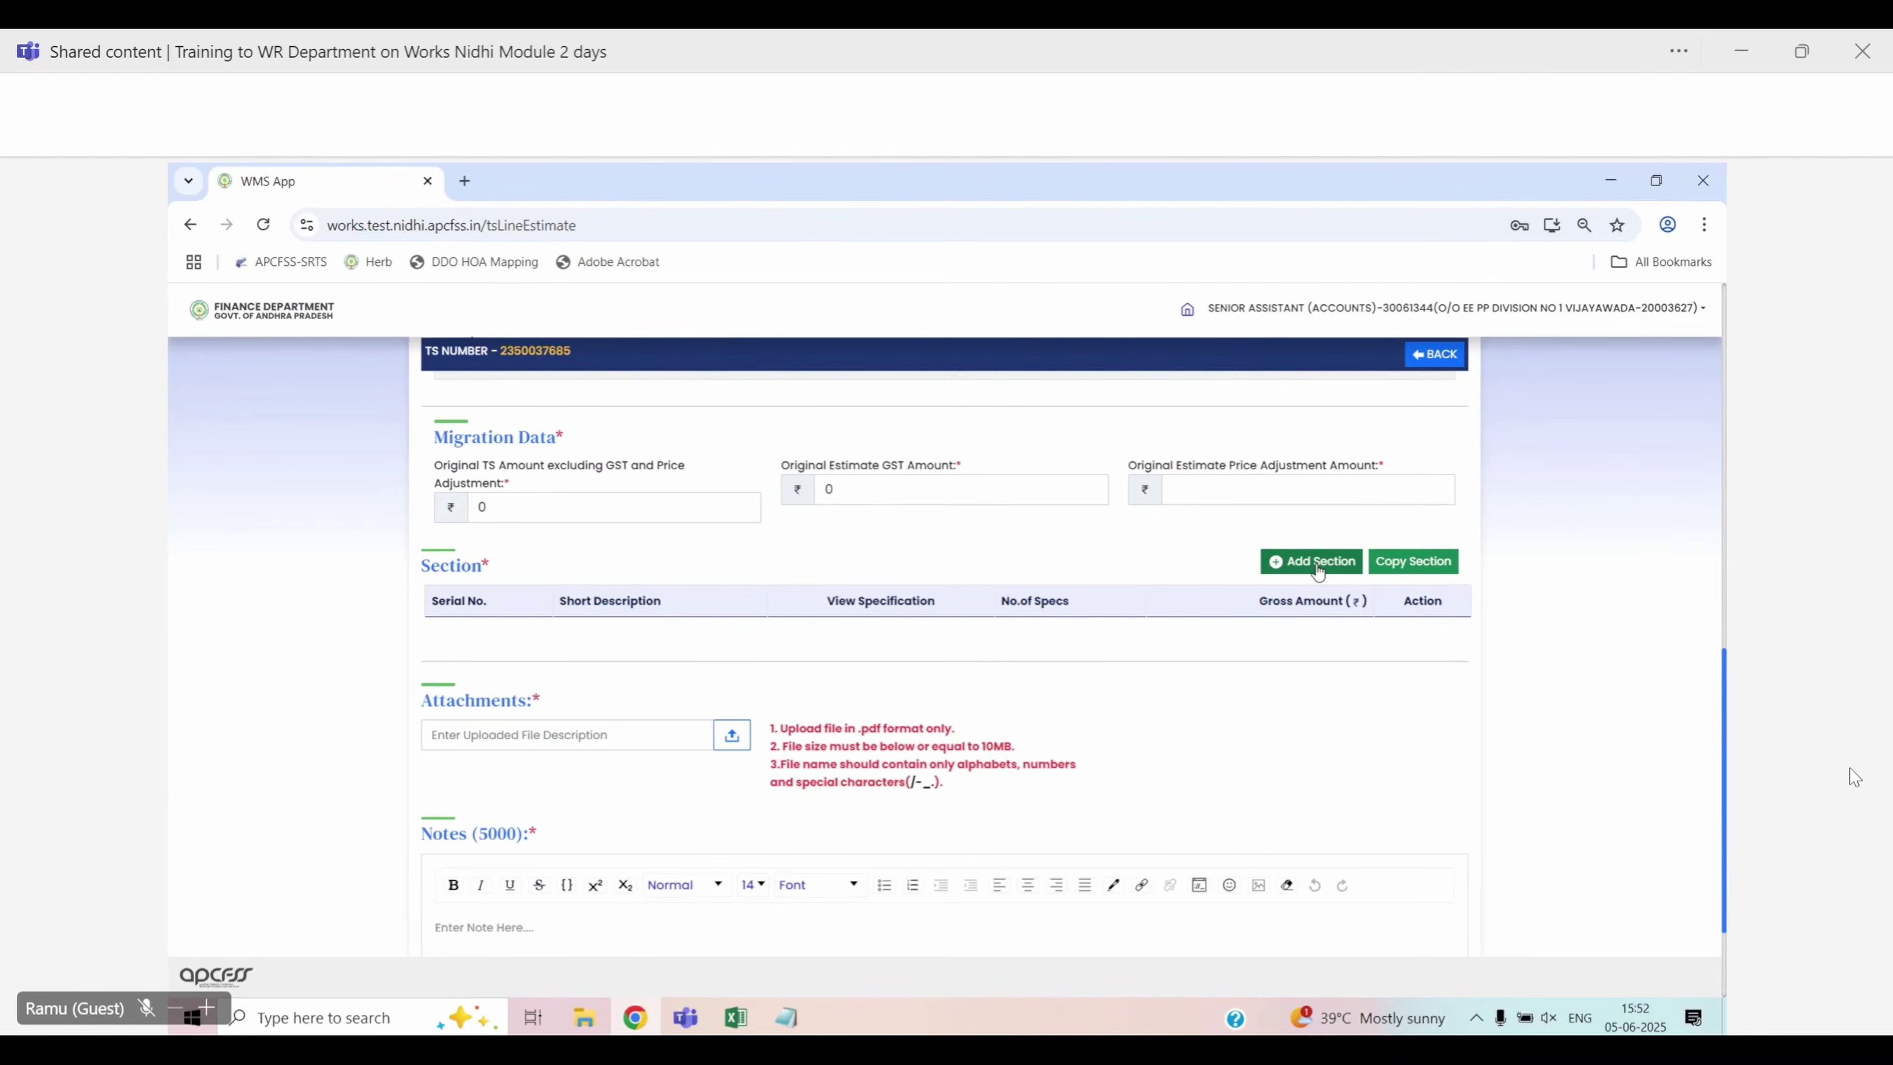
Add a section of type Cost of Work/Execution to the estimate
click(1315, 563)
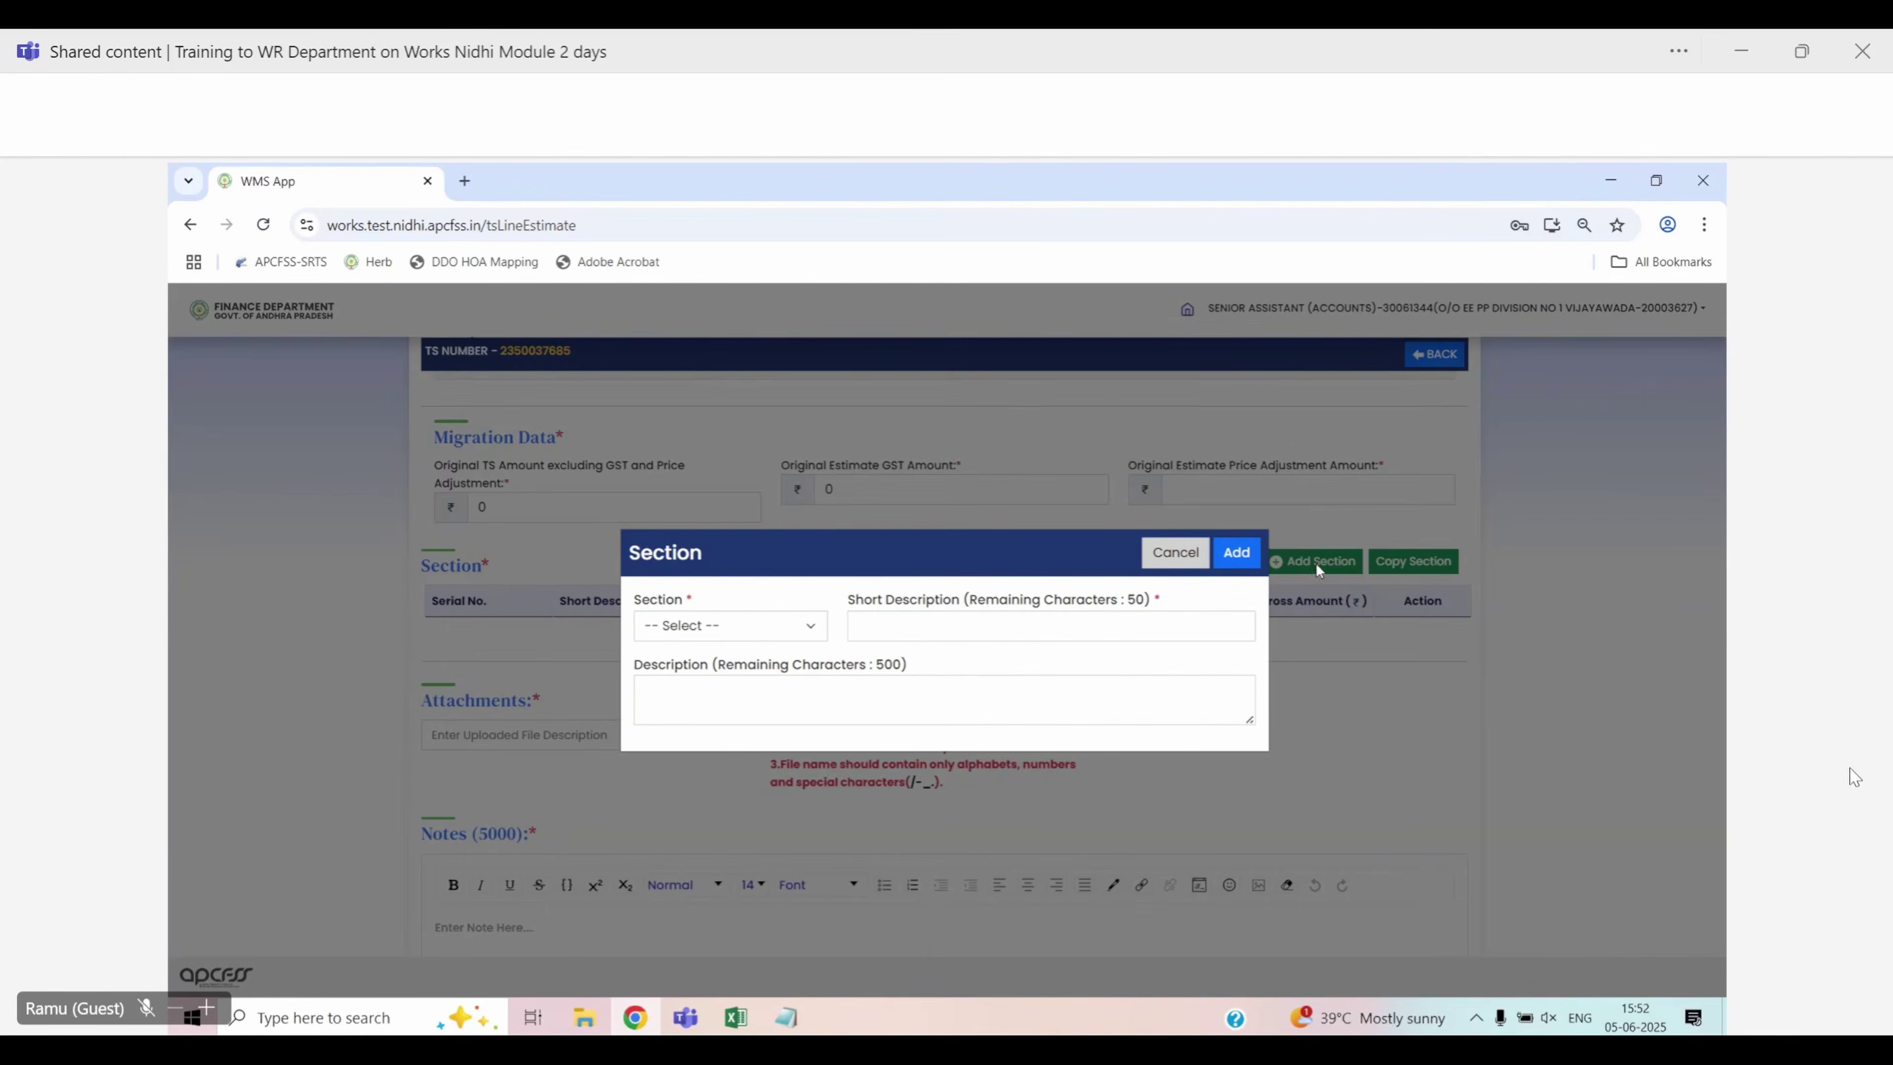
click(801, 627)
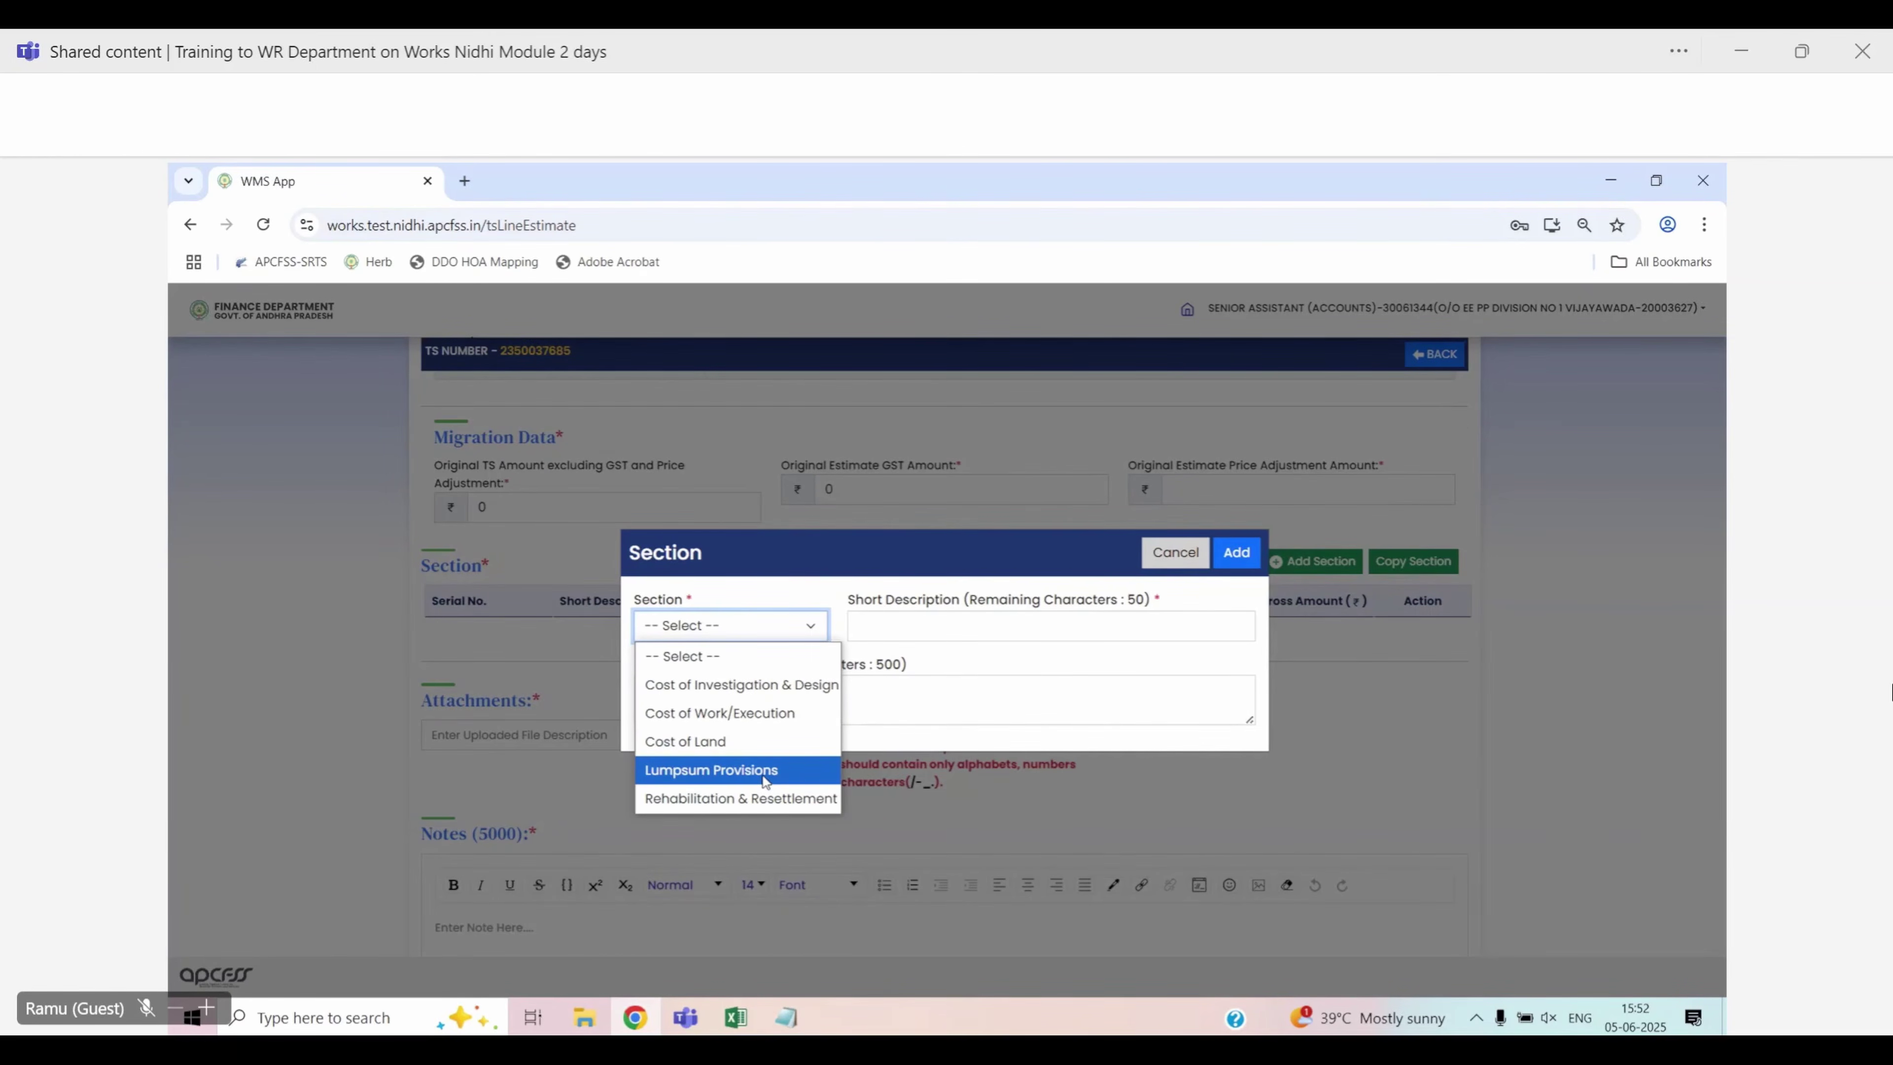
click(767, 714)
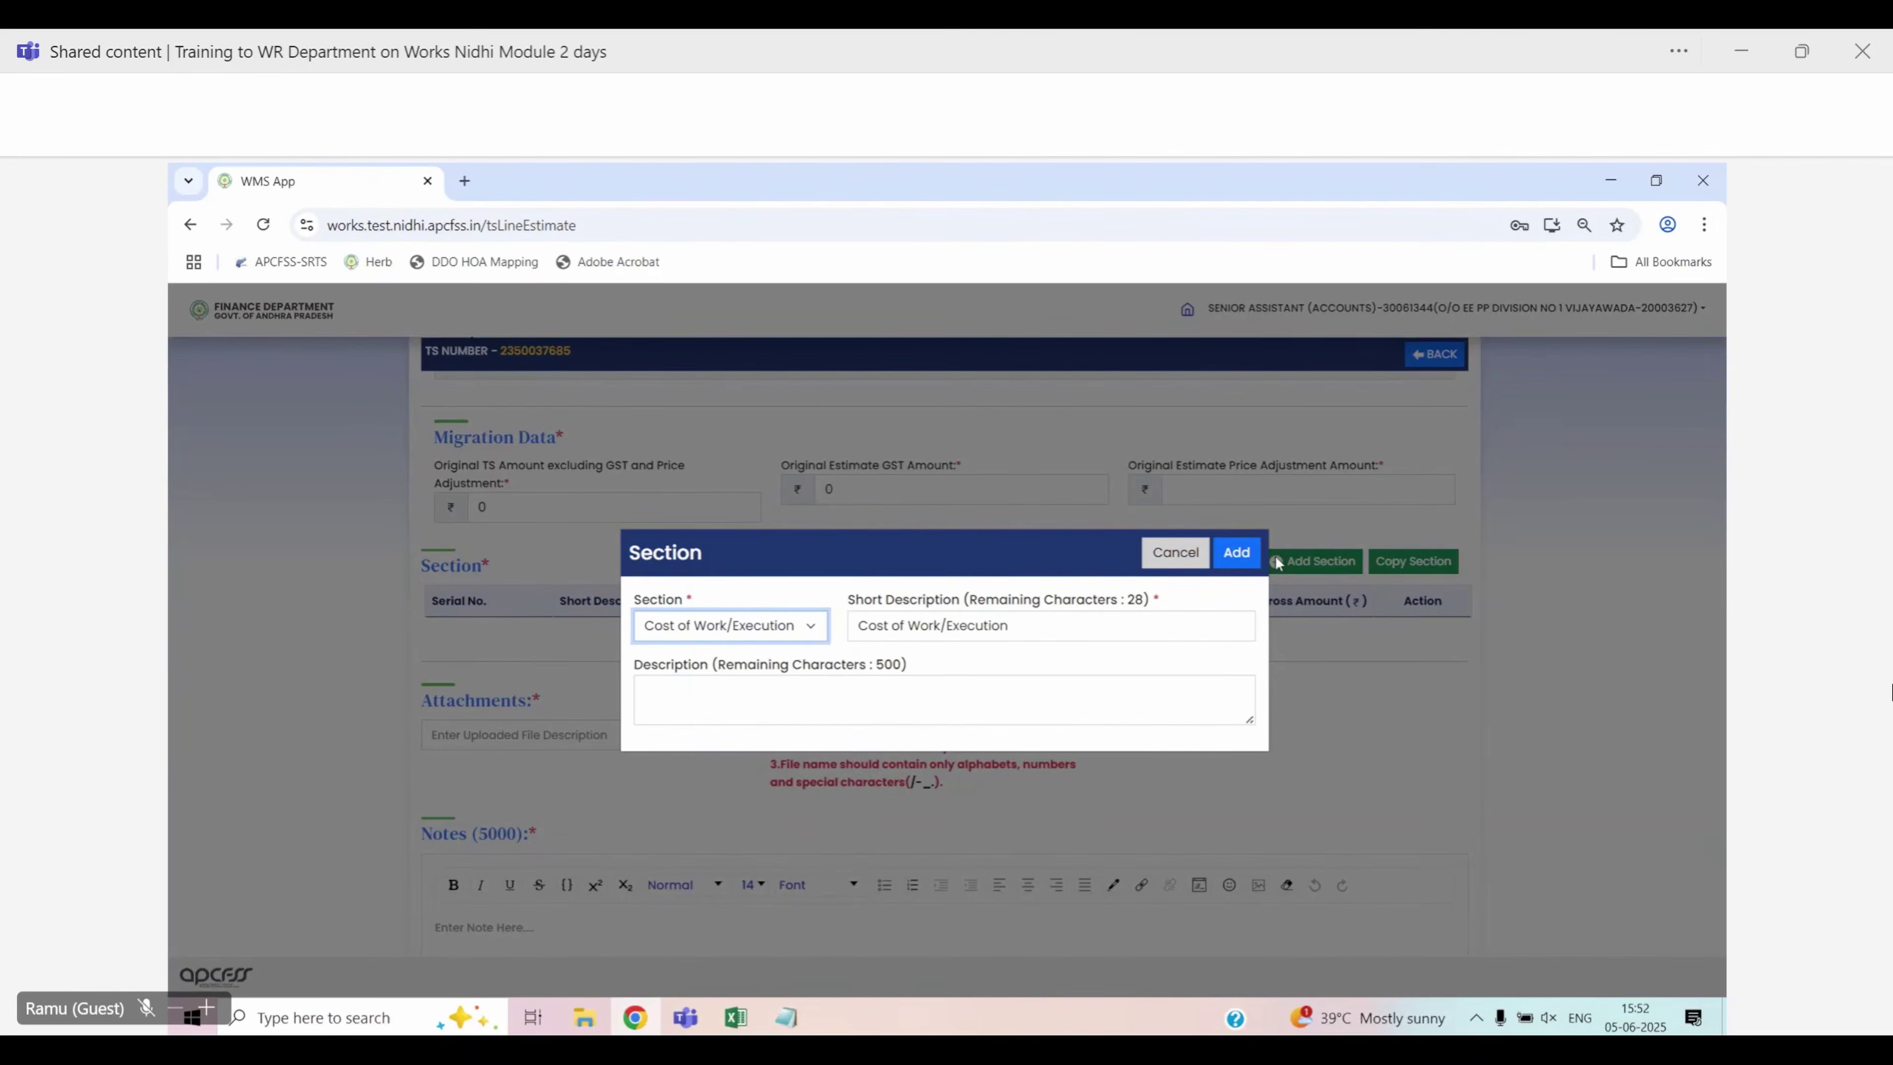
click(1245, 556)
click(1245, 556)
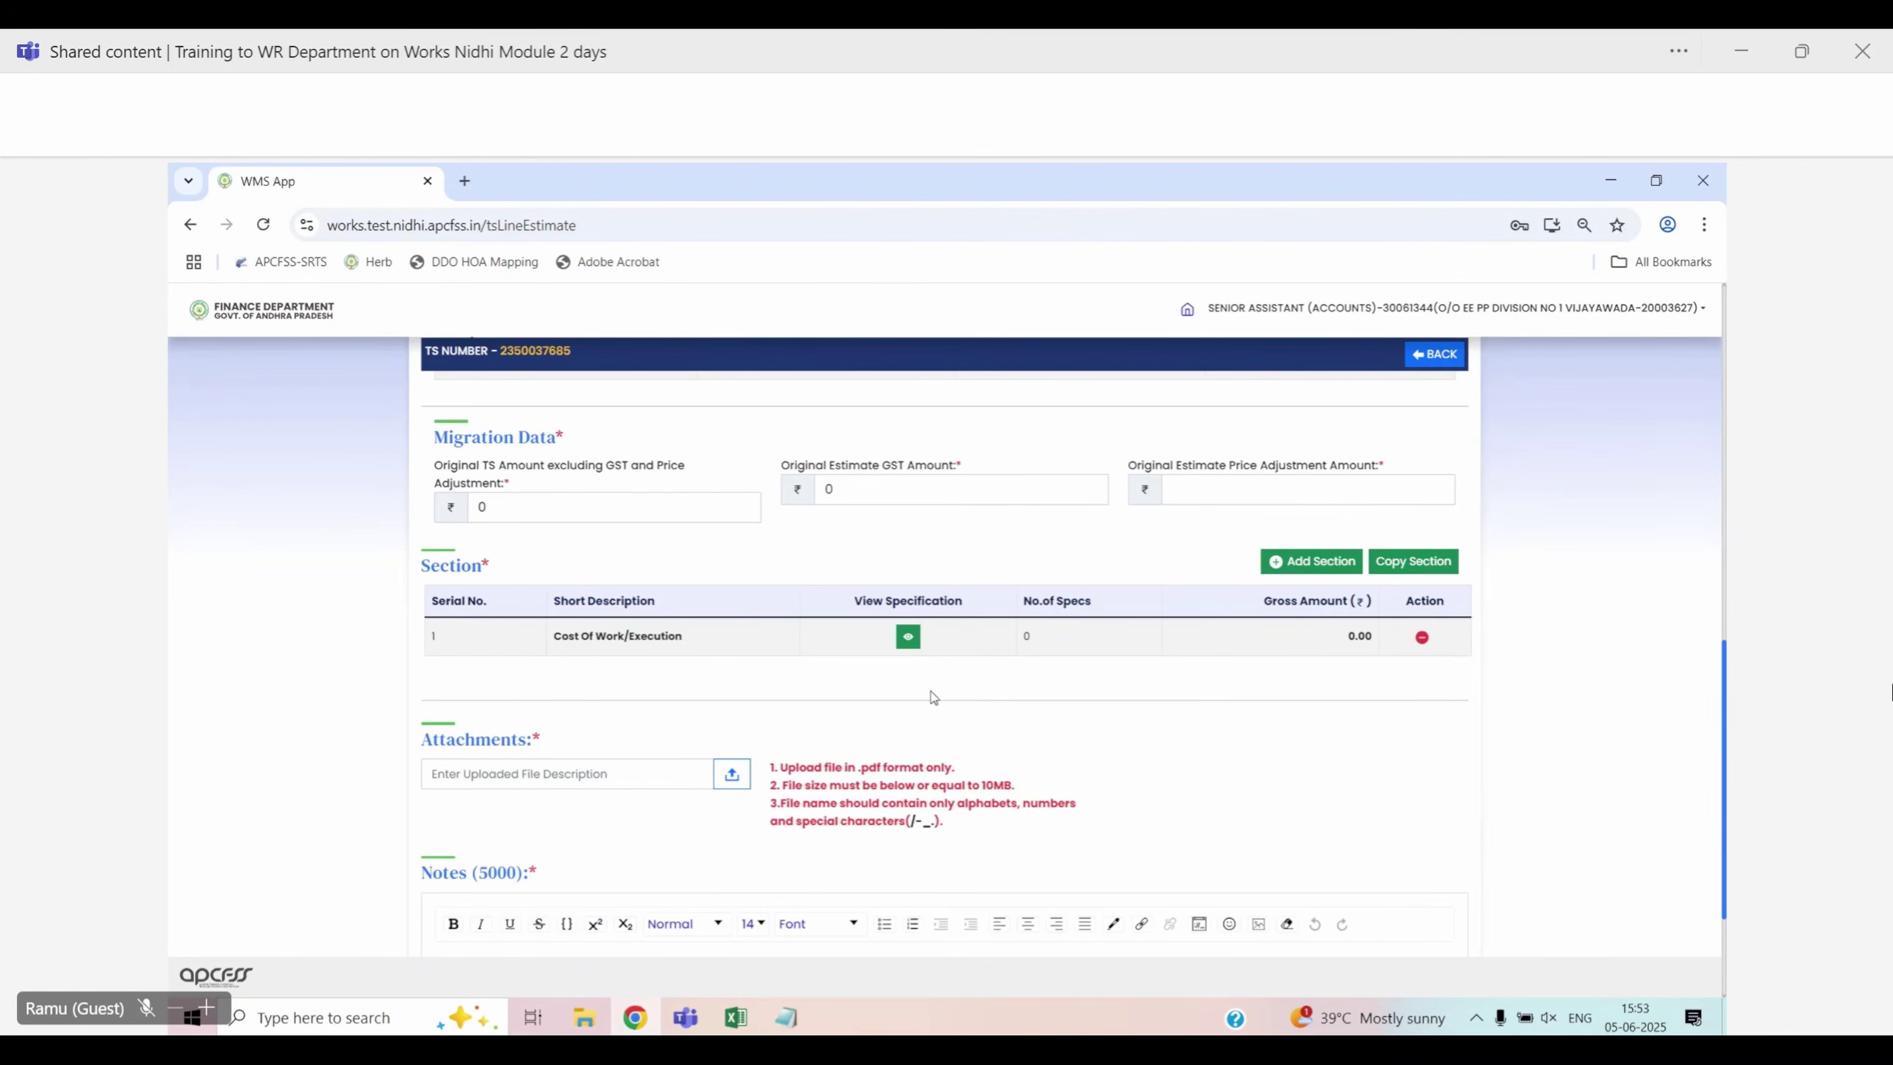
Show section 1's specification details and begin adding a specification from the MASTER source
click(908, 638)
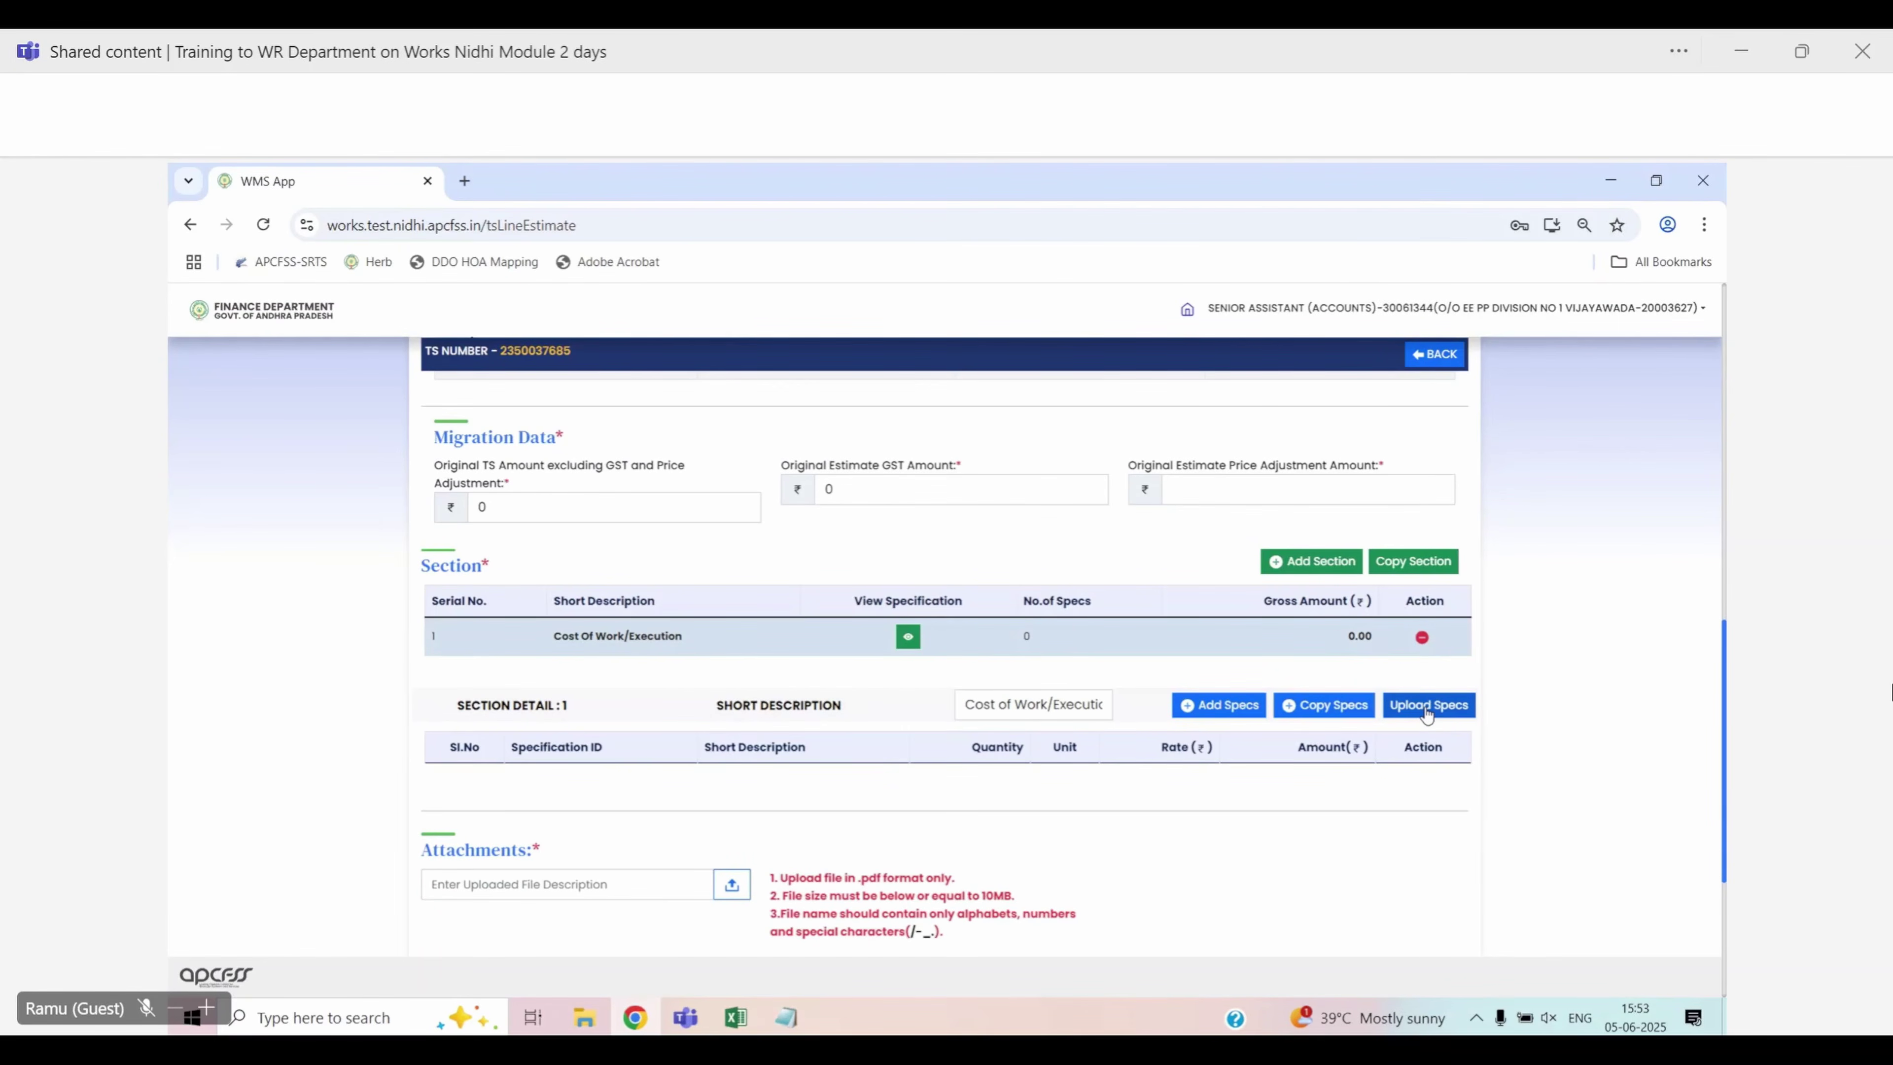
click(1227, 707)
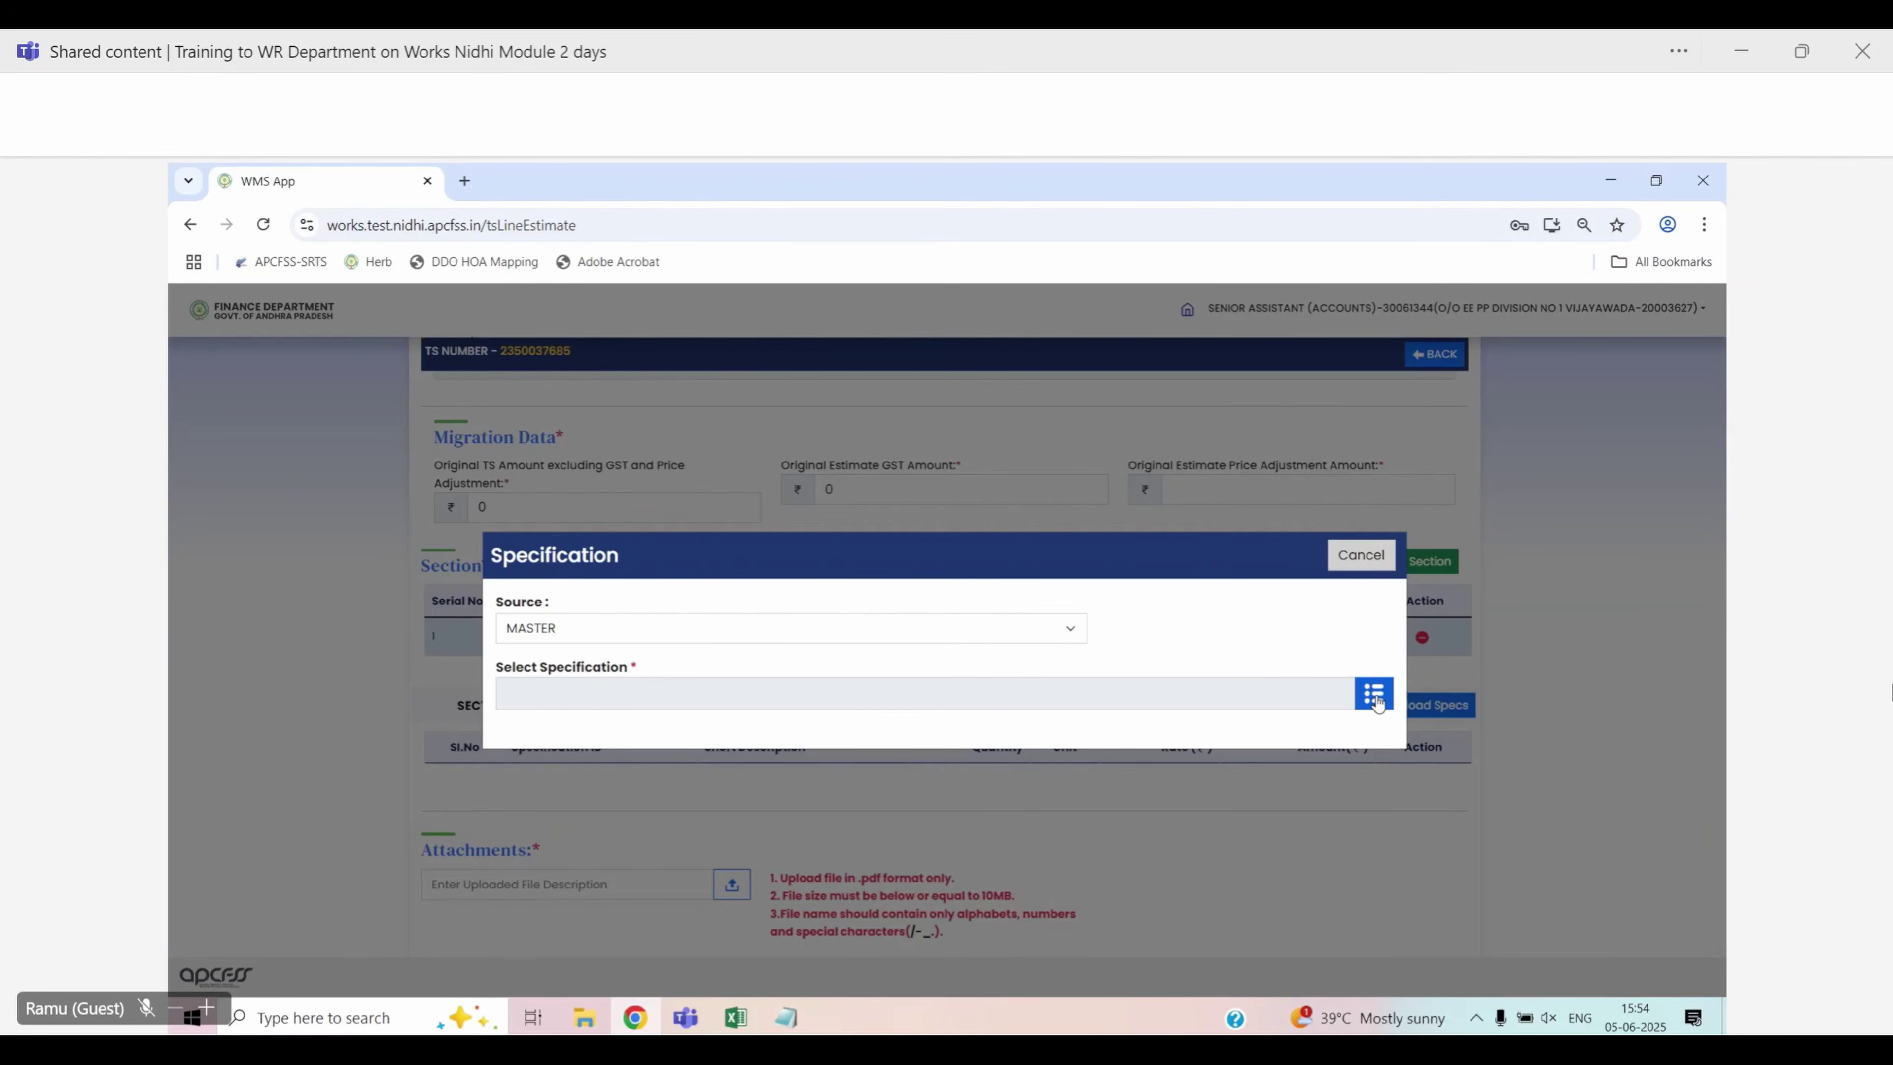
Search the master specification list for IRRCAWK, replacing the earlier M20 search
click(1374, 695)
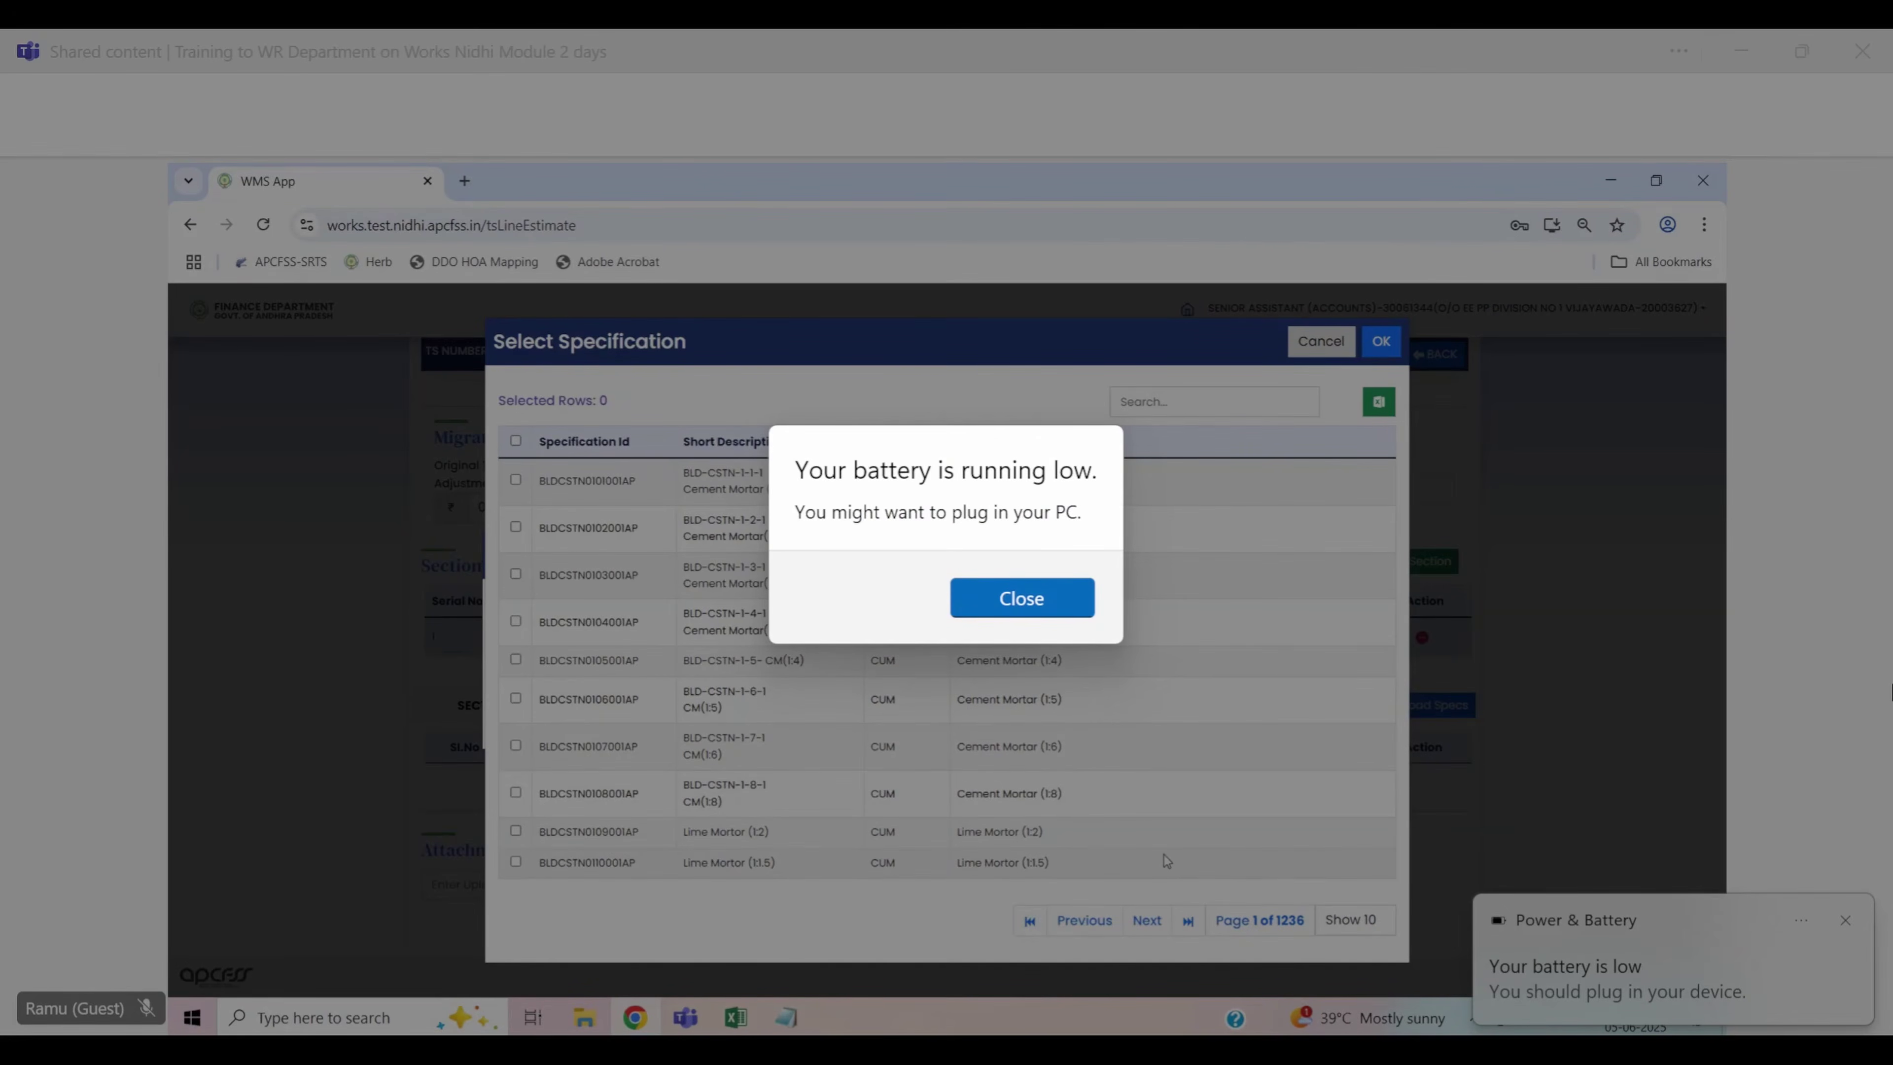
click(1151, 406)
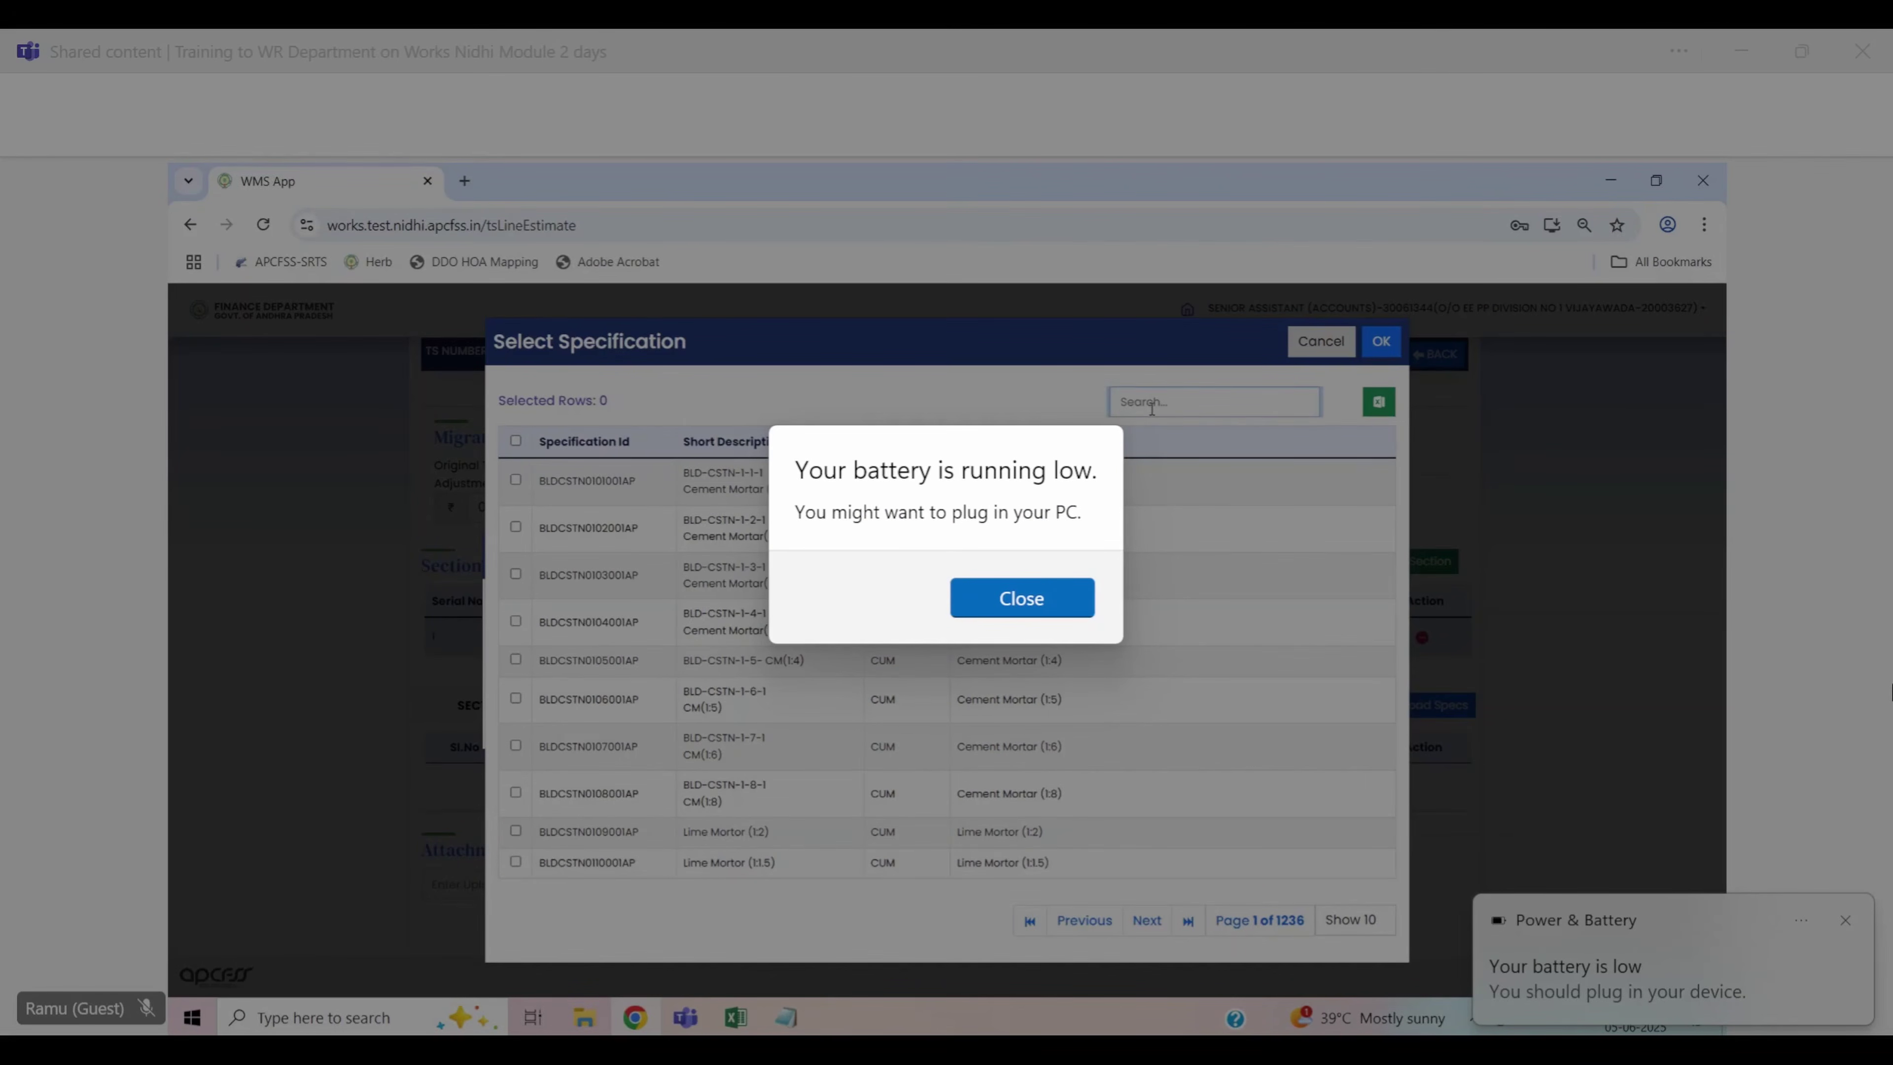
double_click(589, 575)
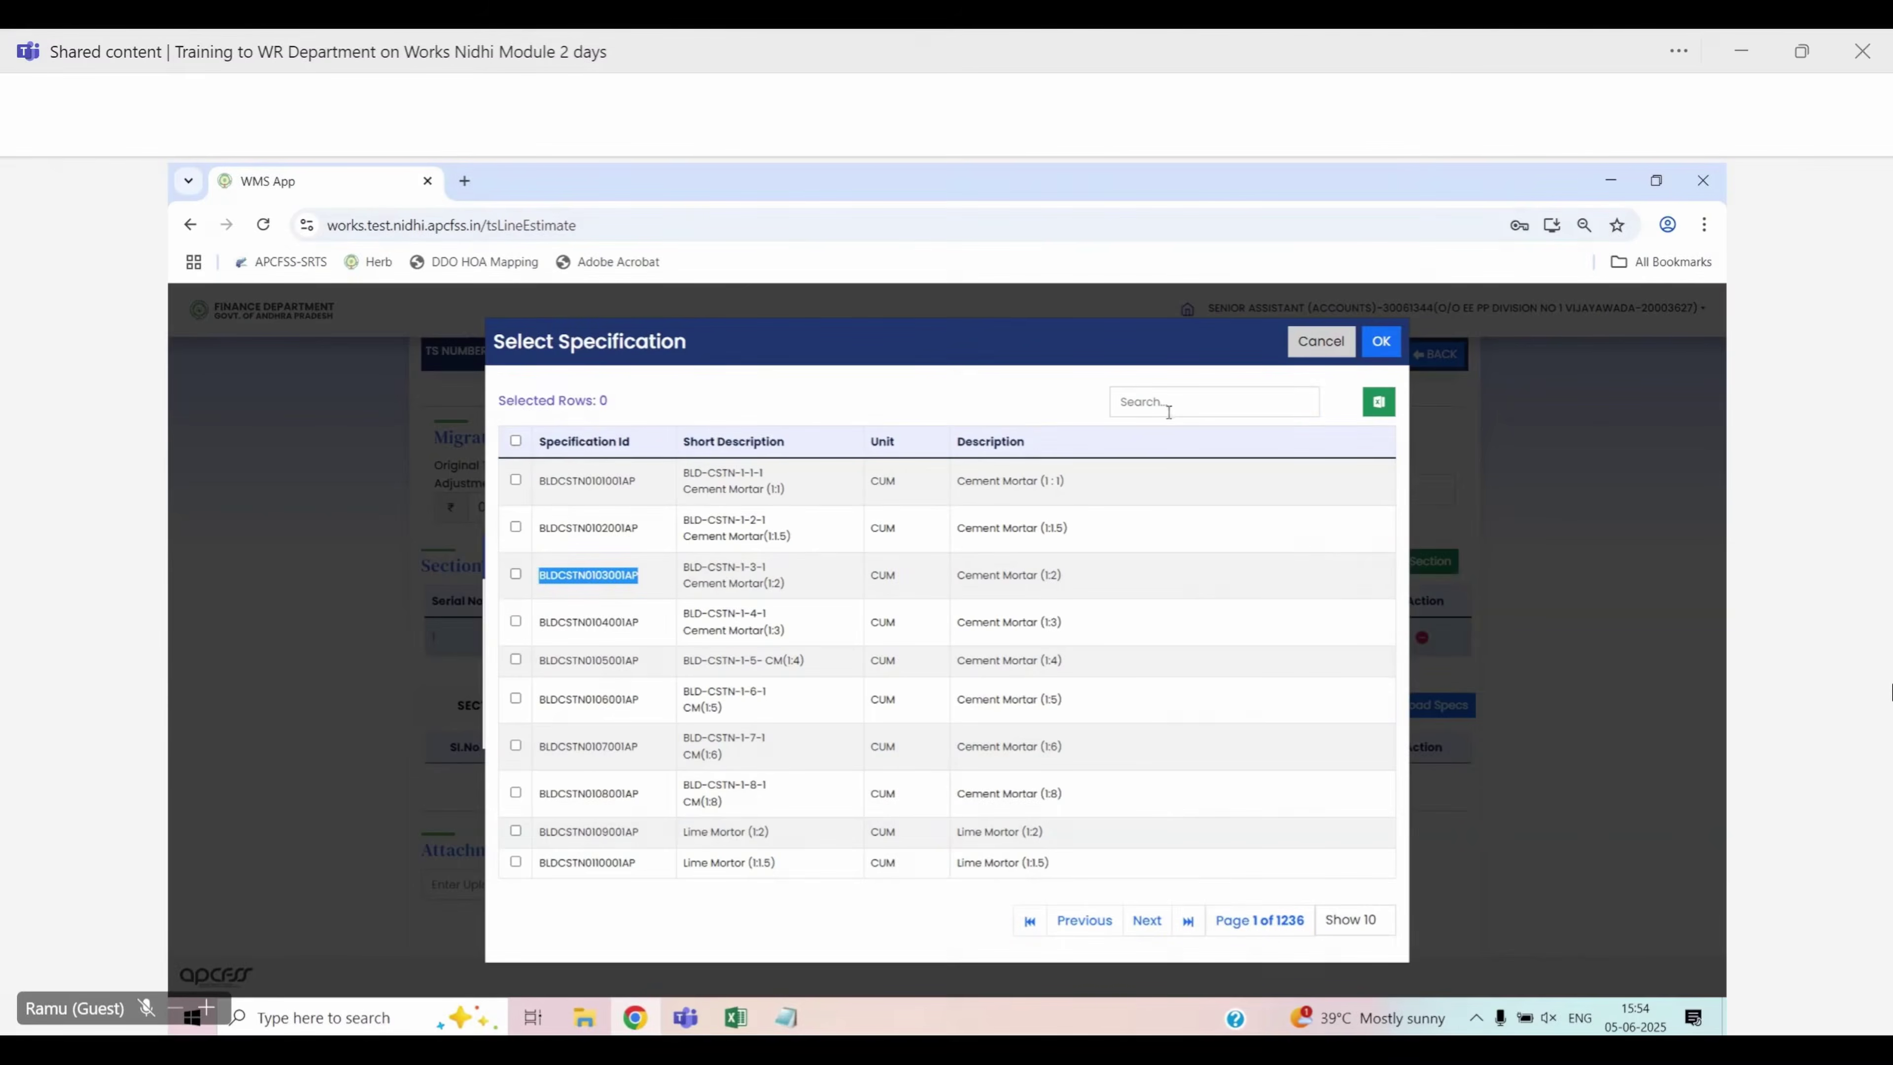
click(1164, 406)
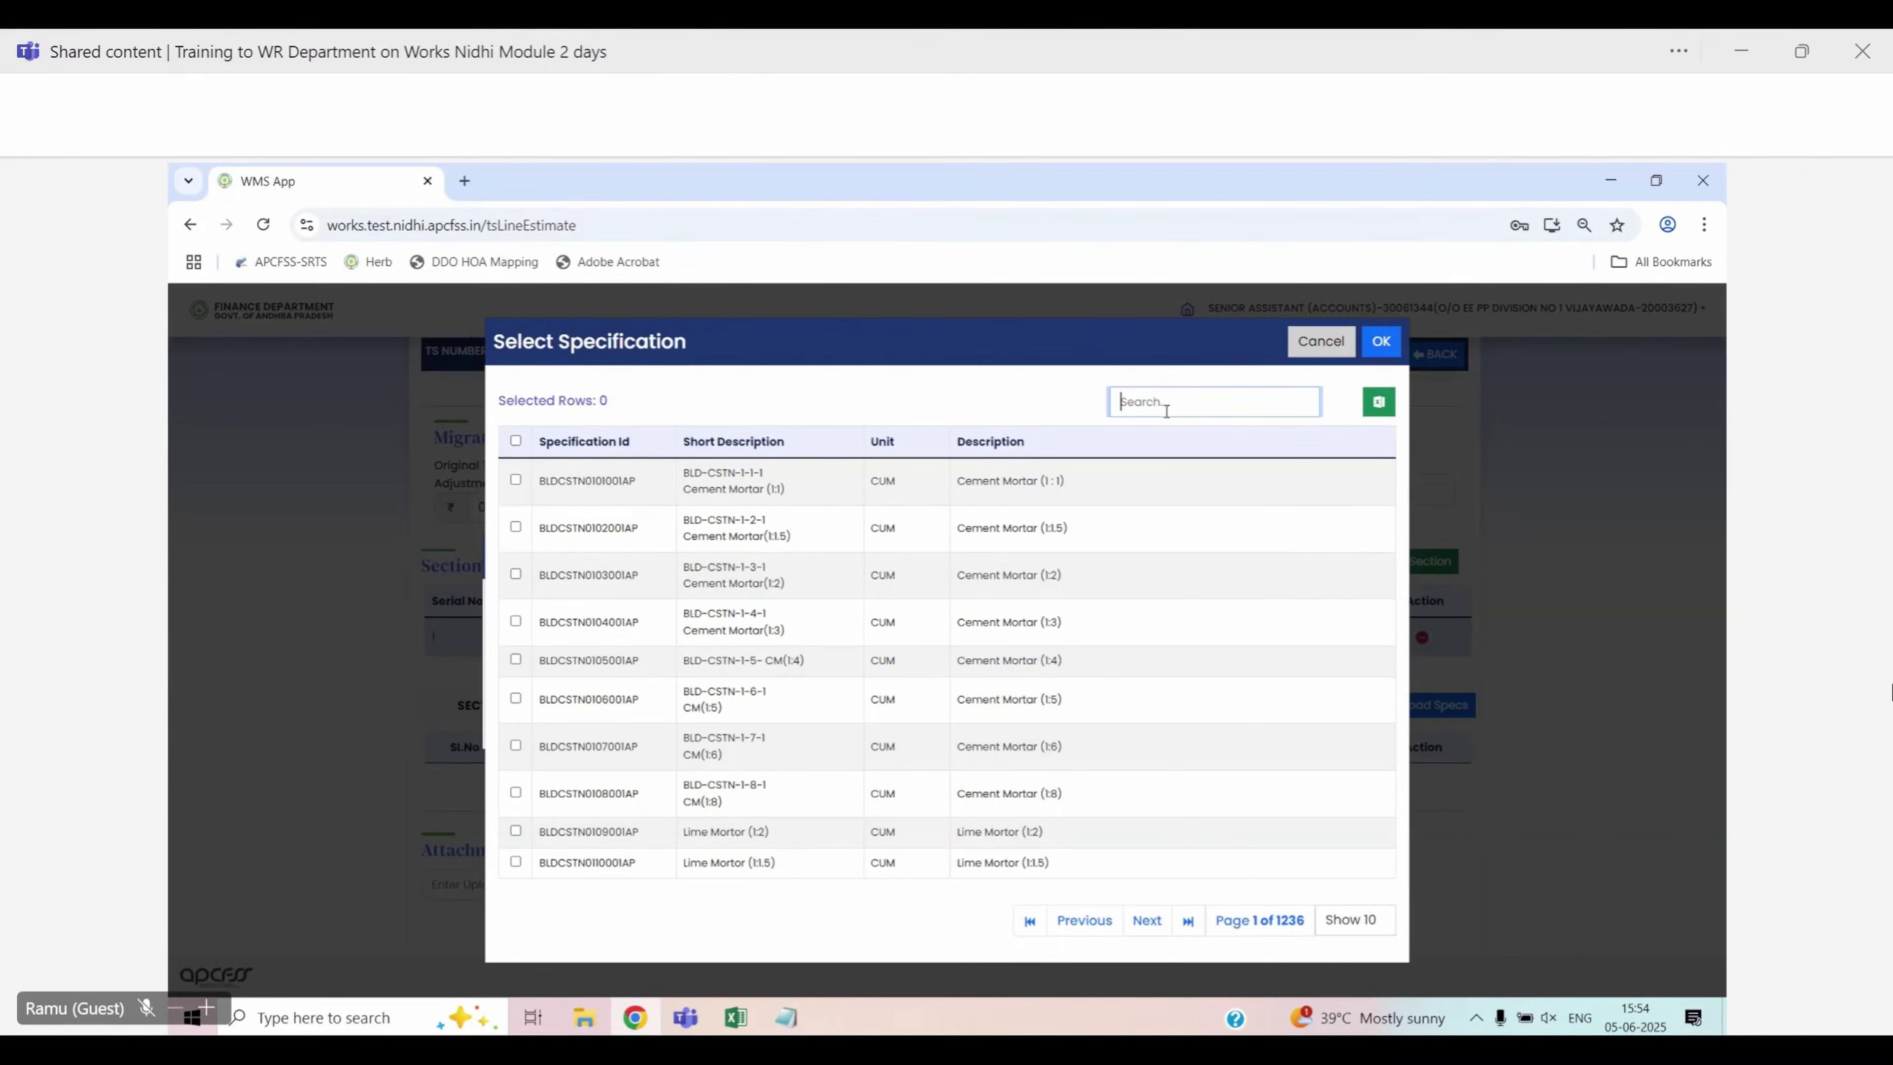
text(M20)
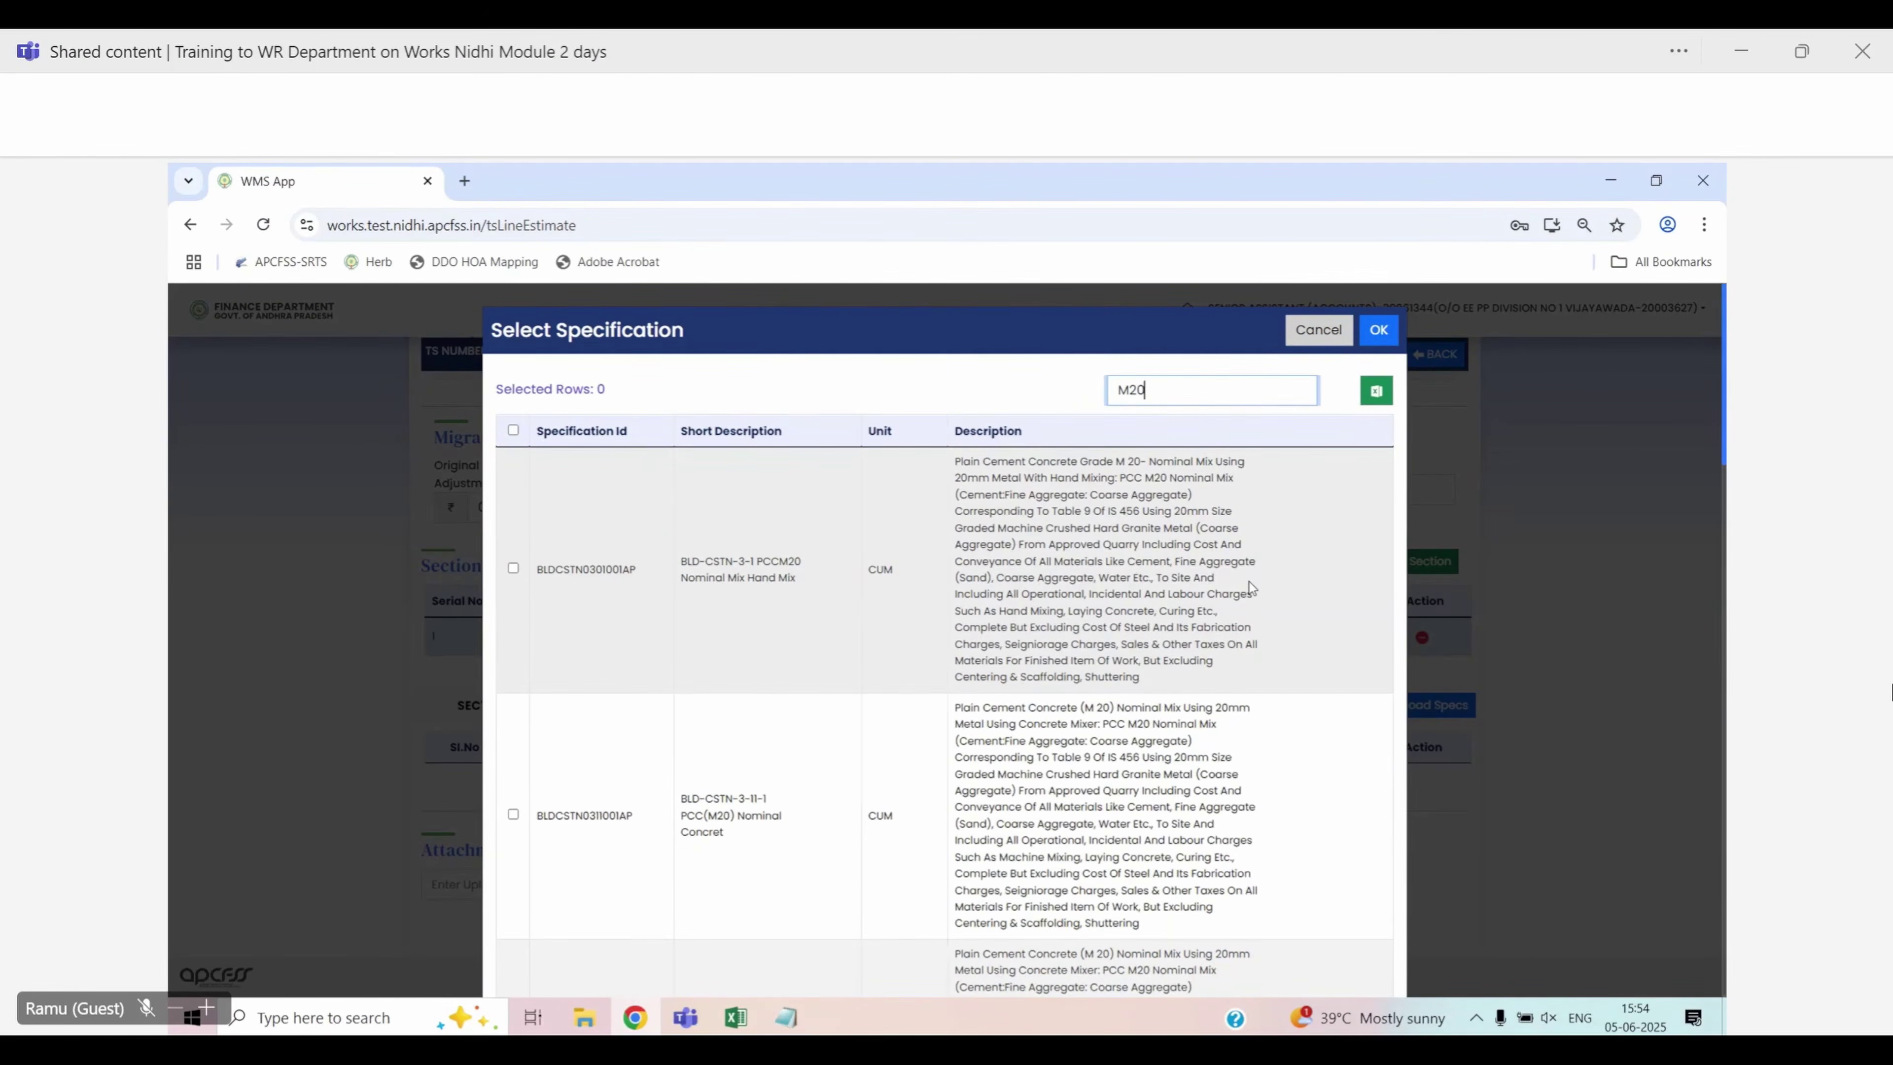
scroll(1248, 586, down, 1)
scroll(1246, 583, down, 4)
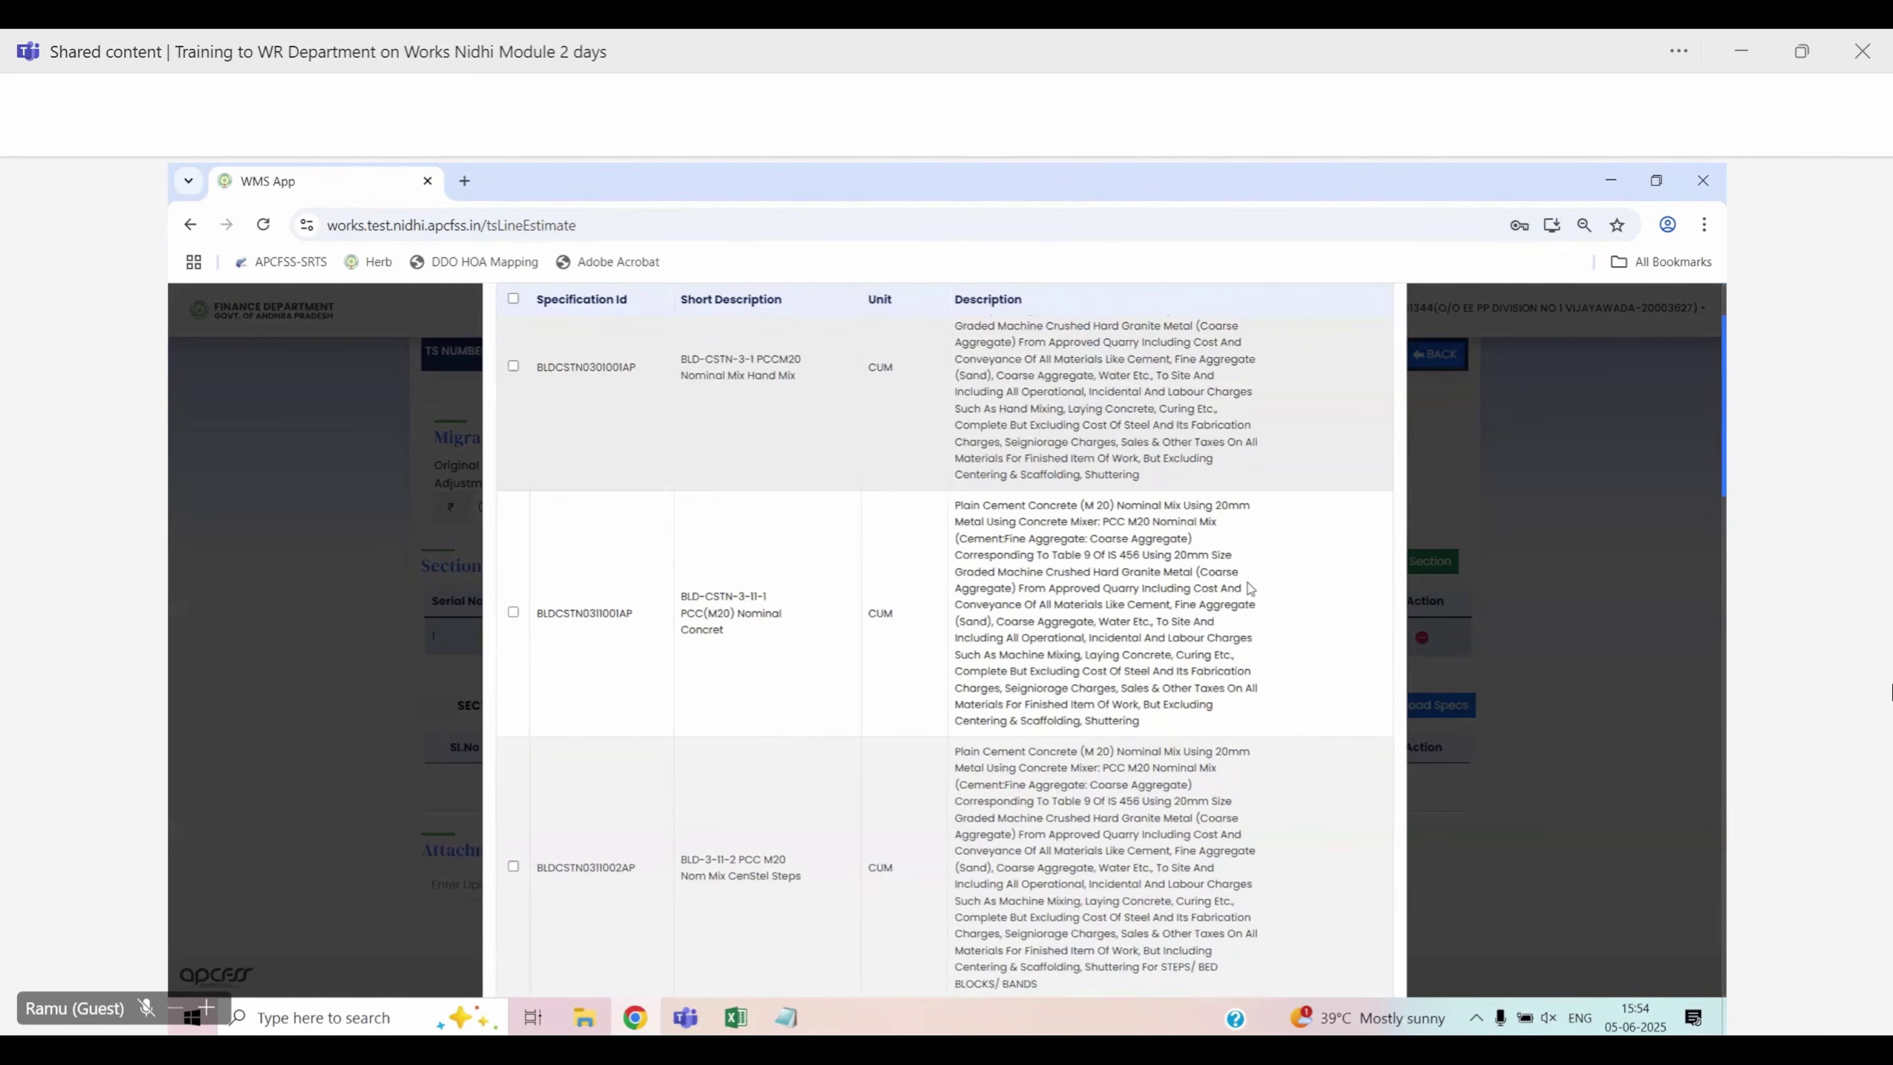
scroll(1248, 583, up, 5)
click(1167, 395)
double_click(1166, 395)
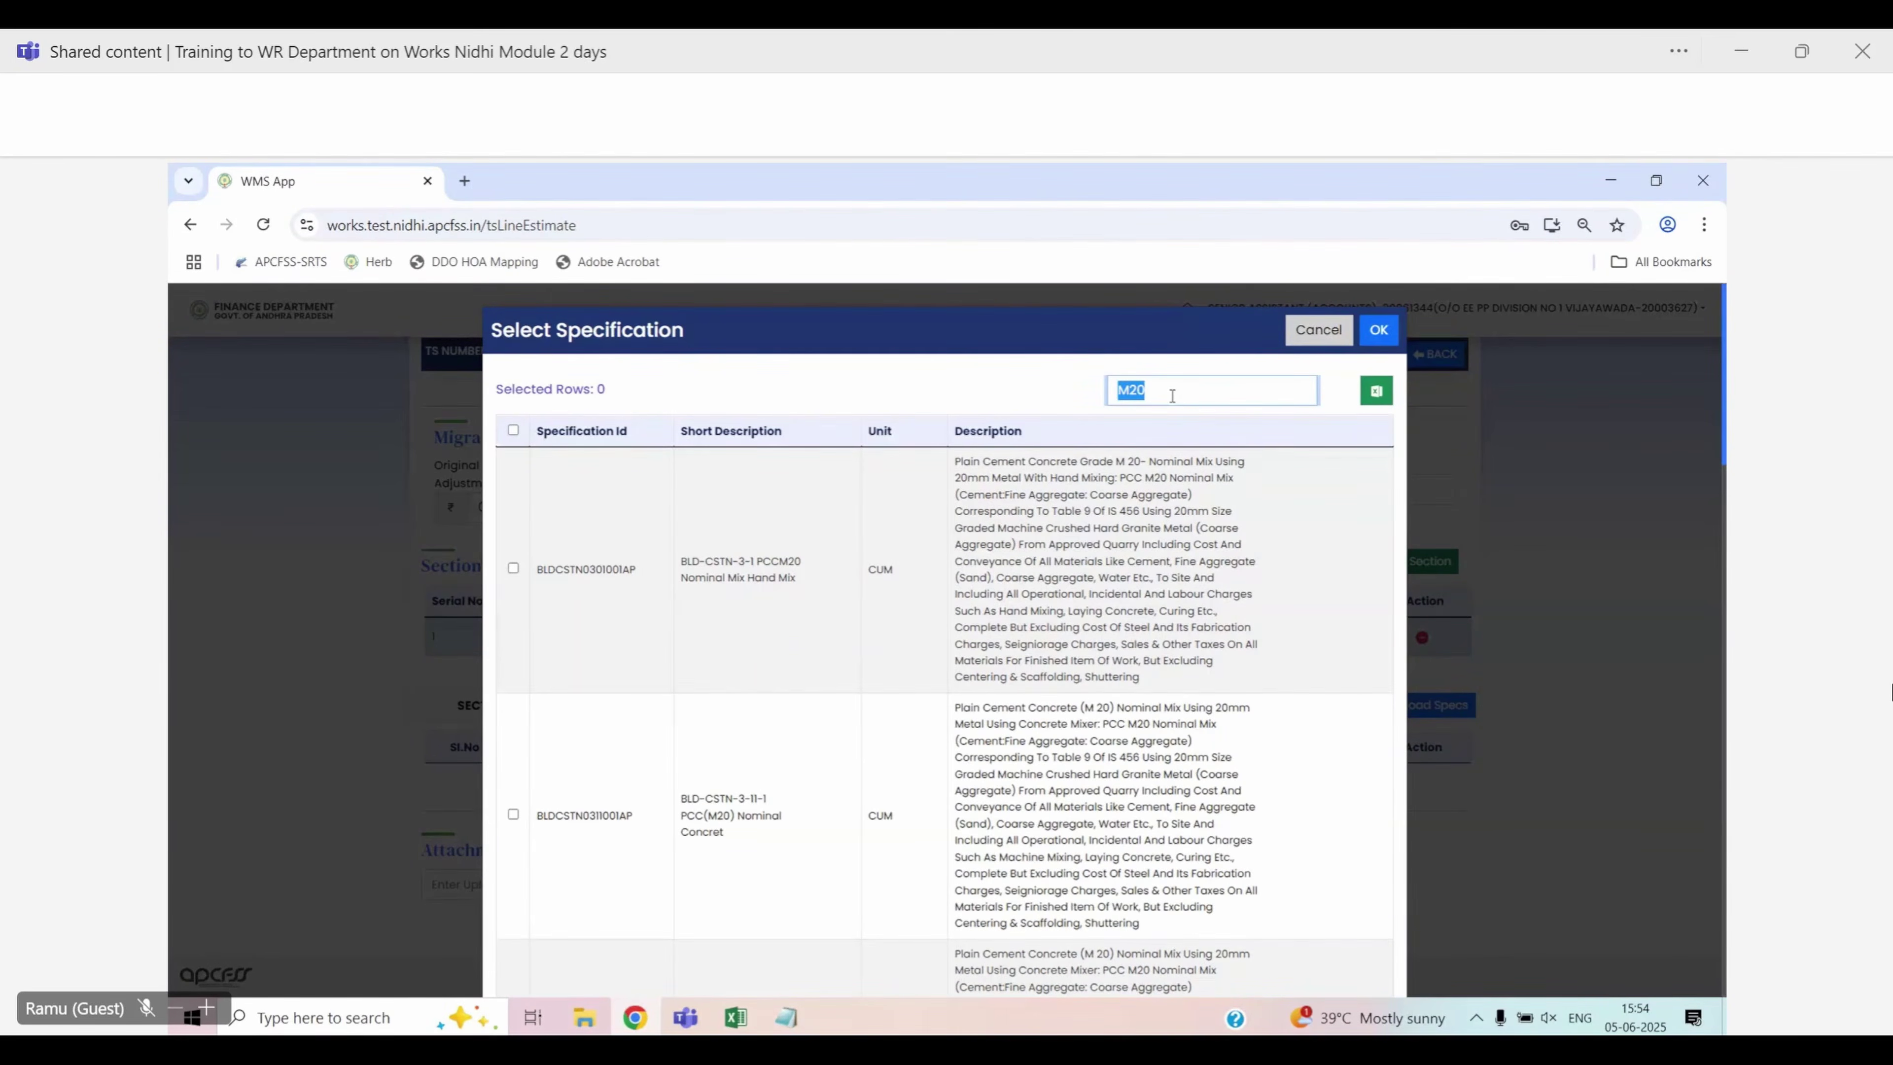
text(IRRCA)
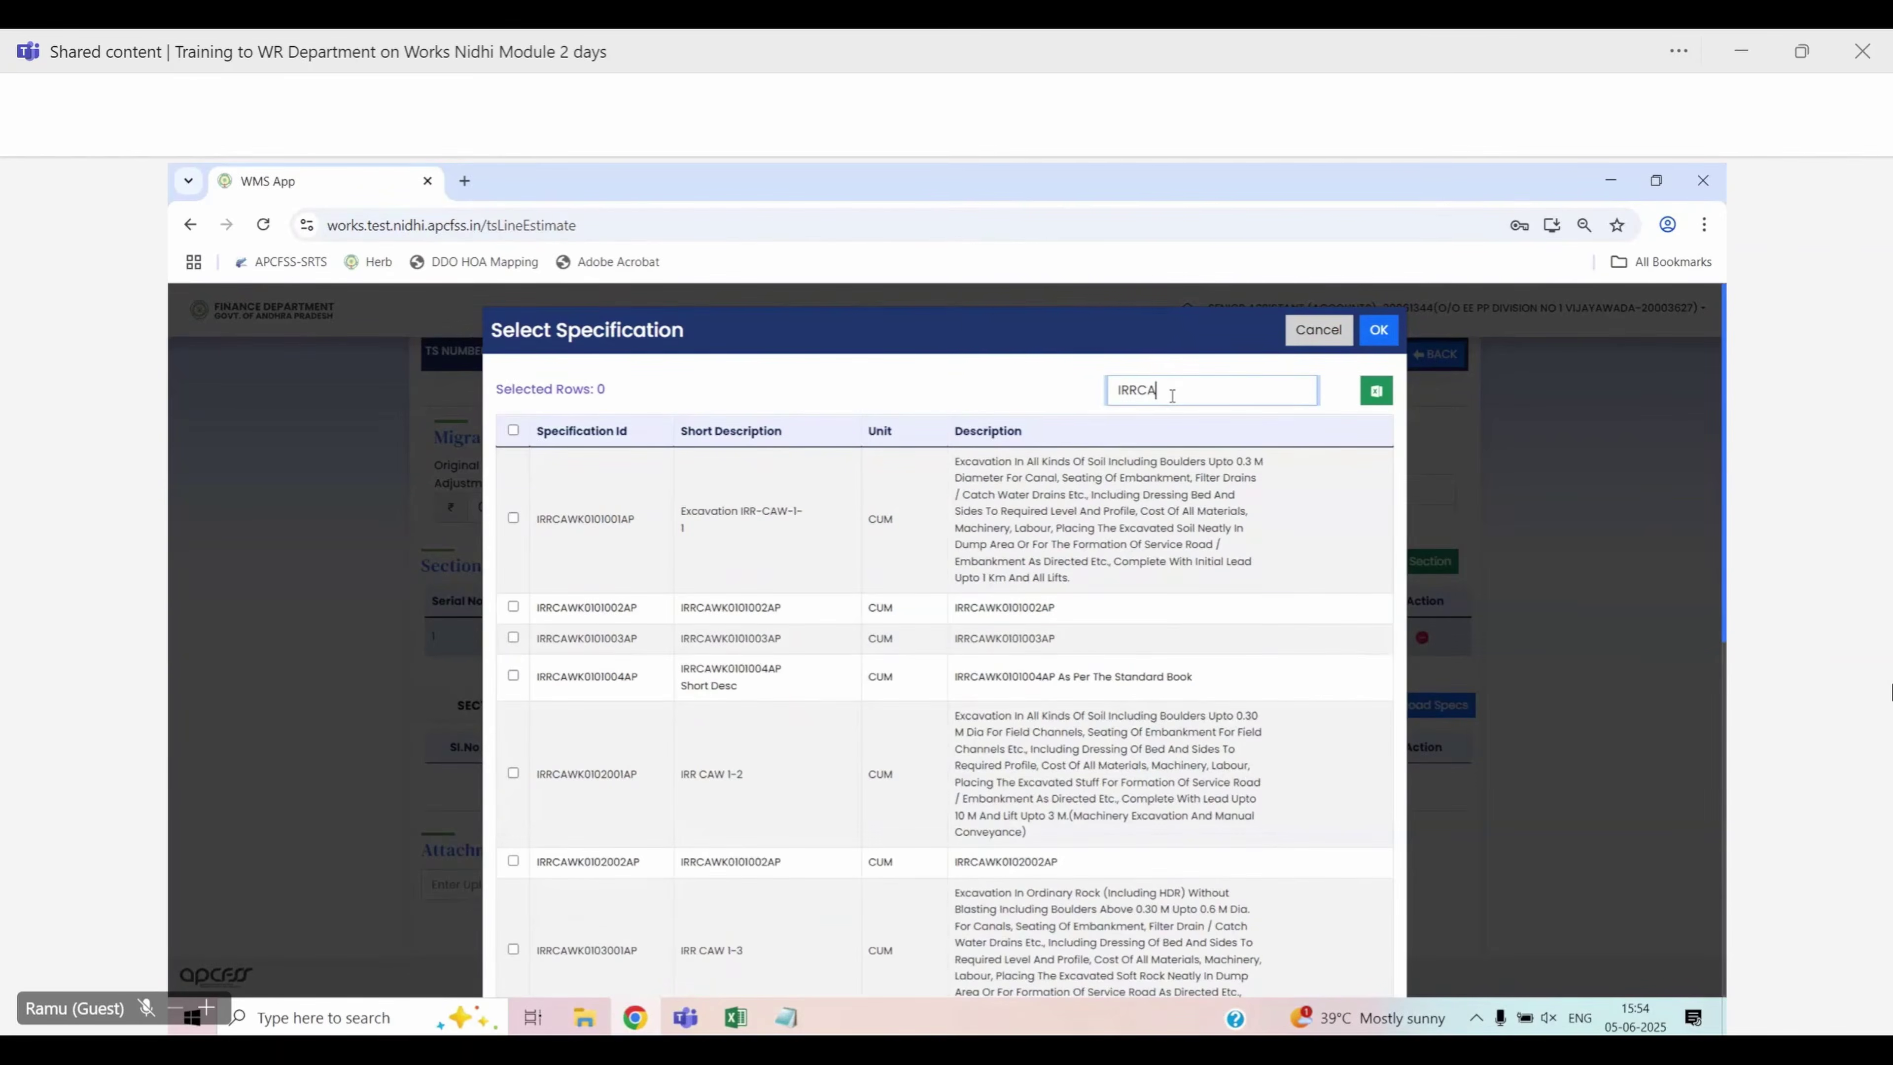
text(WK)
Add specifications IRRCAWK0101002AP, 0101003AP and 0101004AP to the section
click(513, 606)
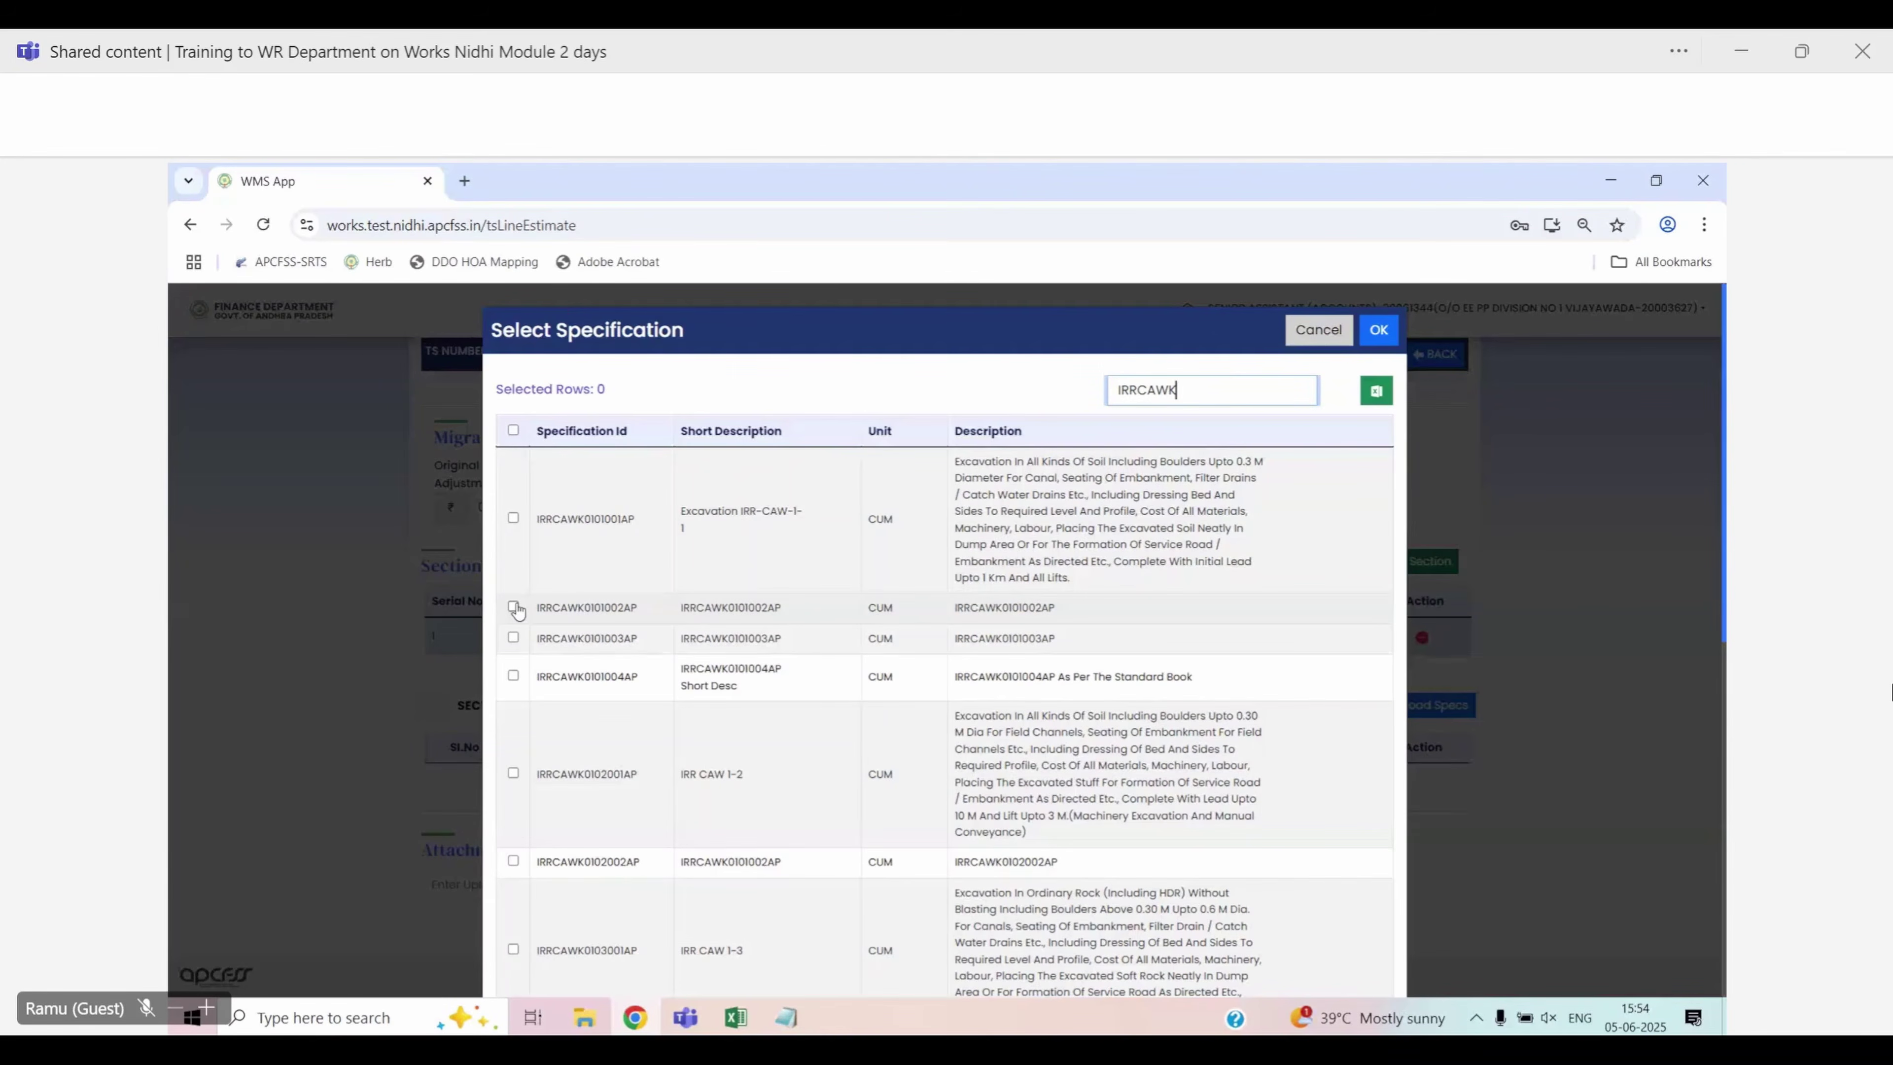
click(513, 639)
click(513, 675)
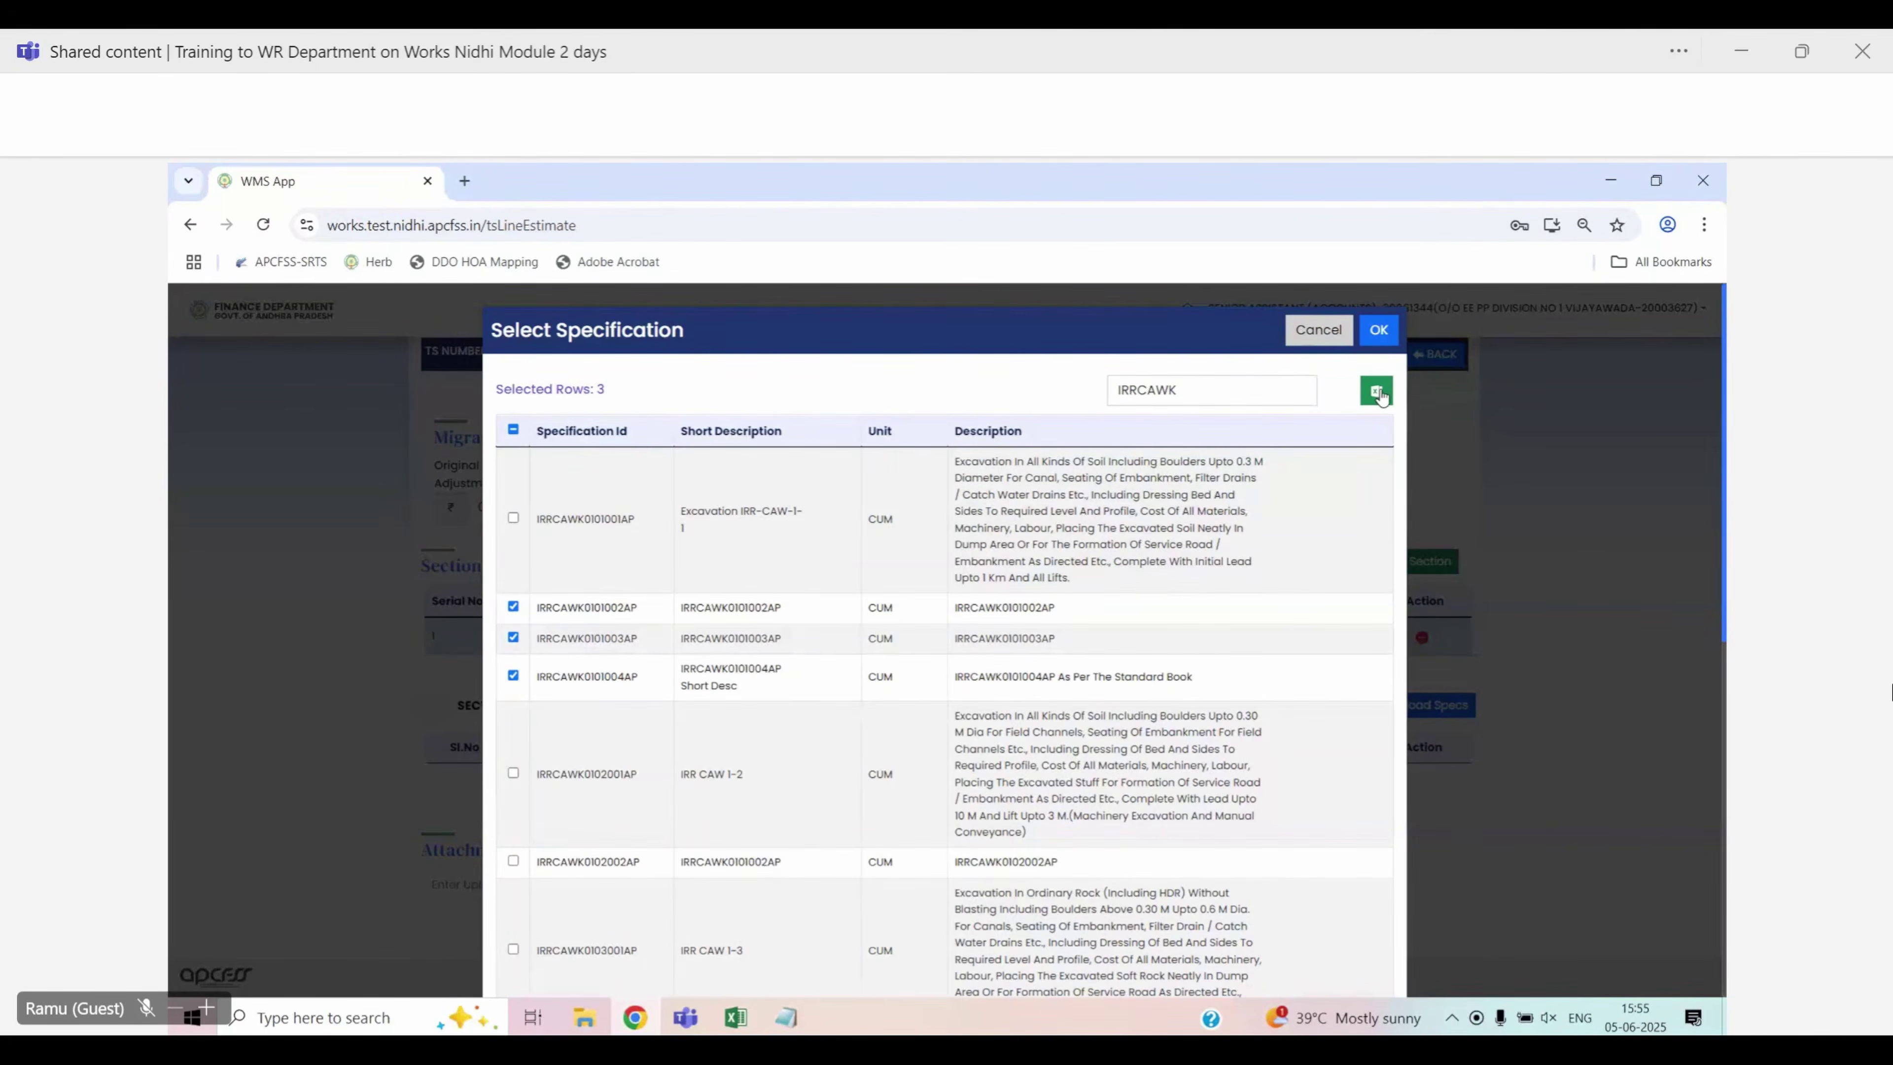
click(1380, 333)
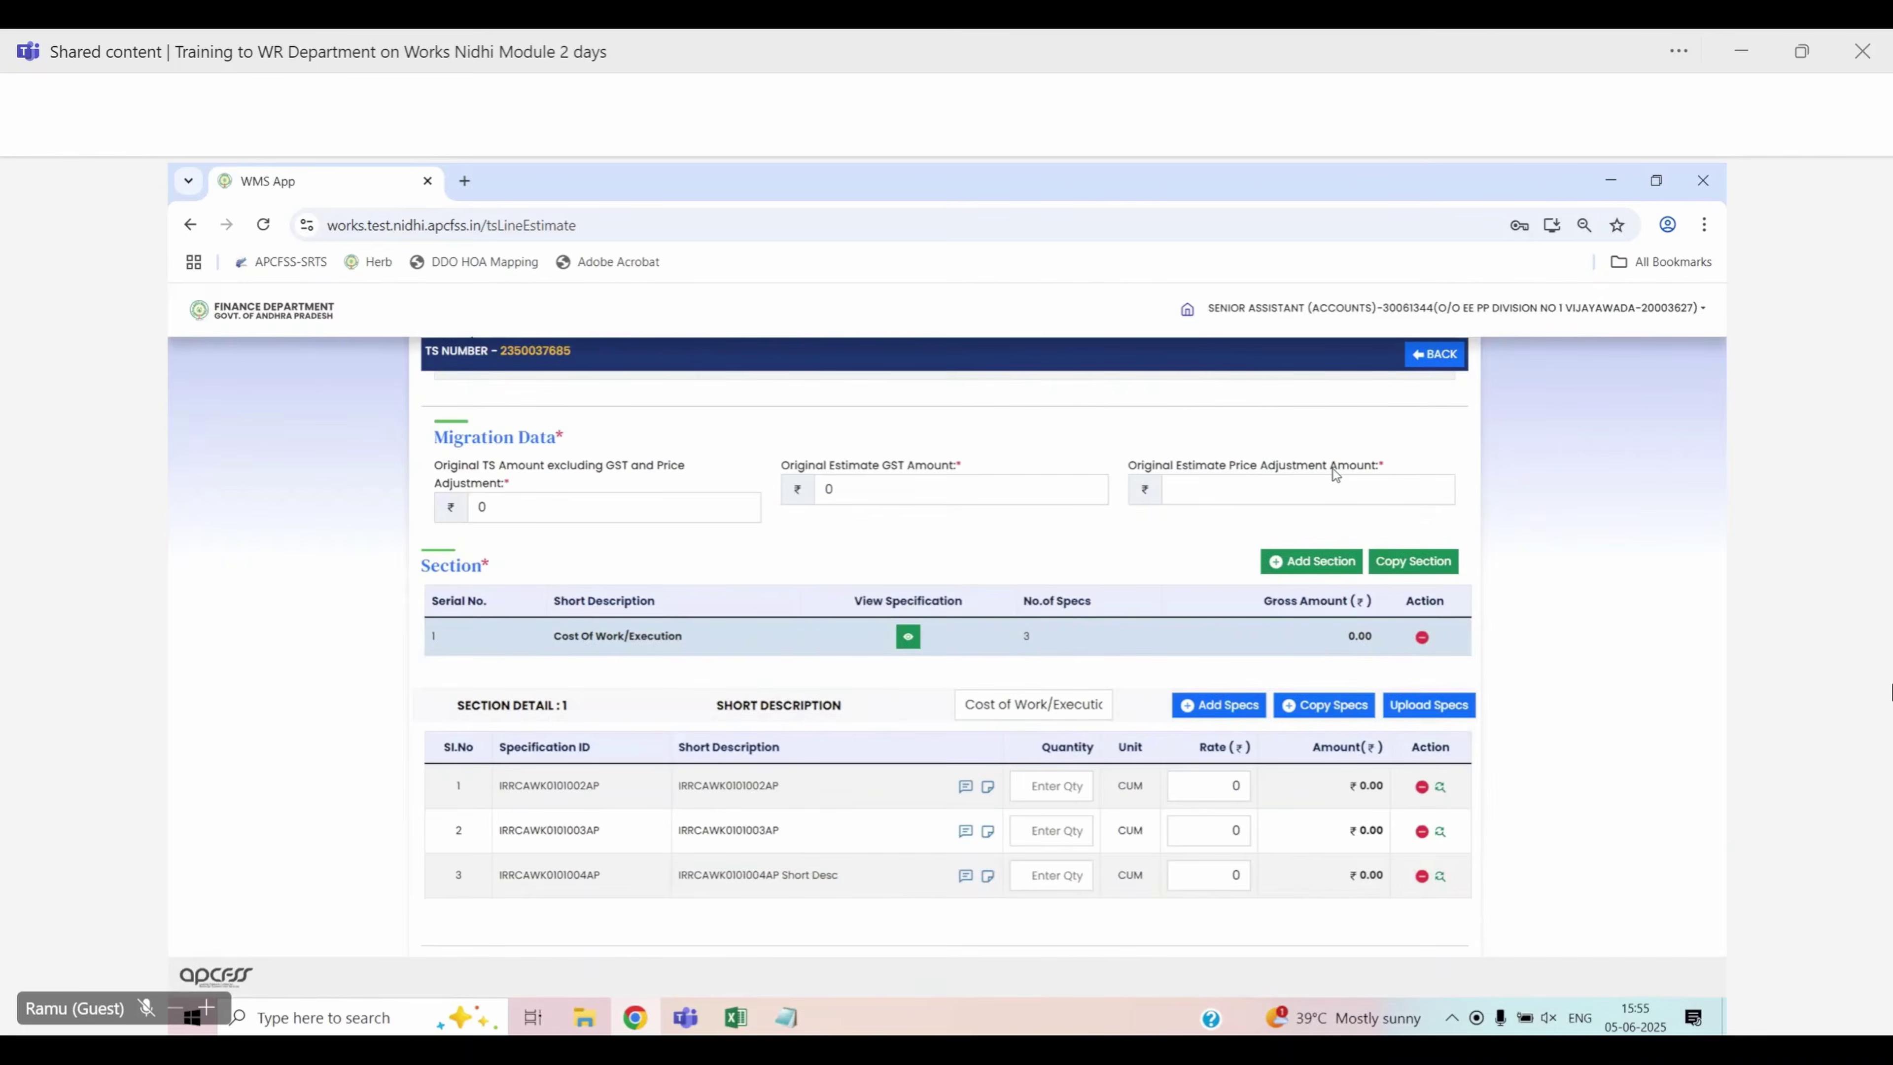
Enter quantity 5 at rate 20000 and quantity 4 at rate 10000 for the first two specifications
scroll(1118, 715, down, 1)
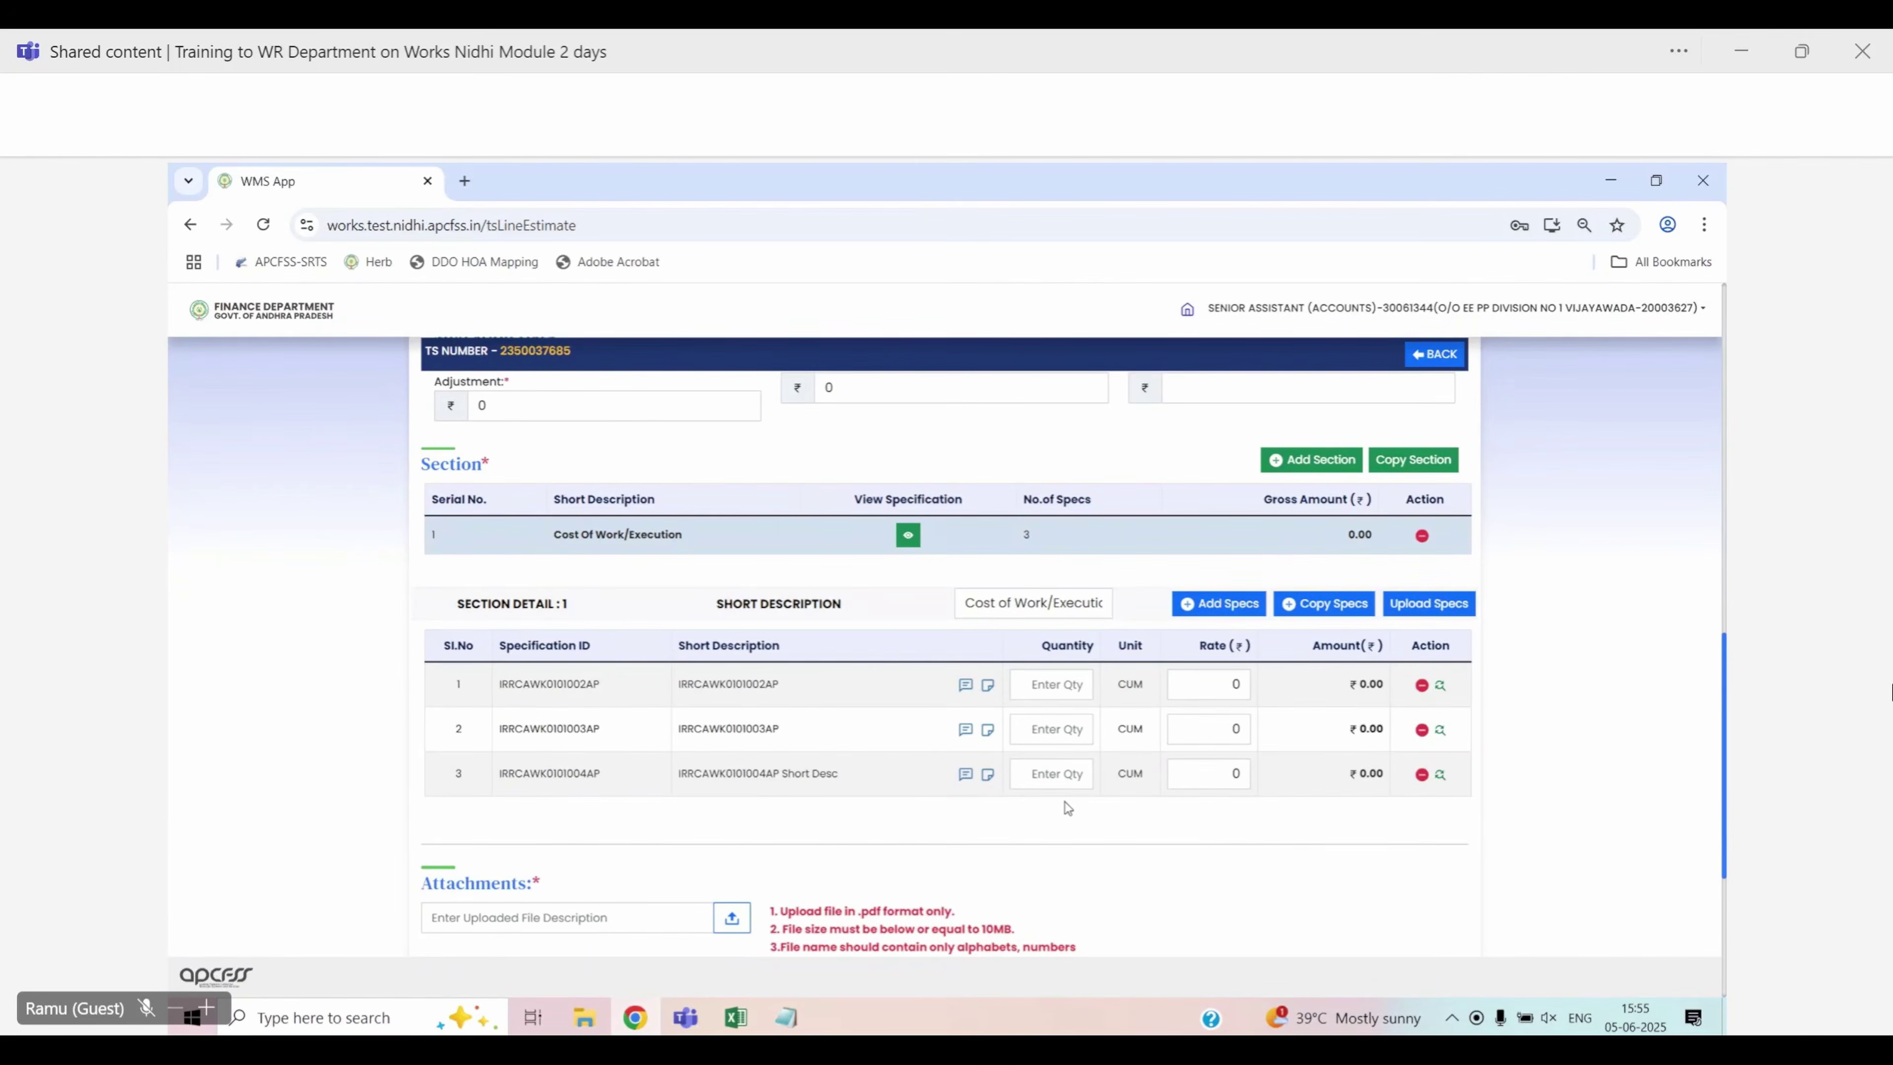
click(1064, 680)
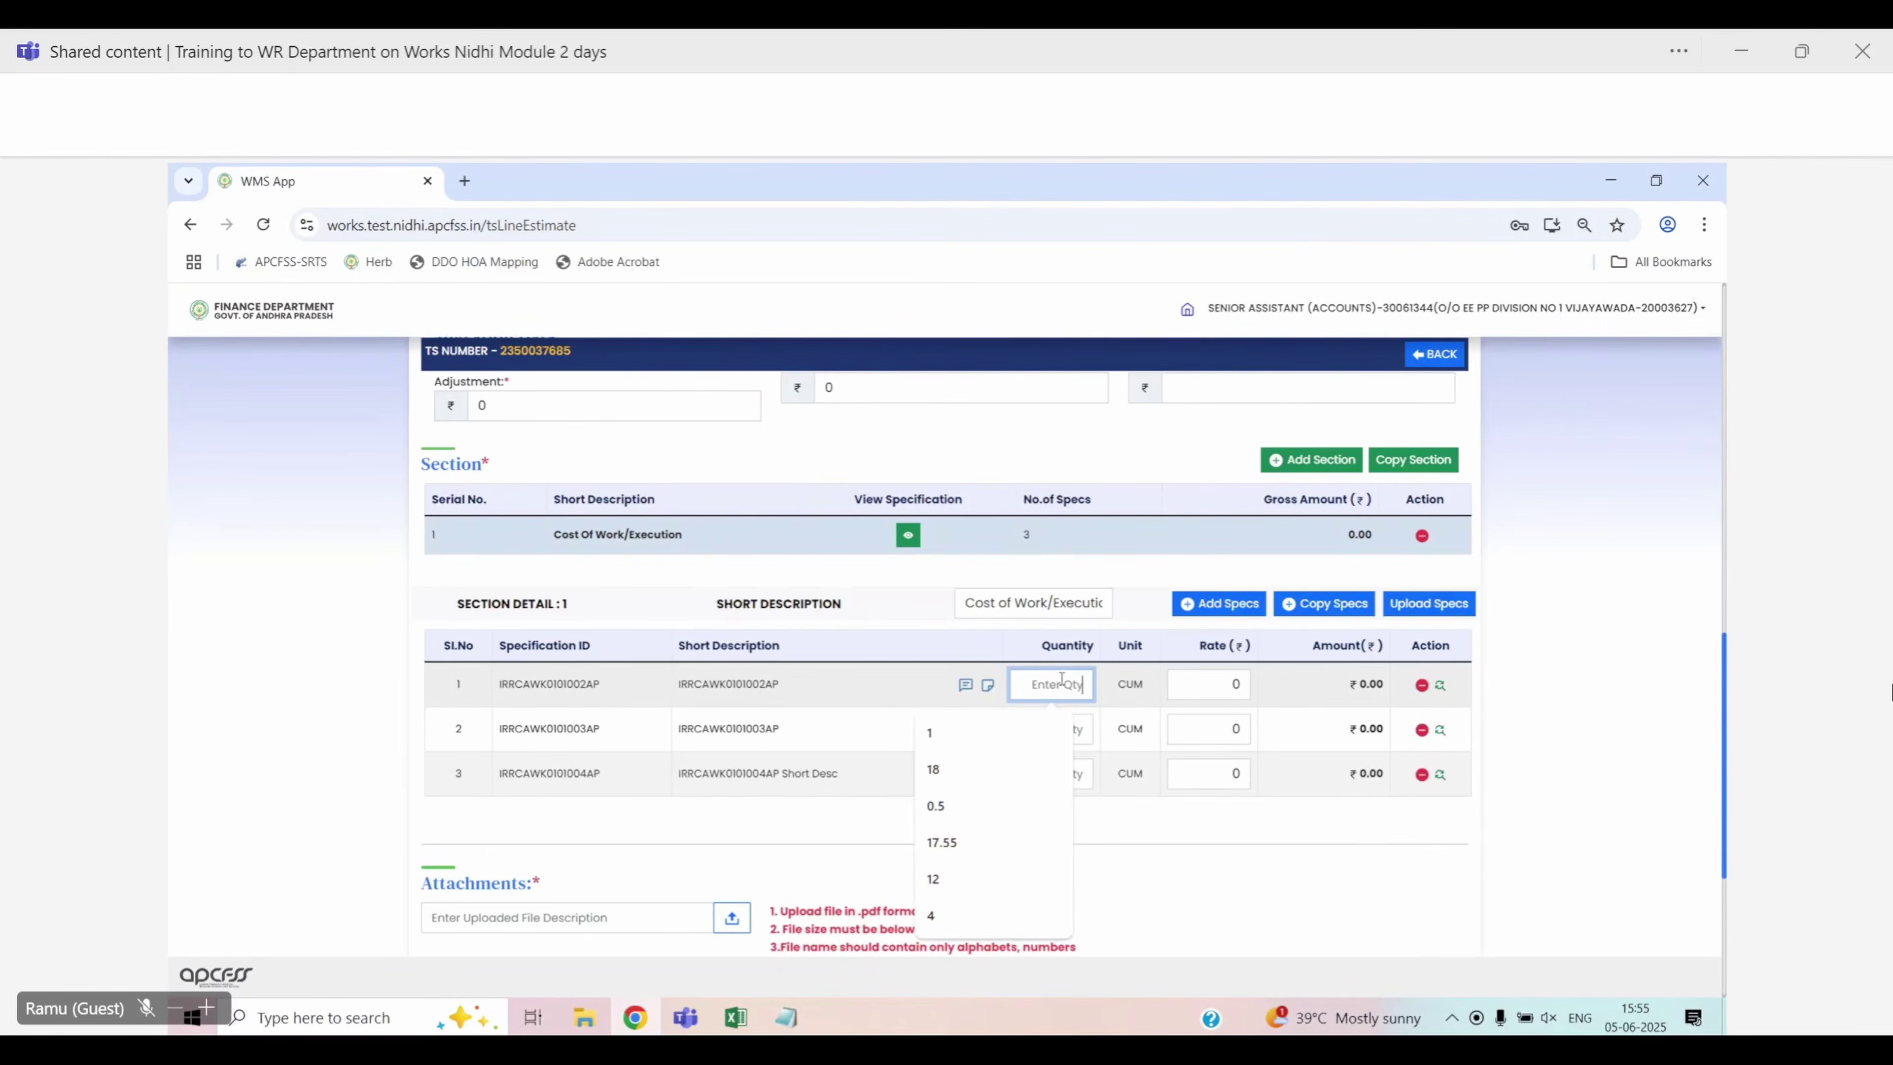
text(5)
click(1195, 690)
text(20000)
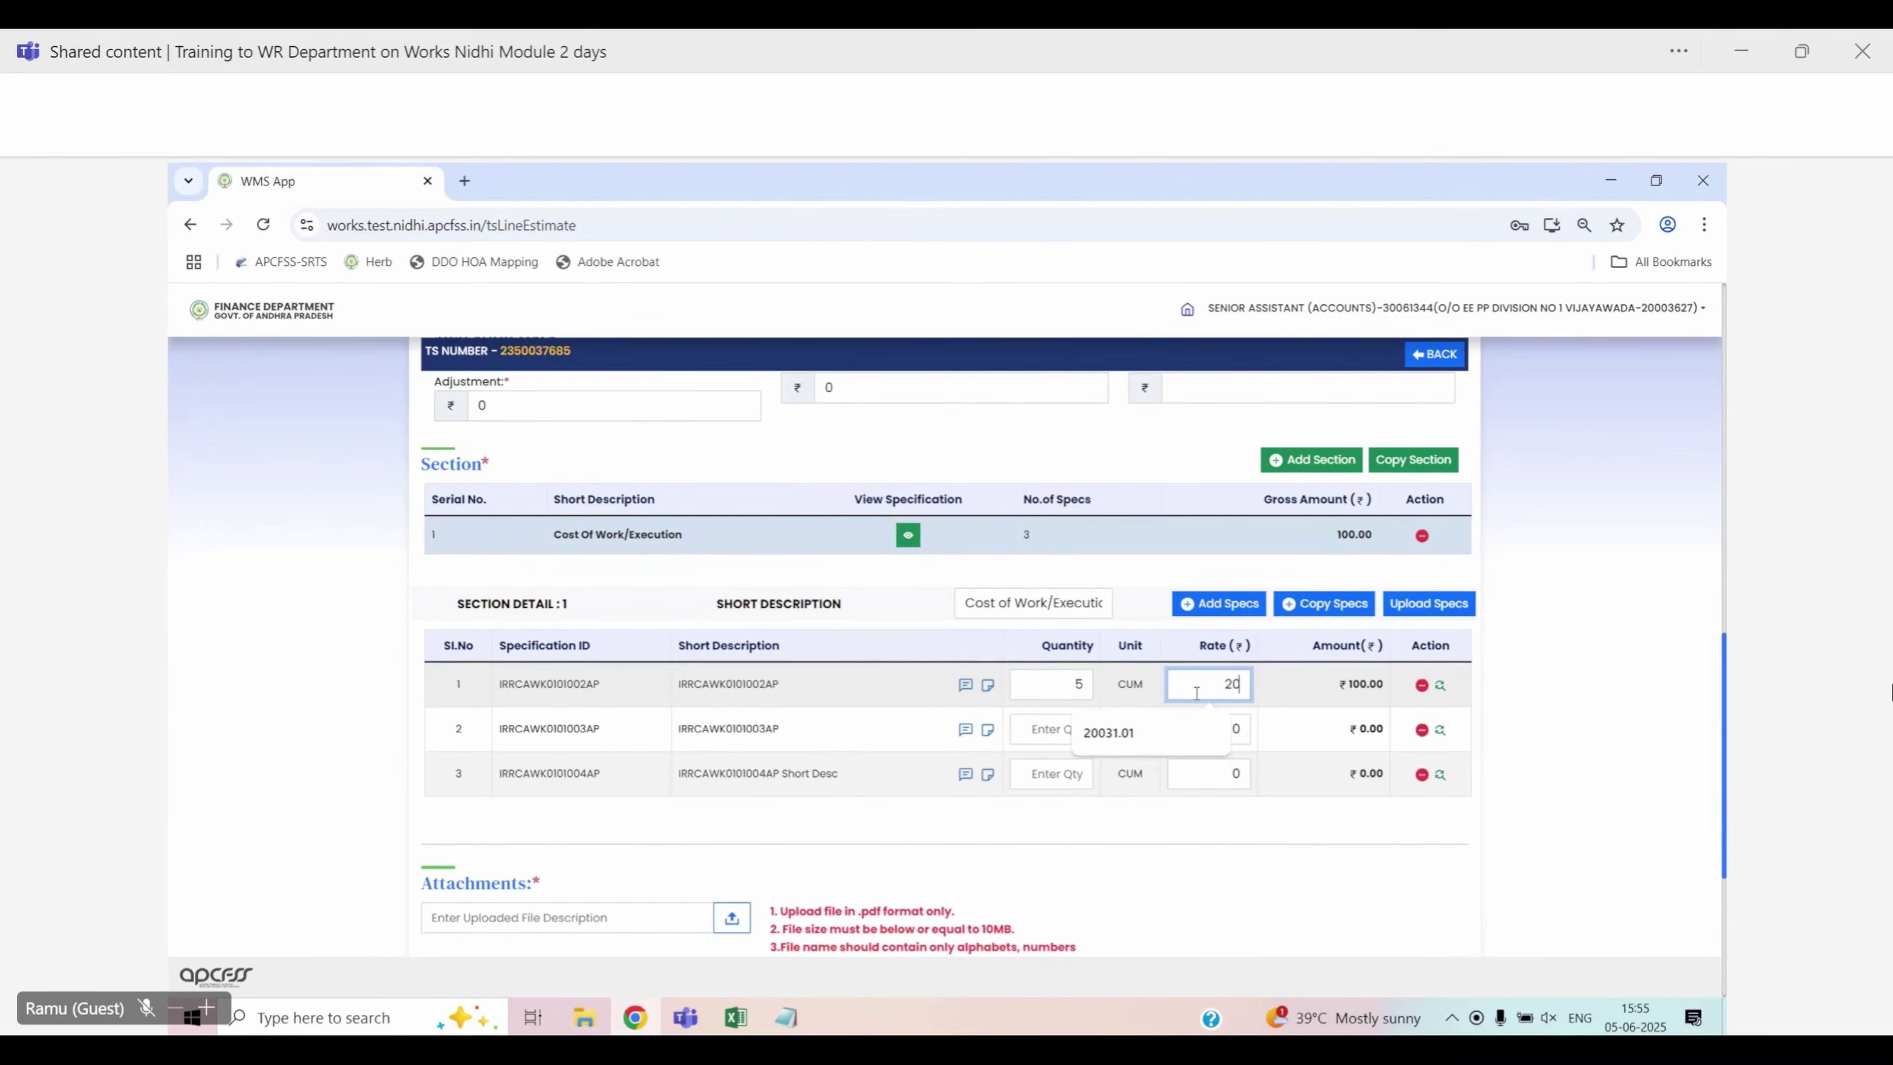
click(1051, 733)
text(4)
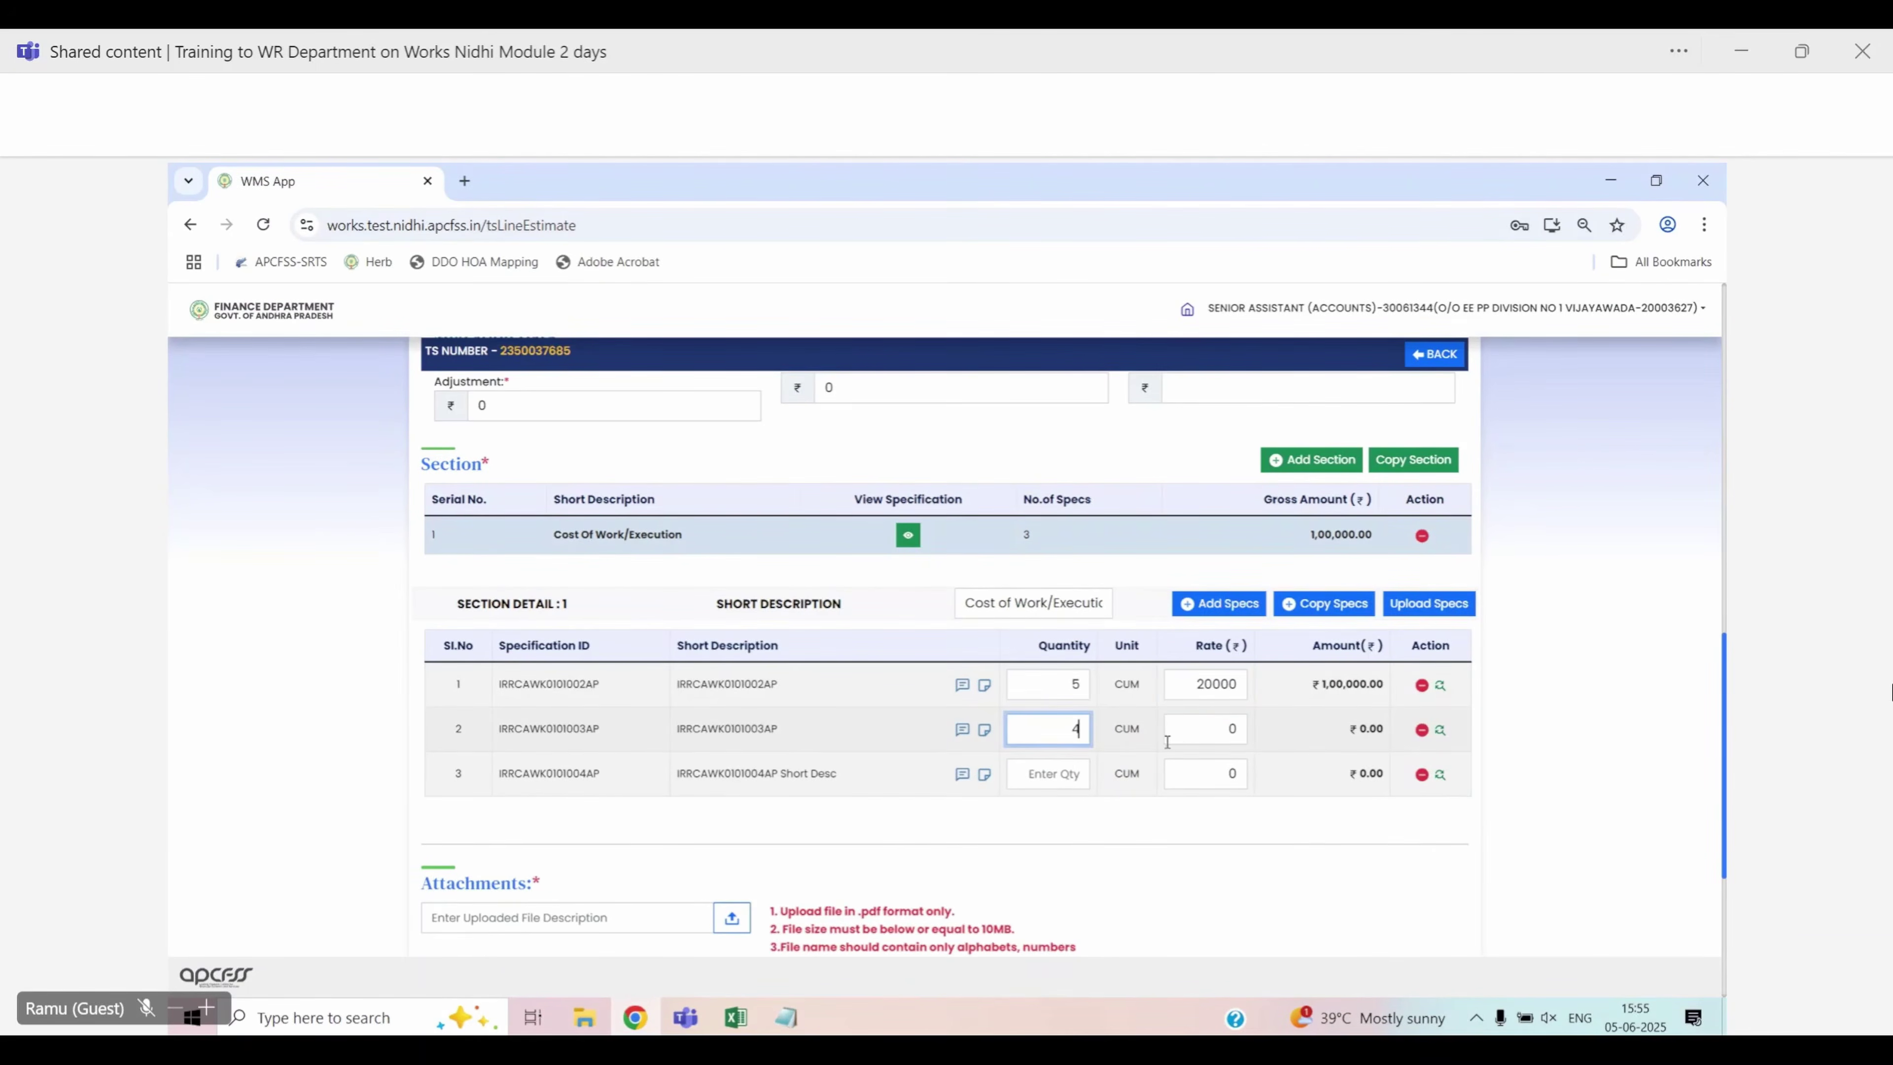
click(1180, 734)
text(10000)
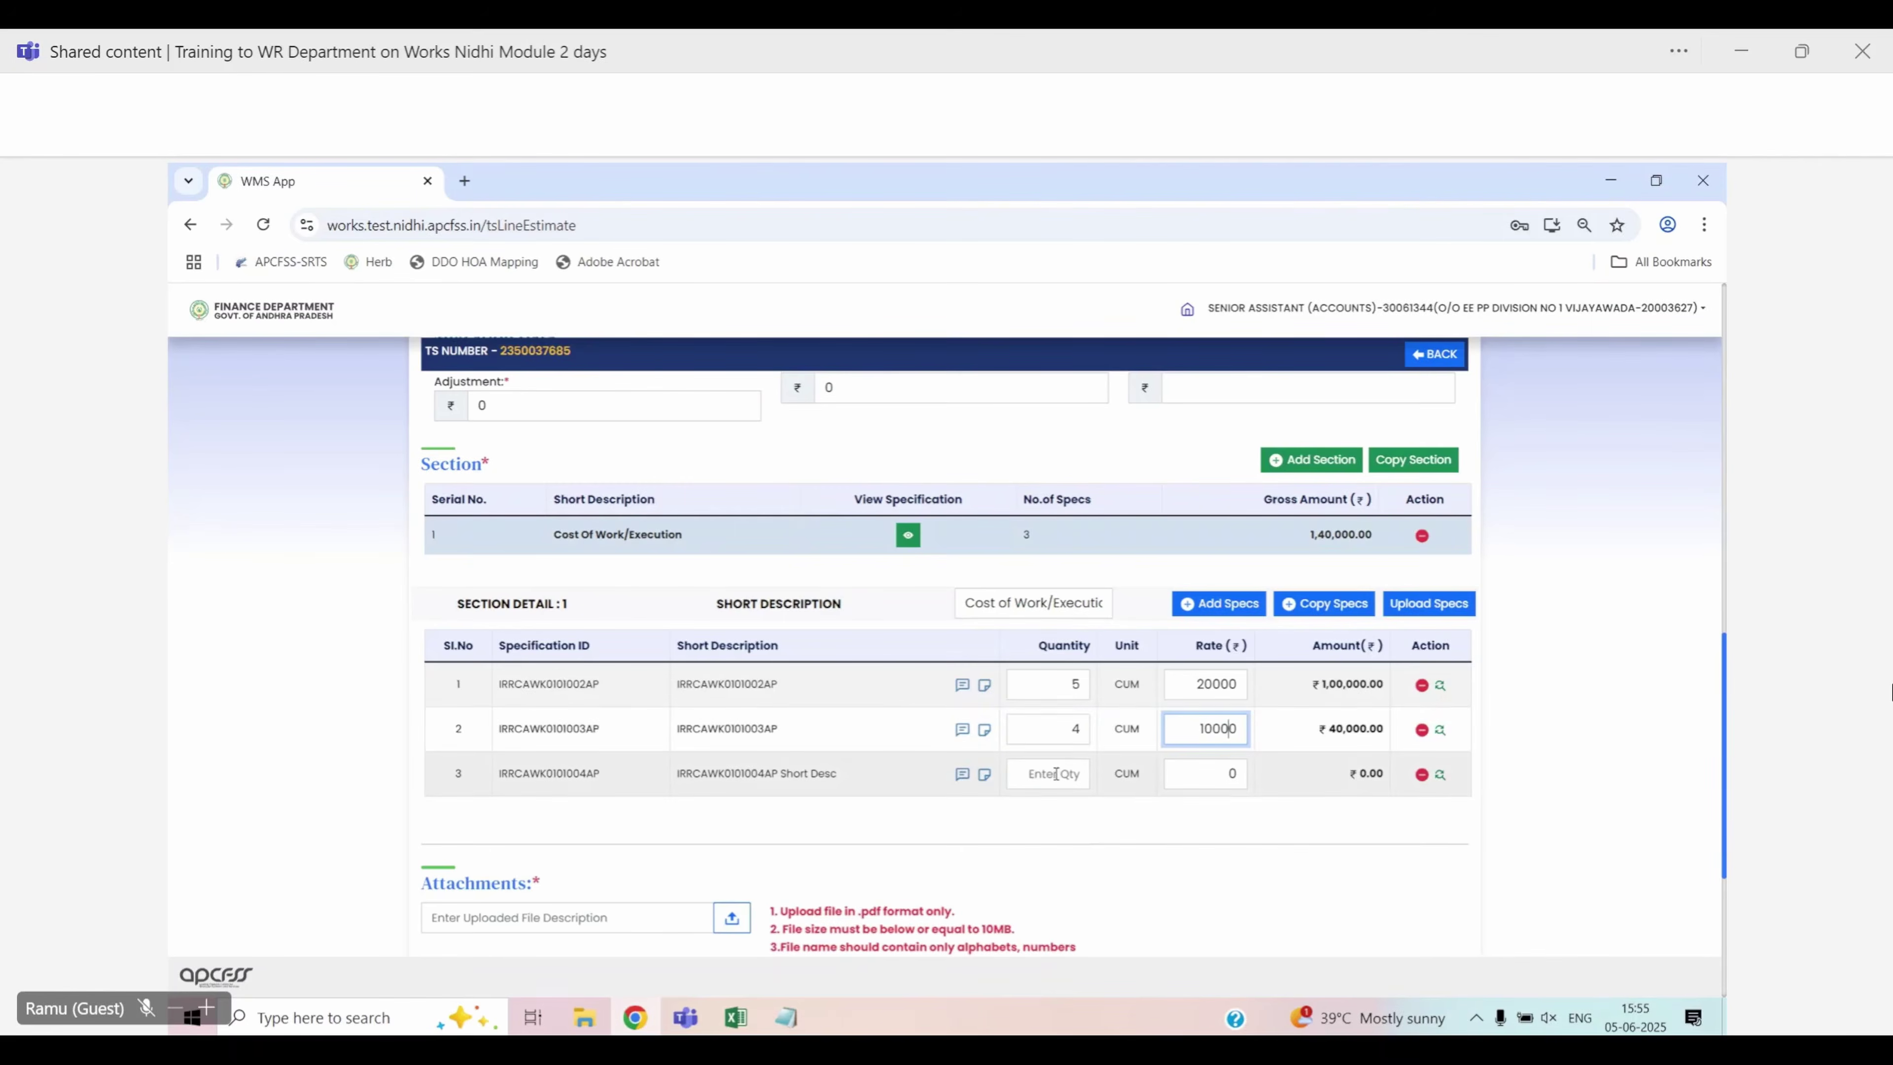
Give the third specification quantity 2 at rate 30000, bringing the section to ₹2,00,000.00
click(1056, 773)
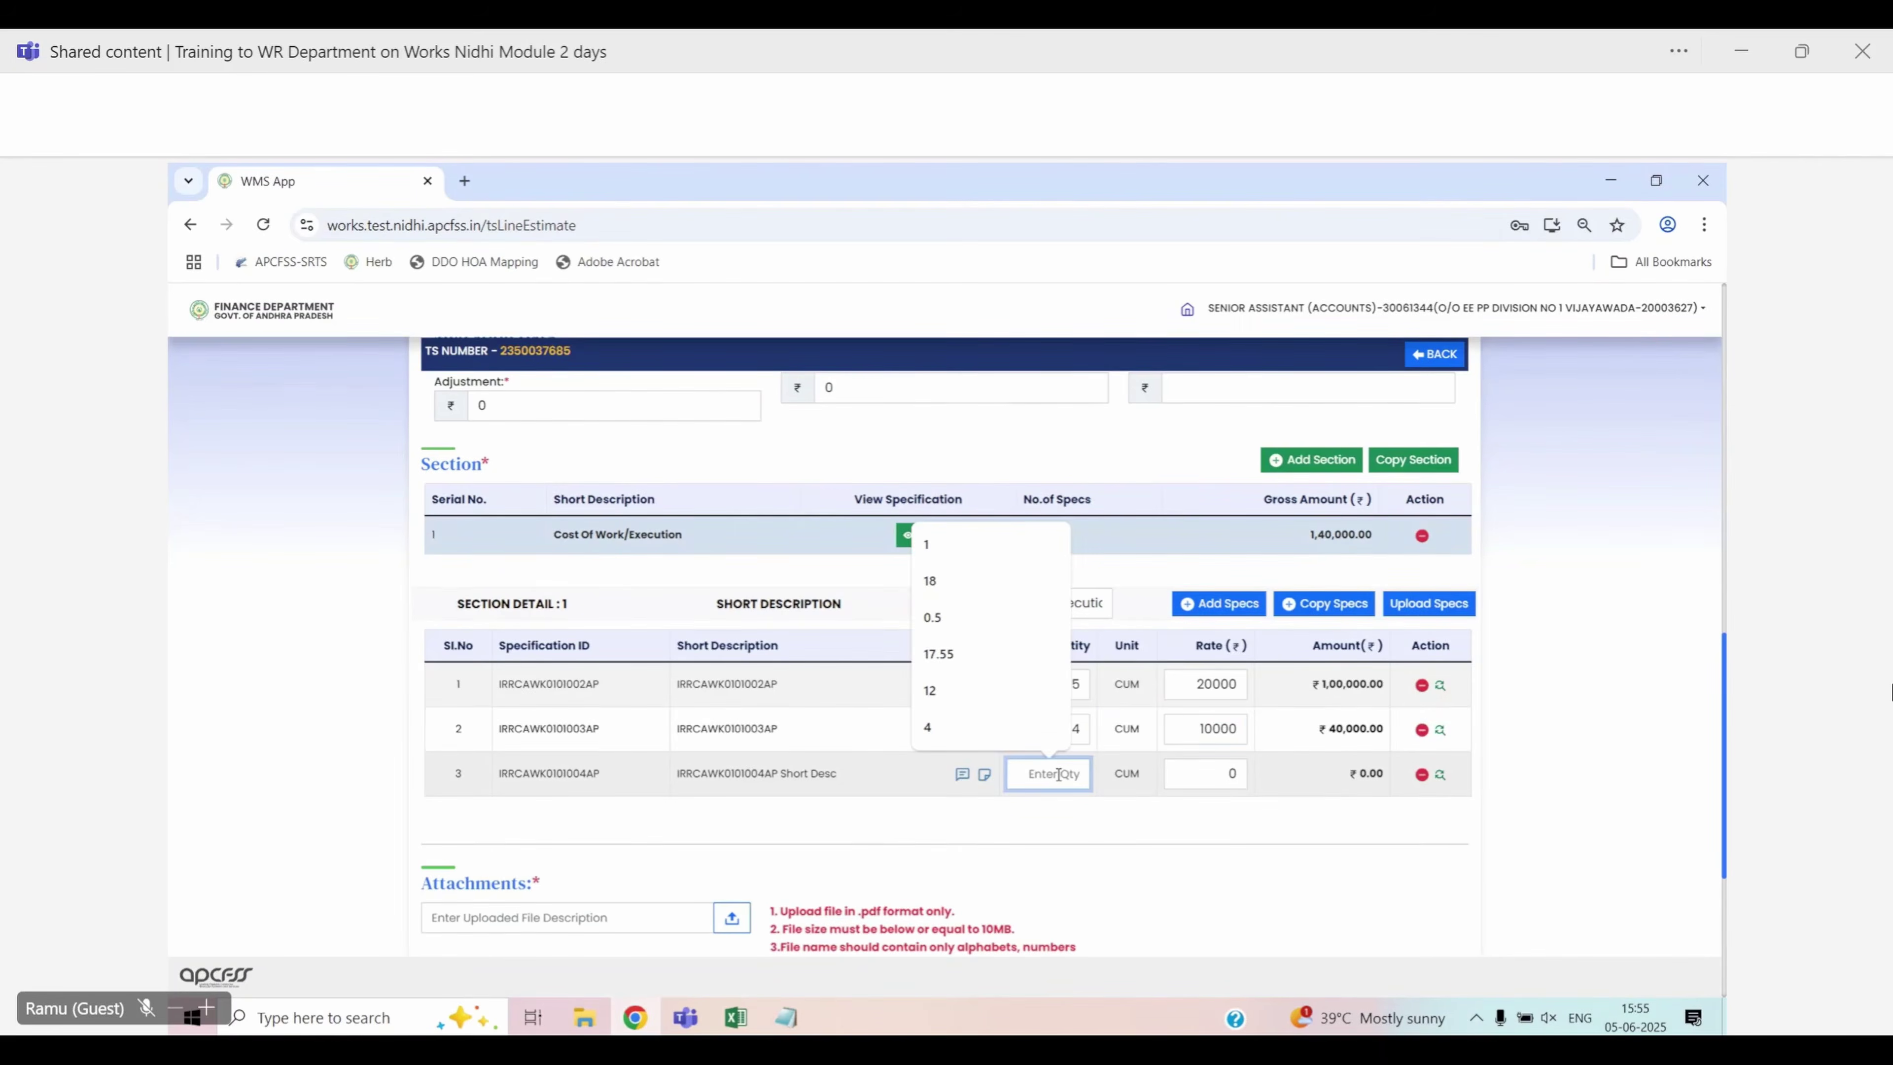
text(2)
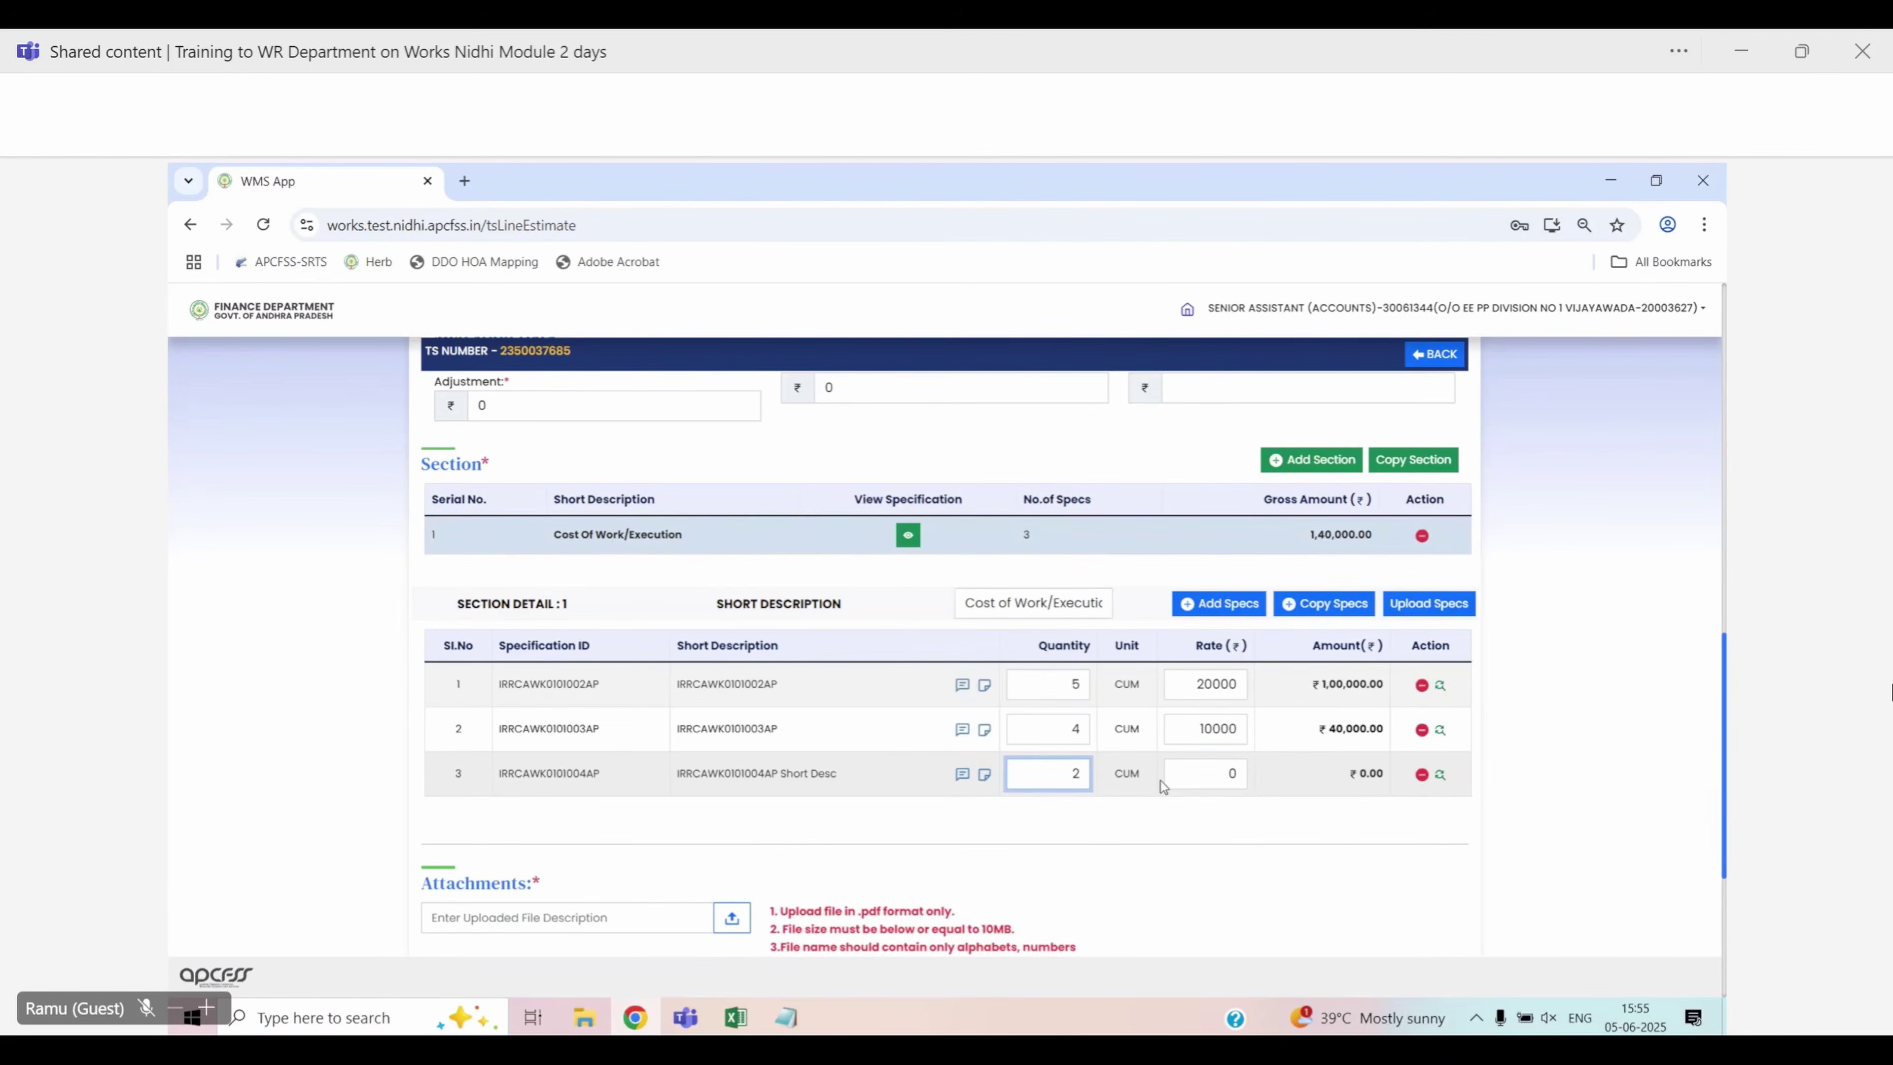
click(1208, 780)
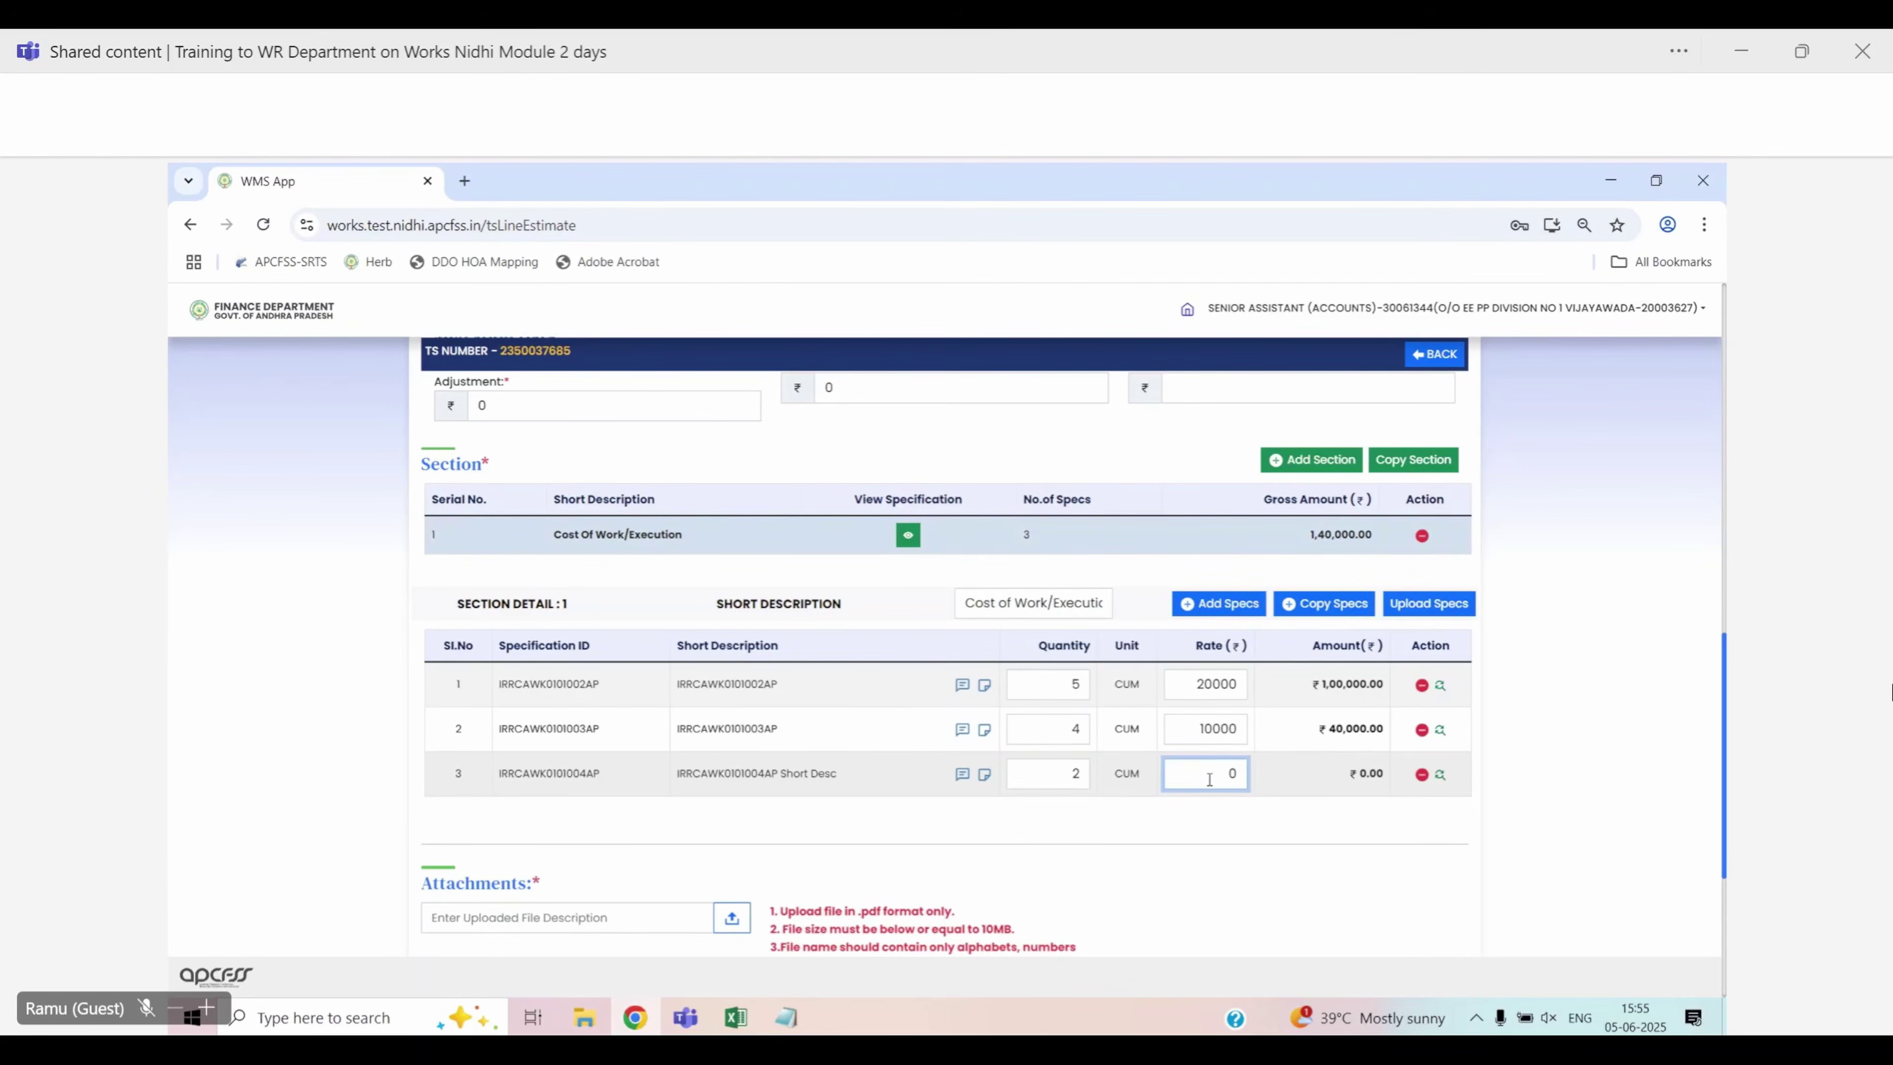
text(3000)
click(1311, 835)
scroll(1309, 837, up, 1)
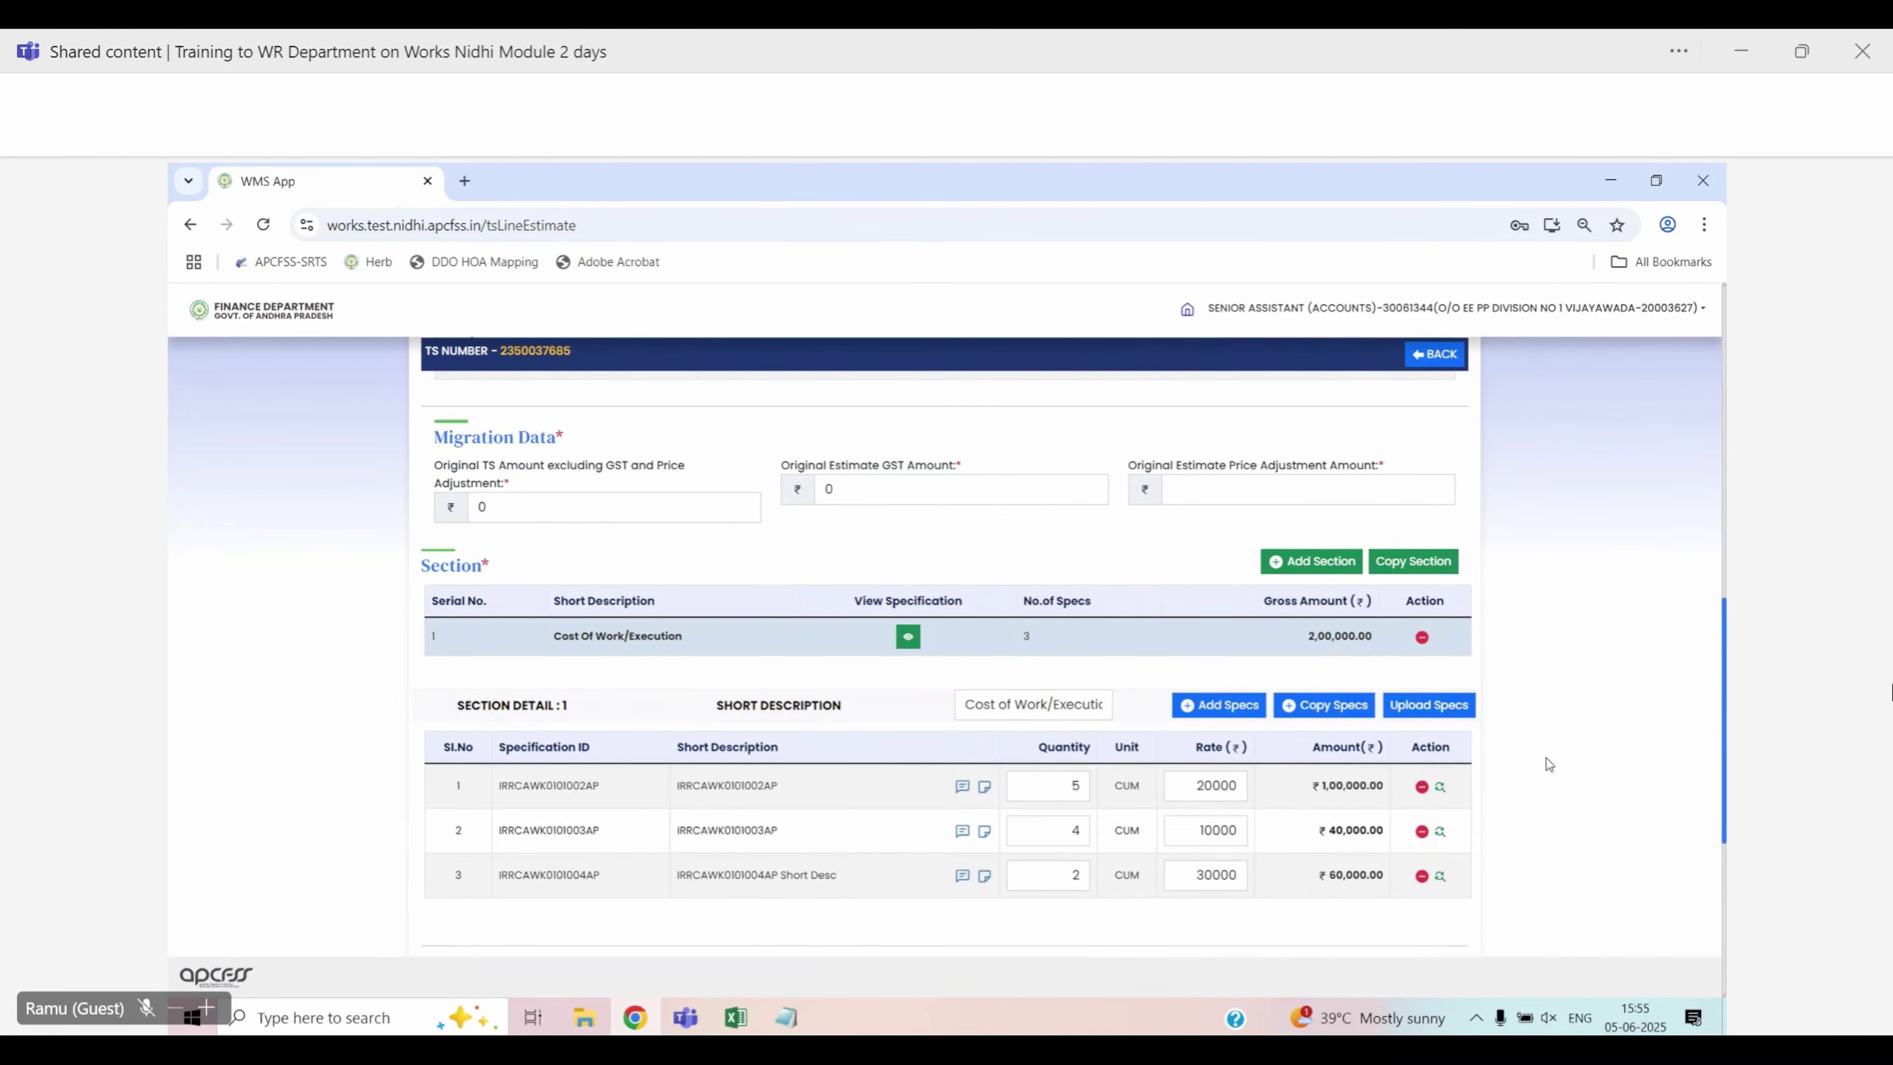
scroll(1545, 757, down, 1)
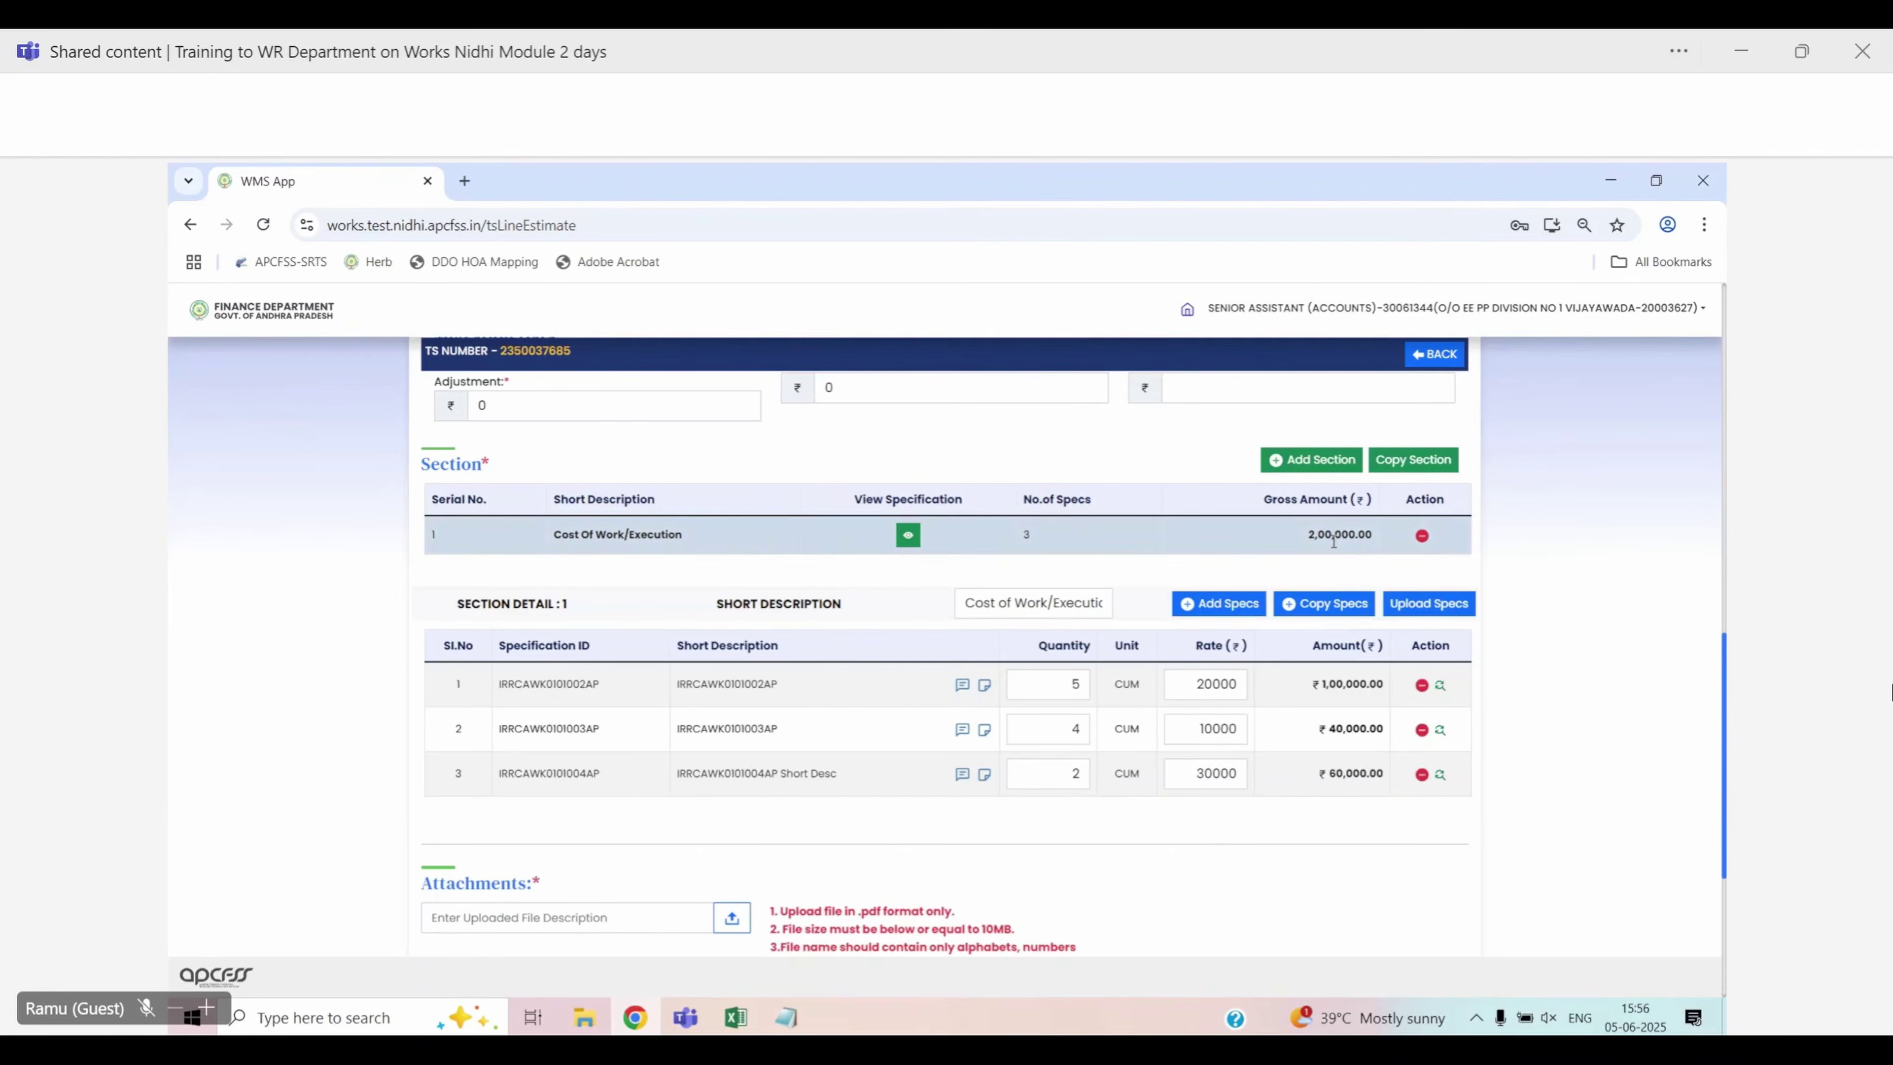
Add a Lumpsum Provisions section to the estimate's Section table
click(1309, 467)
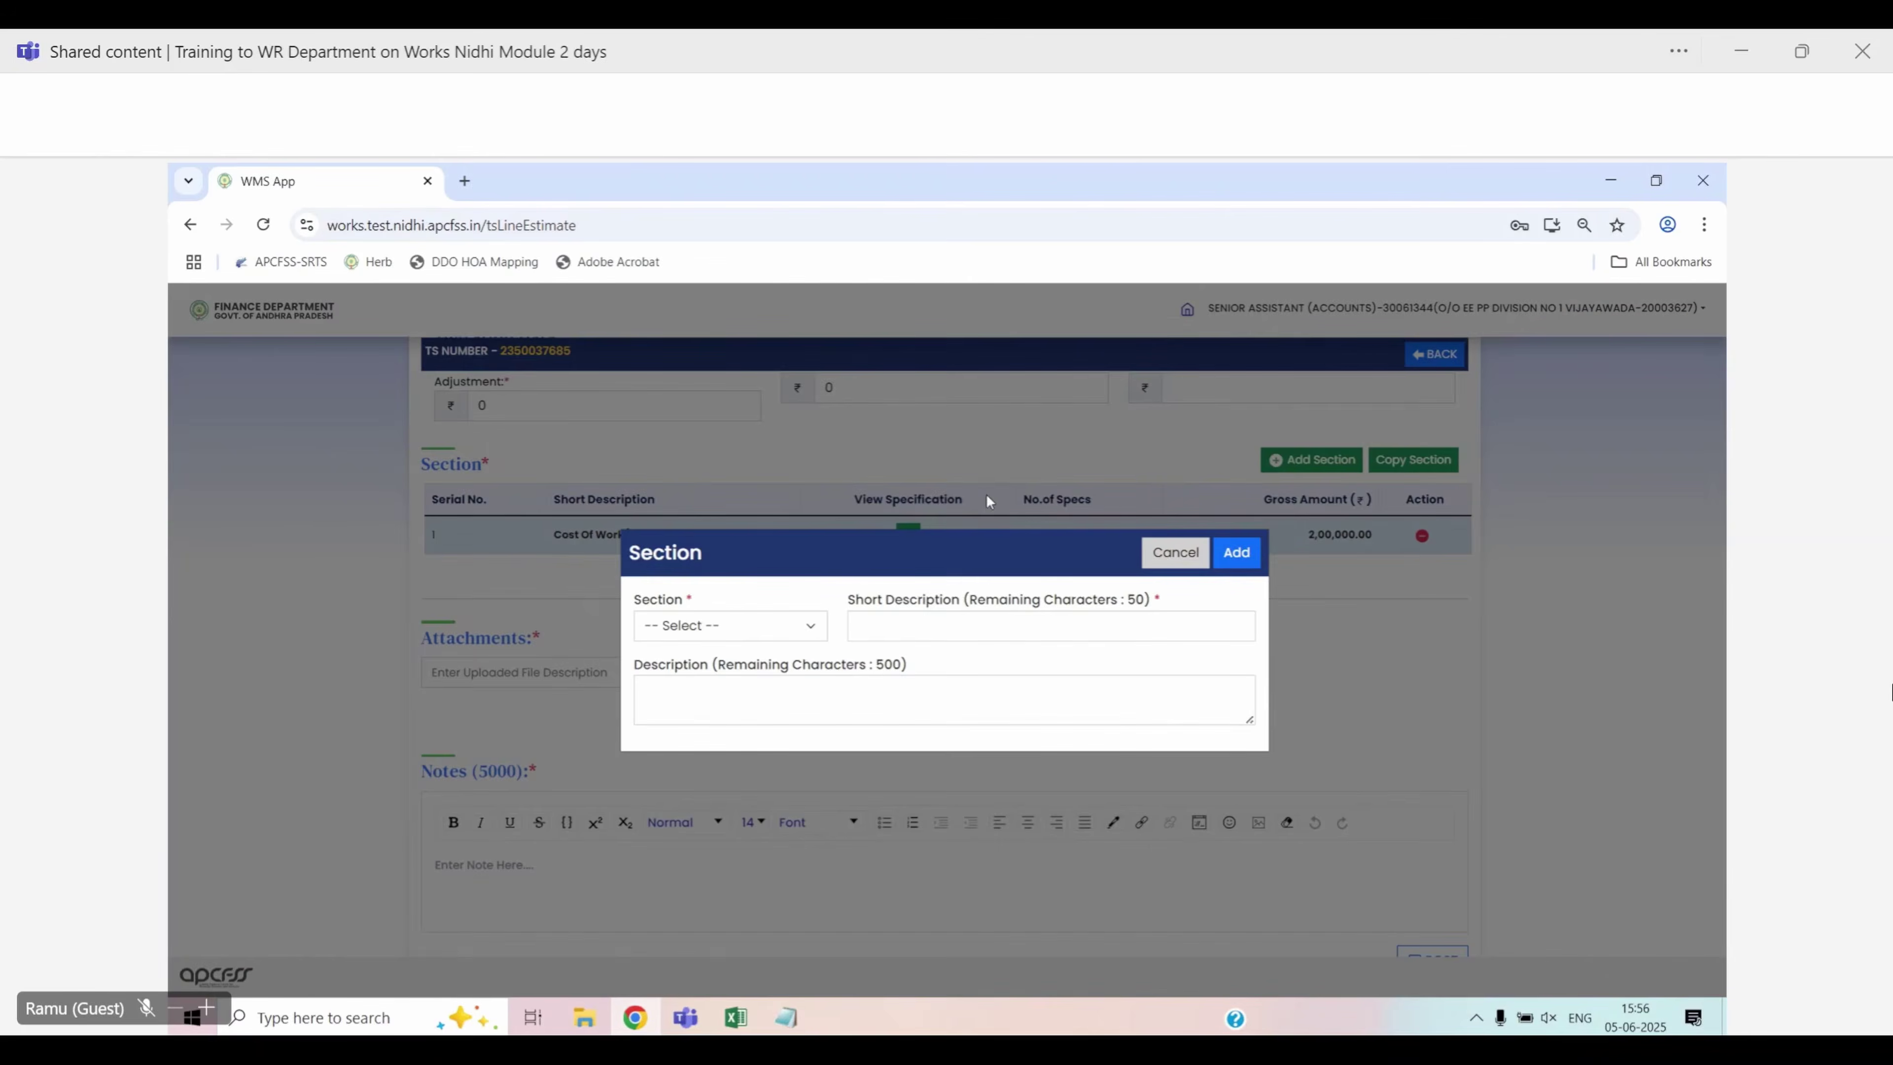
click(750, 630)
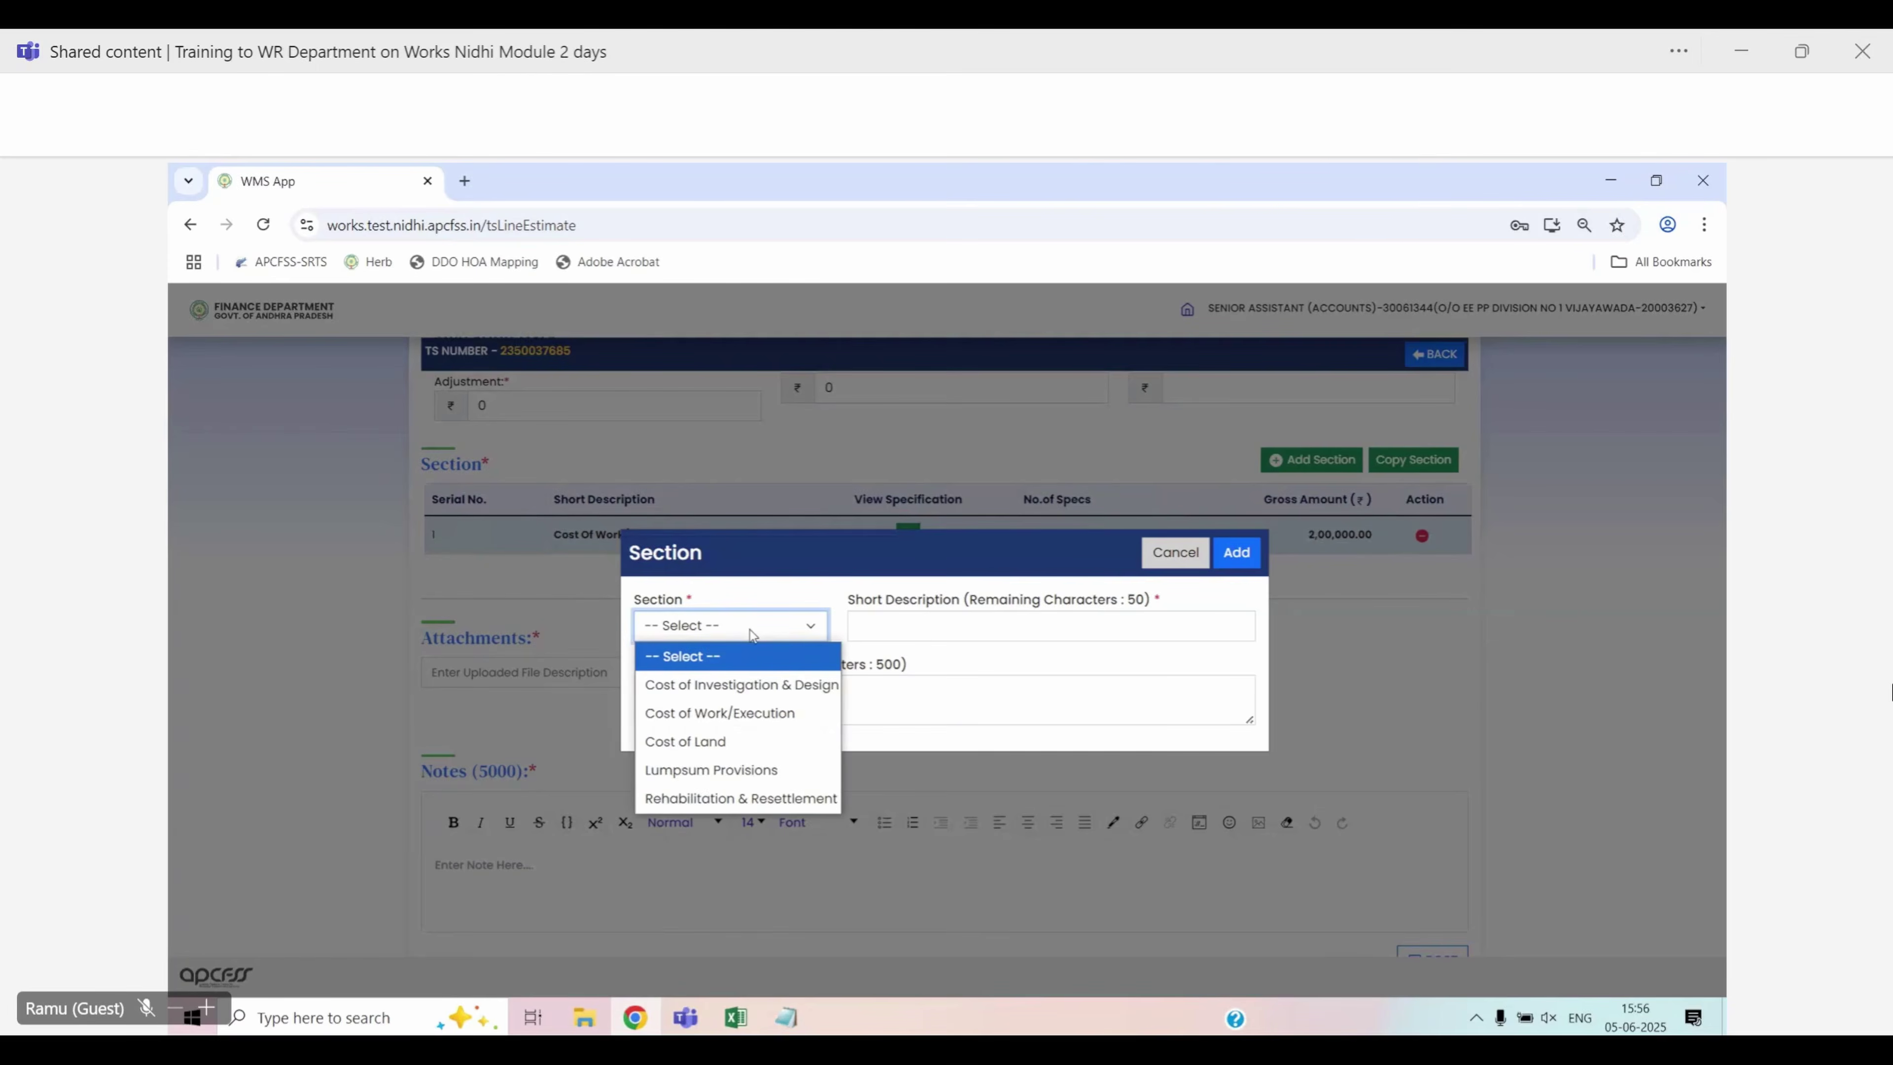
click(742, 771)
click(1233, 554)
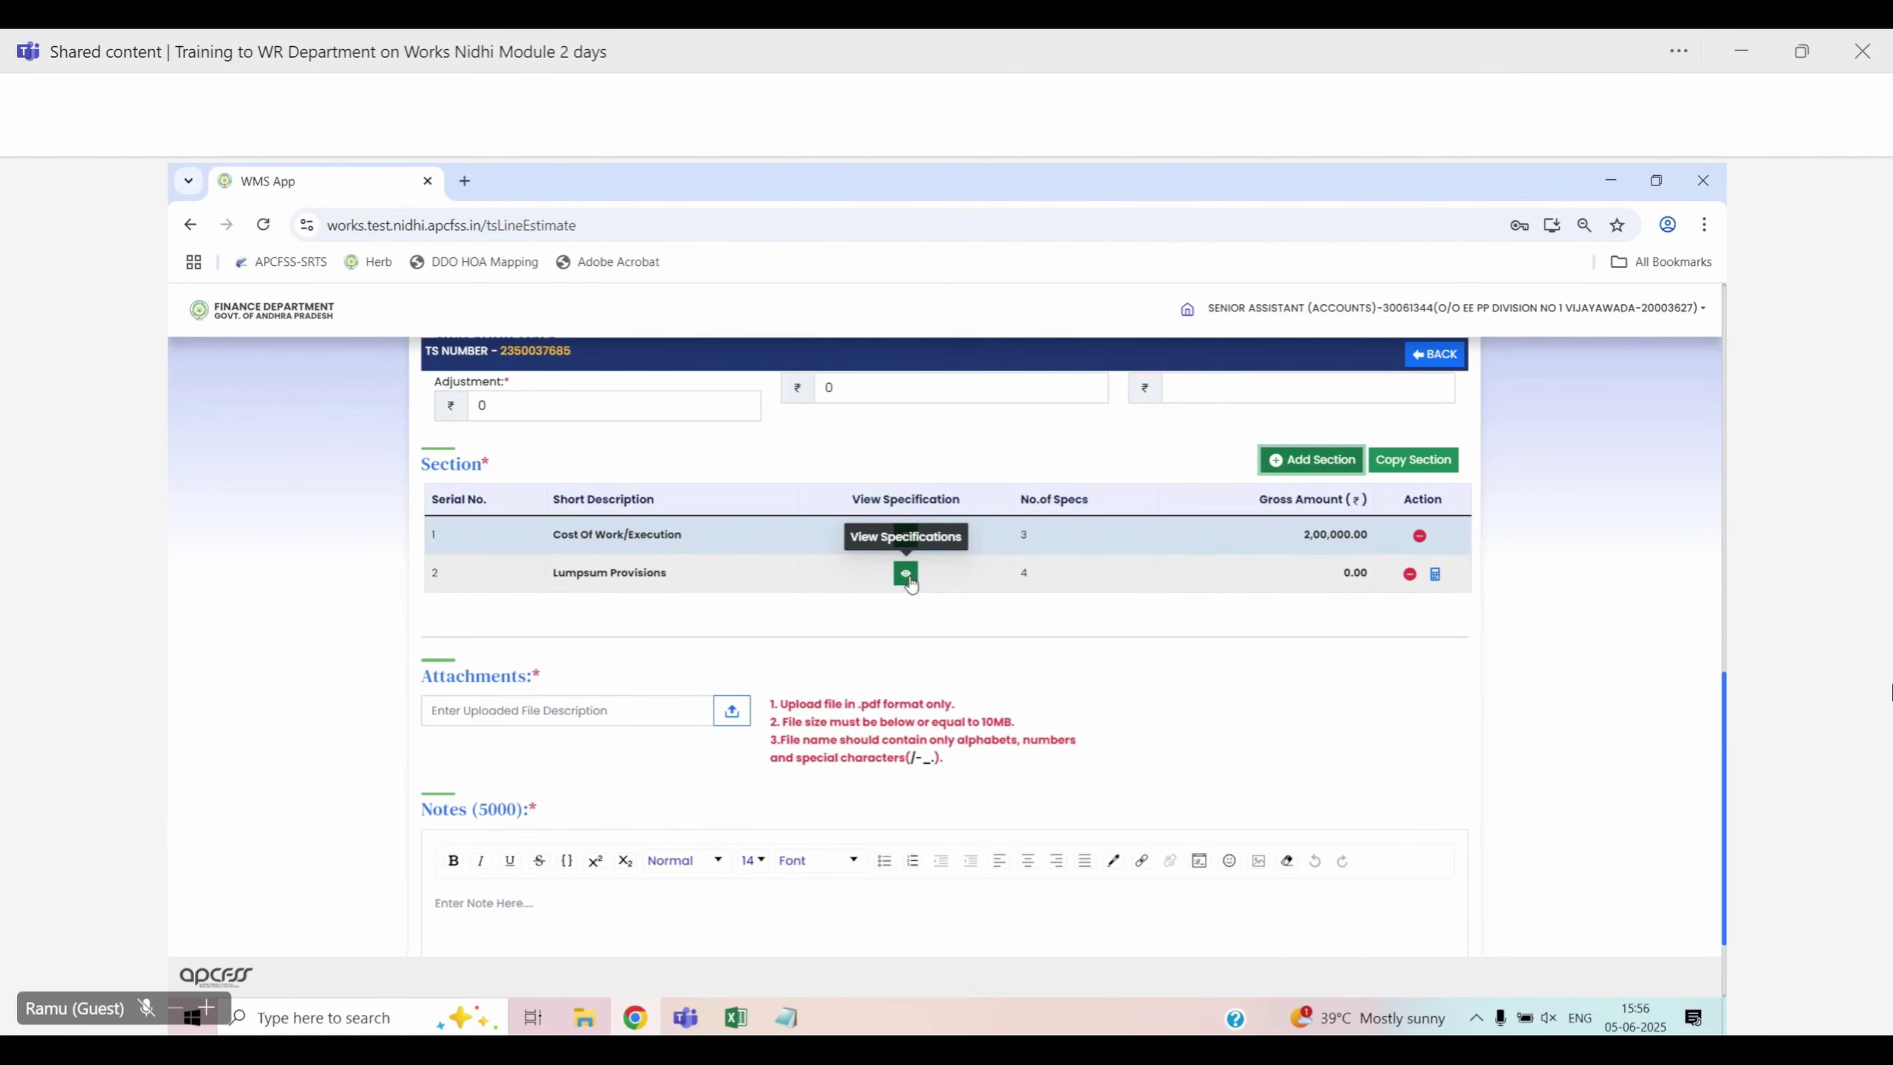
Set Seignorage Charges to 5000 and NAC Contribution quantity to 0.1 in Lumpsum Provisions
click(906, 574)
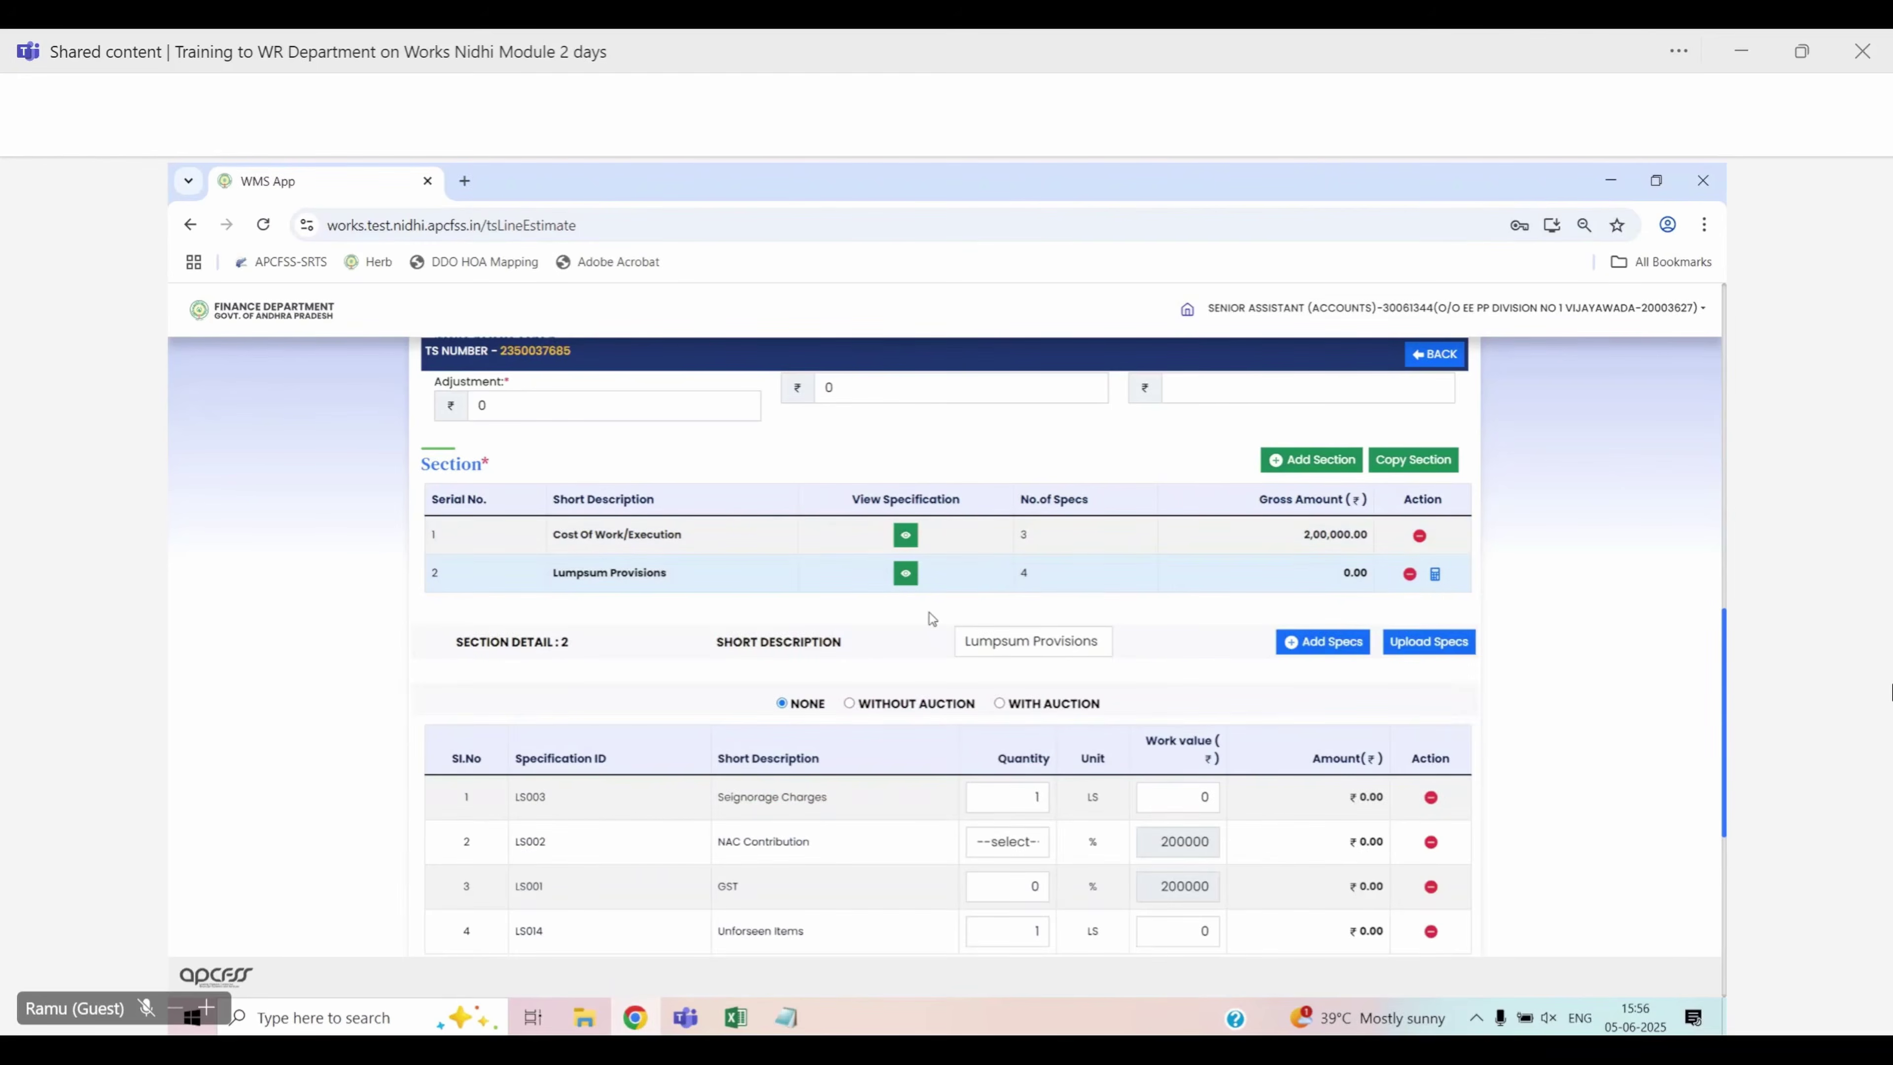
scroll(929, 612, down, 2)
click(1194, 701)
text(5000)
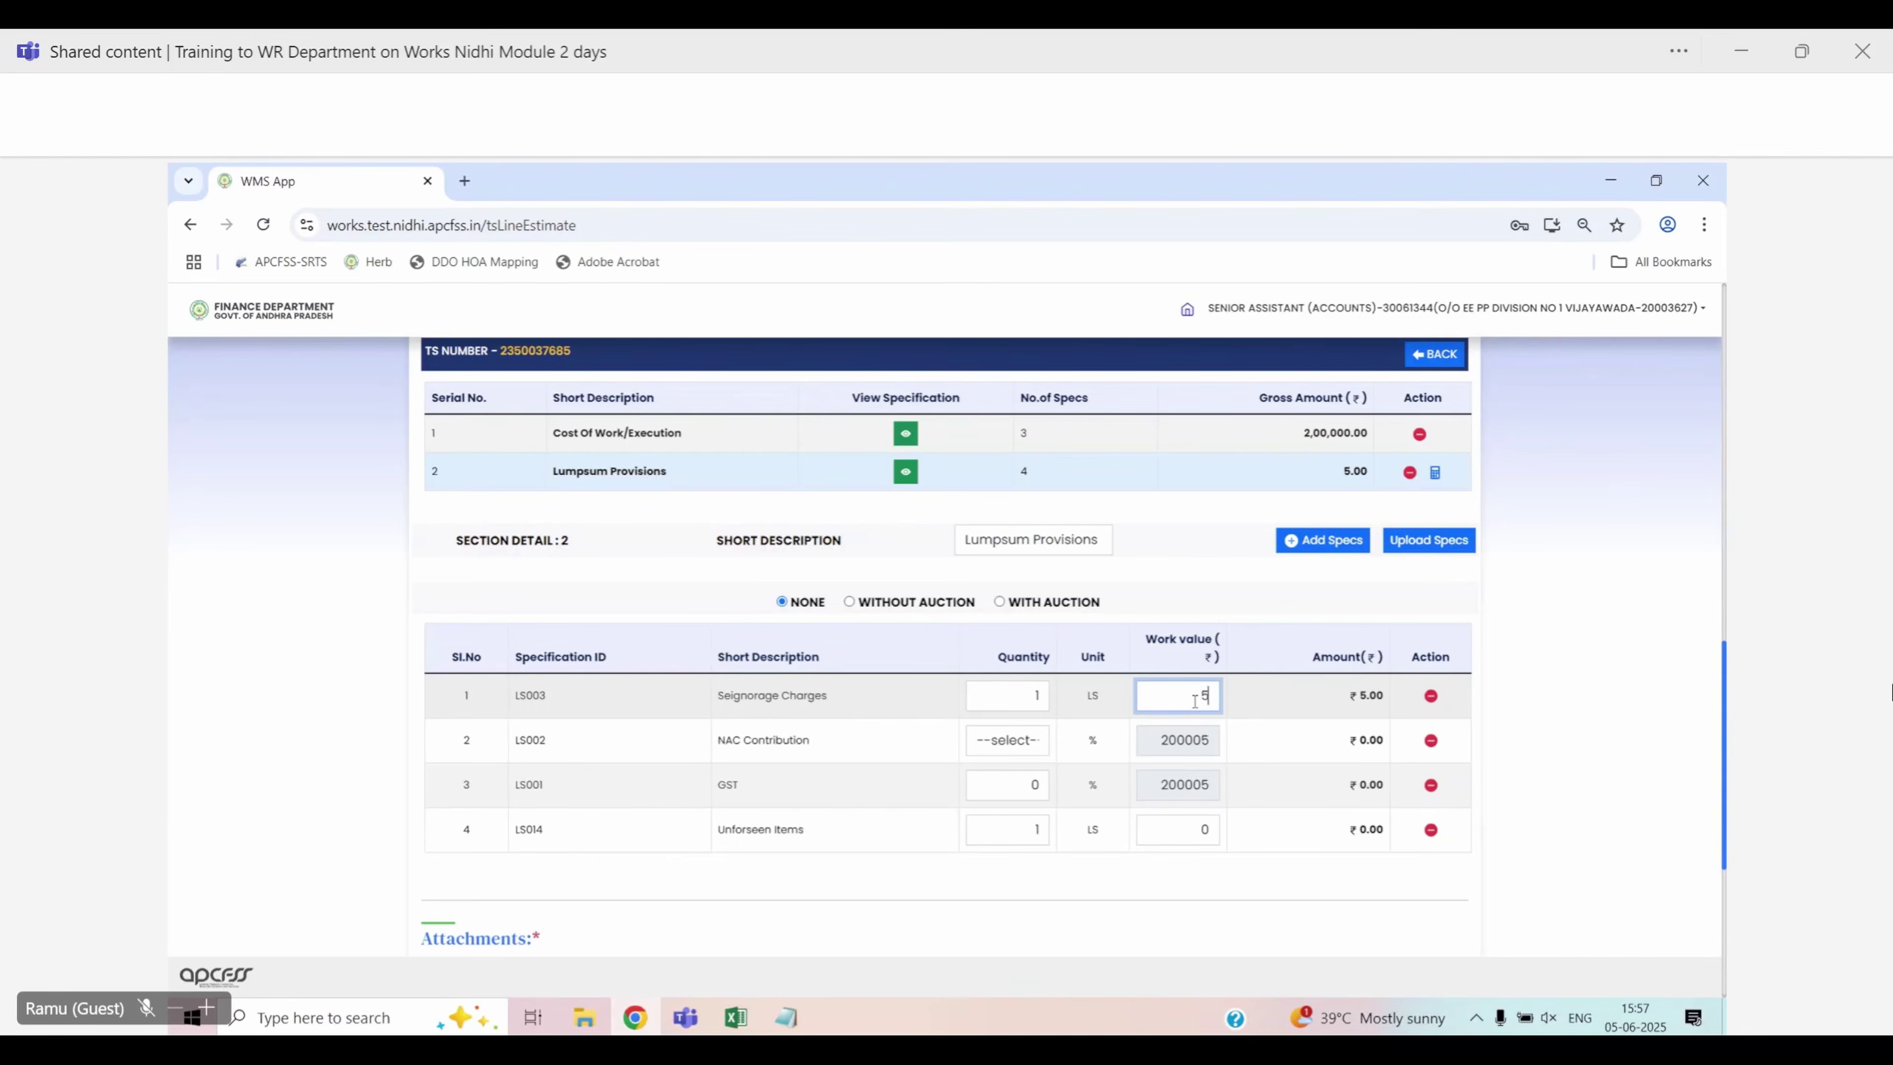
click(1021, 742)
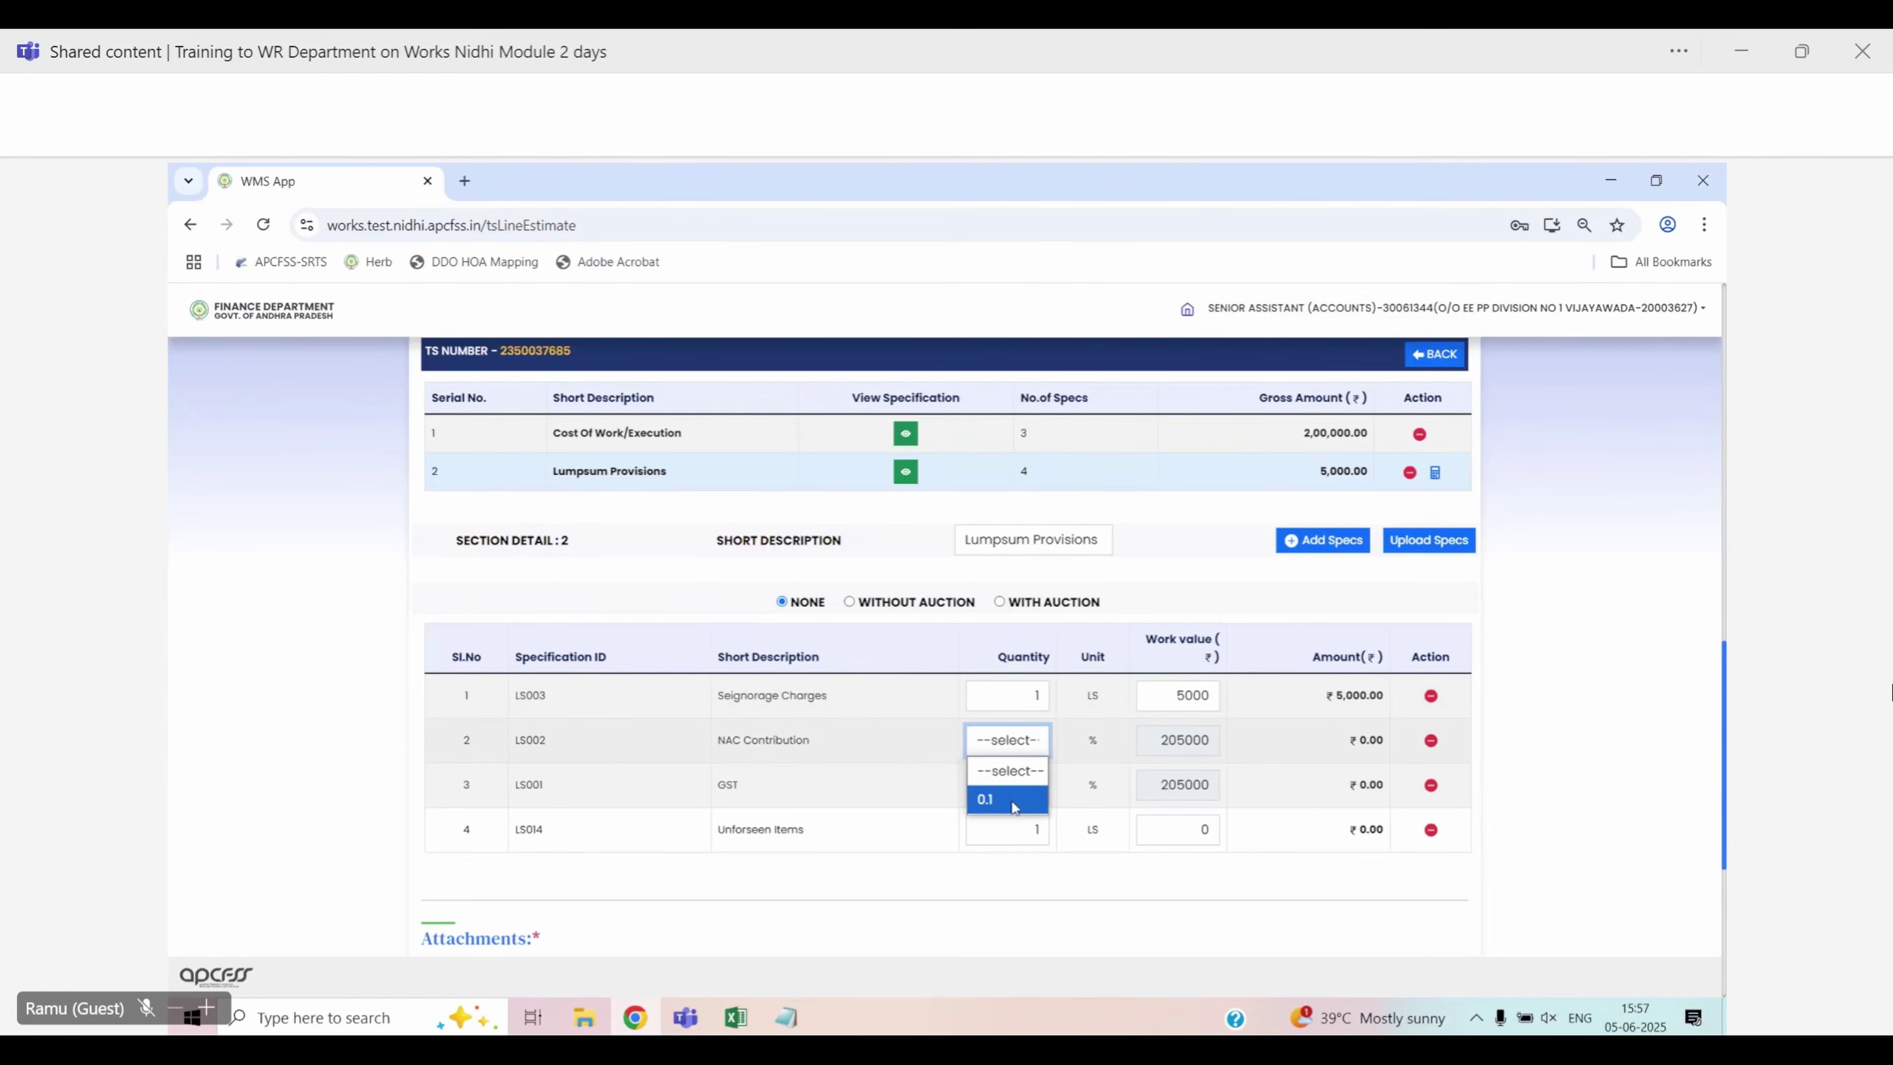
click(1012, 800)
Set GST to 18 and Unforeseen Items to 1000, then calculate the charges to ₹43,142.00
click(1012, 790)
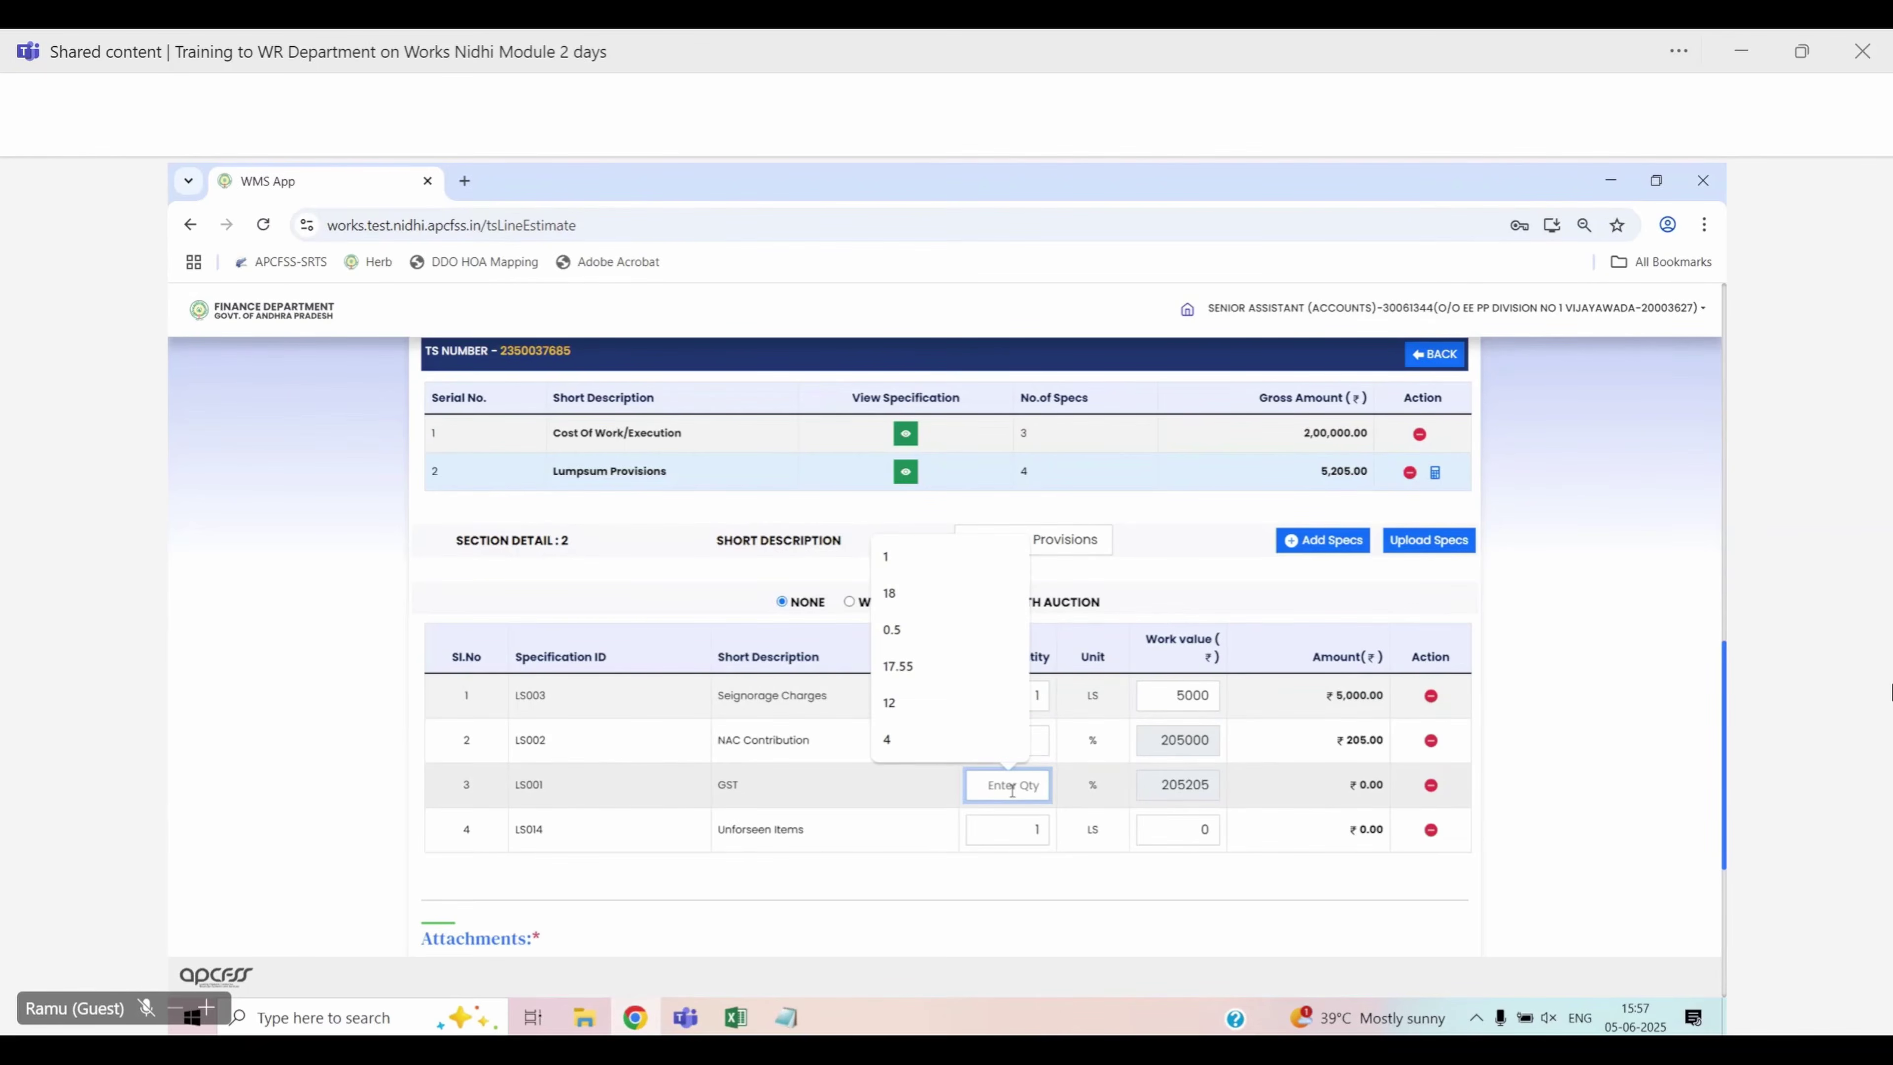
text(18)
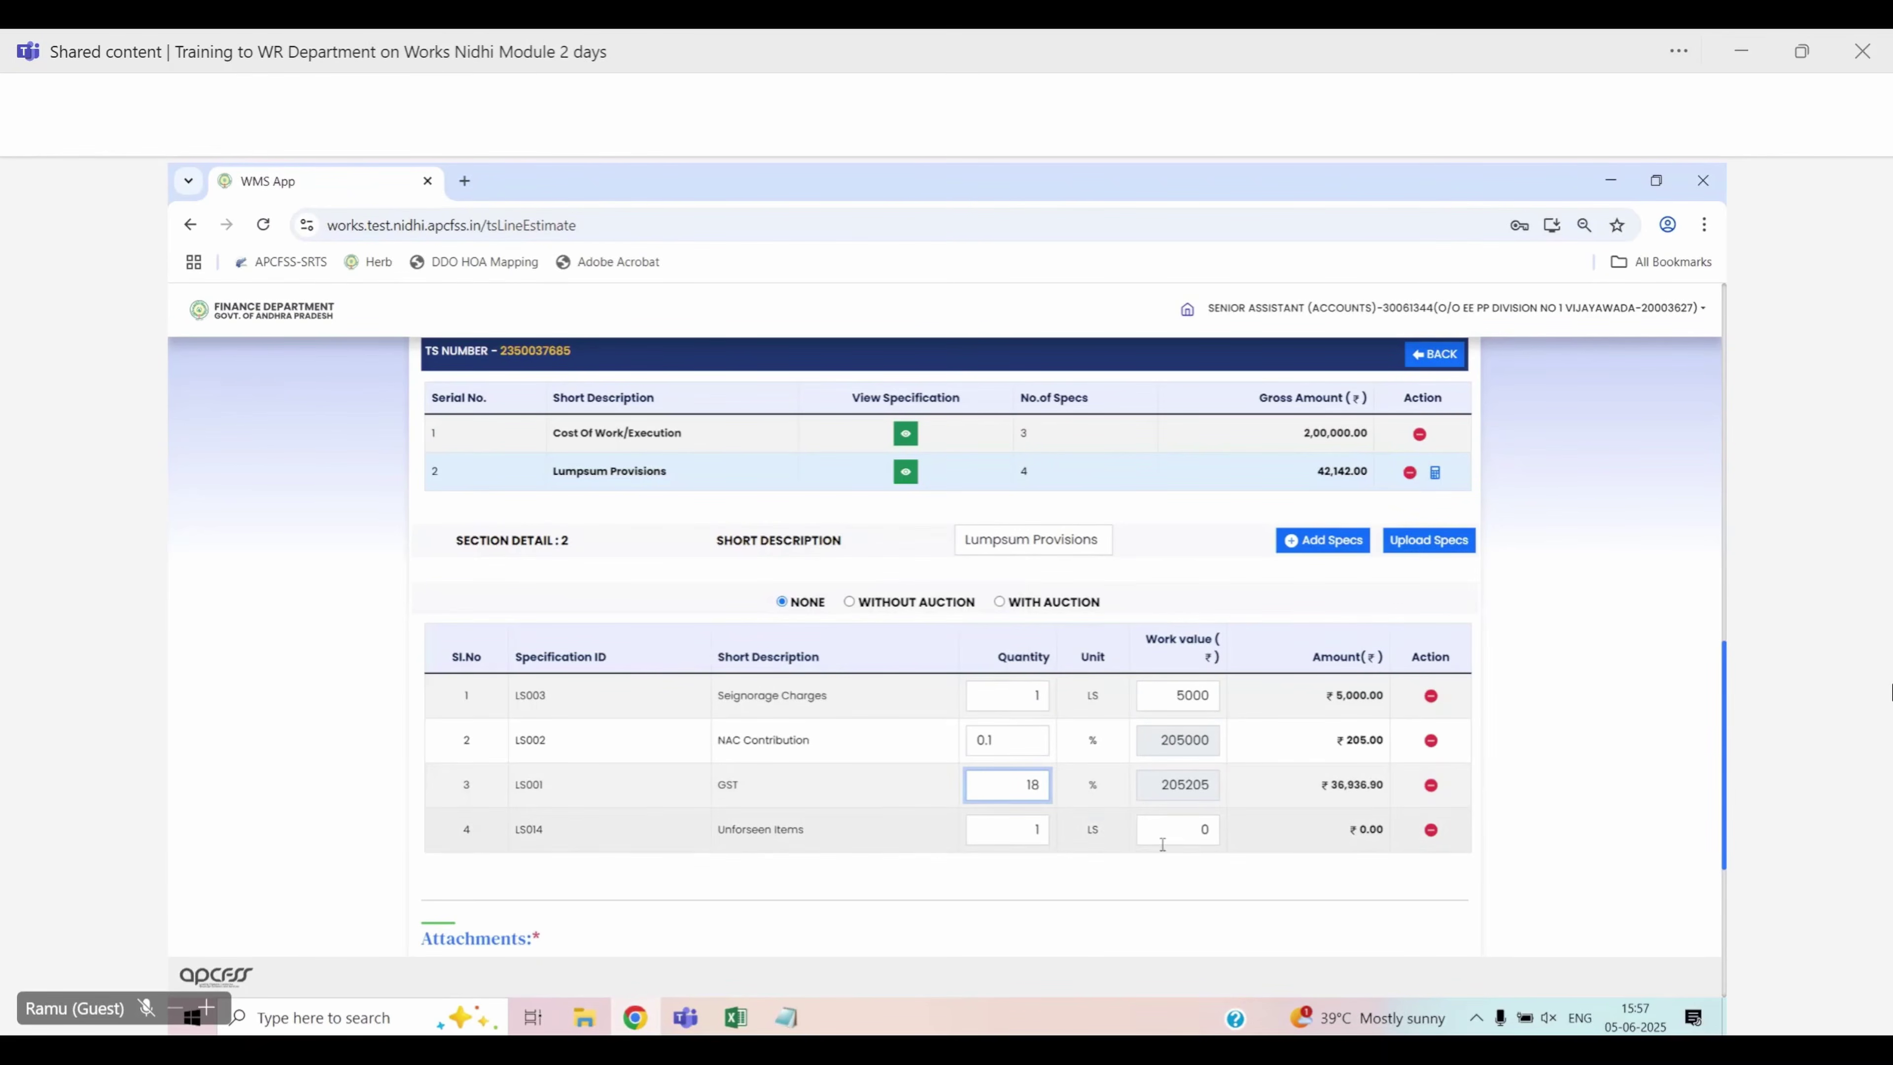
click(1170, 833)
text(1)
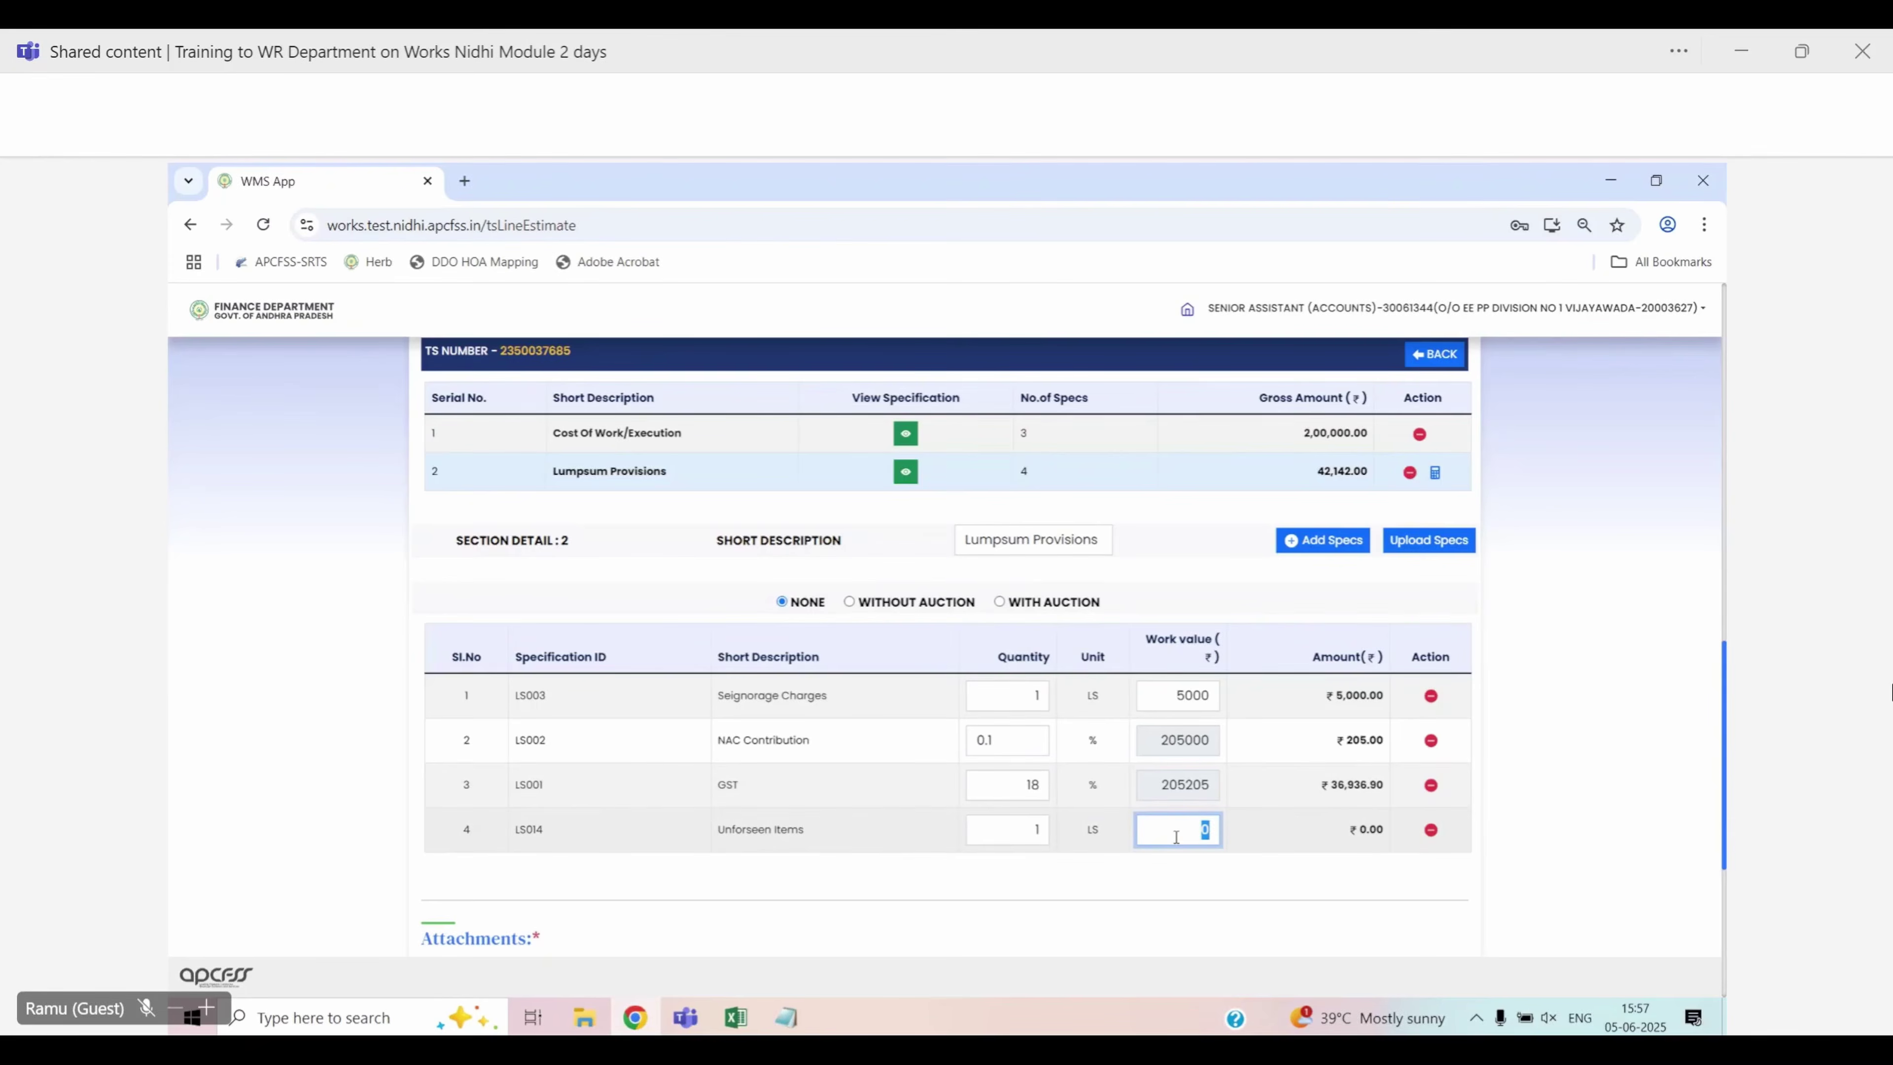
text(00)
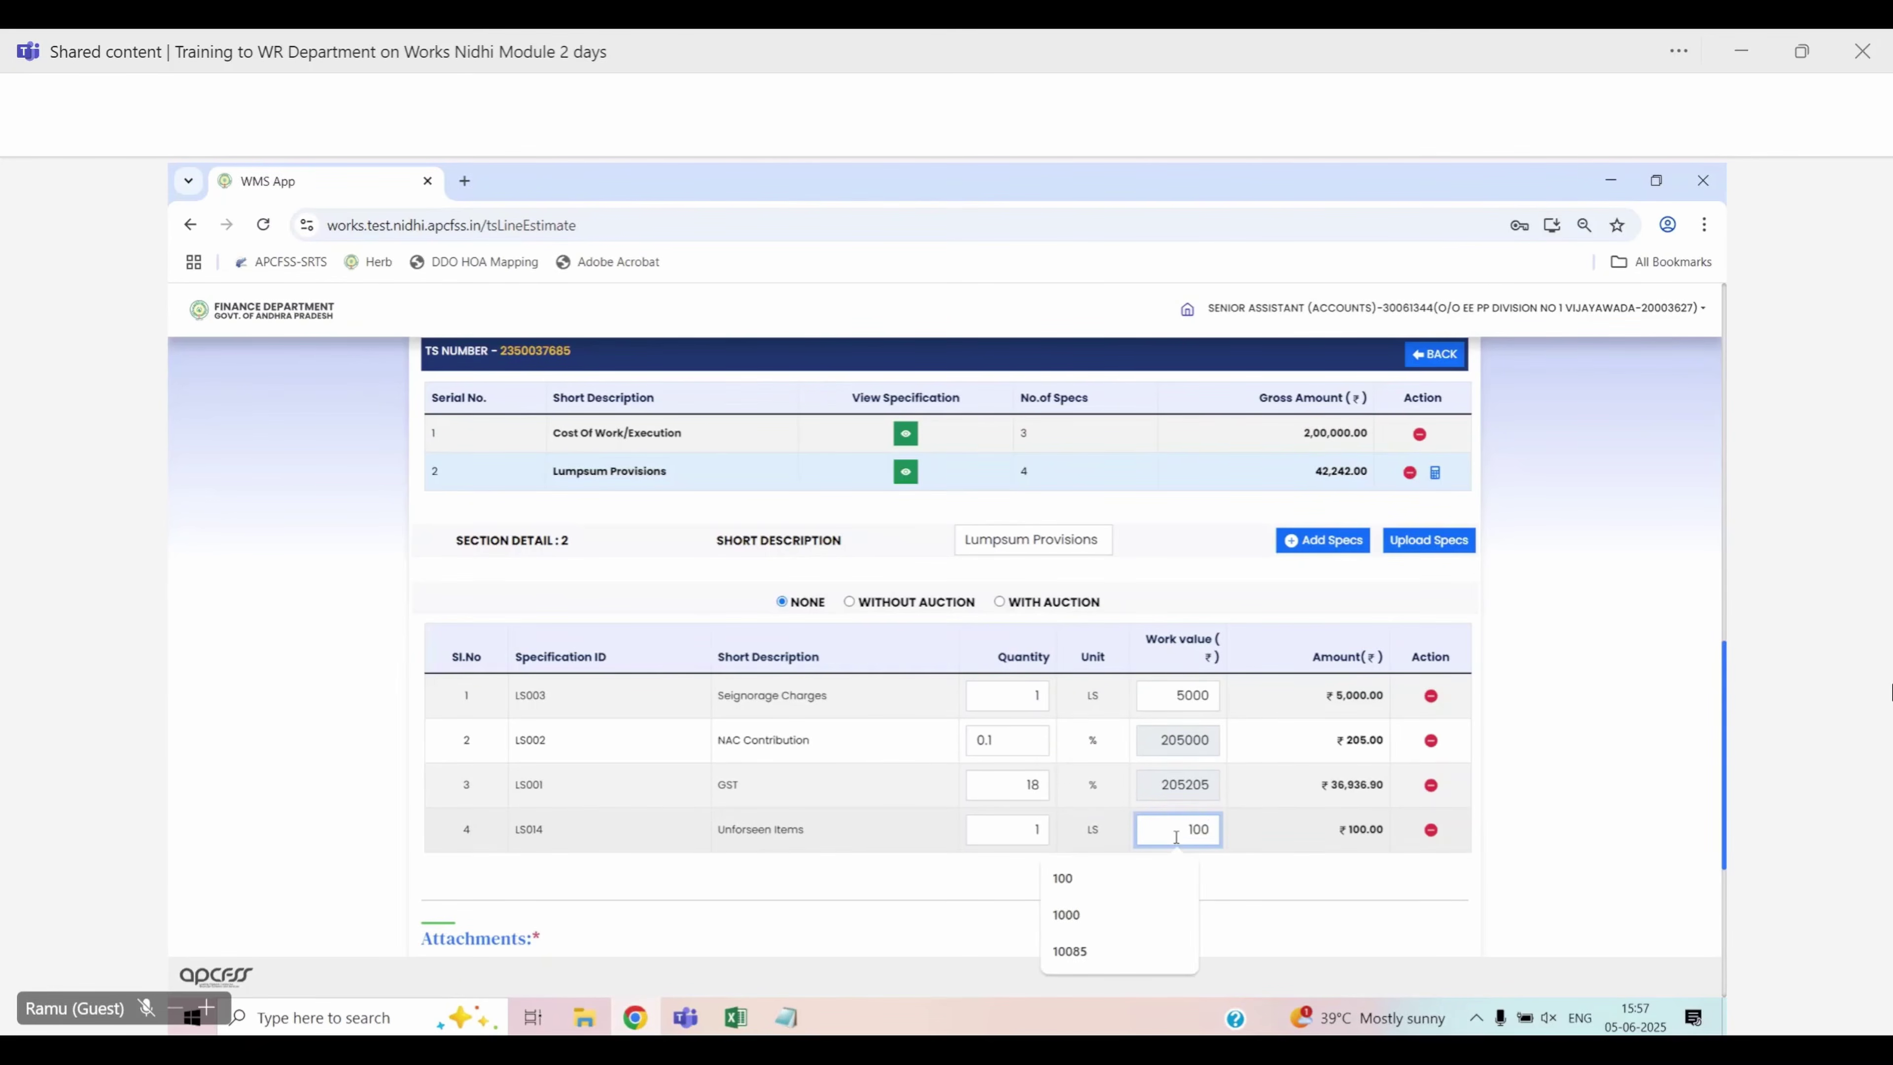
text(0)
click(1237, 886)
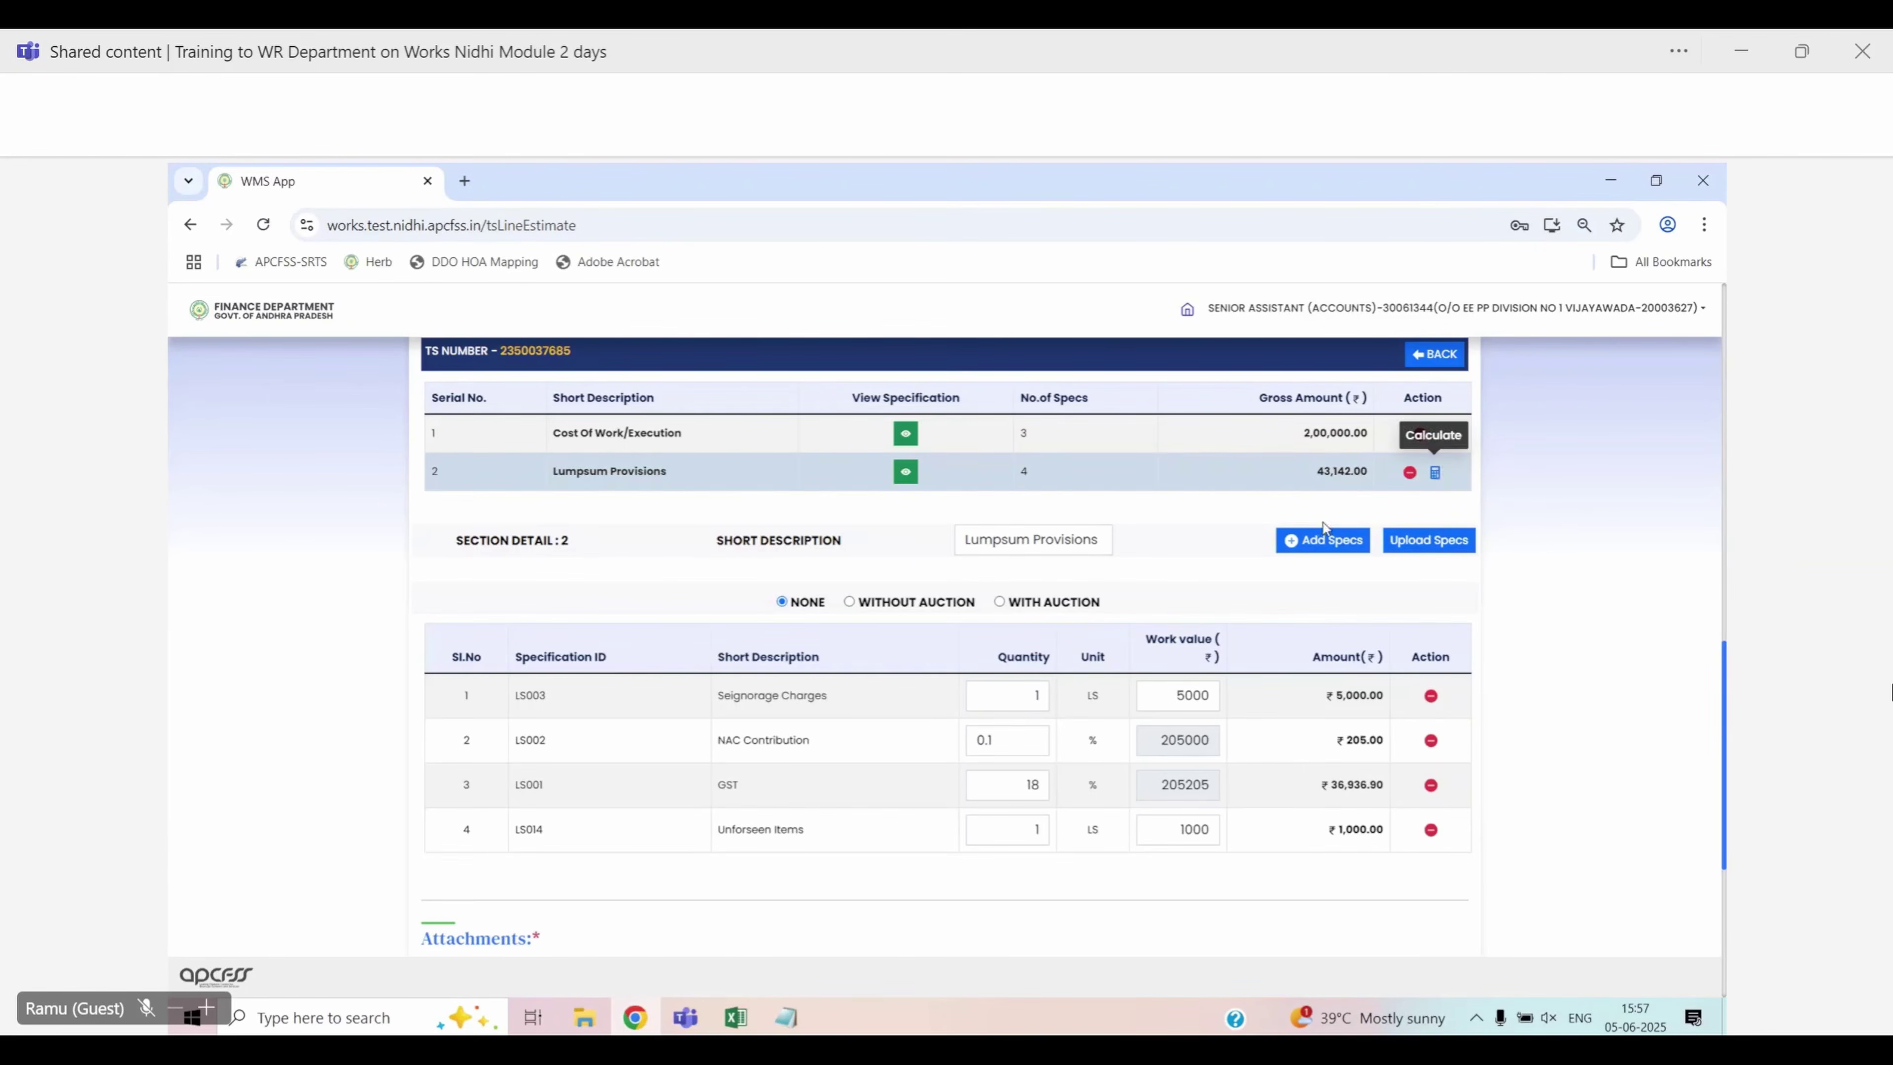
click(1435, 469)
click(947, 749)
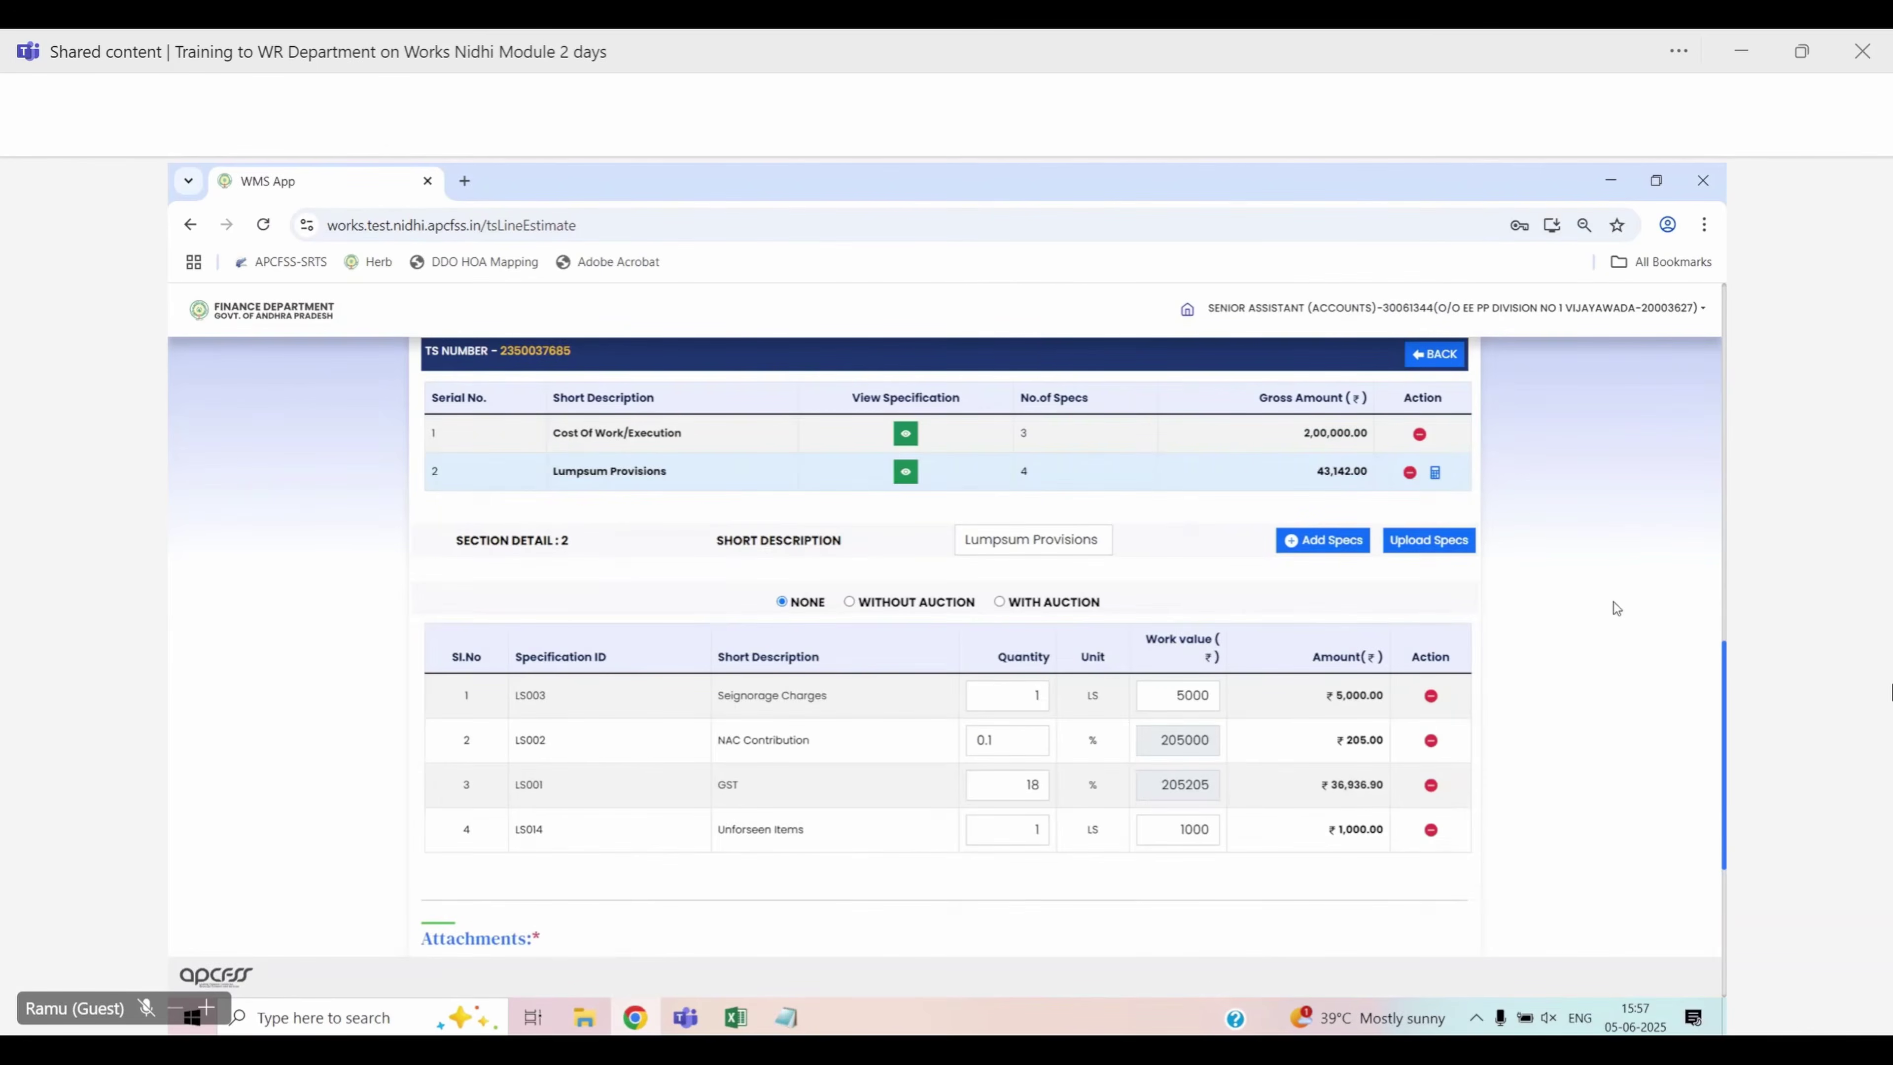
click(1325, 540)
click(1350, 862)
click(1355, 722)
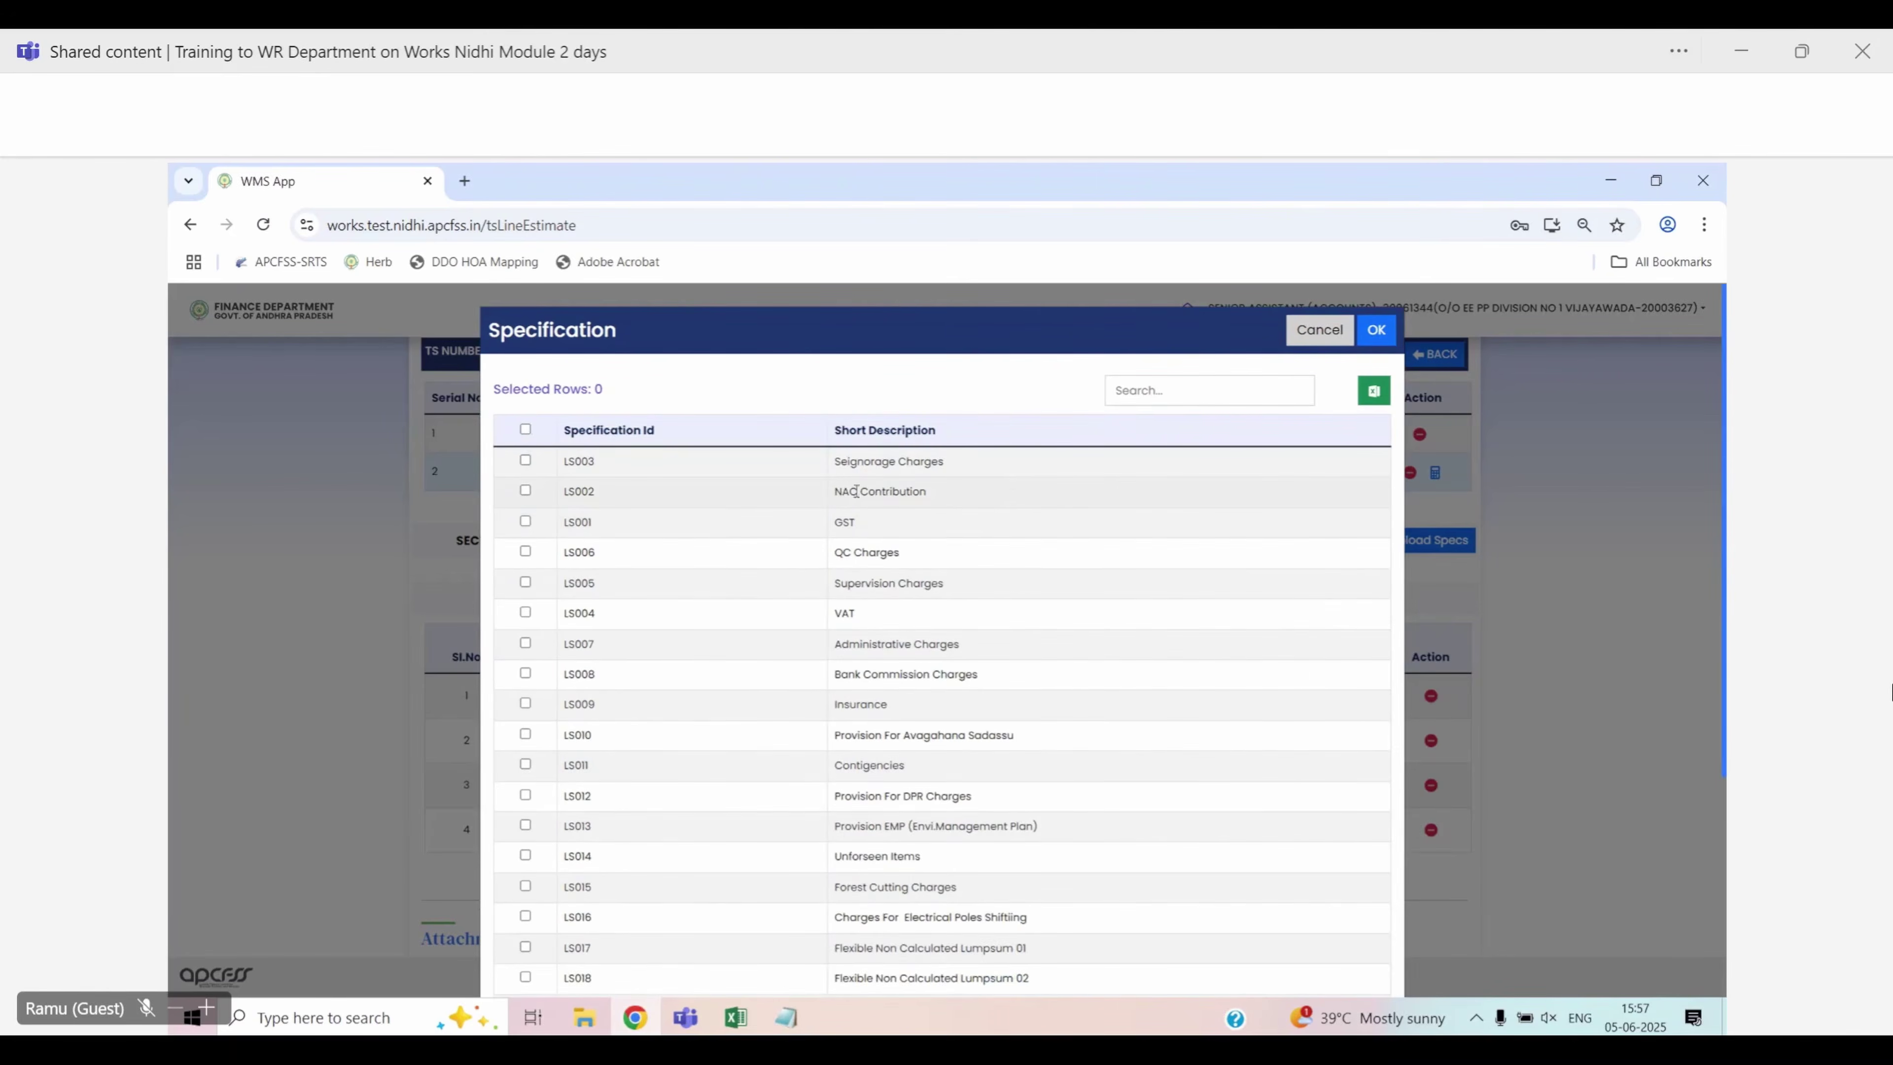
scroll(1003, 506, down, 2)
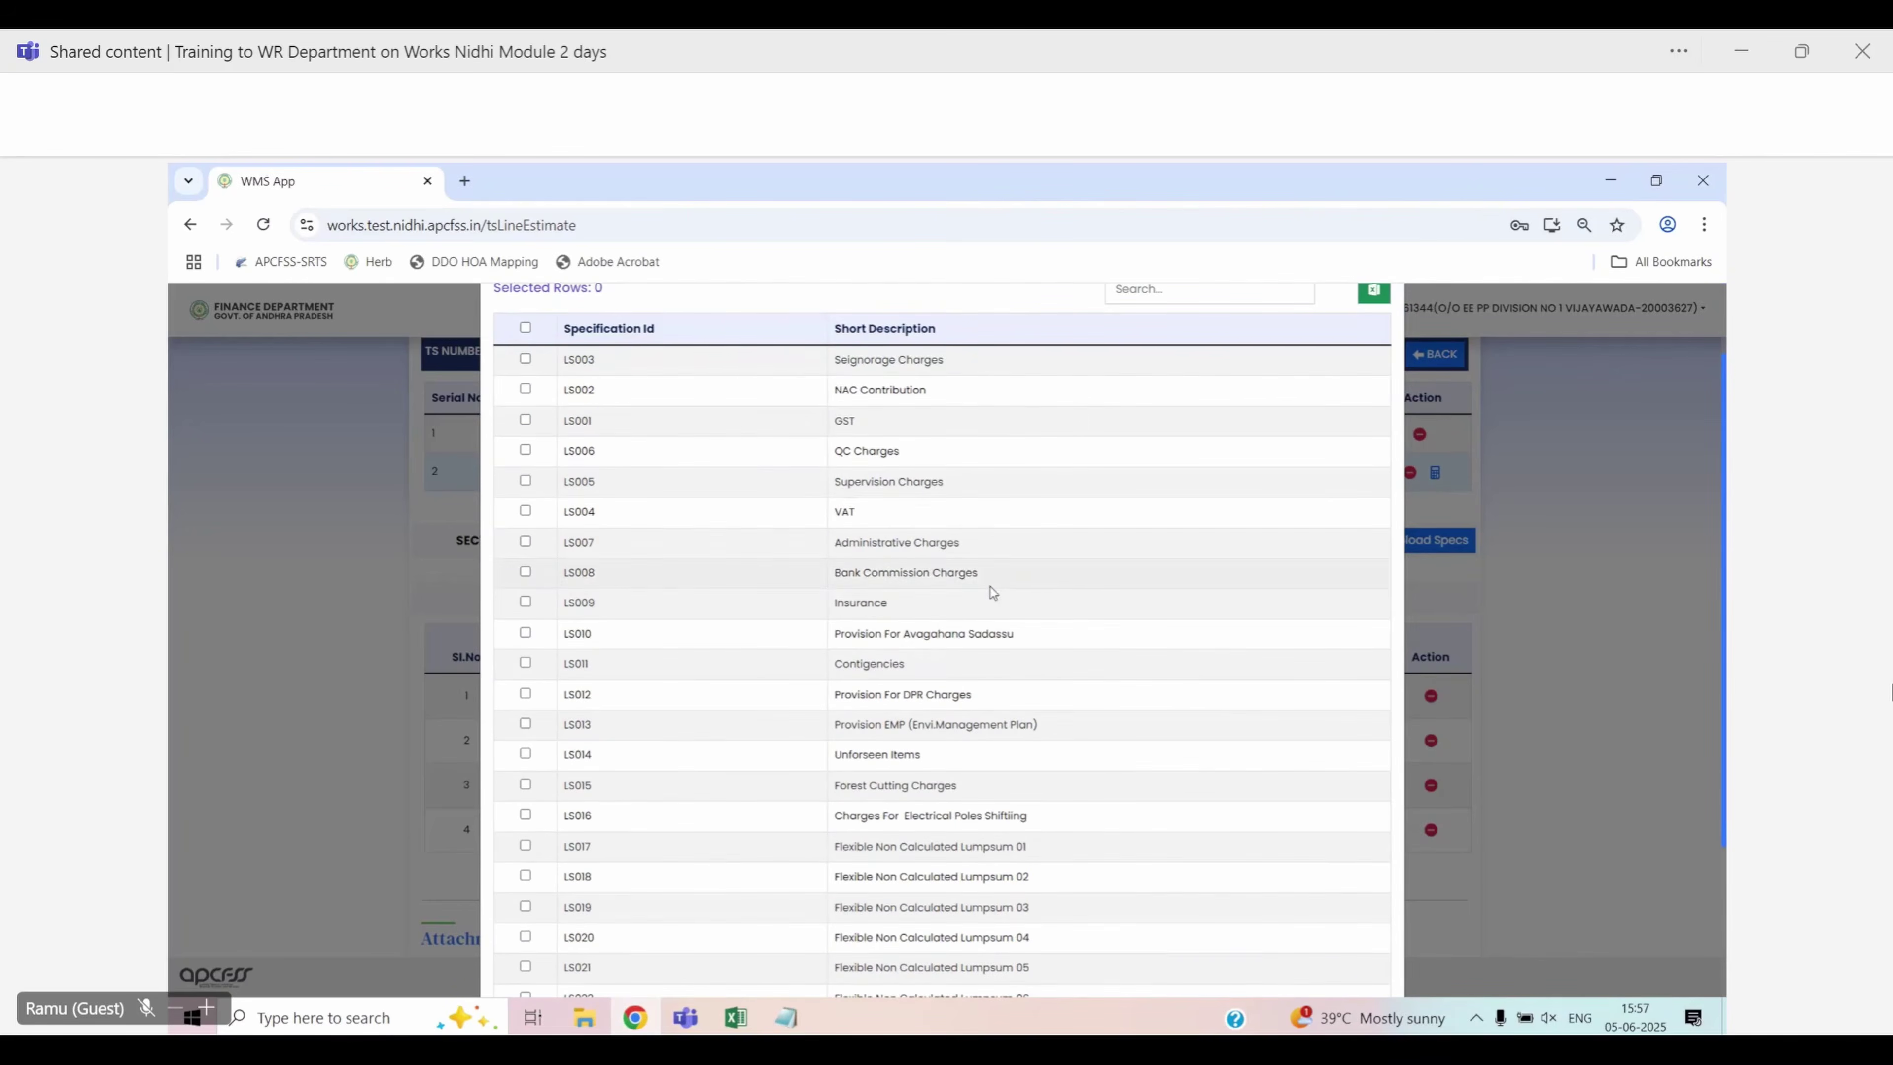
scroll(965, 721, down, 2)
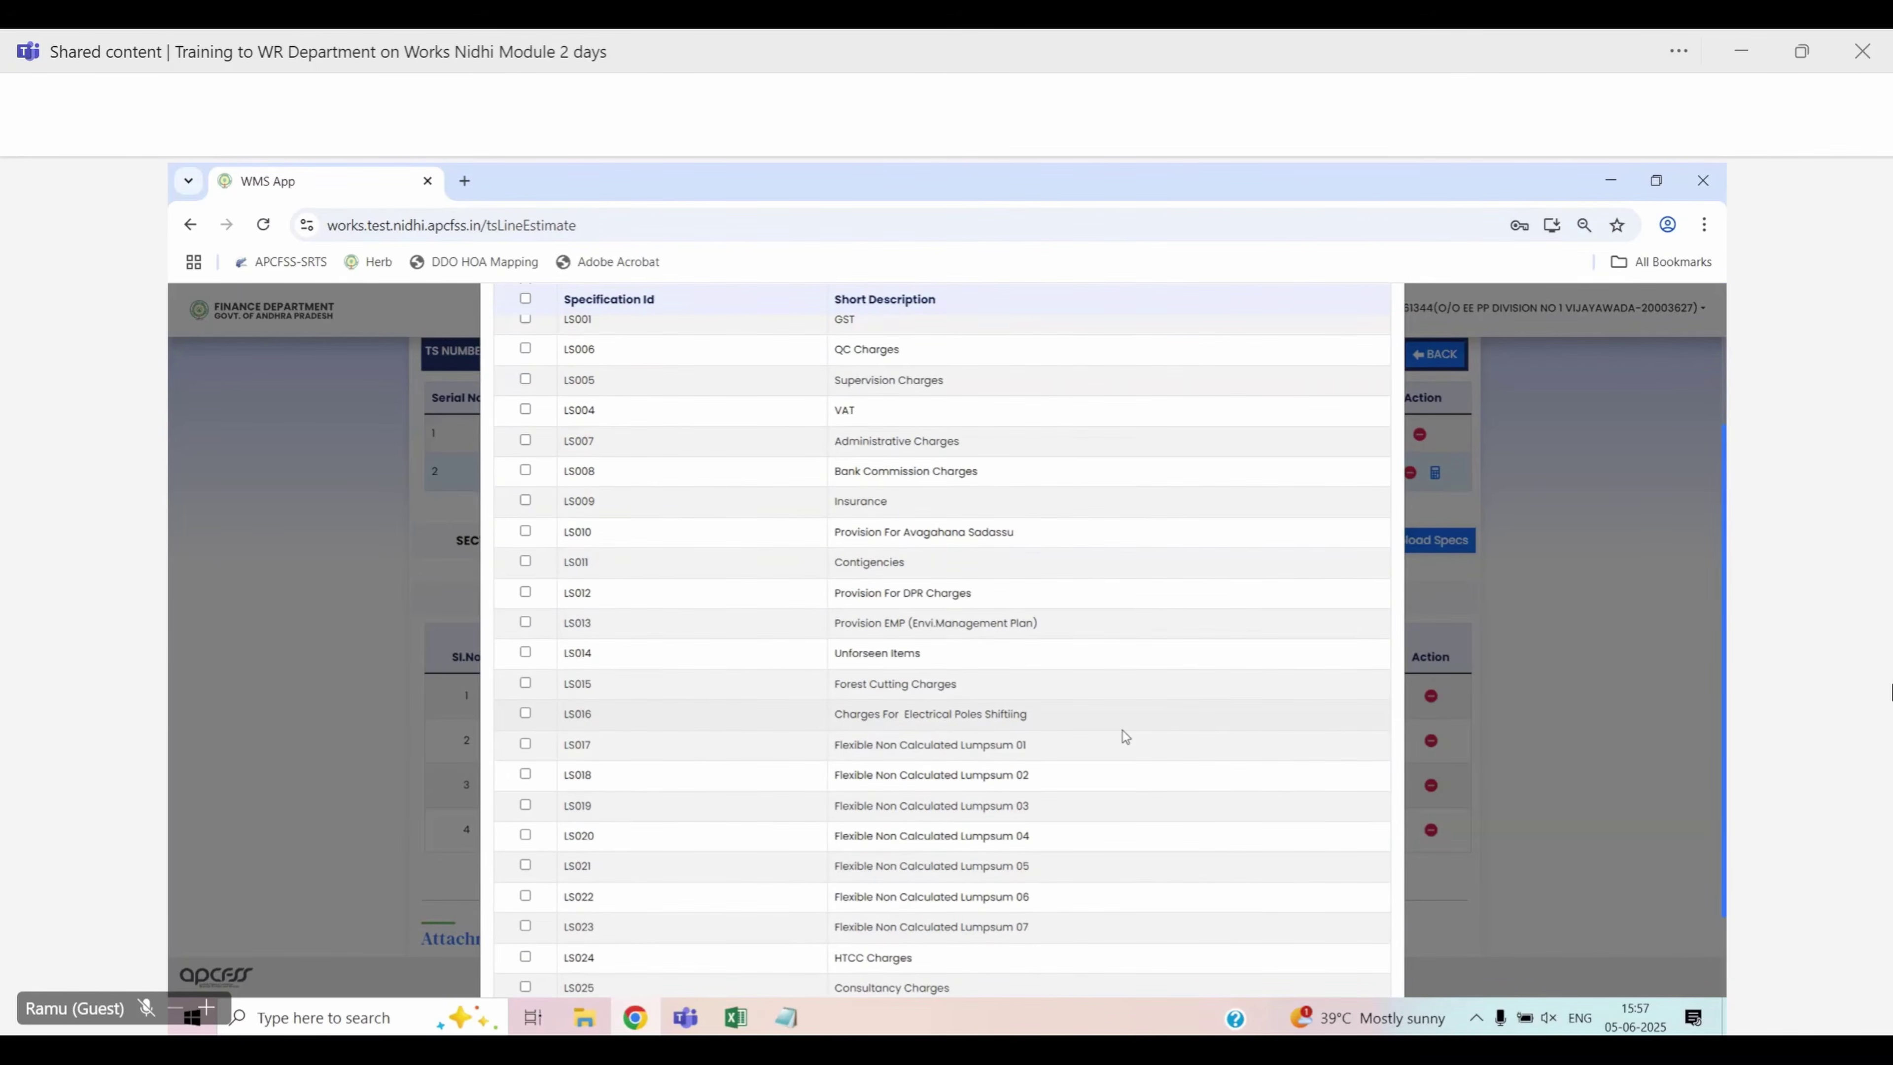
scroll(1122, 732, up, 2)
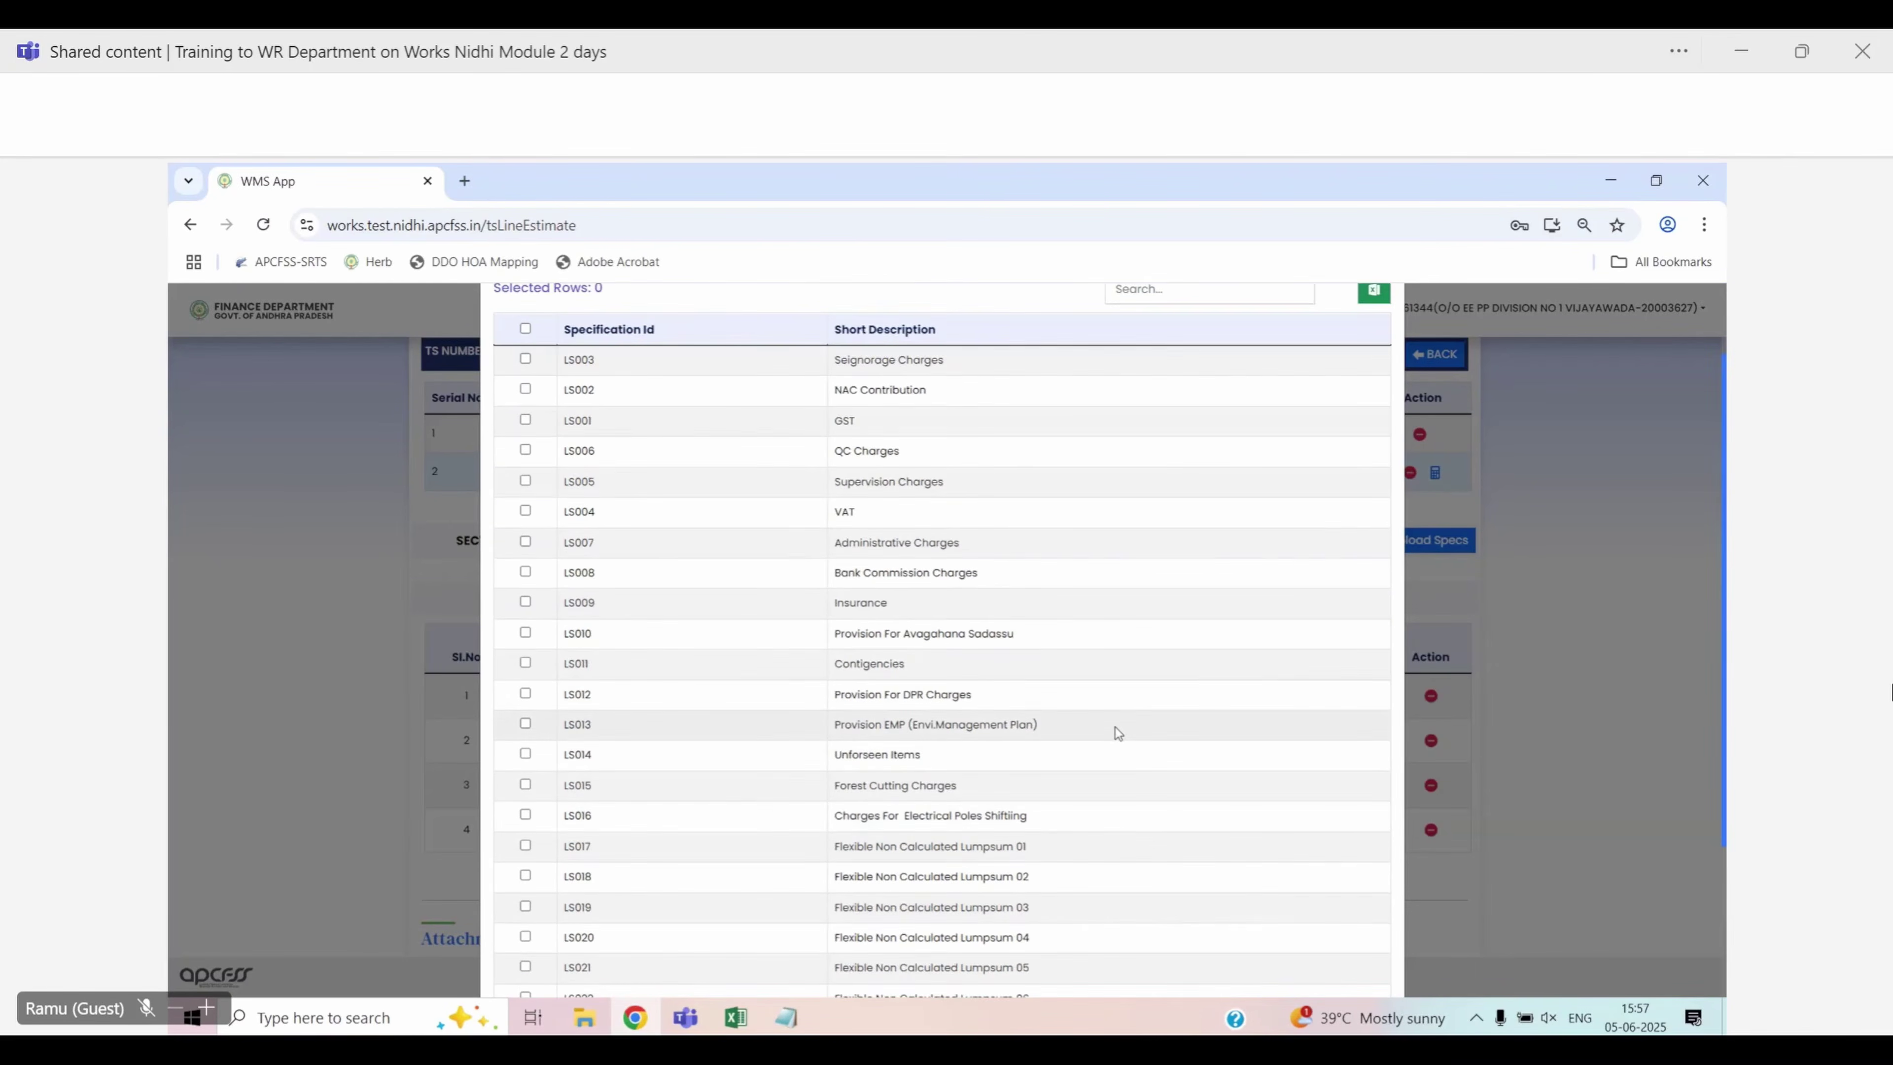
scroll(1110, 725, down, 4)
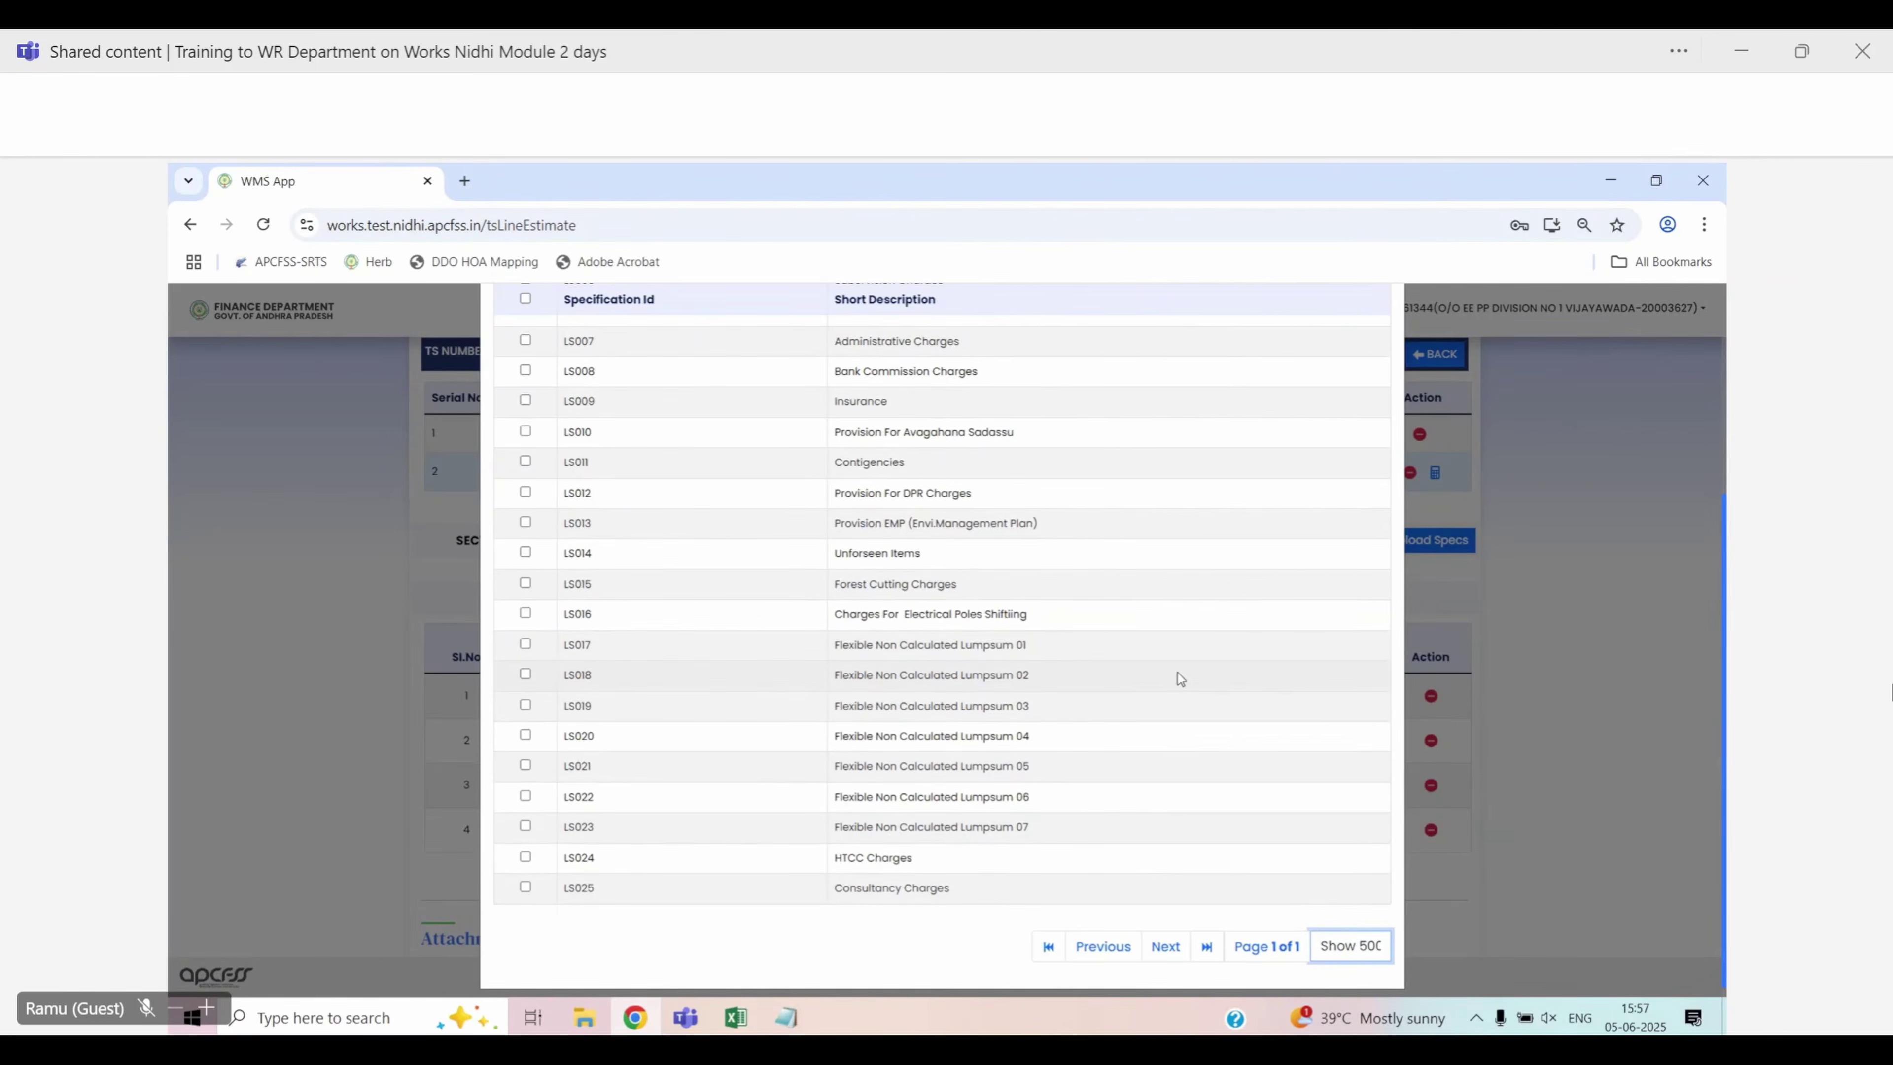
scroll(1178, 673, up, 5)
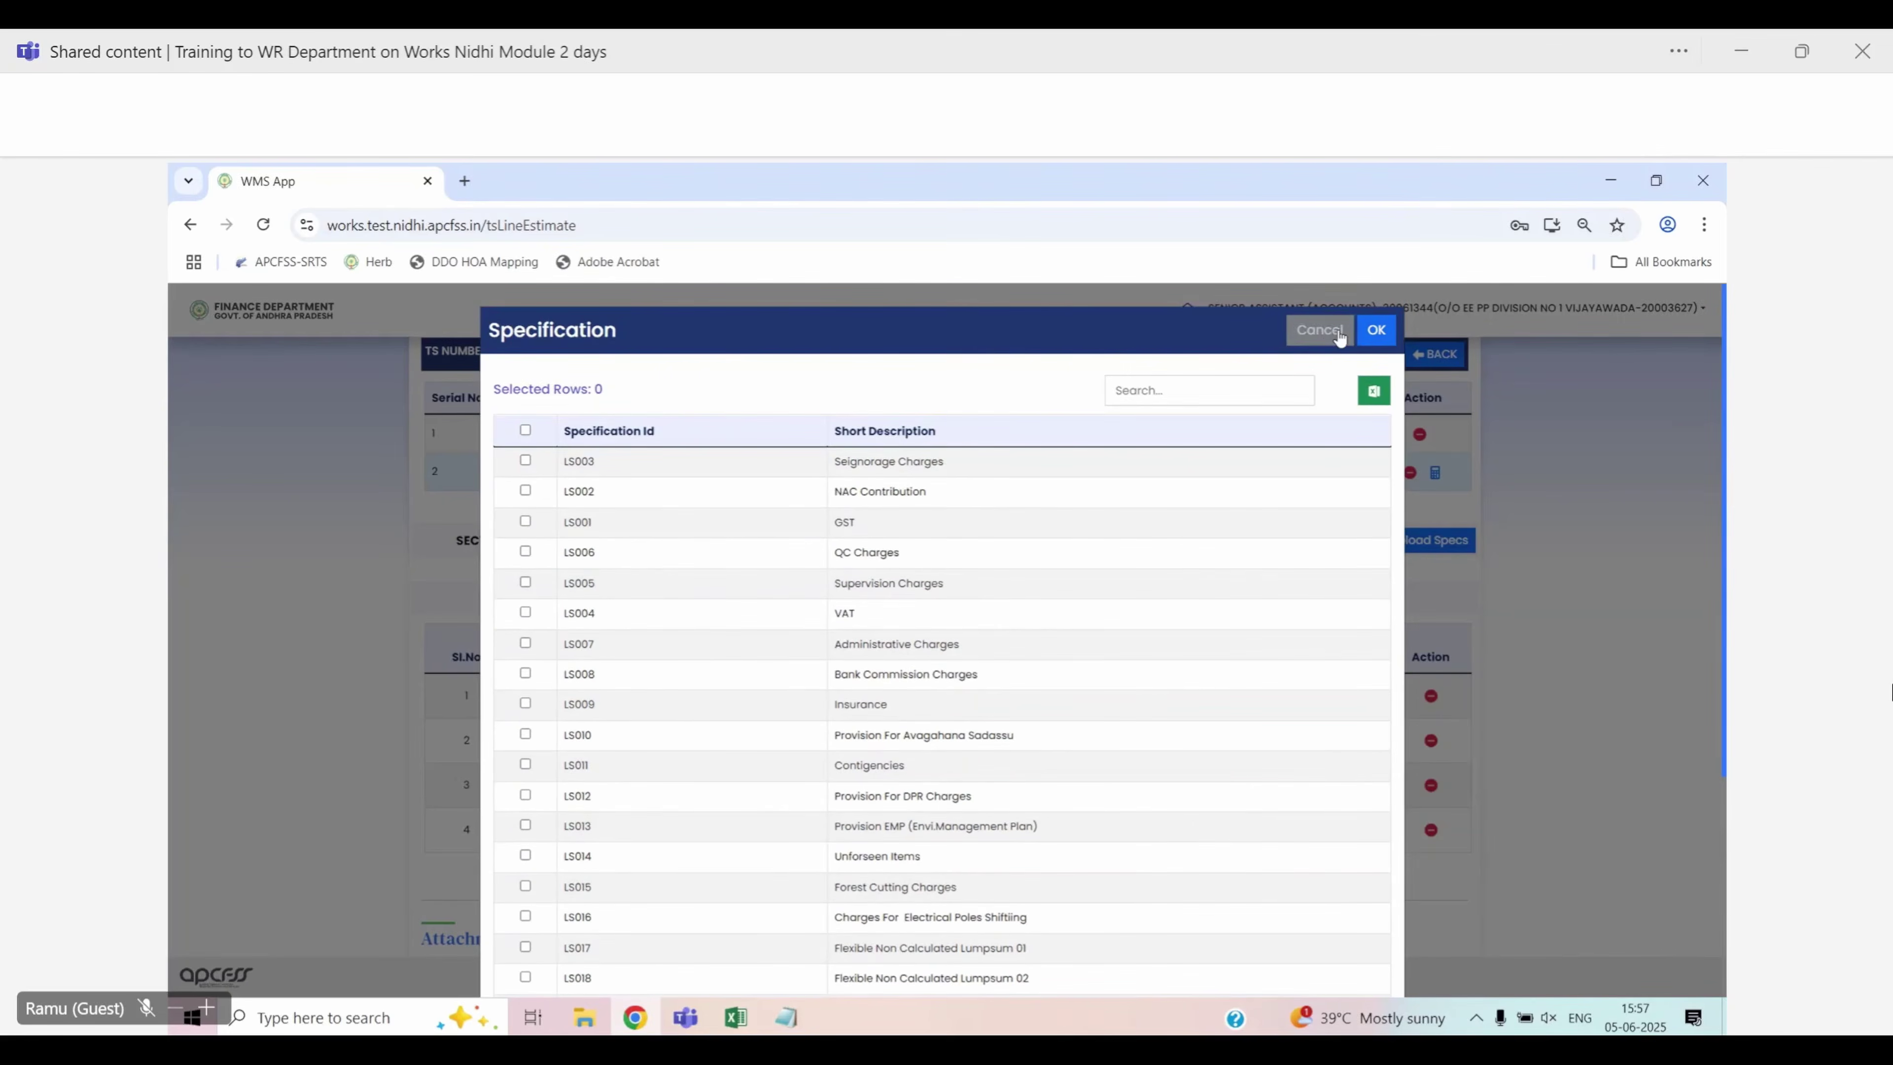
click(1327, 332)
scroll(1464, 641, down, 4)
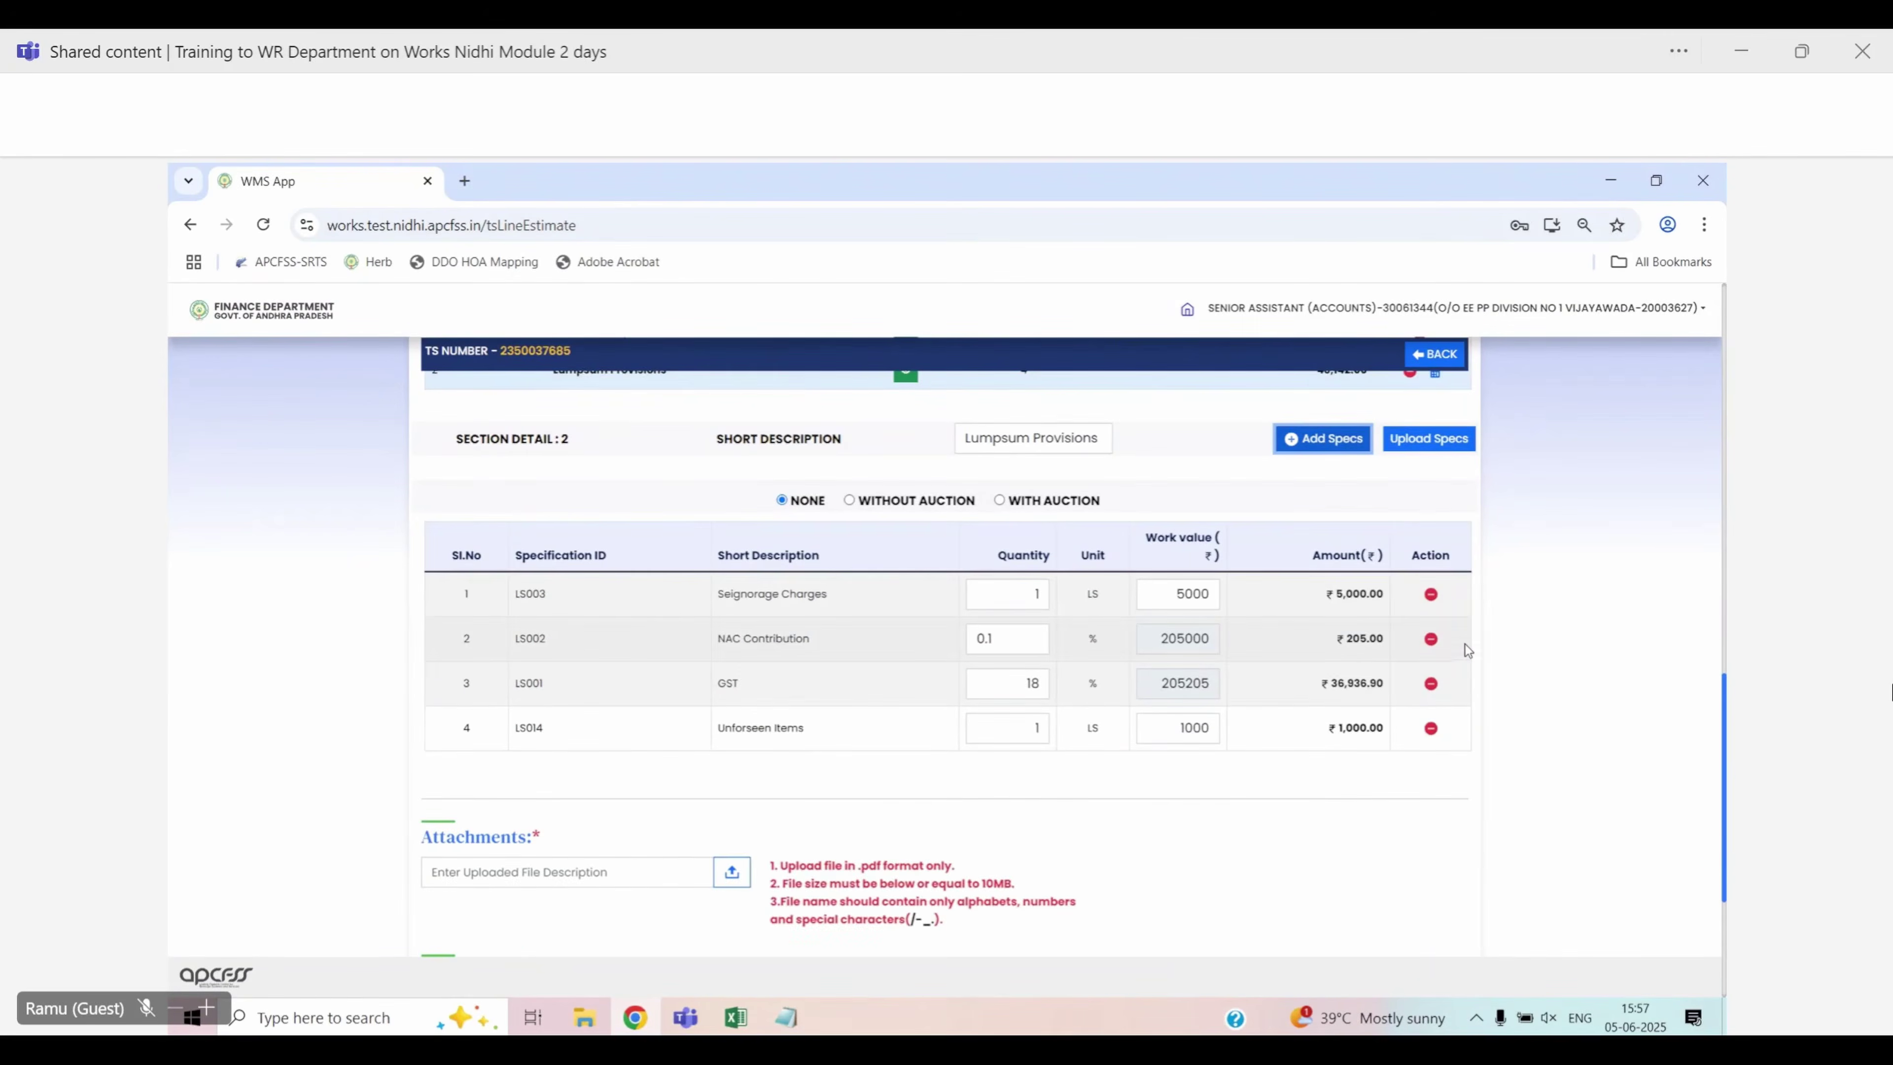
scroll(1466, 647, down, 1)
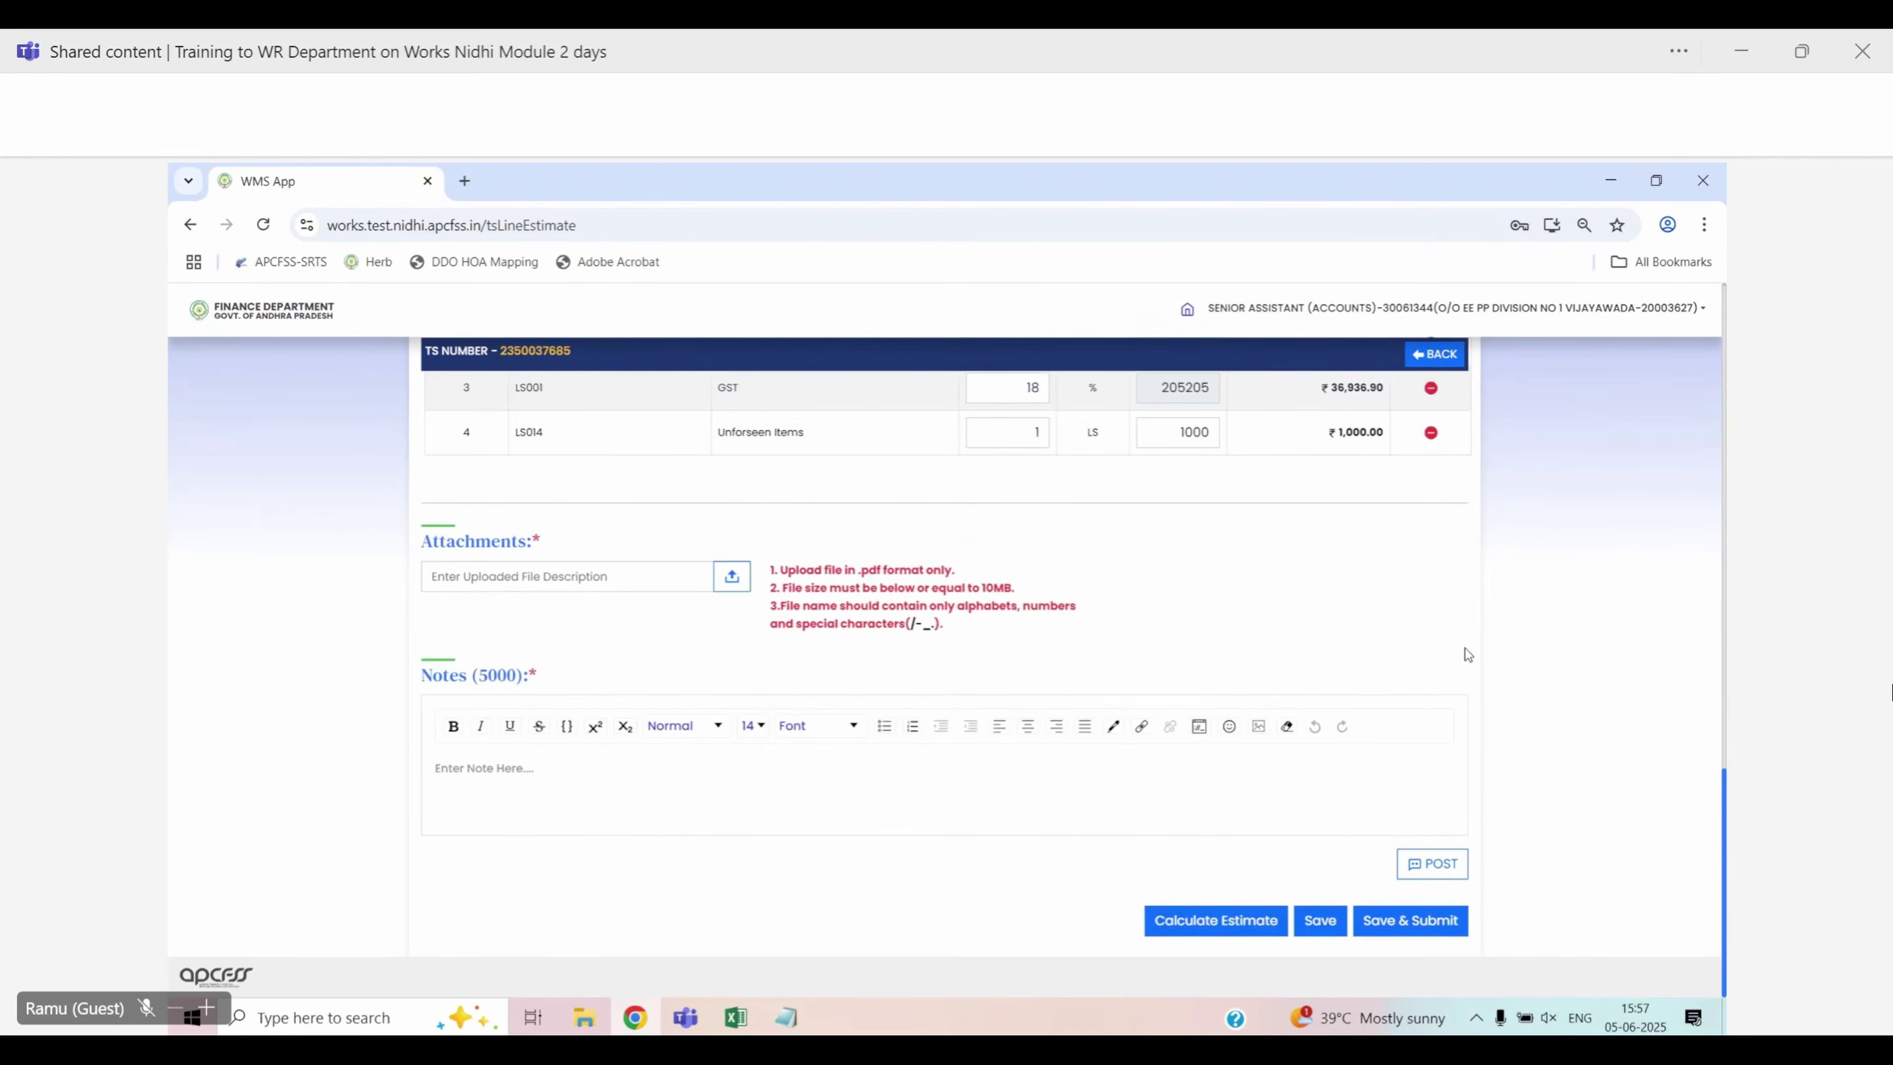
scroll(1466, 648, up, 4)
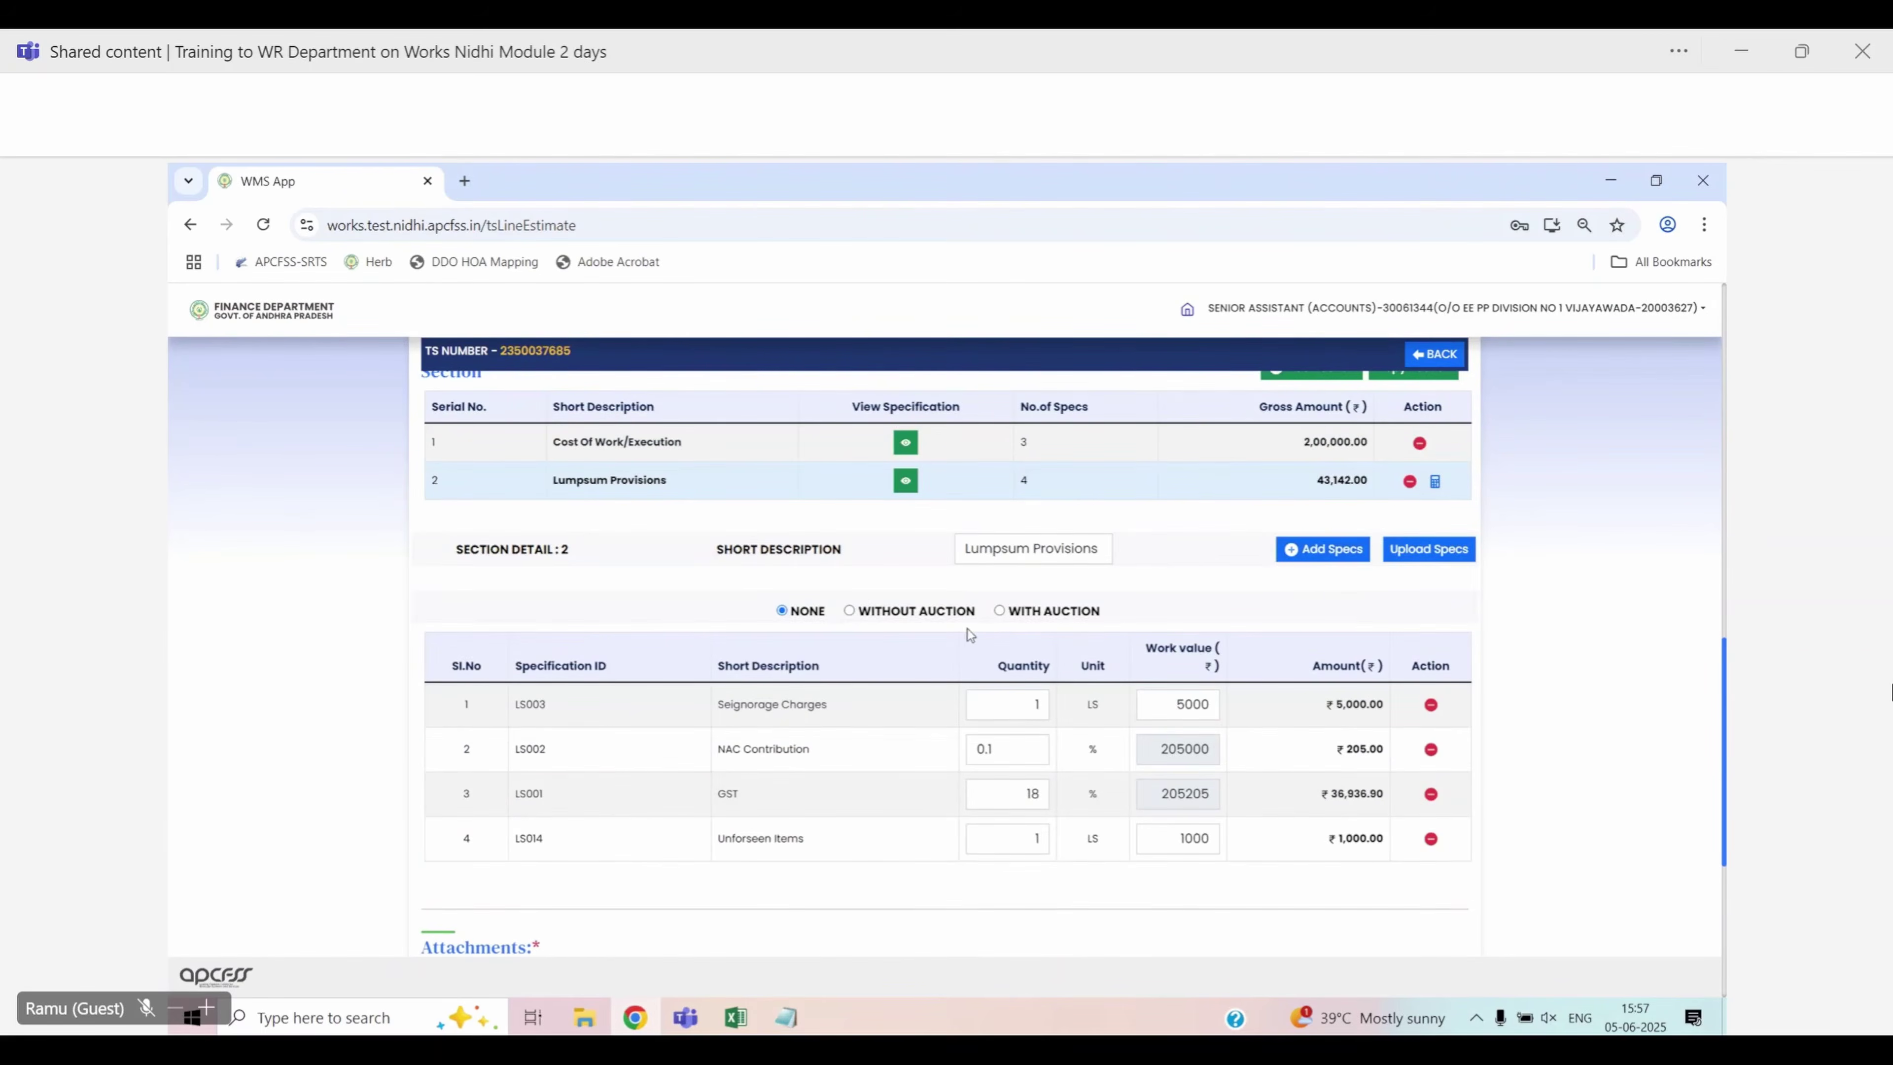
Mark Lumpsum Provisions as without auction and browse the specification list at 500 per page, adding none
click(849, 611)
click(1315, 550)
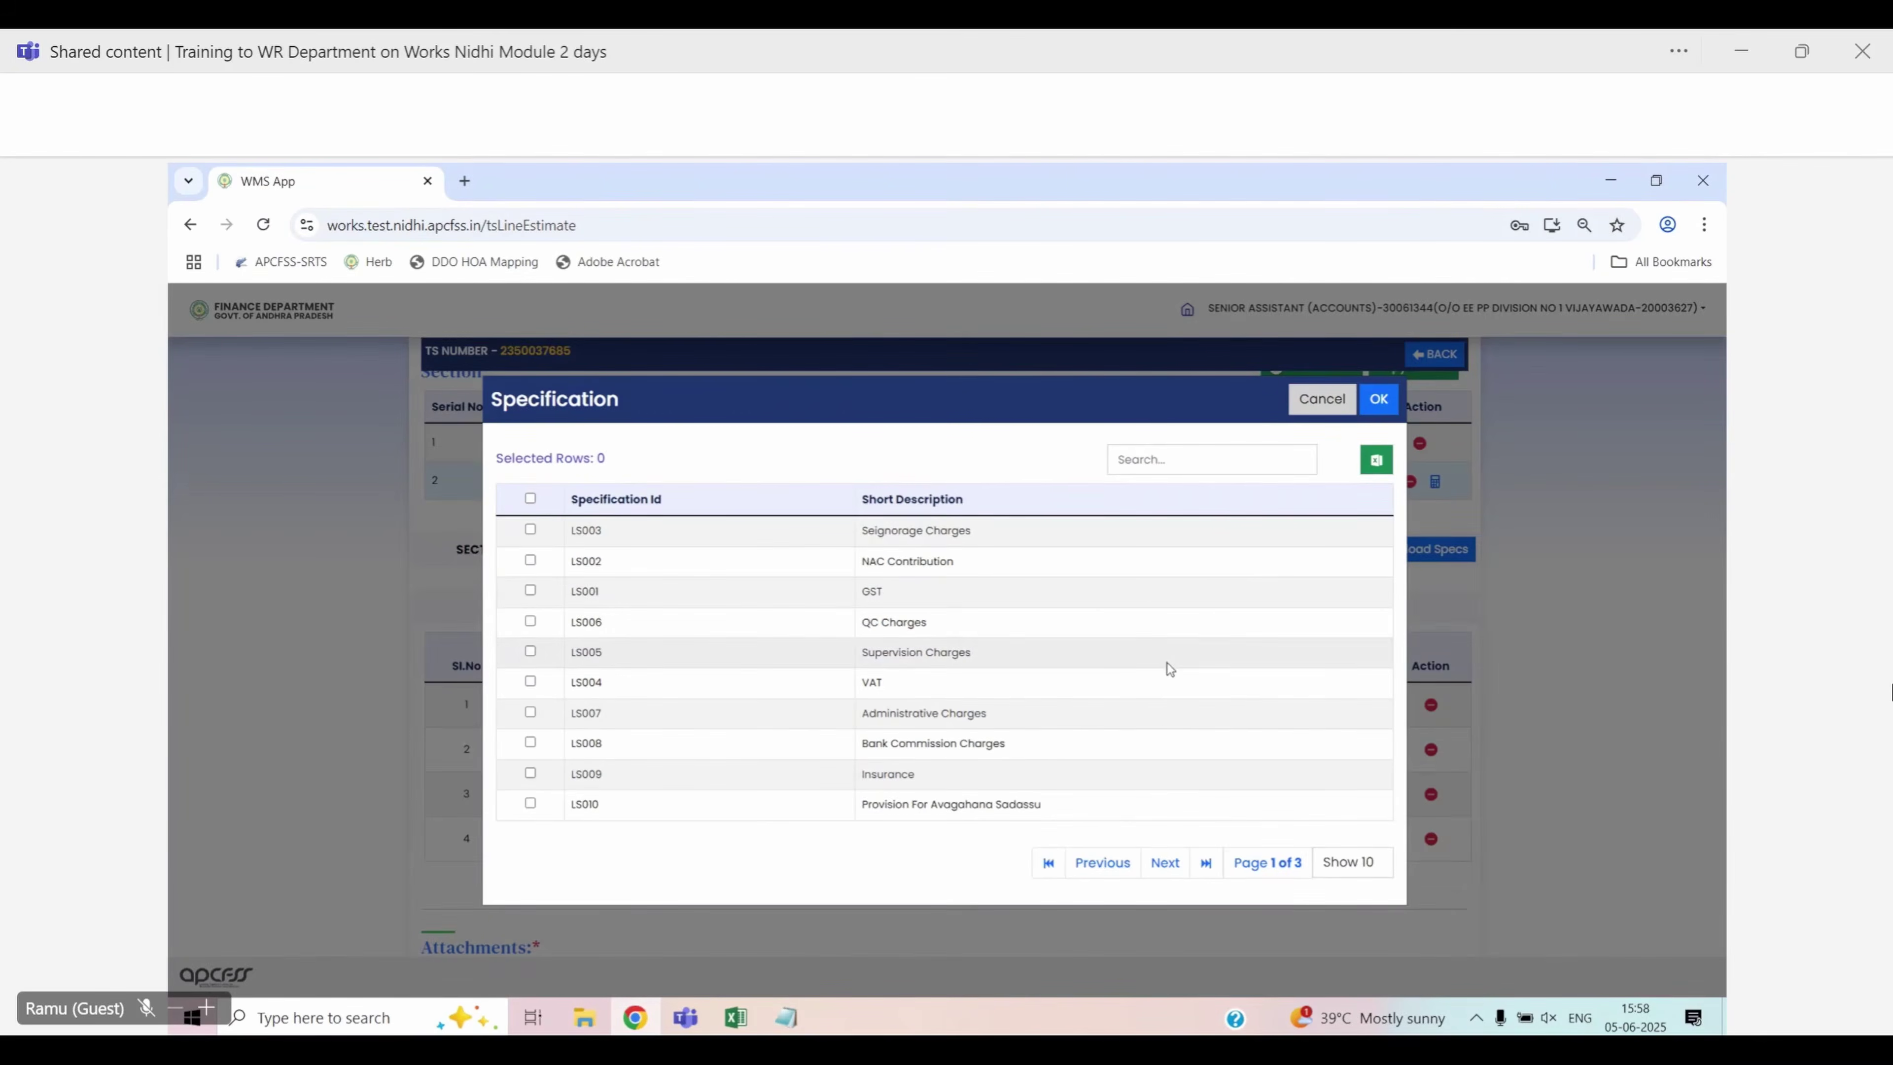
click(1348, 862)
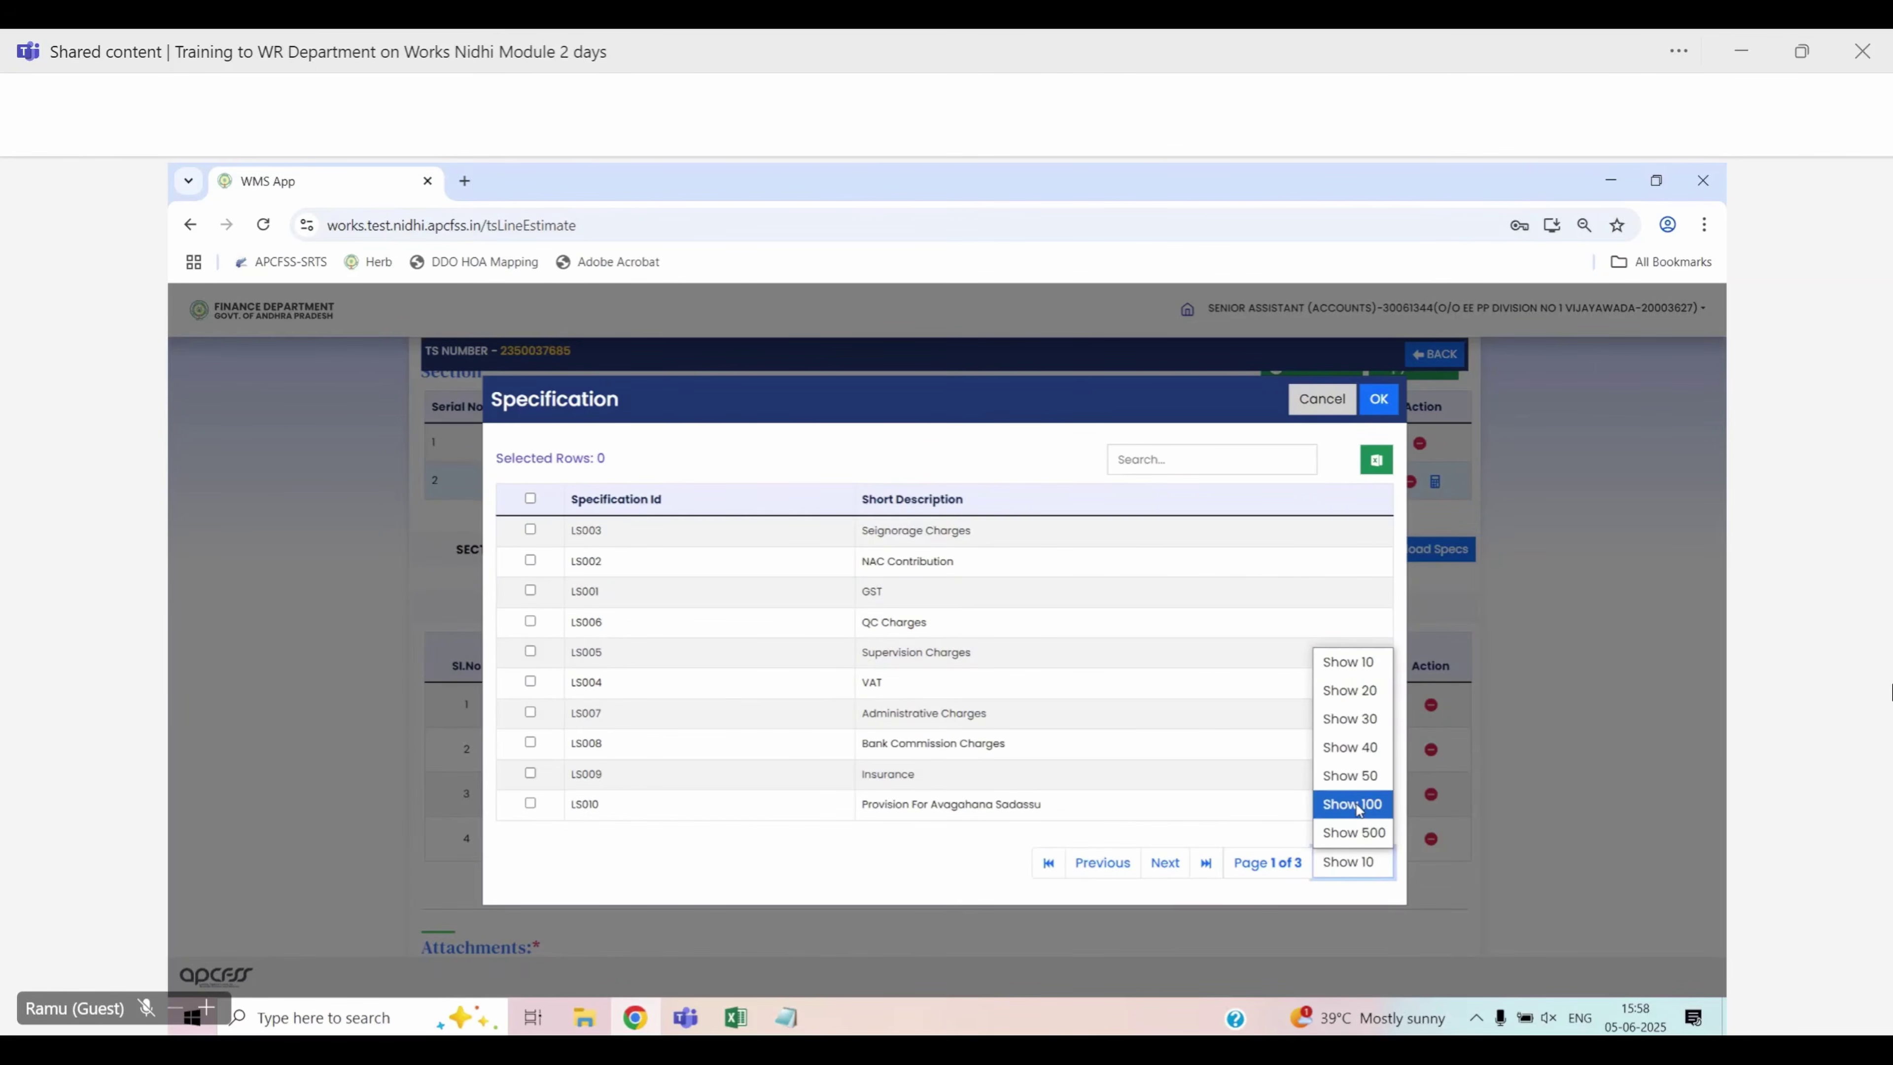
click(1353, 832)
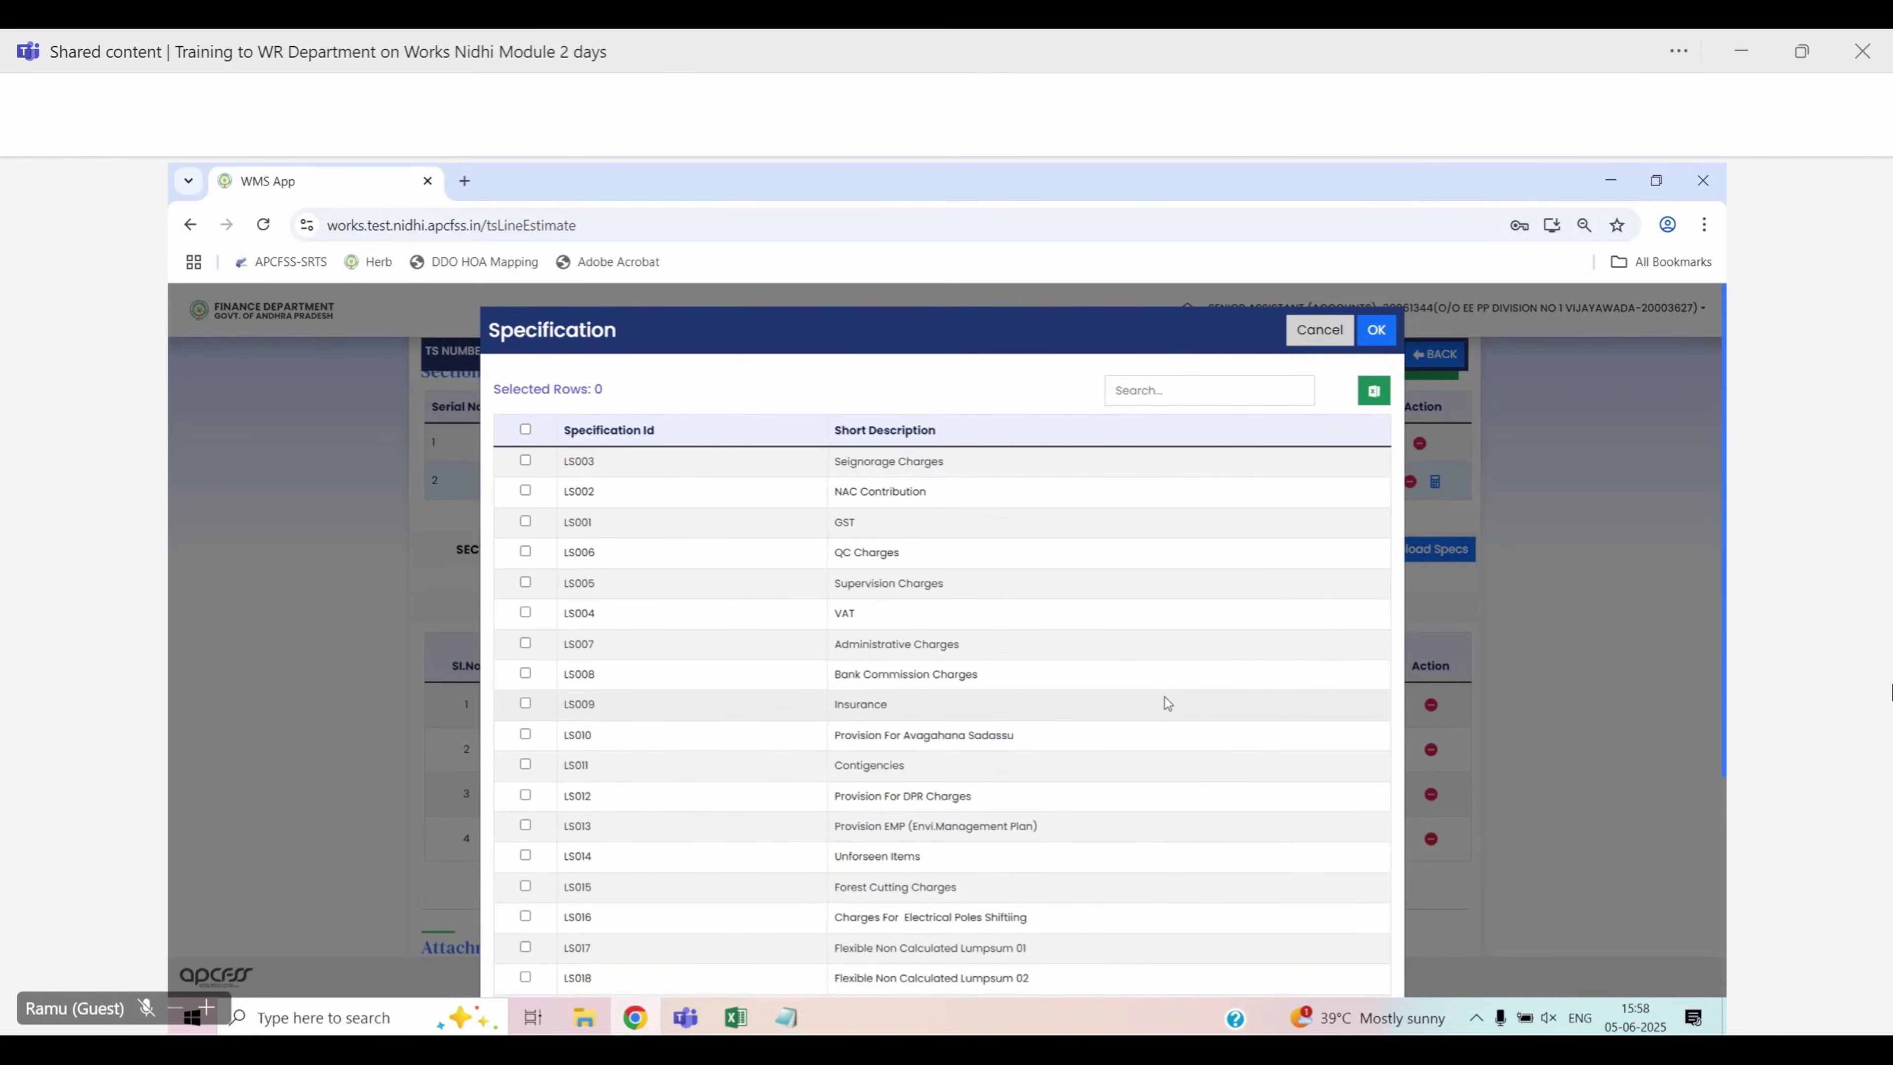
scroll(1165, 701, down, 1)
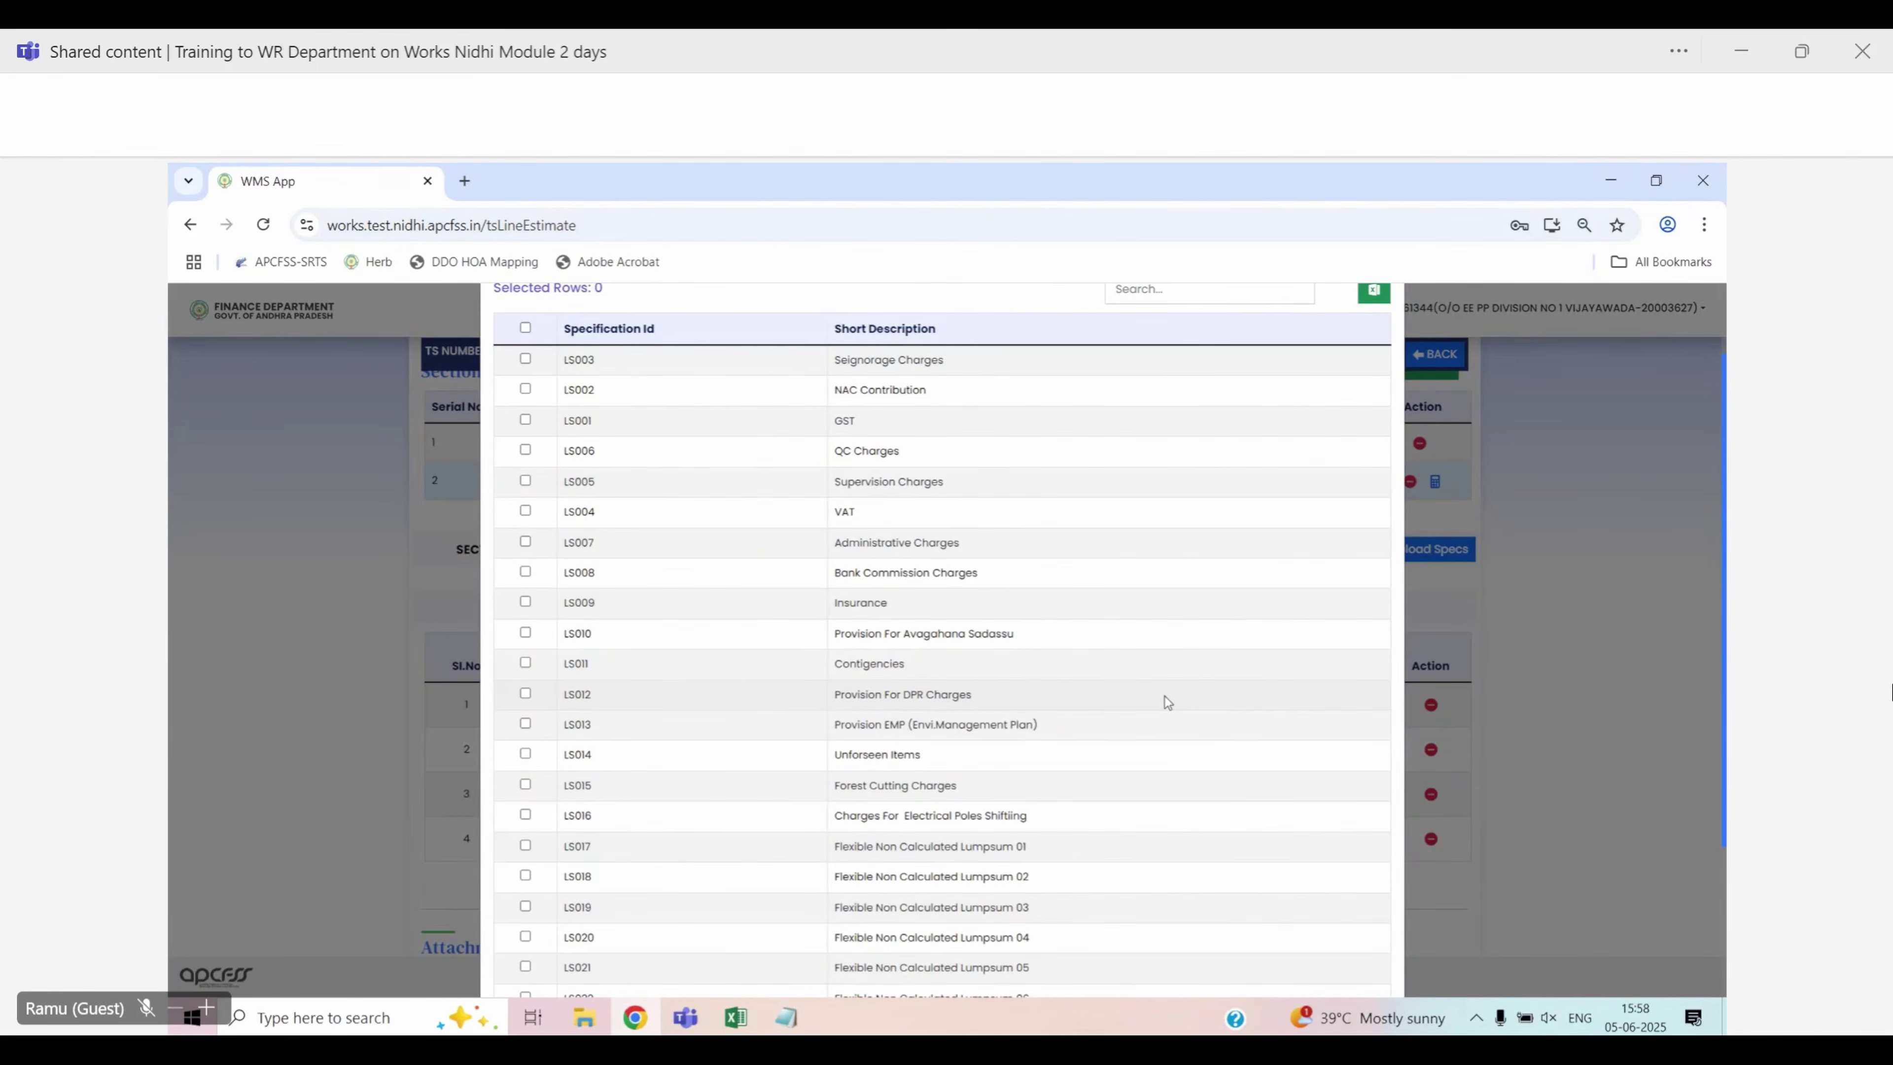
scroll(1166, 701, down, 2)
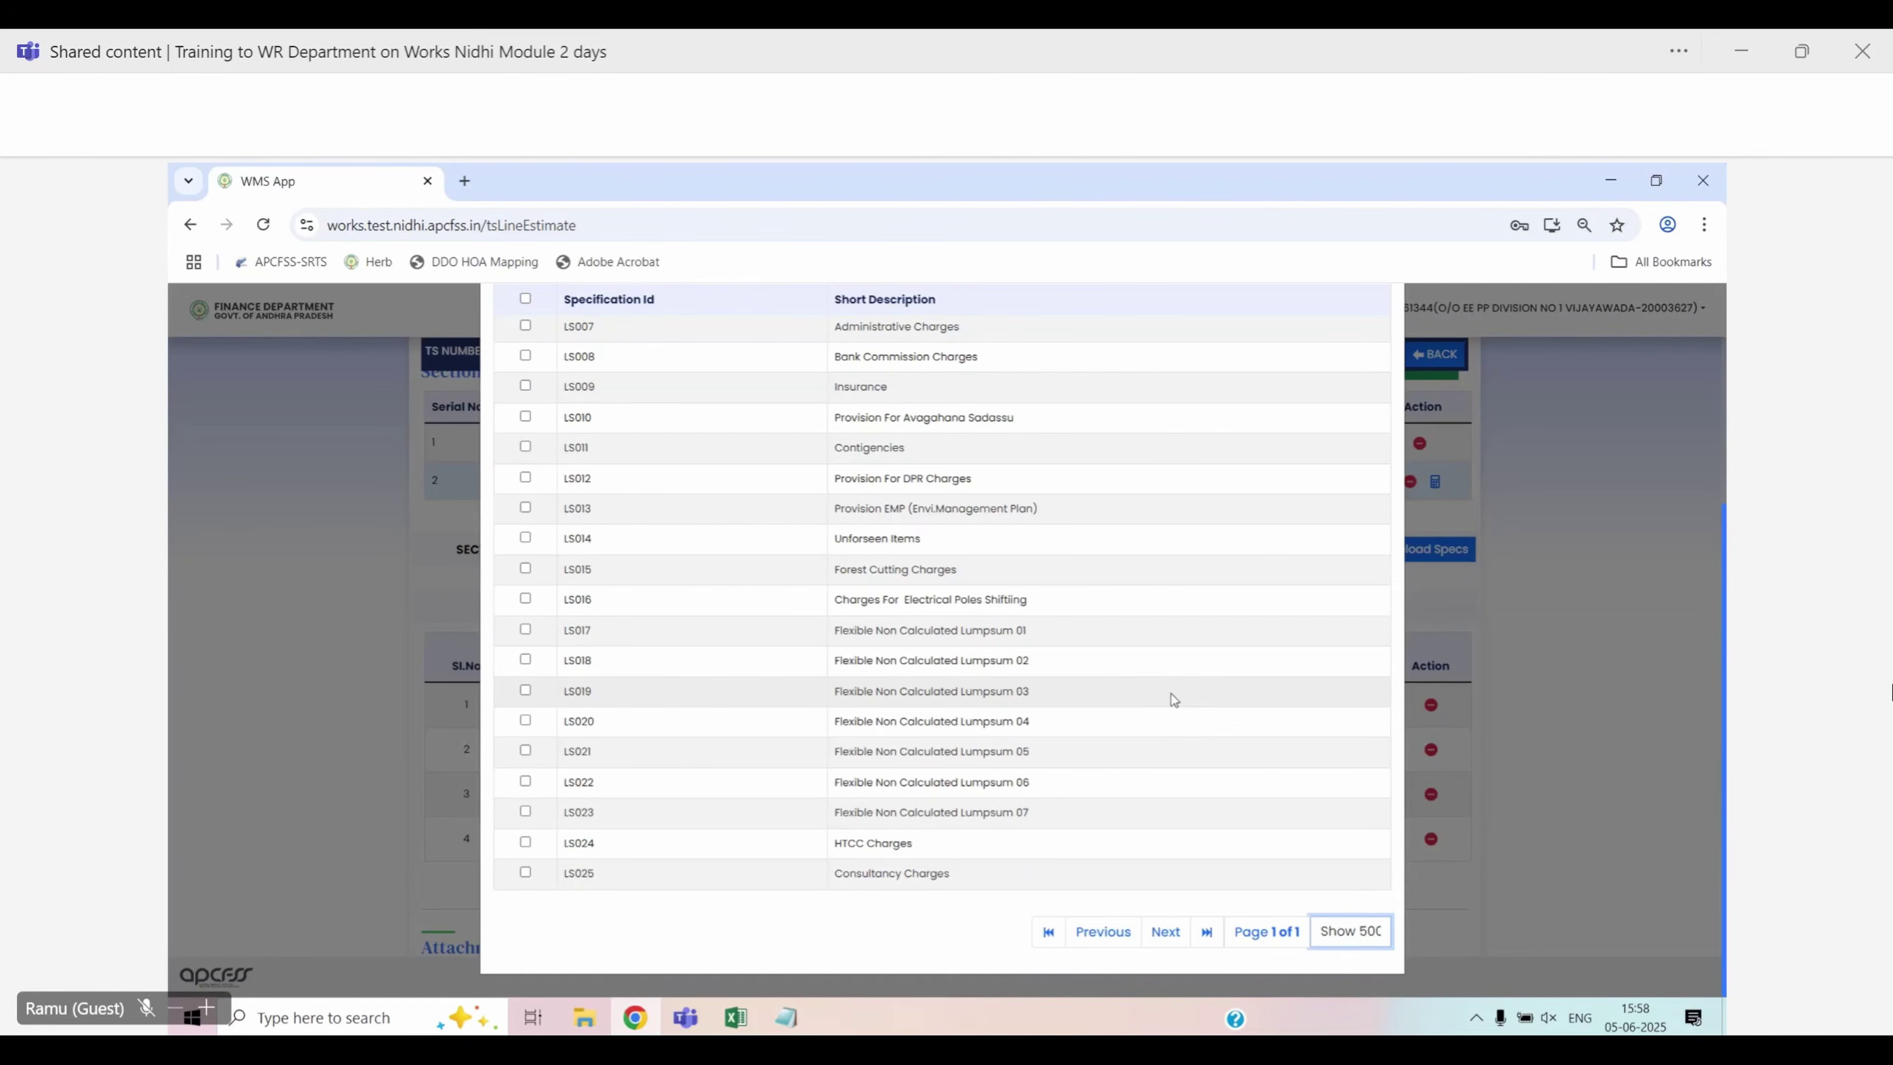
scroll(1179, 711, up, 3)
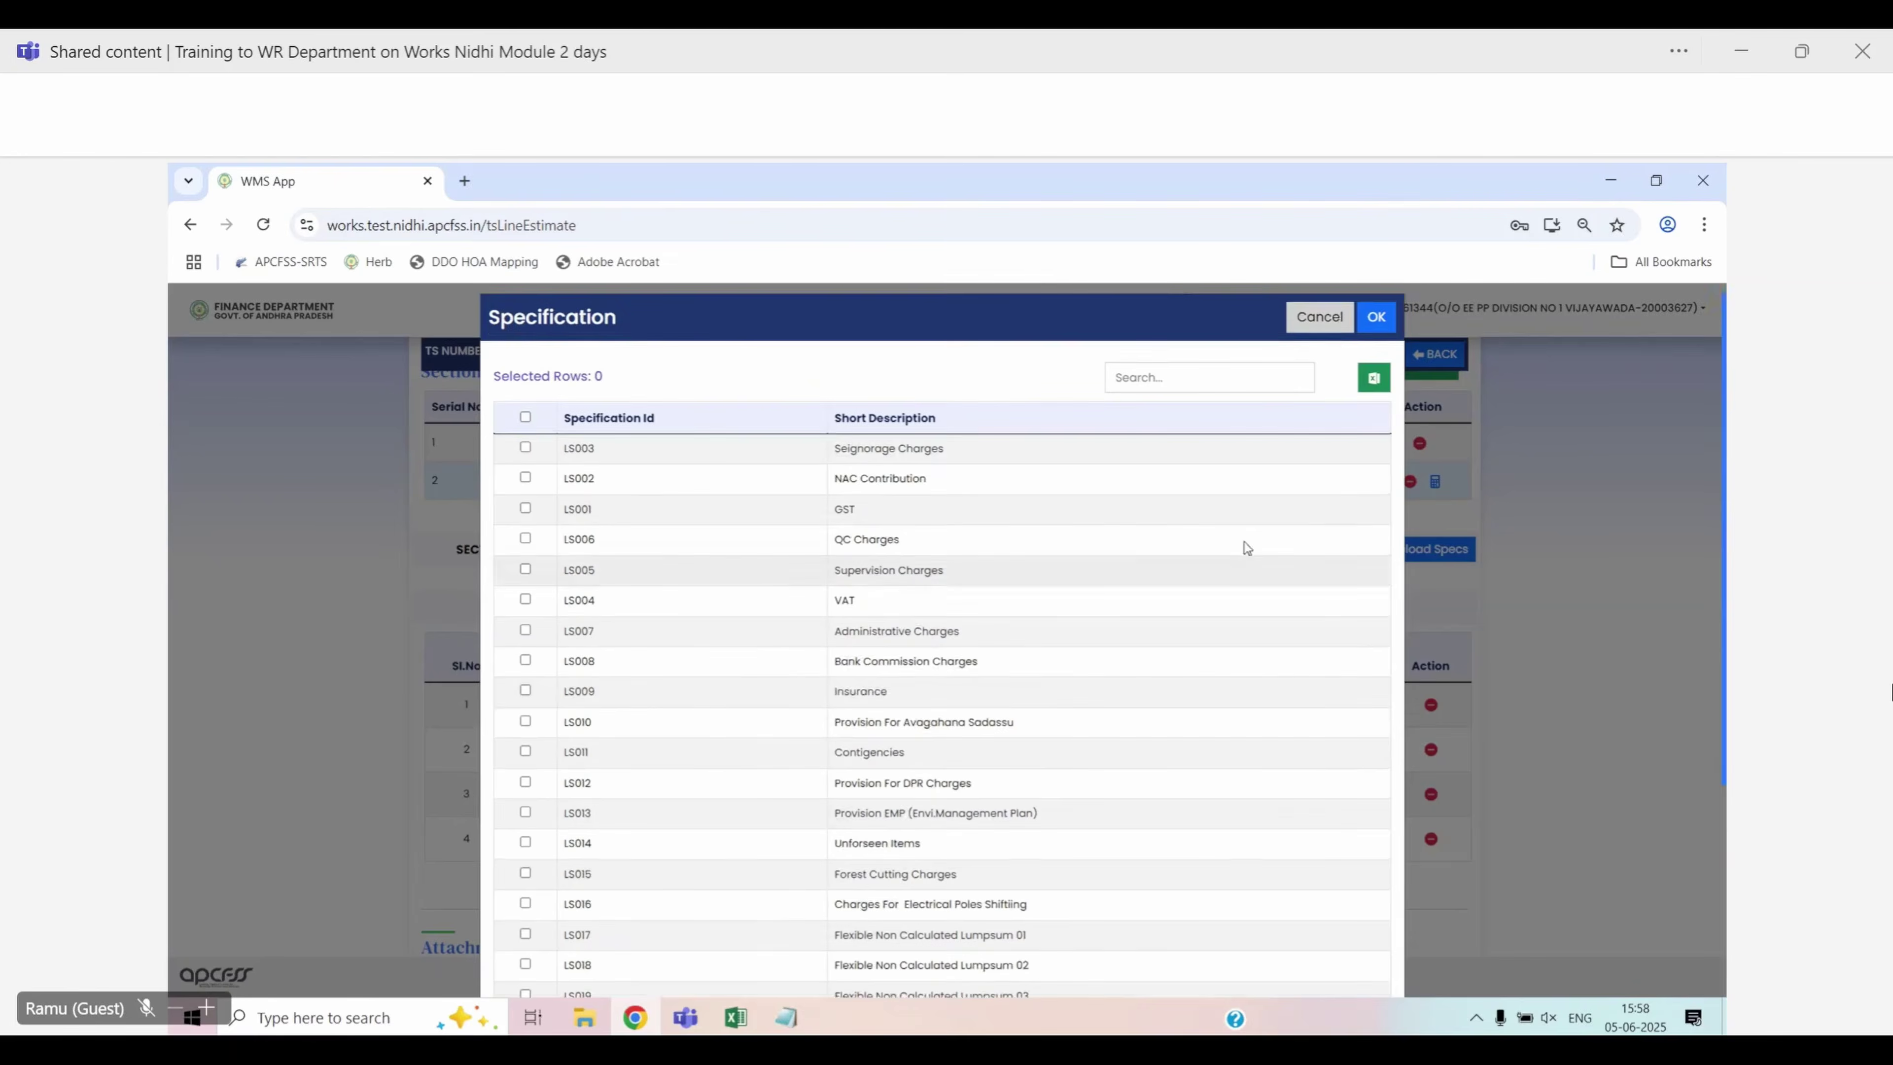
click(1320, 330)
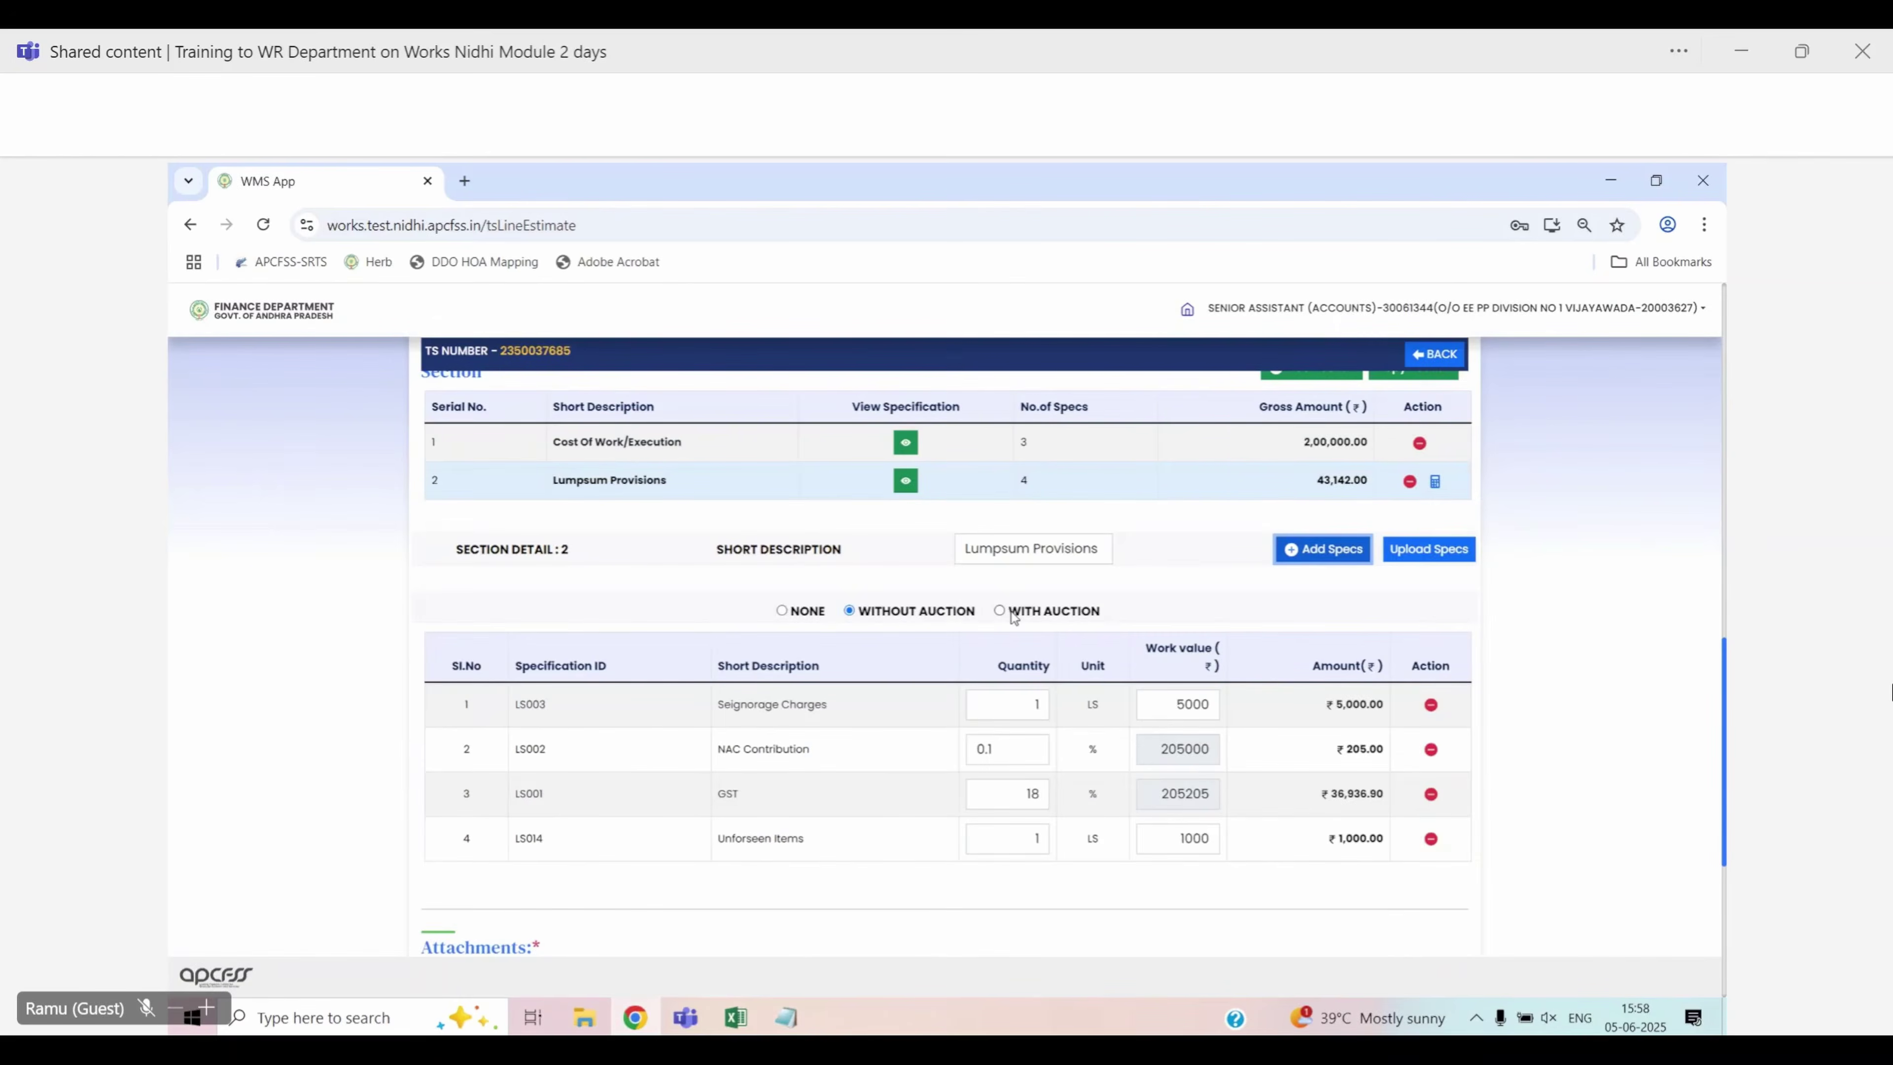
Reopen the specification list showing all entries on one page and scroll through it
click(1324, 550)
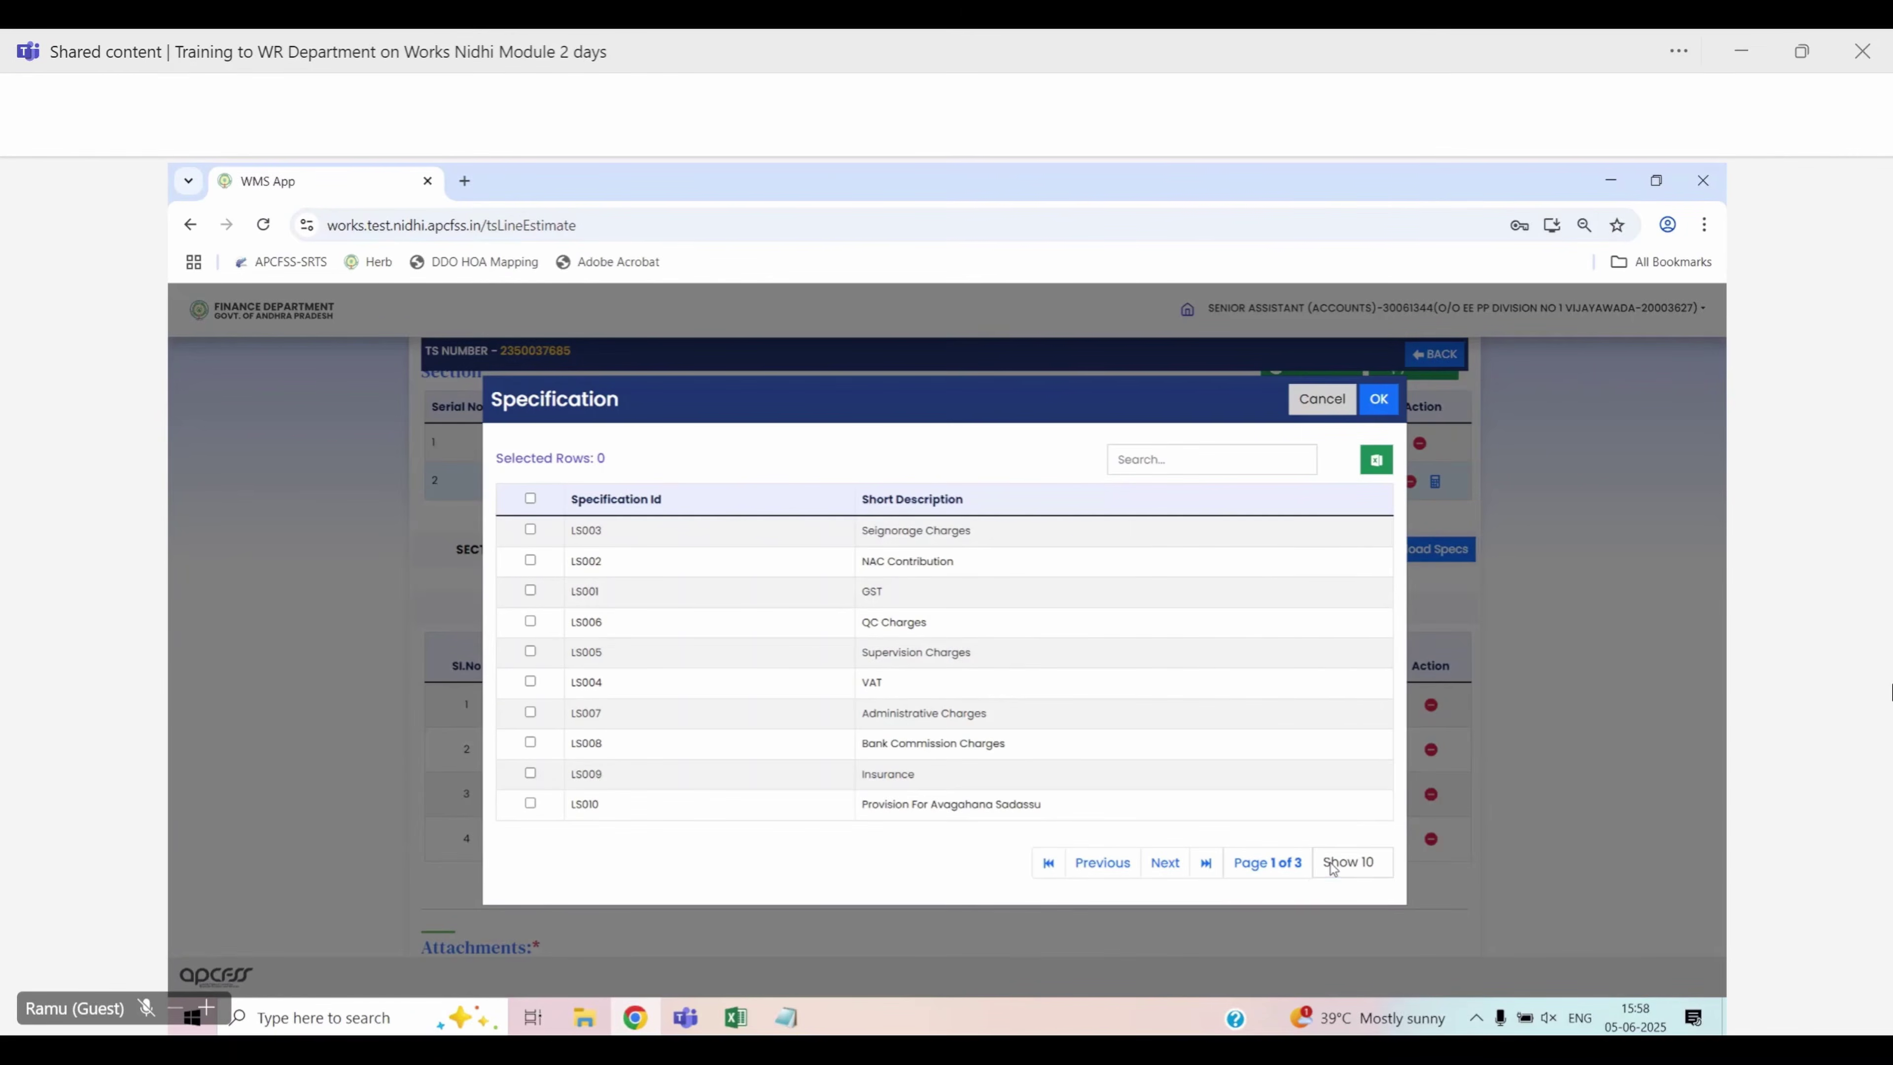
click(1334, 865)
click(1350, 833)
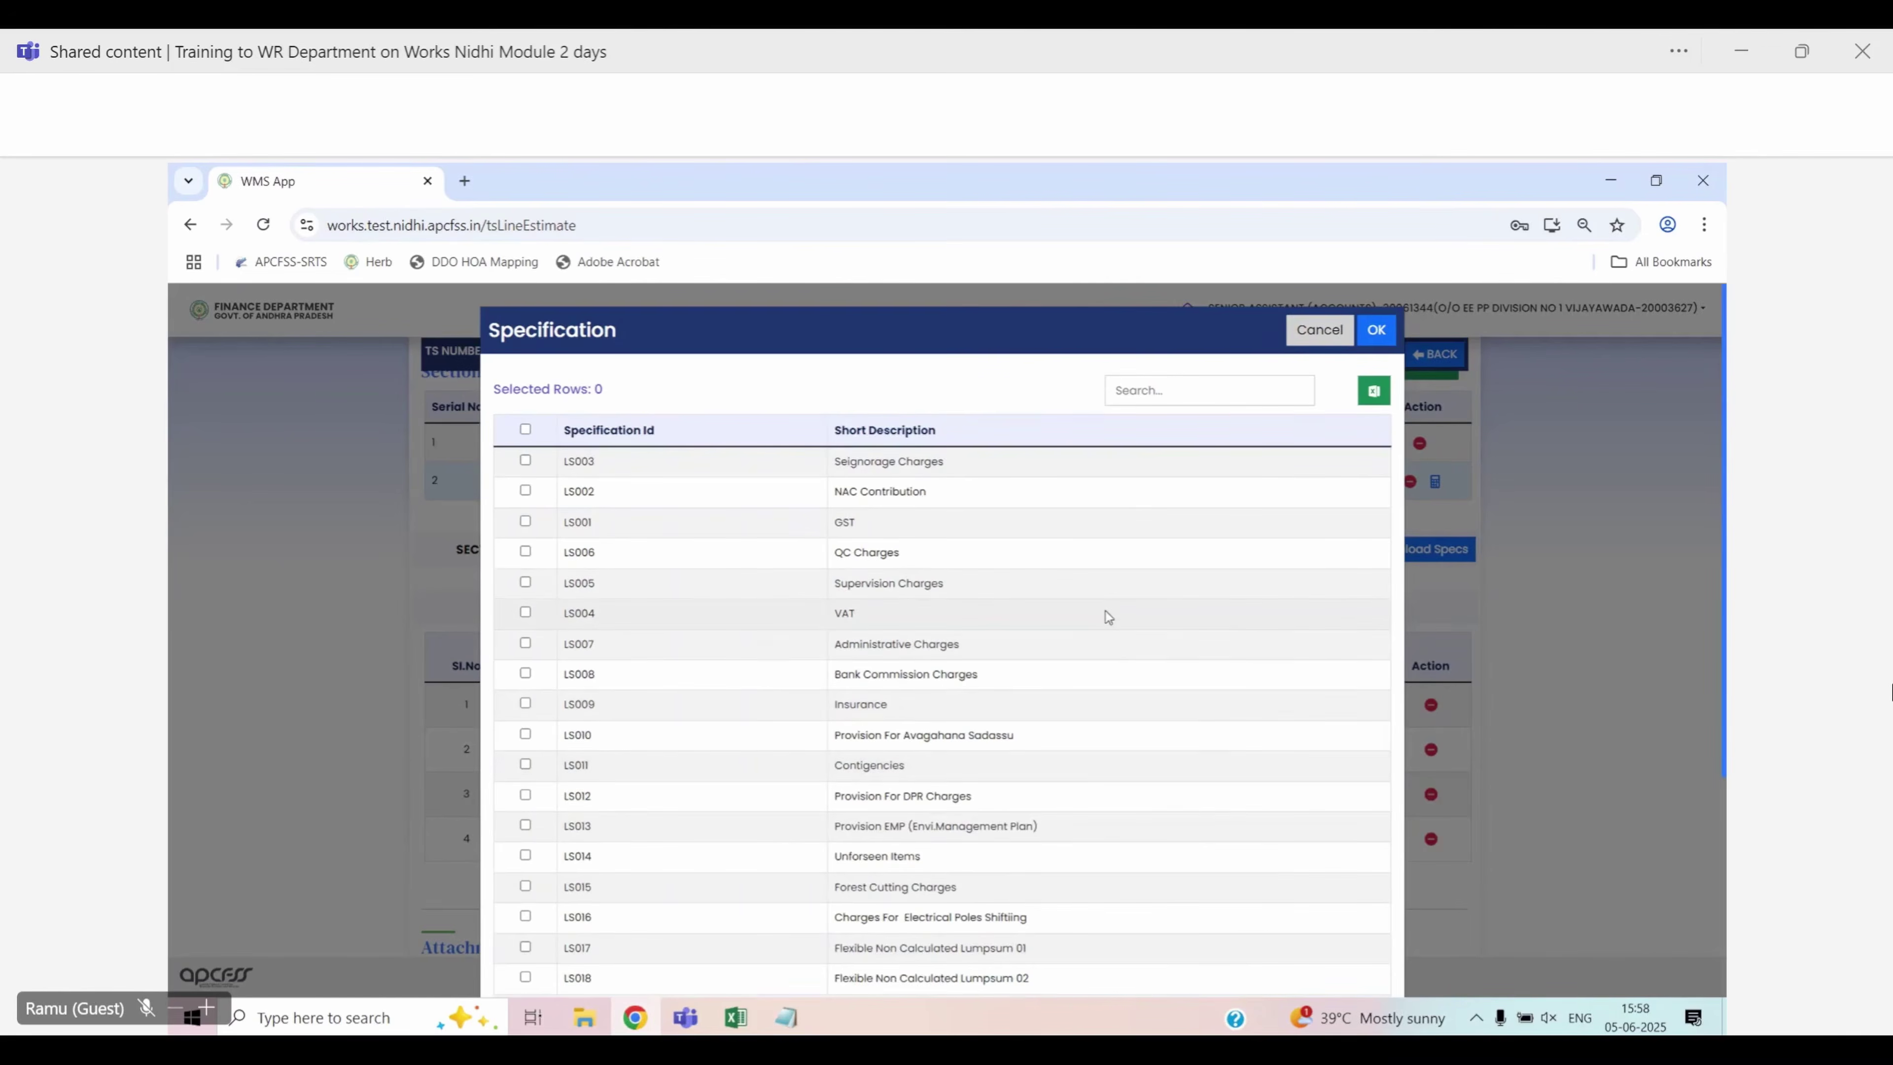
scroll(1105, 611, down, 3)
scroll(1103, 613, down, 3)
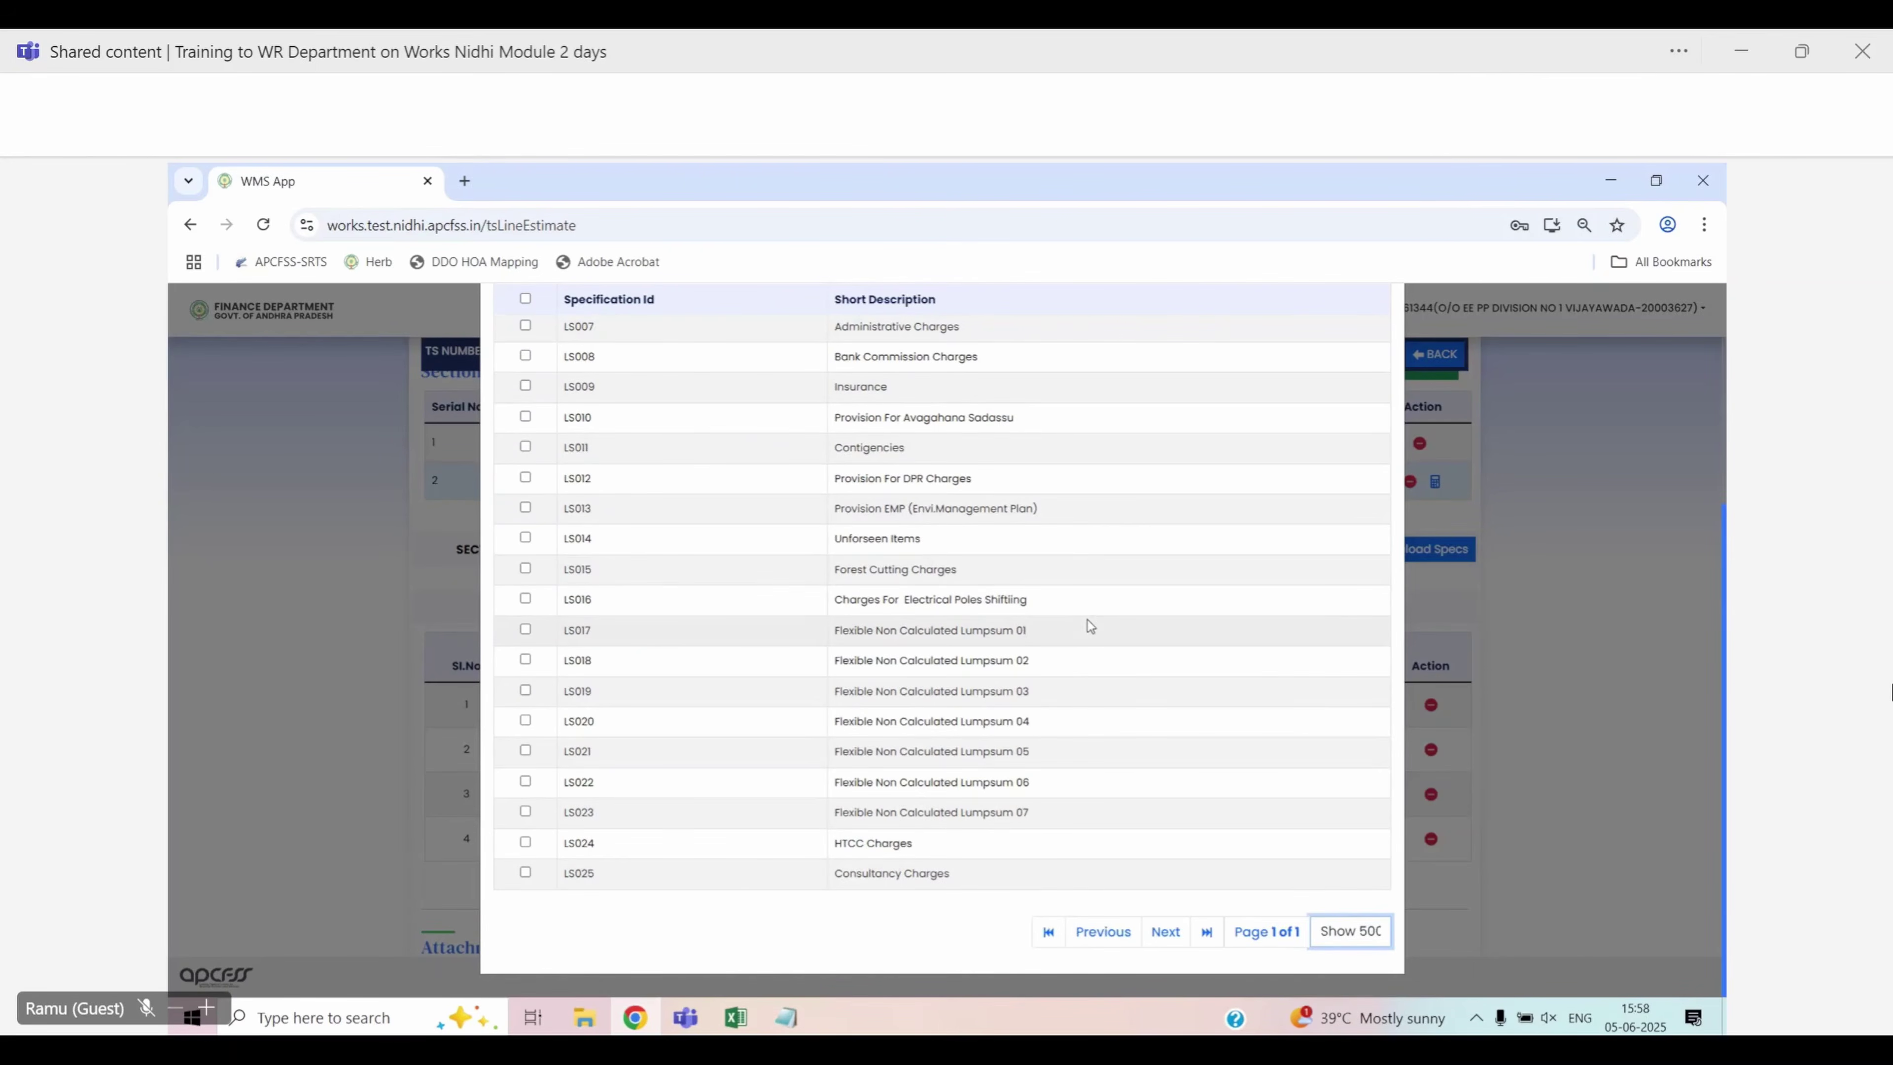
scroll(1088, 620, up, 3)
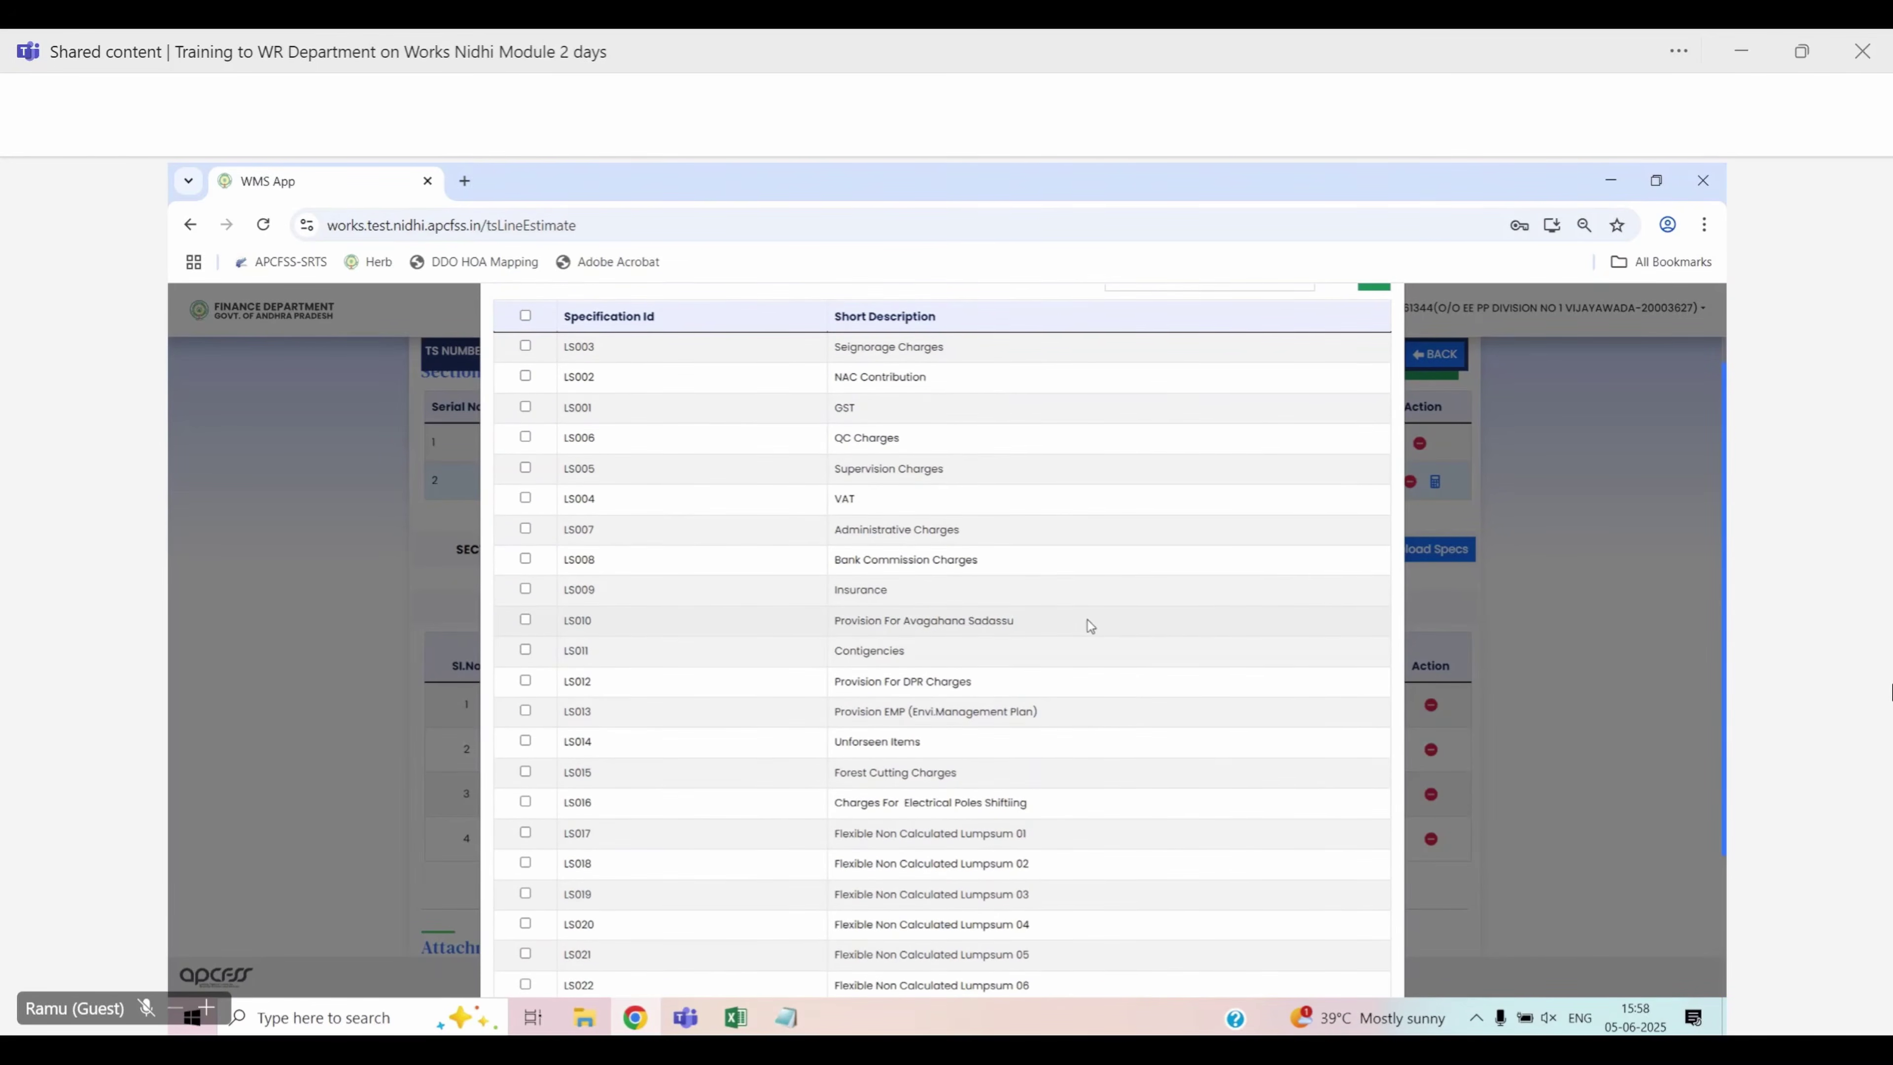
scroll(1088, 620, up, 2)
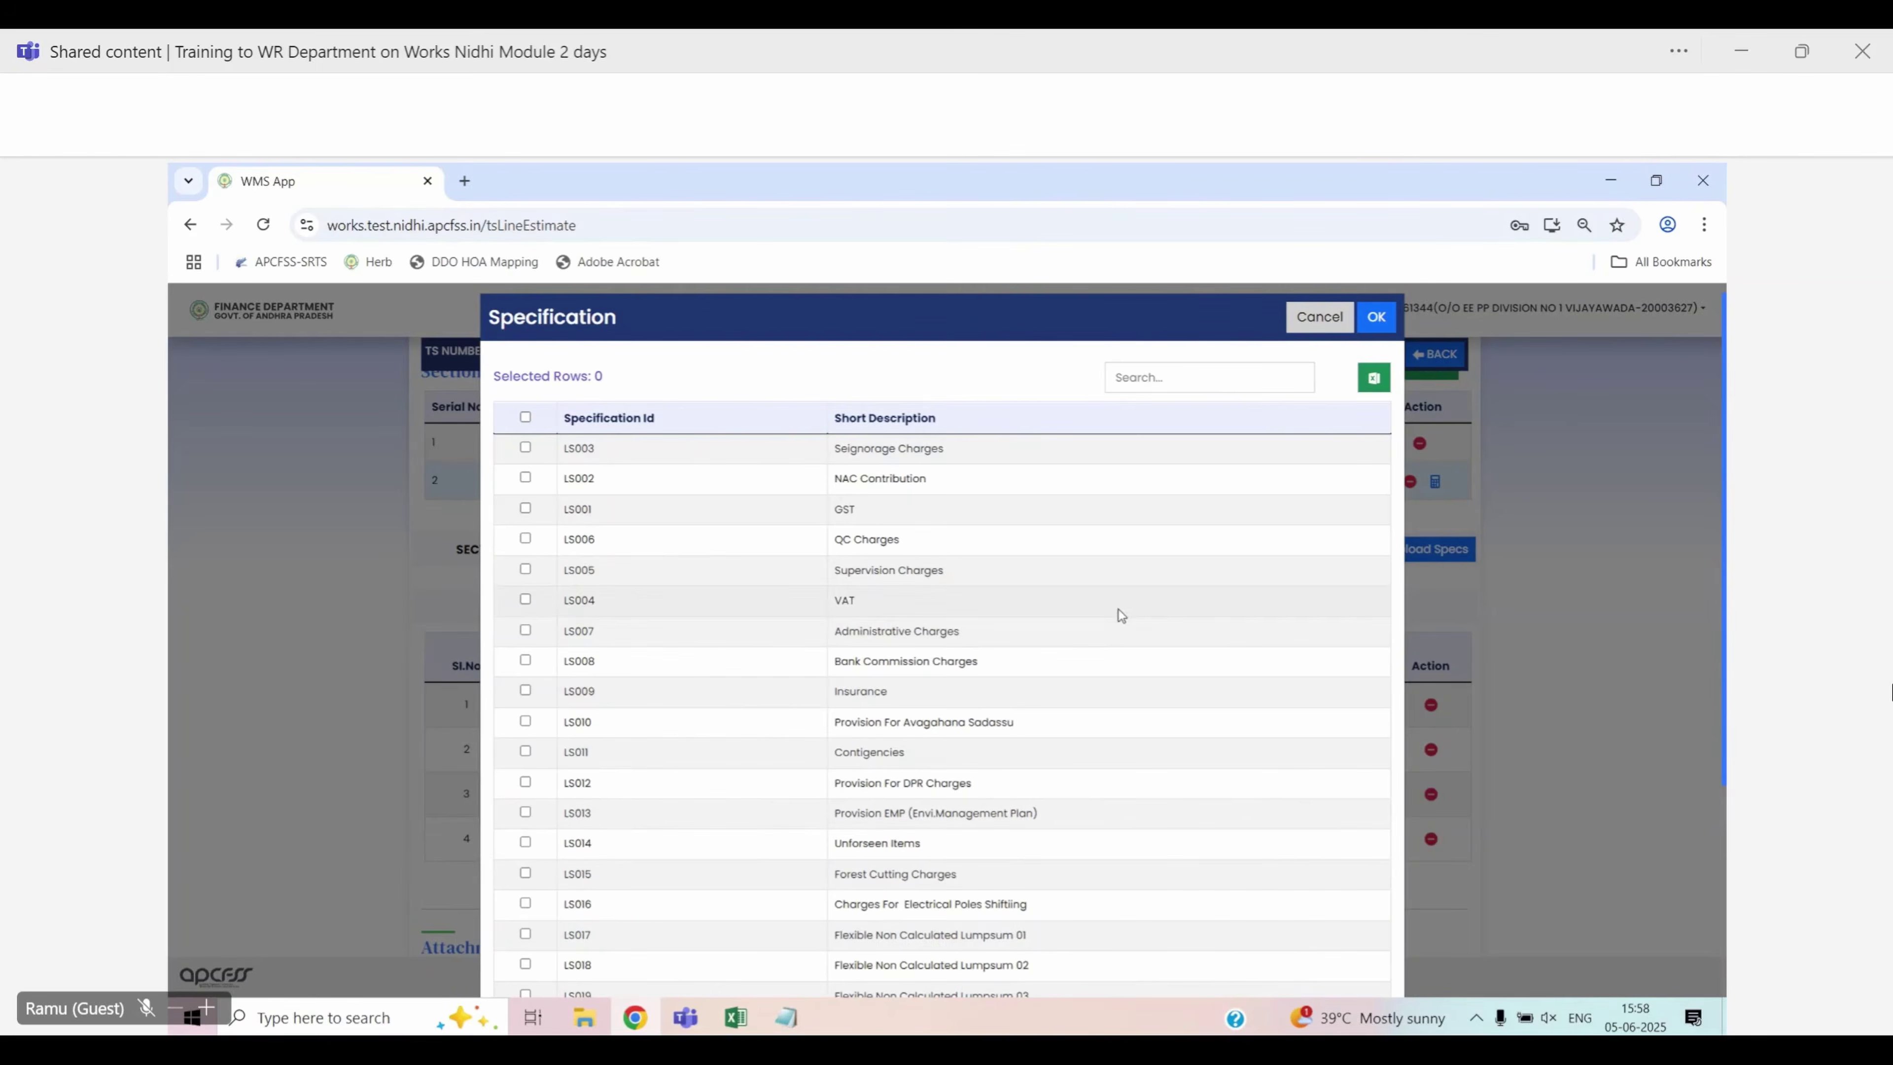
Close the specification list and set the Lumpsum Provisions auction option to NONE
click(1318, 317)
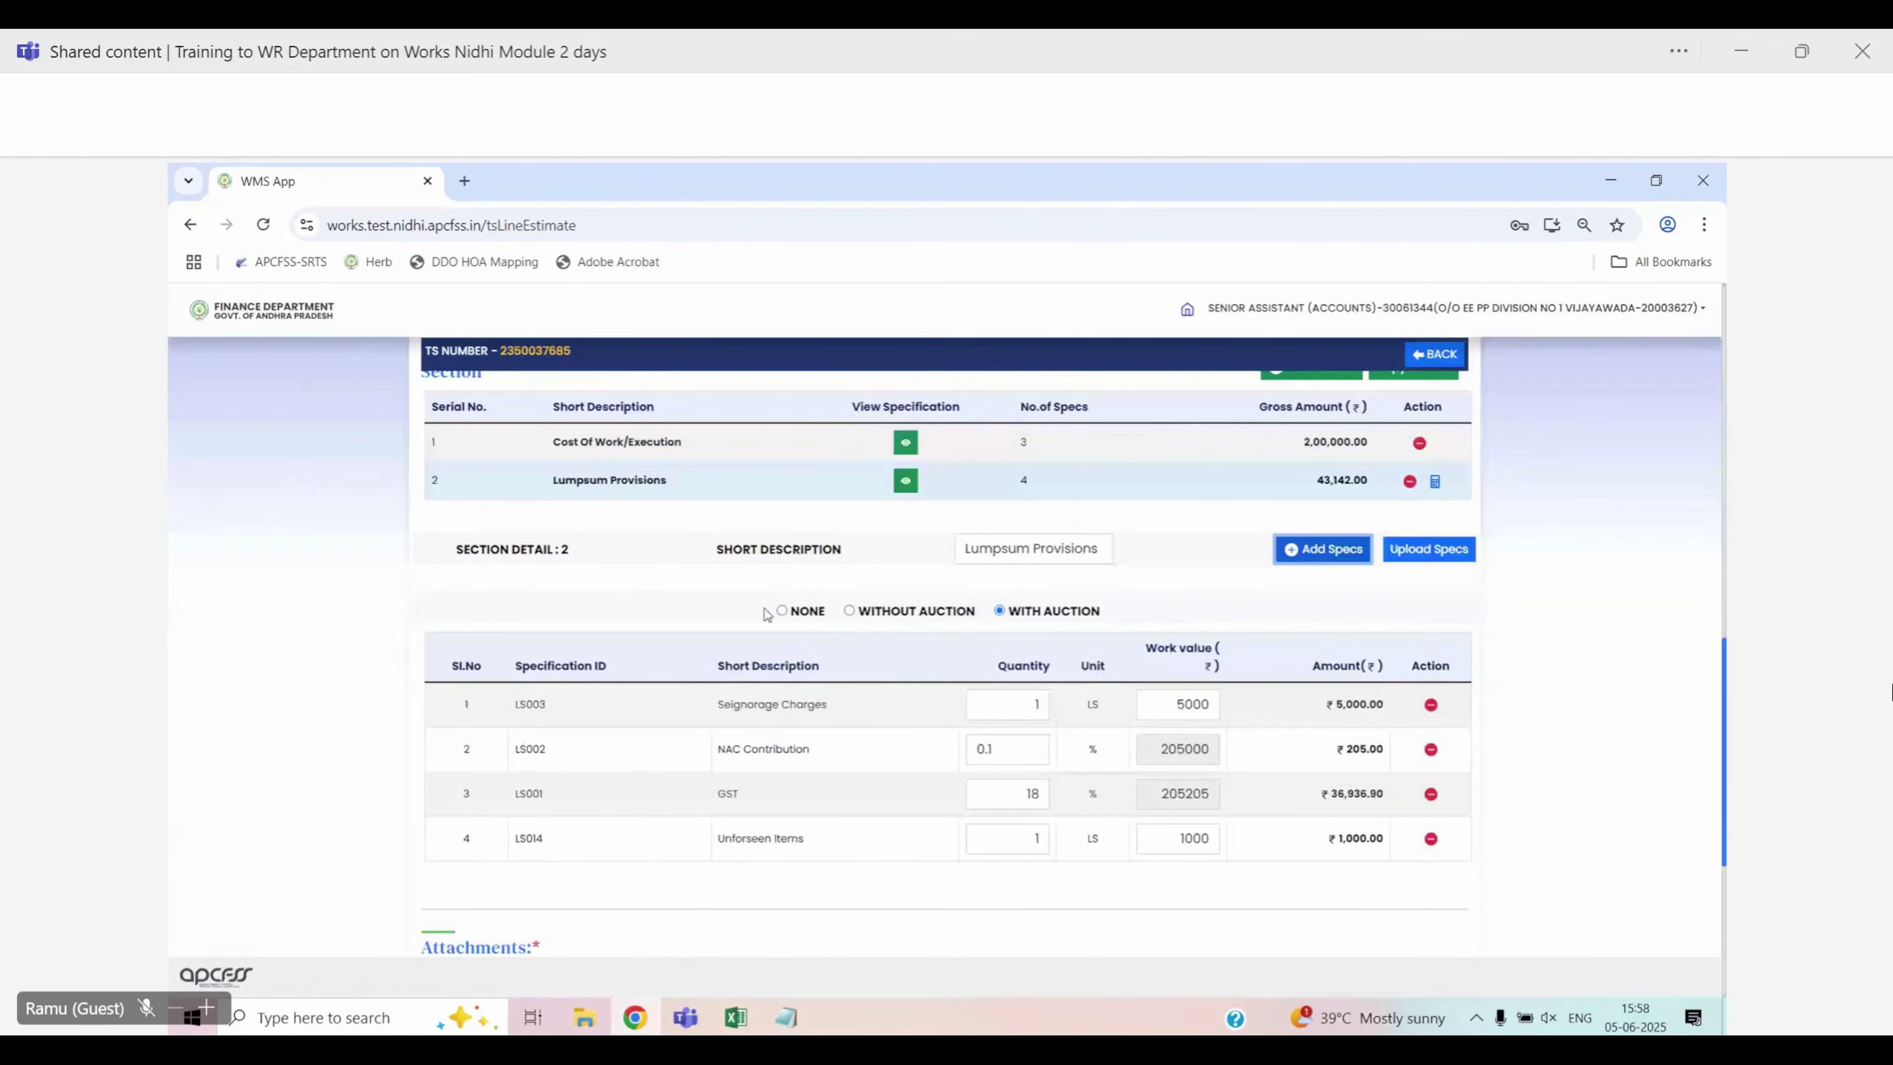
click(781, 611)
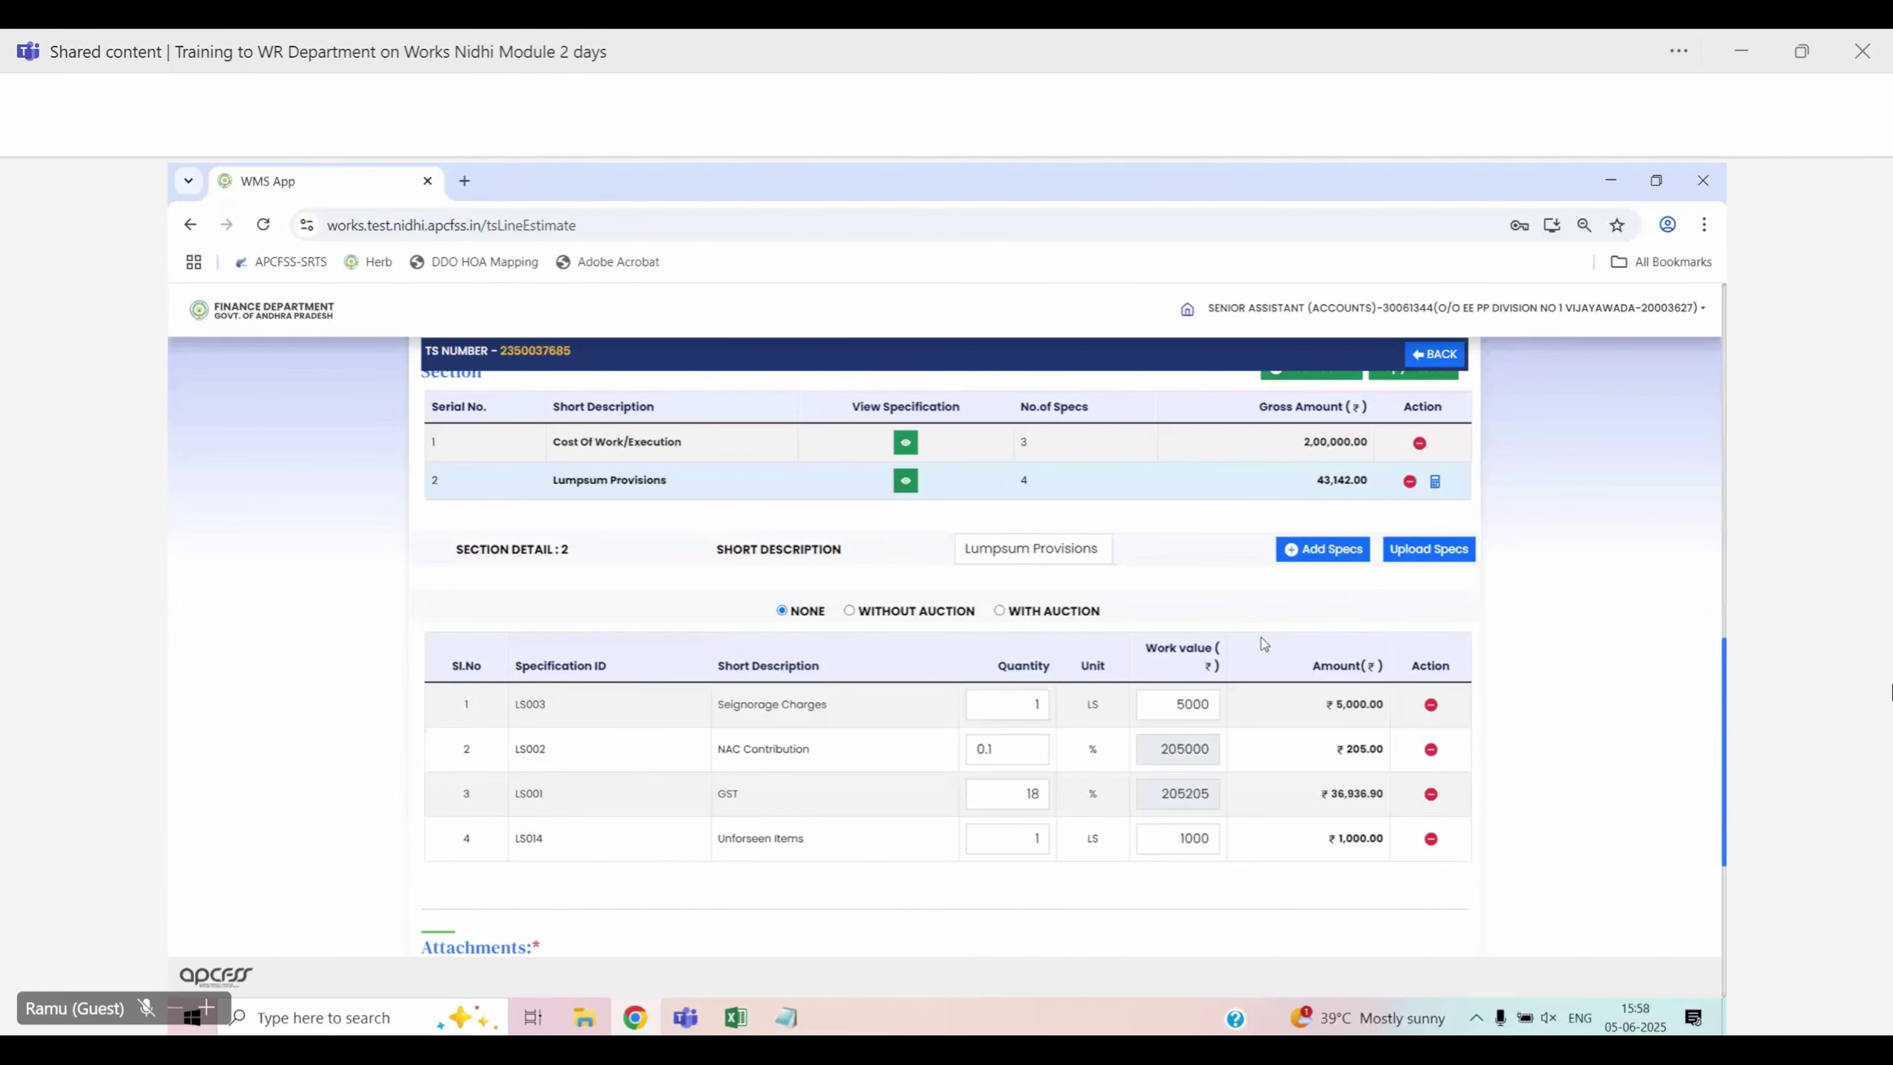
scroll(1533, 703, down, 1)
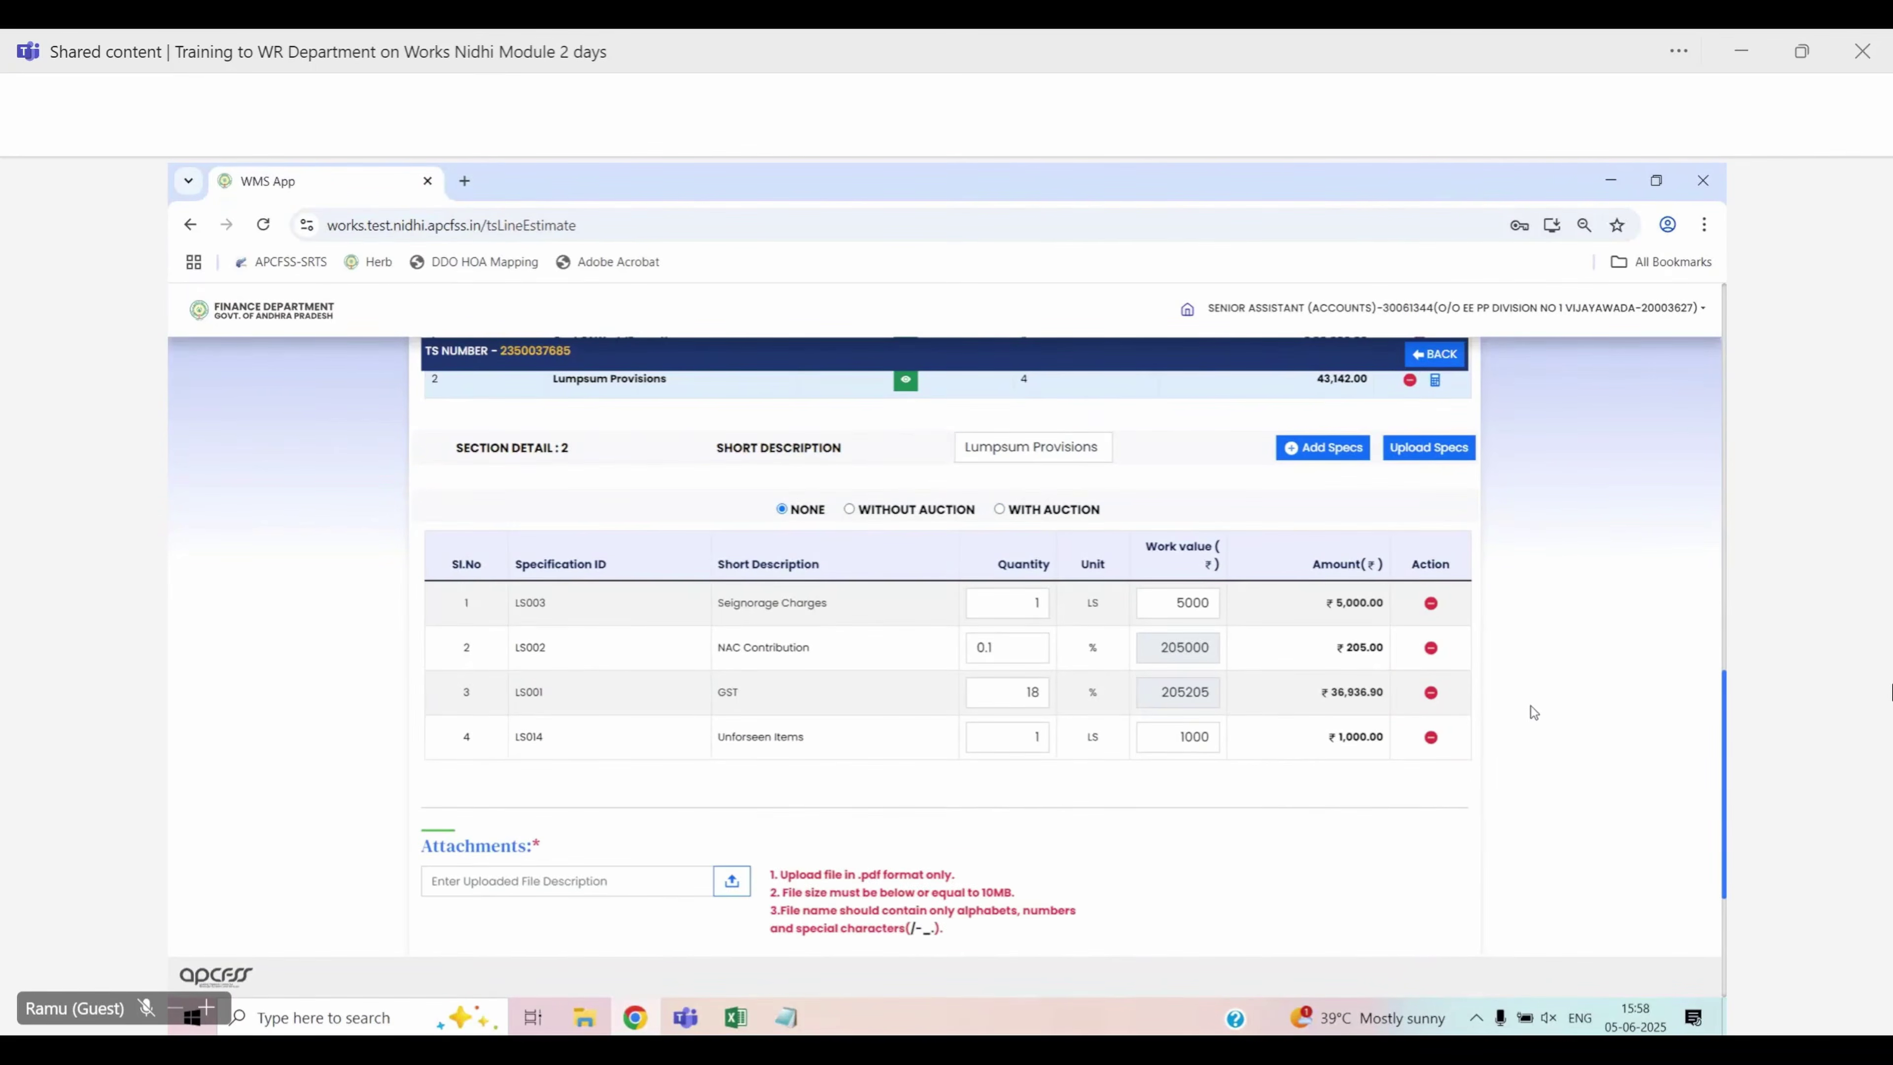
scroll(1531, 712, down, 1)
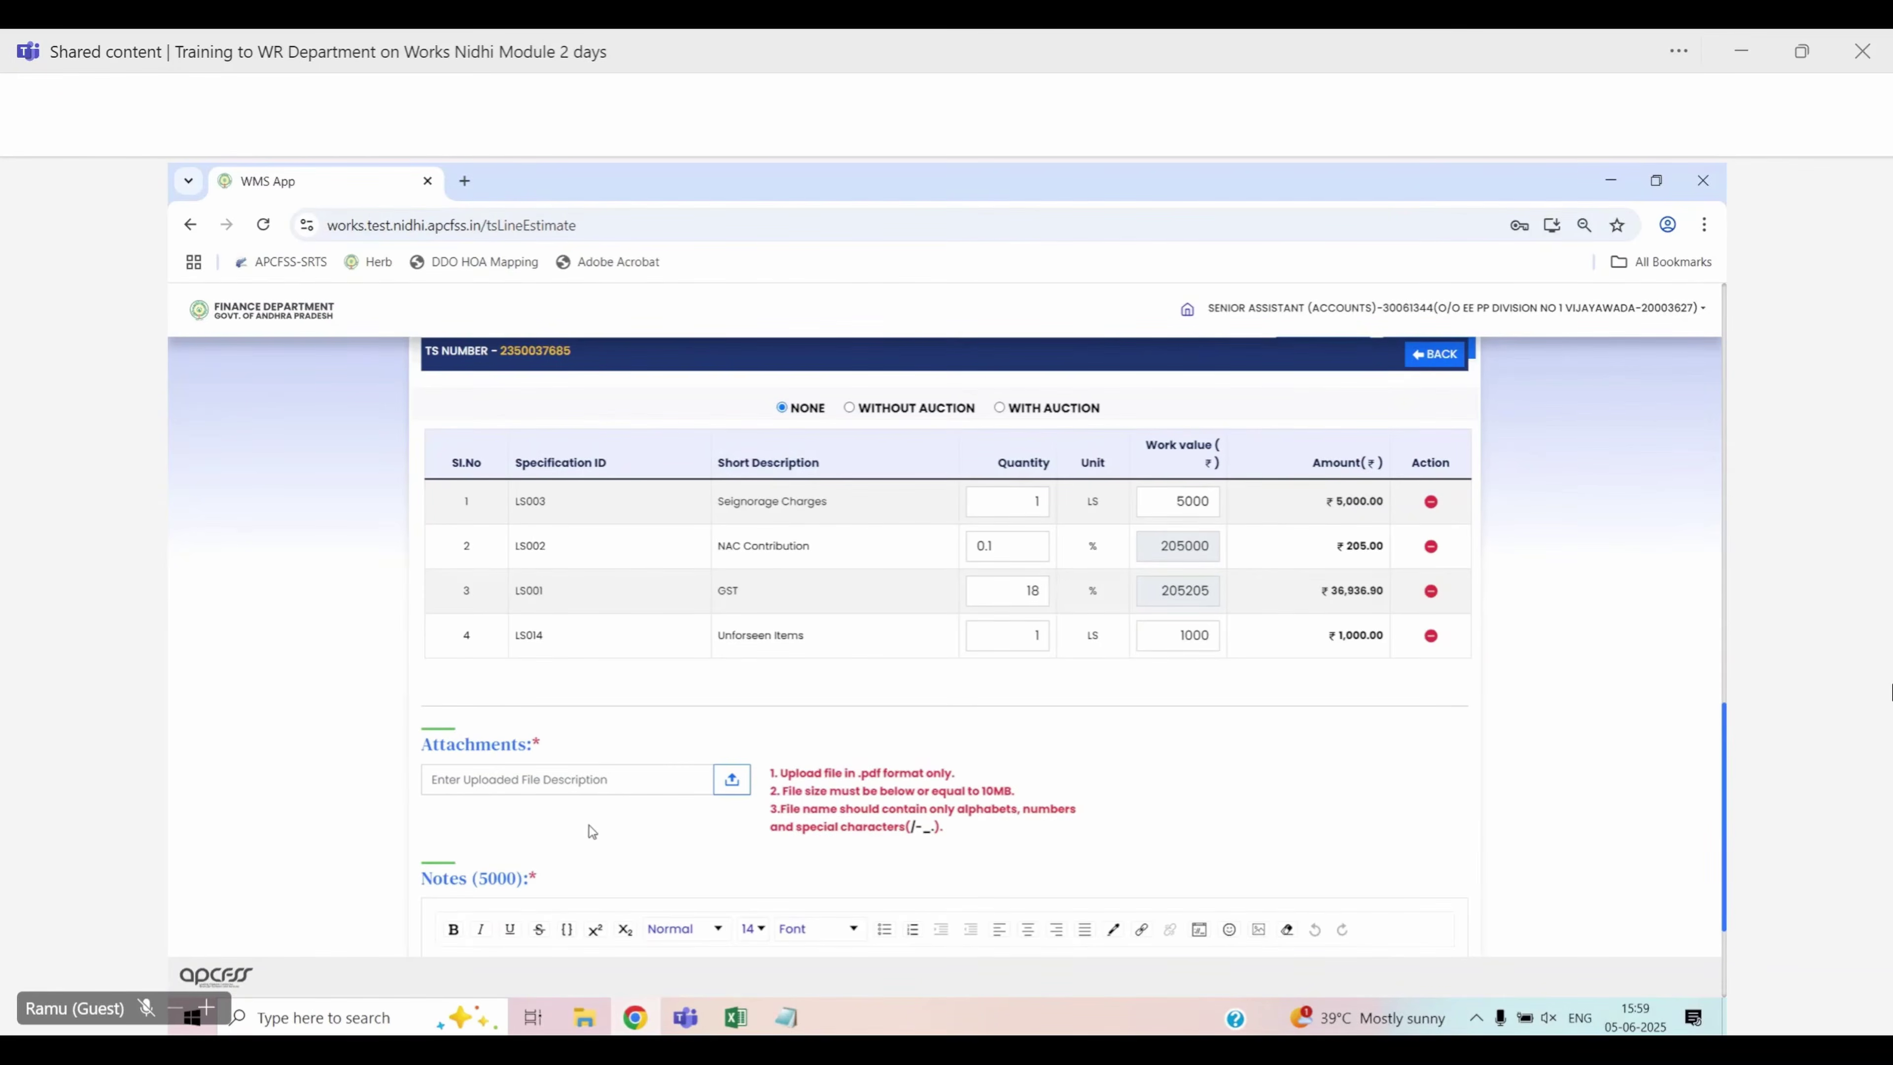
Upload the Sample PDF as an attachment described as 'Estimate'
click(509, 777)
text(Estimate)
key(Tab)
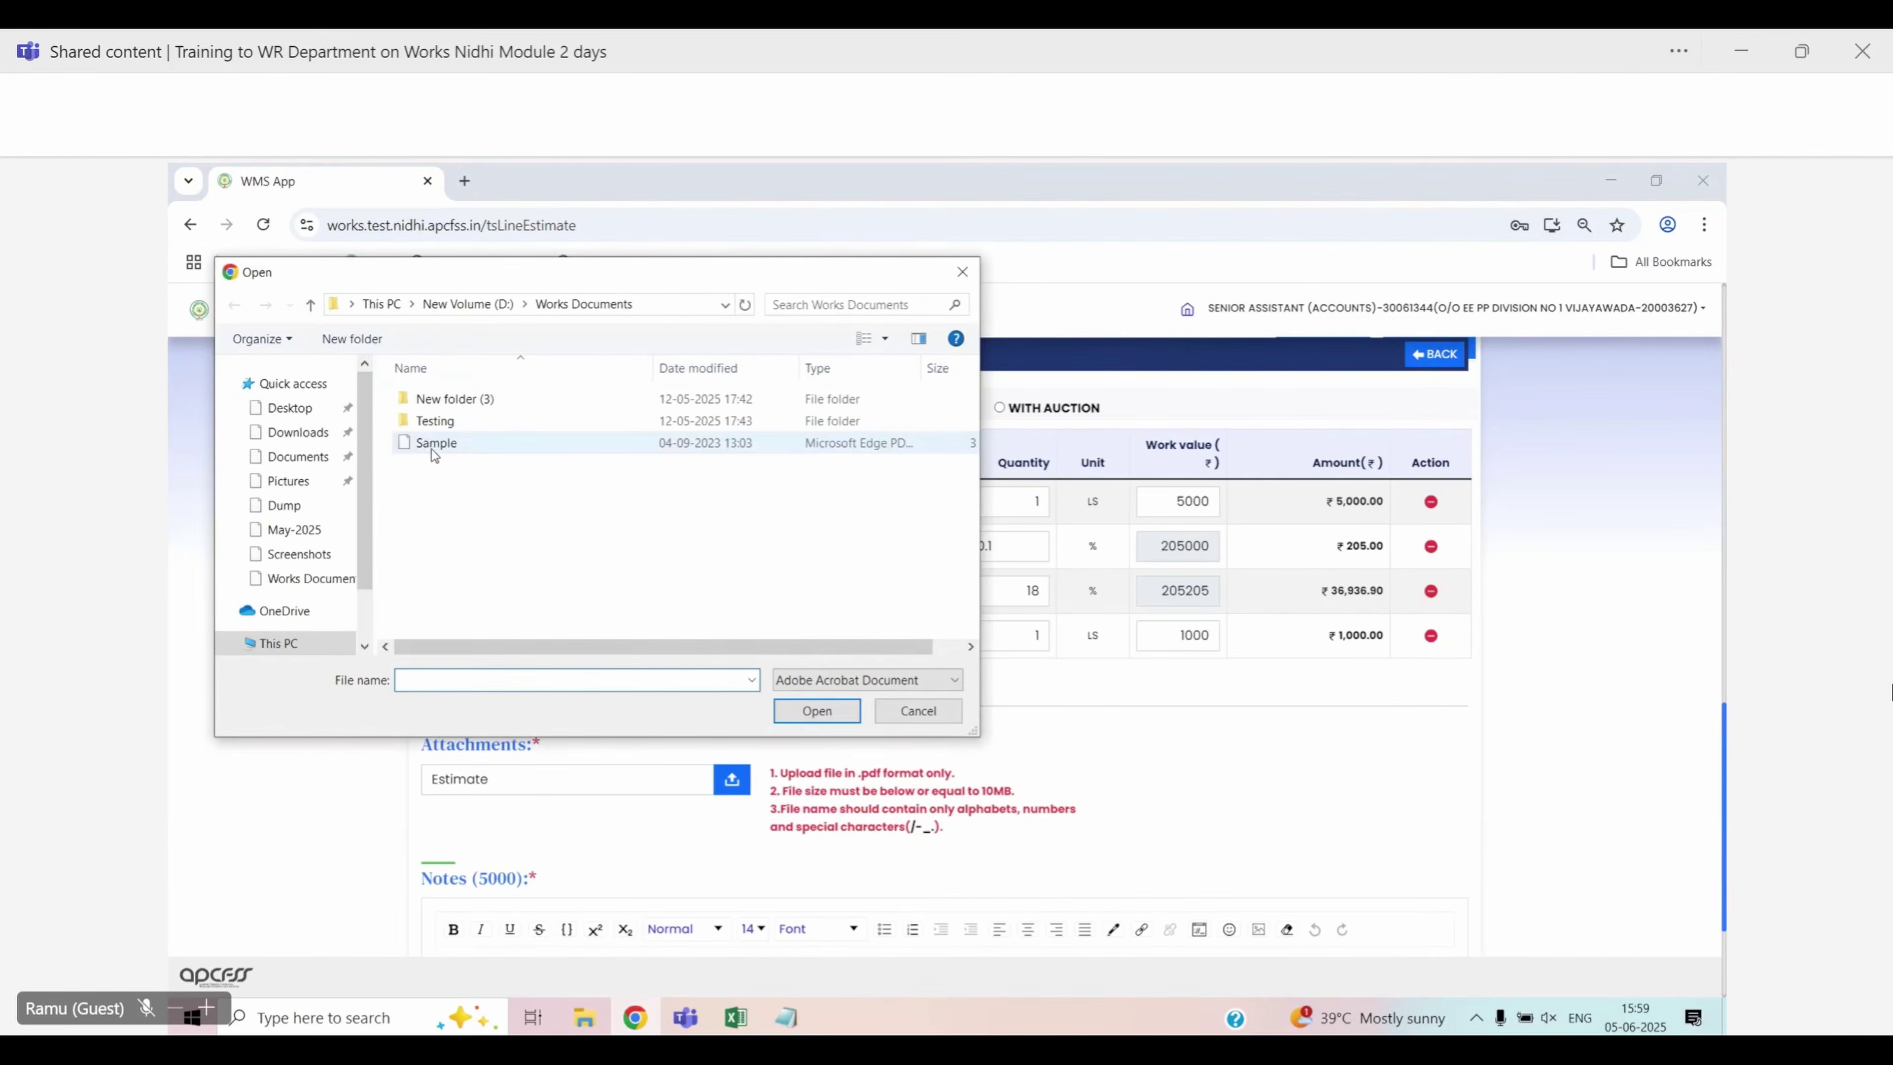
click(431, 449)
double_click(431, 450)
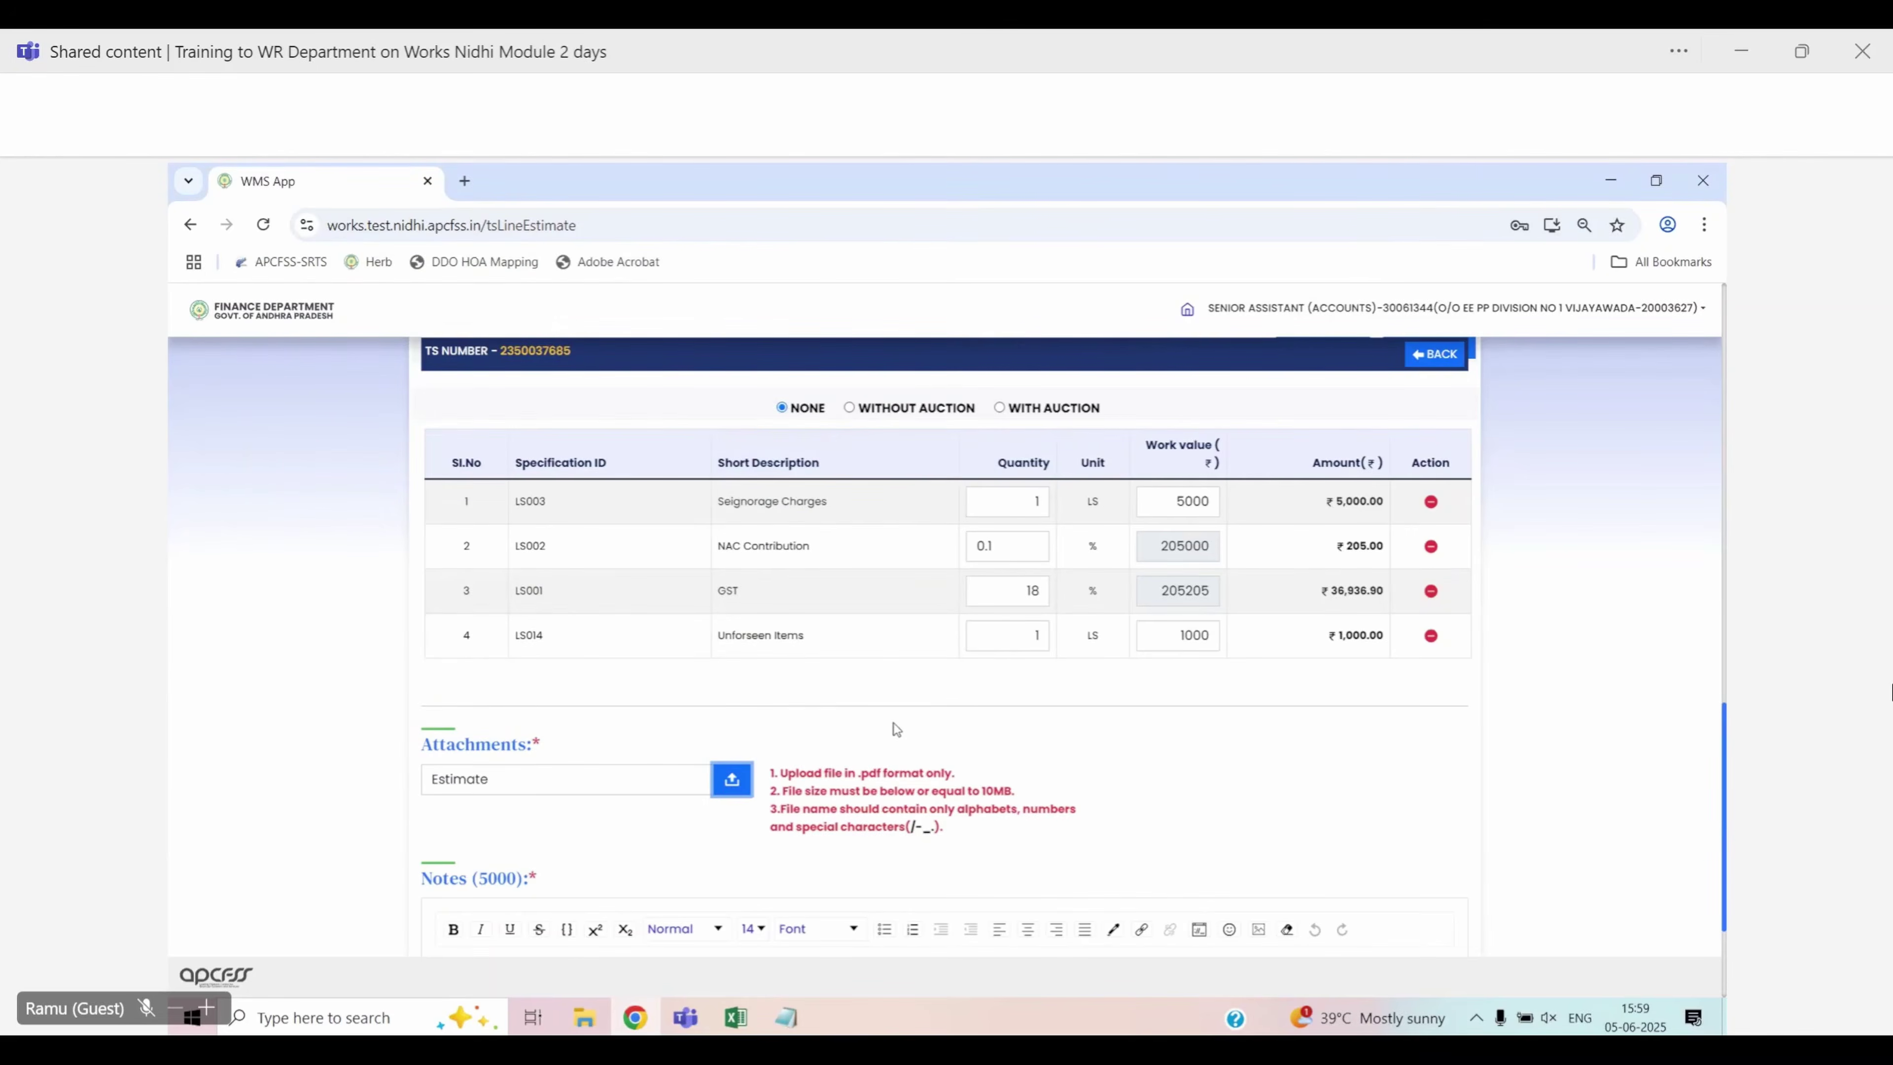
Write the note 'Estimate Submitted'
scroll(819, 761, down, 3)
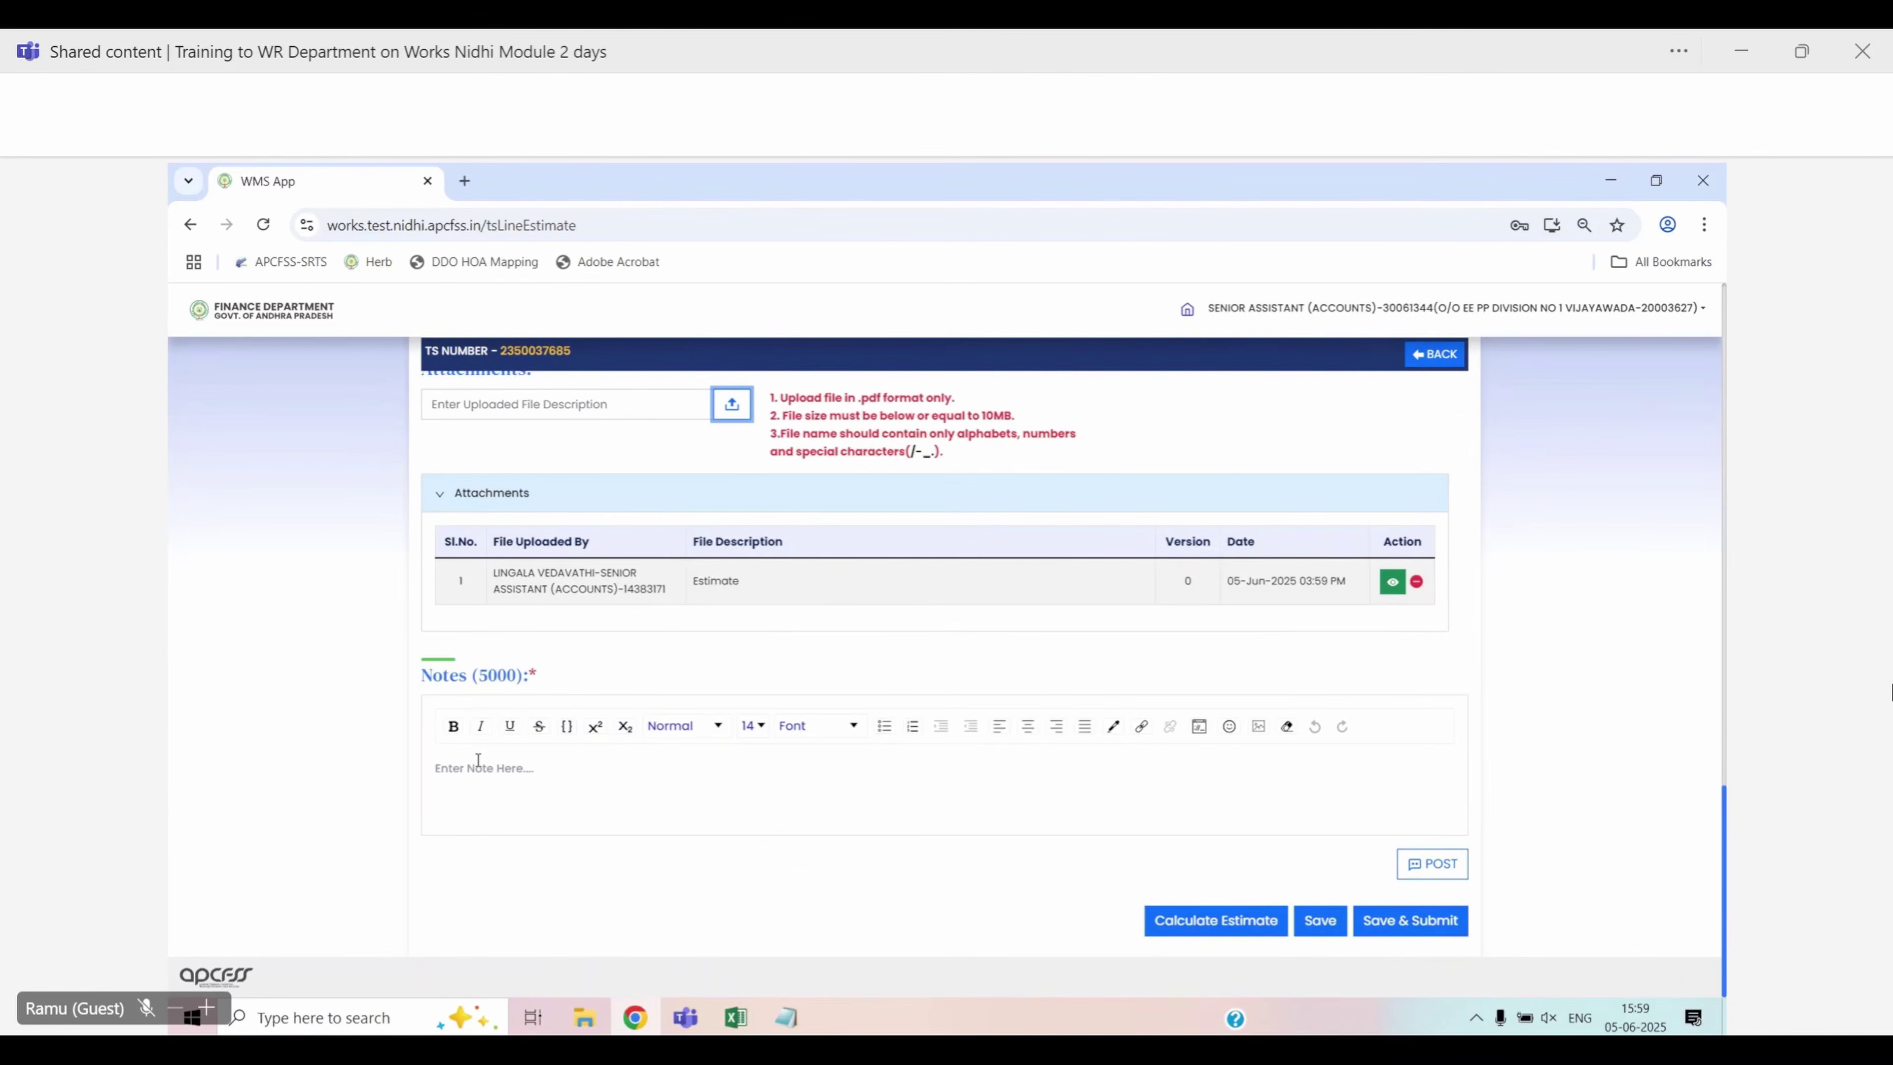
click(509, 772)
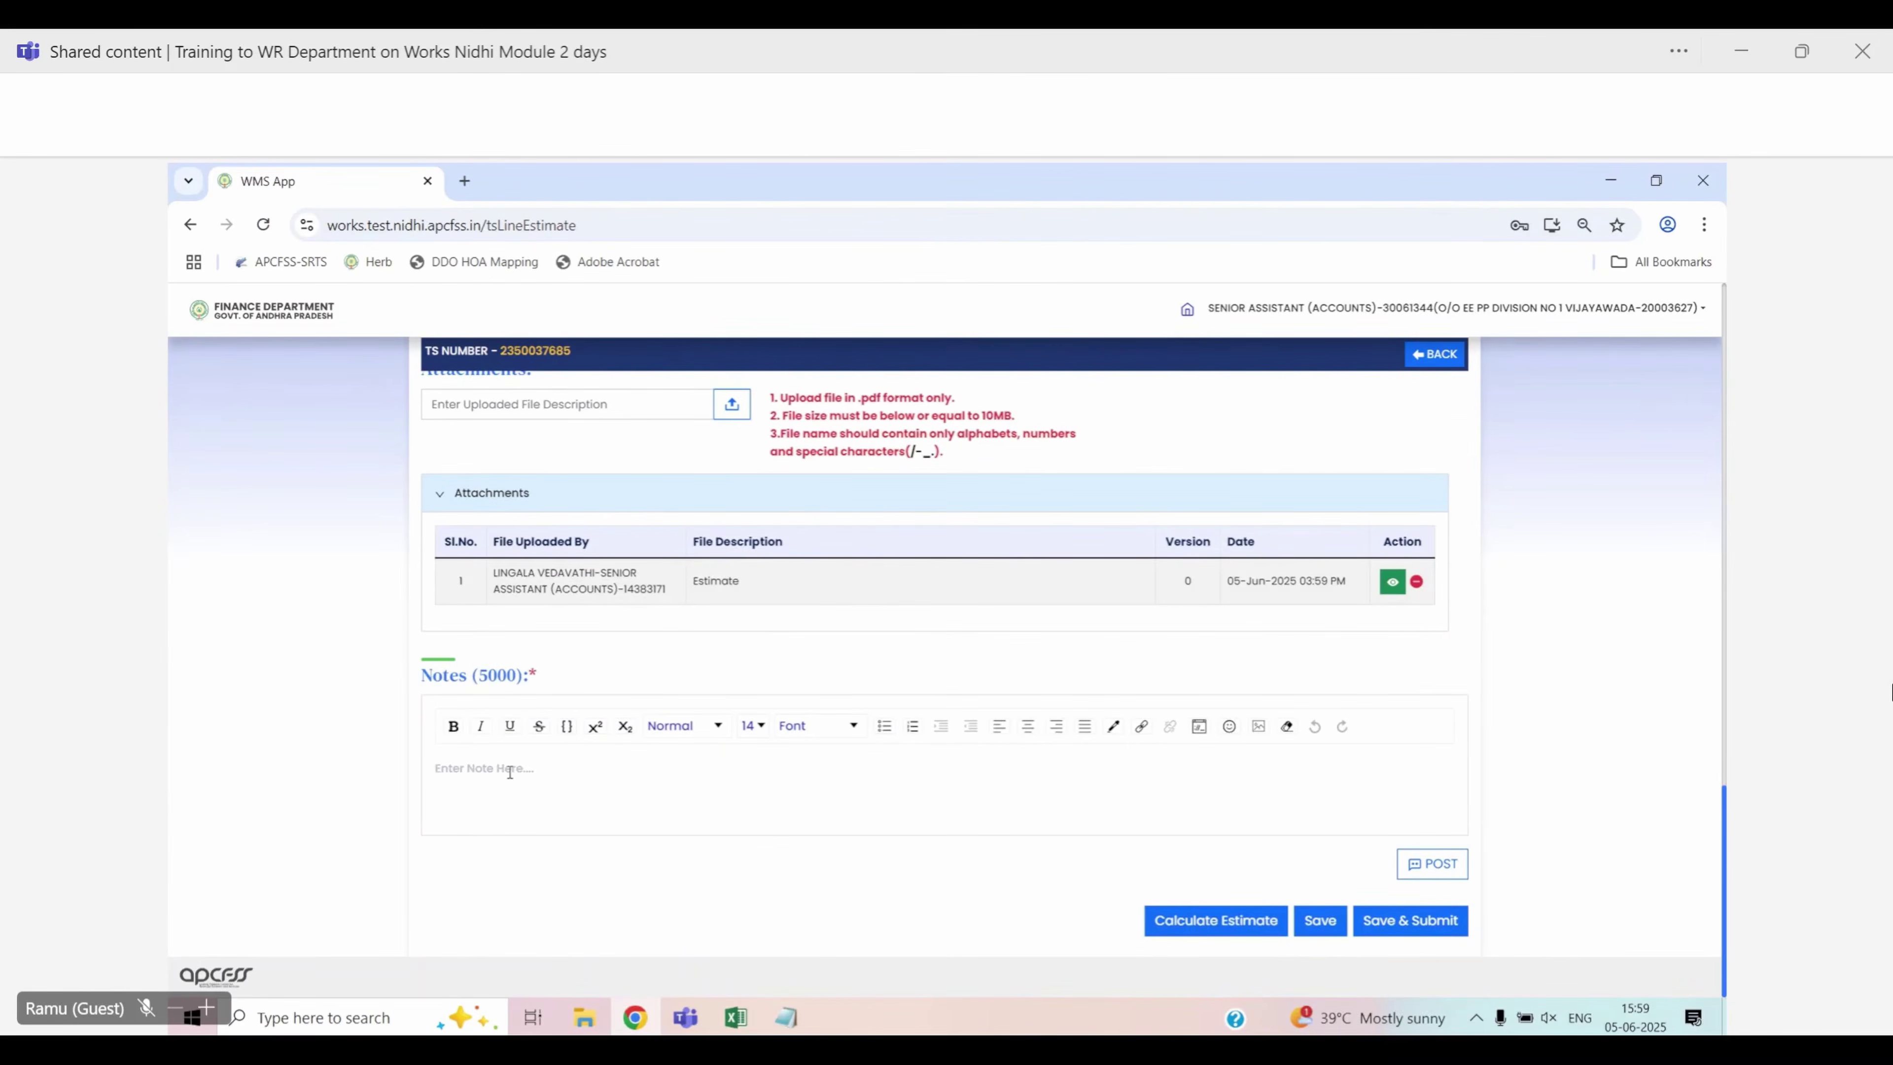
text(Estimate Submitted)
Post the 'Estimate Submitted' note and recalculate the estimate totals
click(1432, 873)
scroll(1213, 821, down, 2)
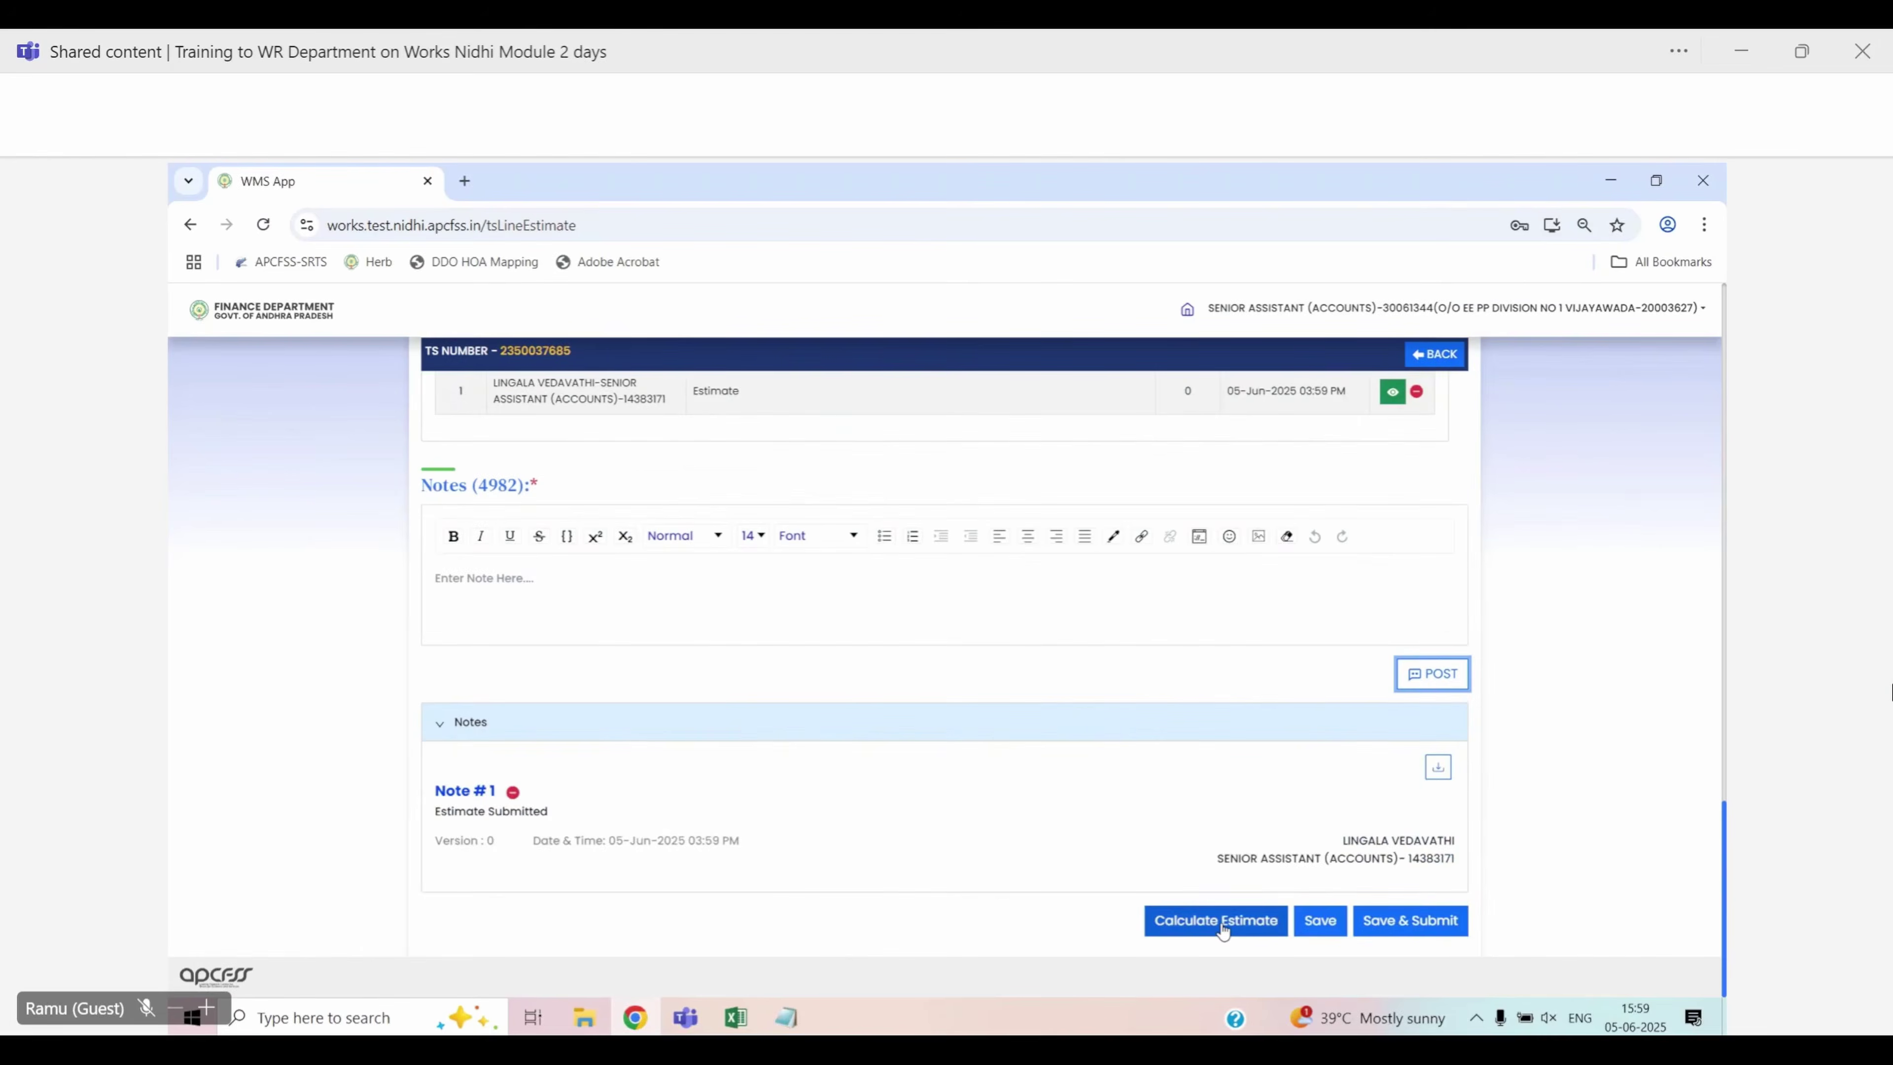
click(1222, 924)
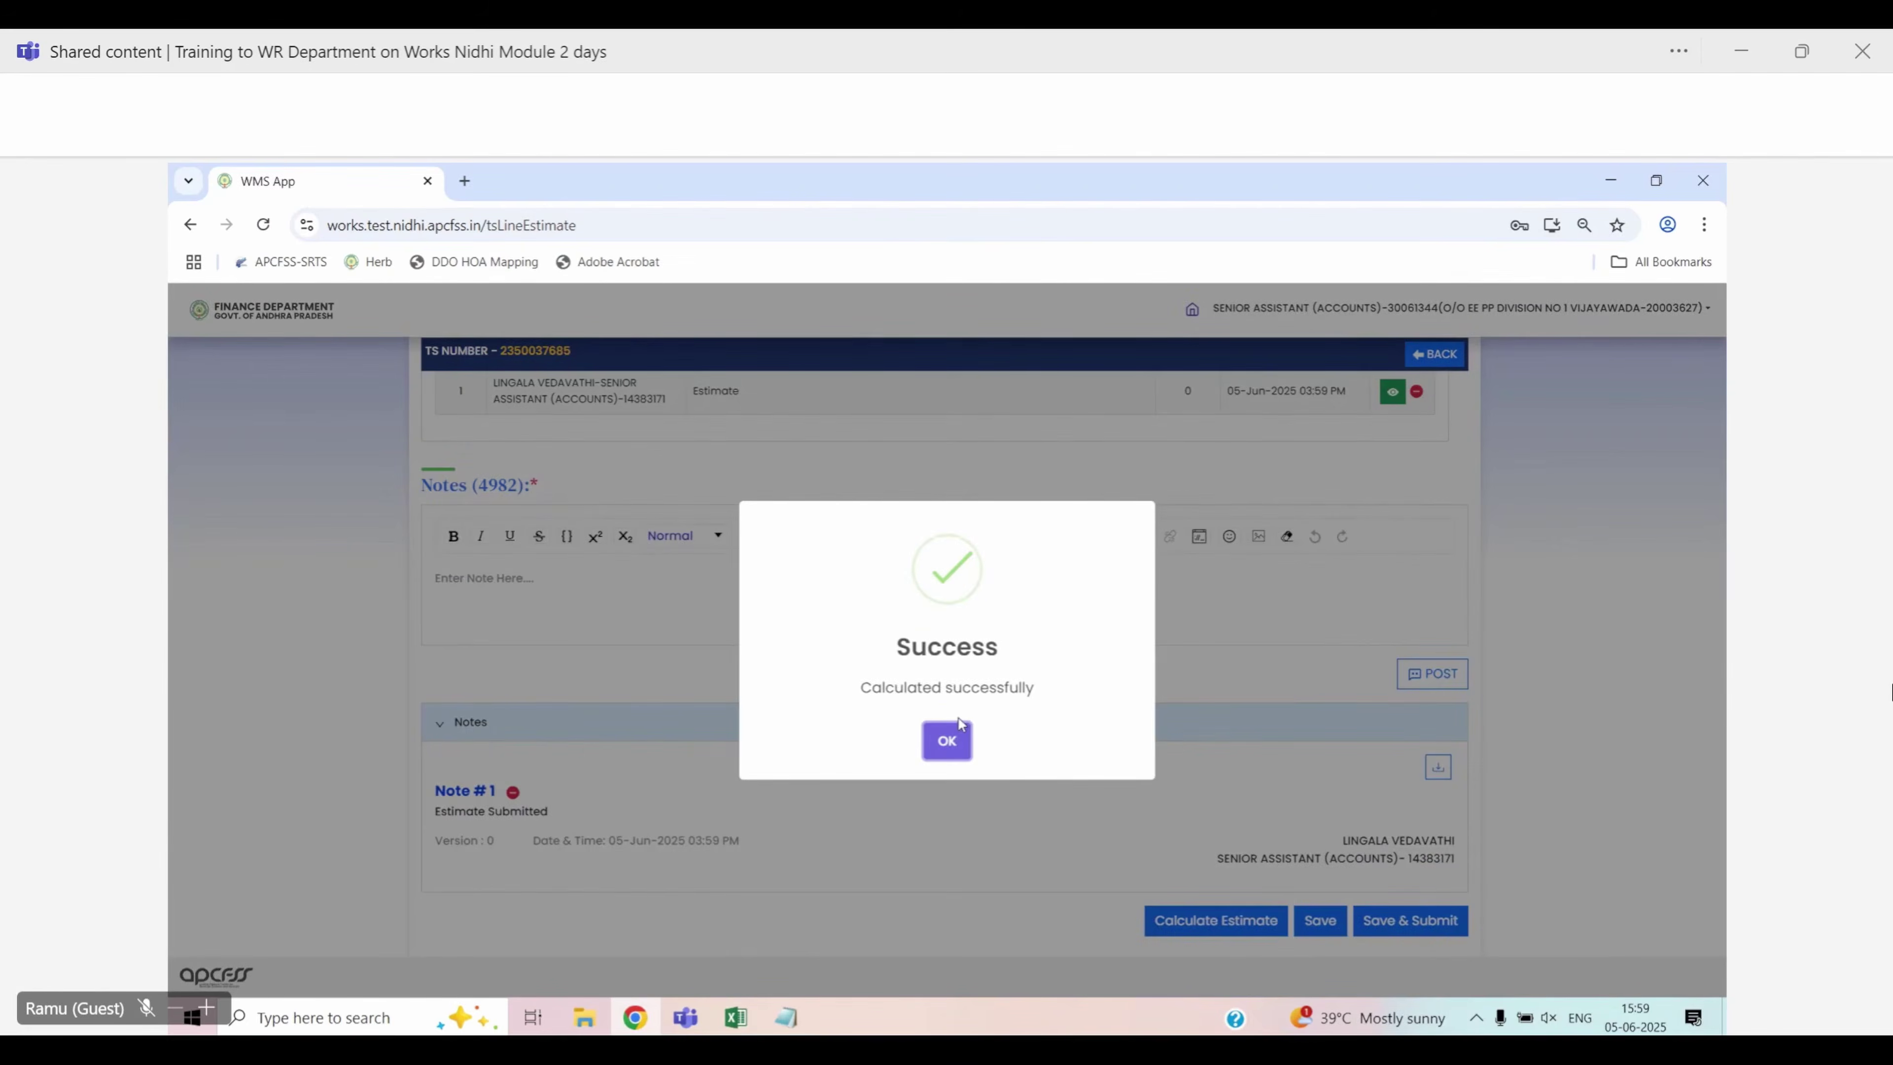
click(947, 738)
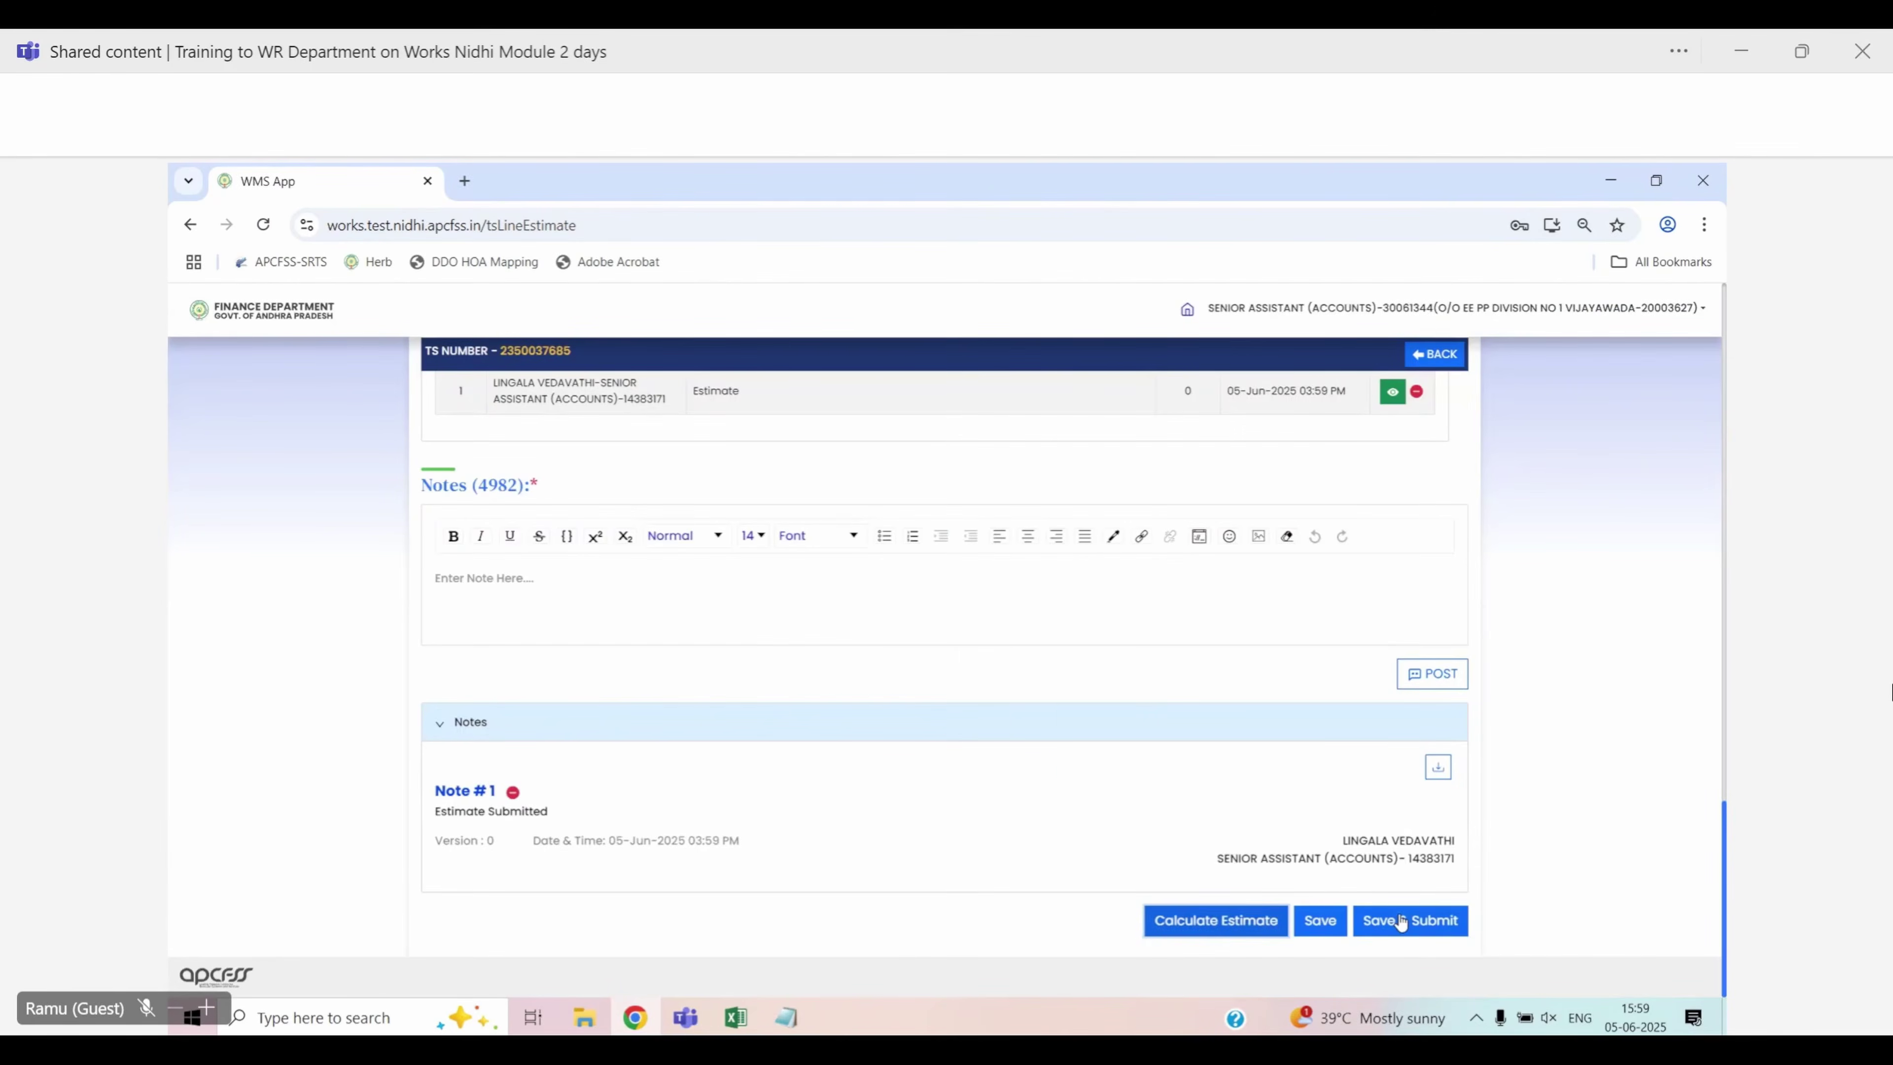
Save and submit the estimate, then view it under the Estimates list at ₹2,43,142.00
click(1407, 925)
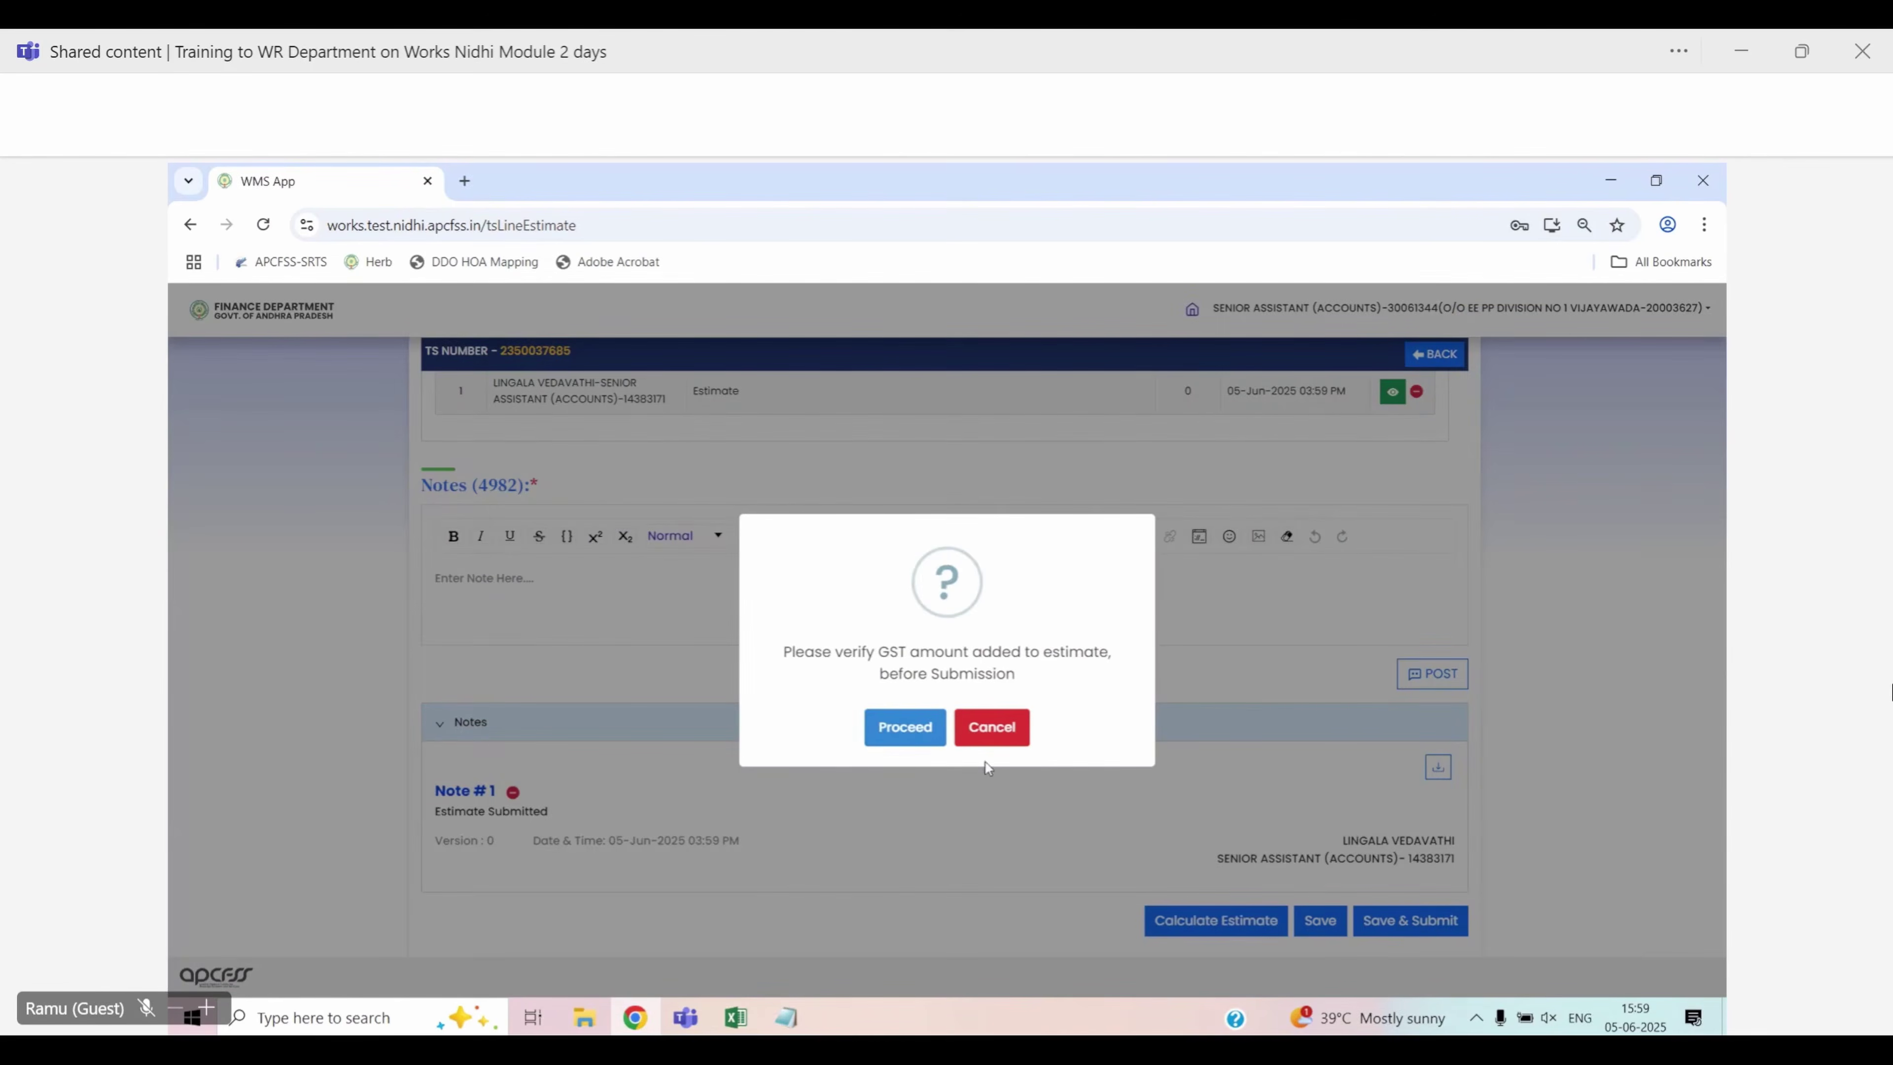
click(907, 734)
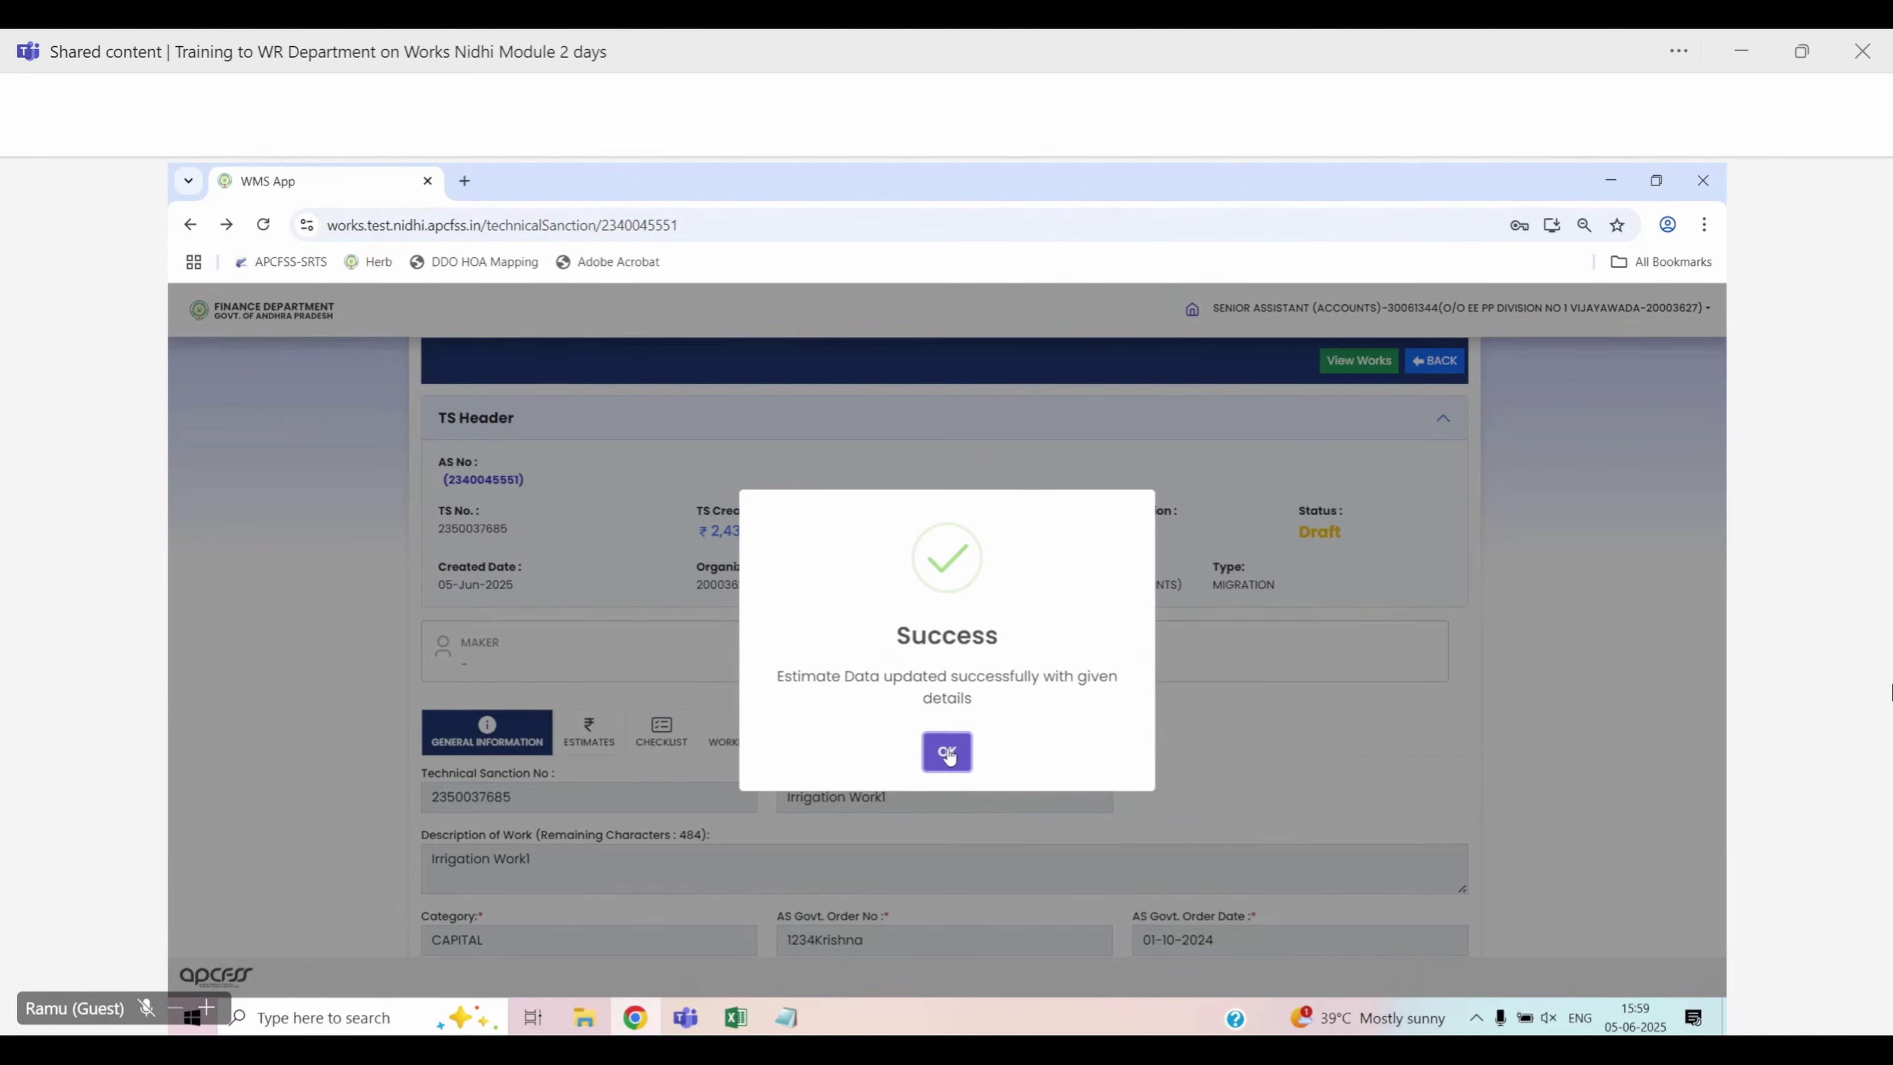
click(947, 753)
scroll(1144, 746, down, 3)
click(588, 530)
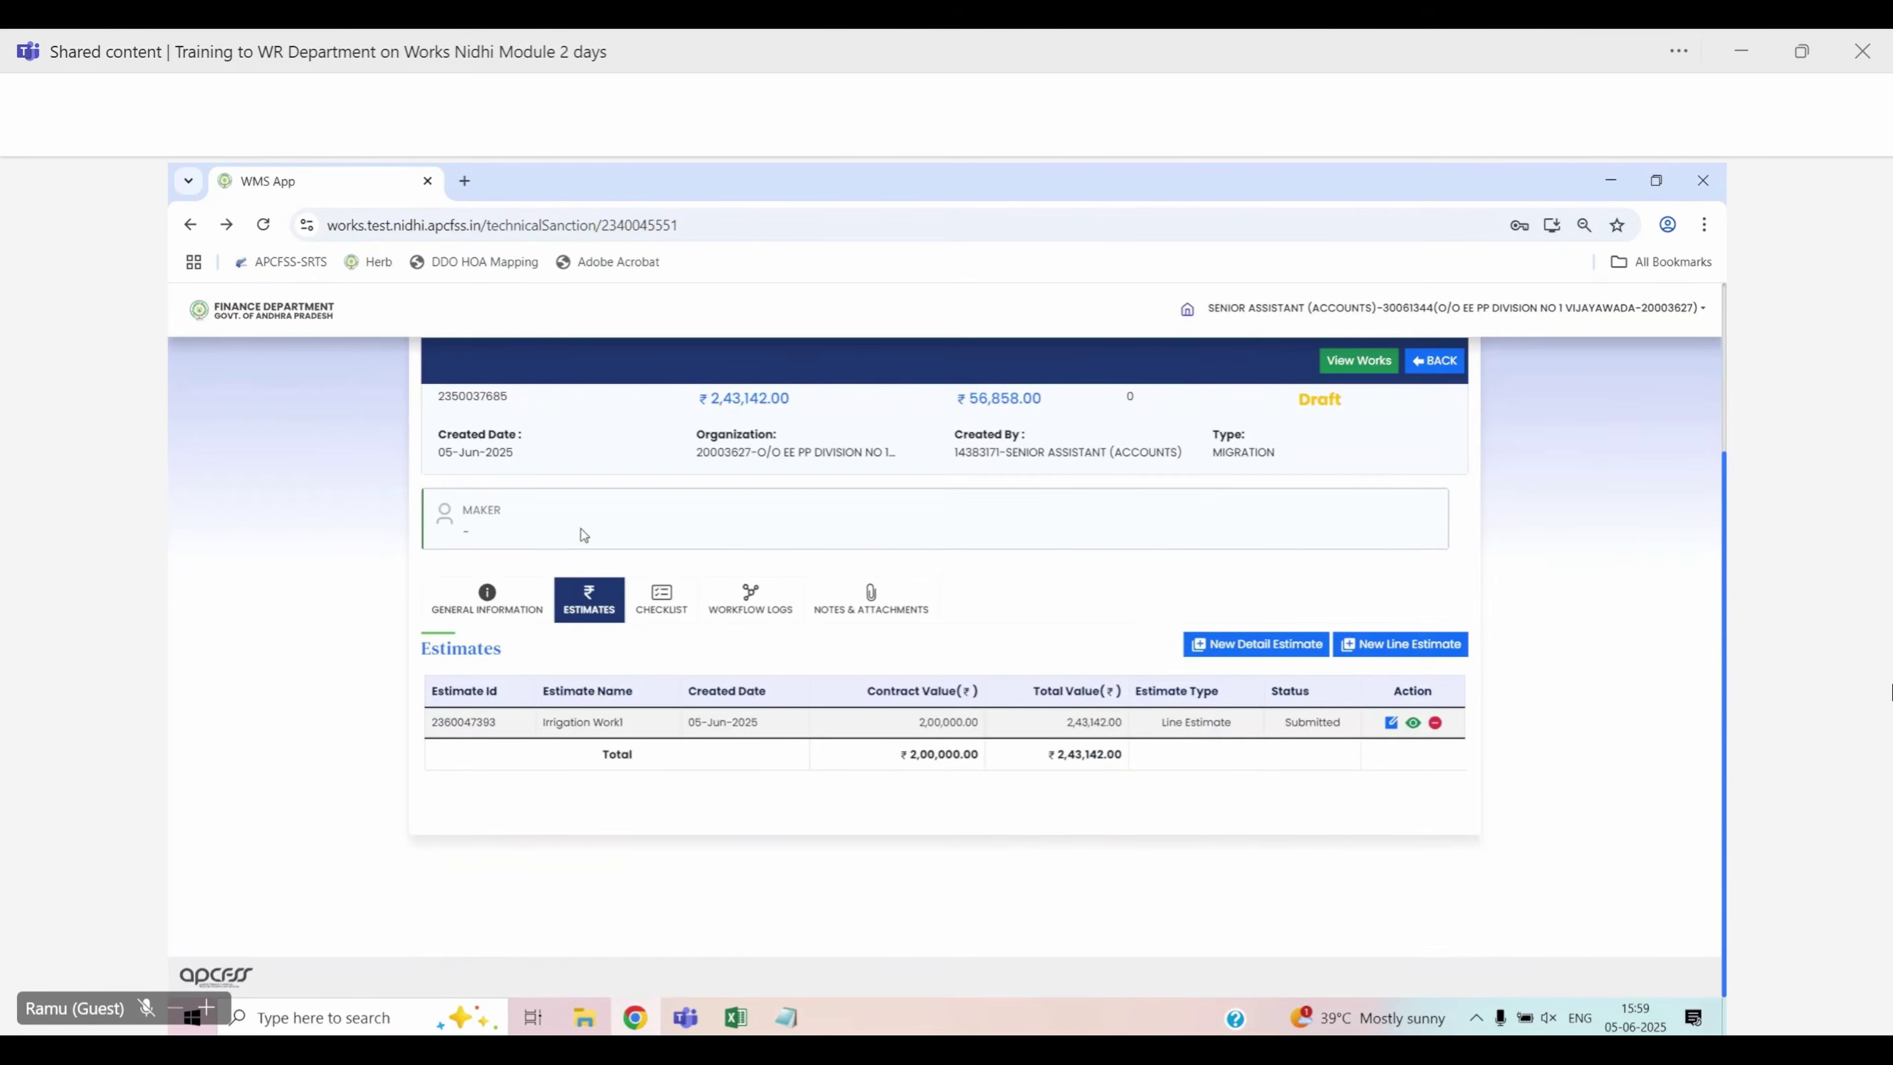
Answer Yes for checklist items WTS01–WTS02 and No for WTS03–WTS05
click(660, 600)
click(1280, 647)
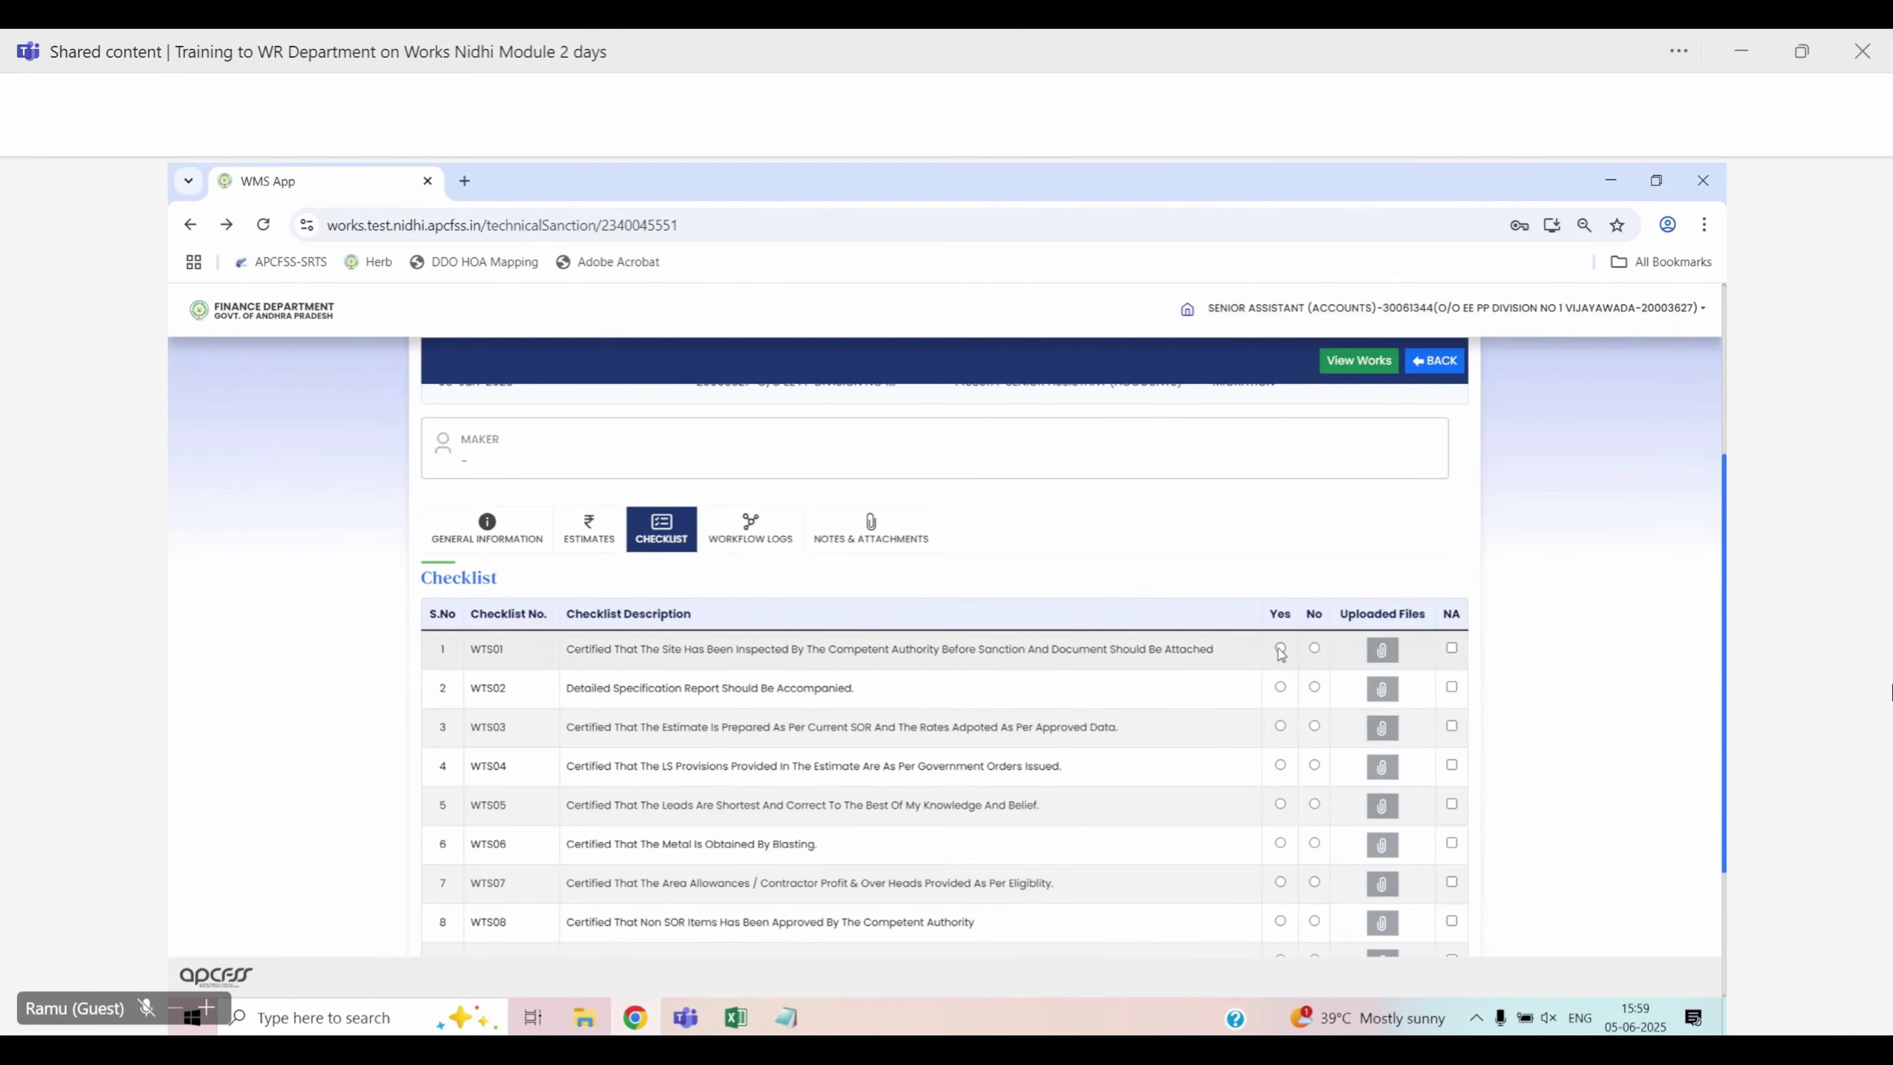
click(1280, 687)
click(1314, 725)
click(1314, 764)
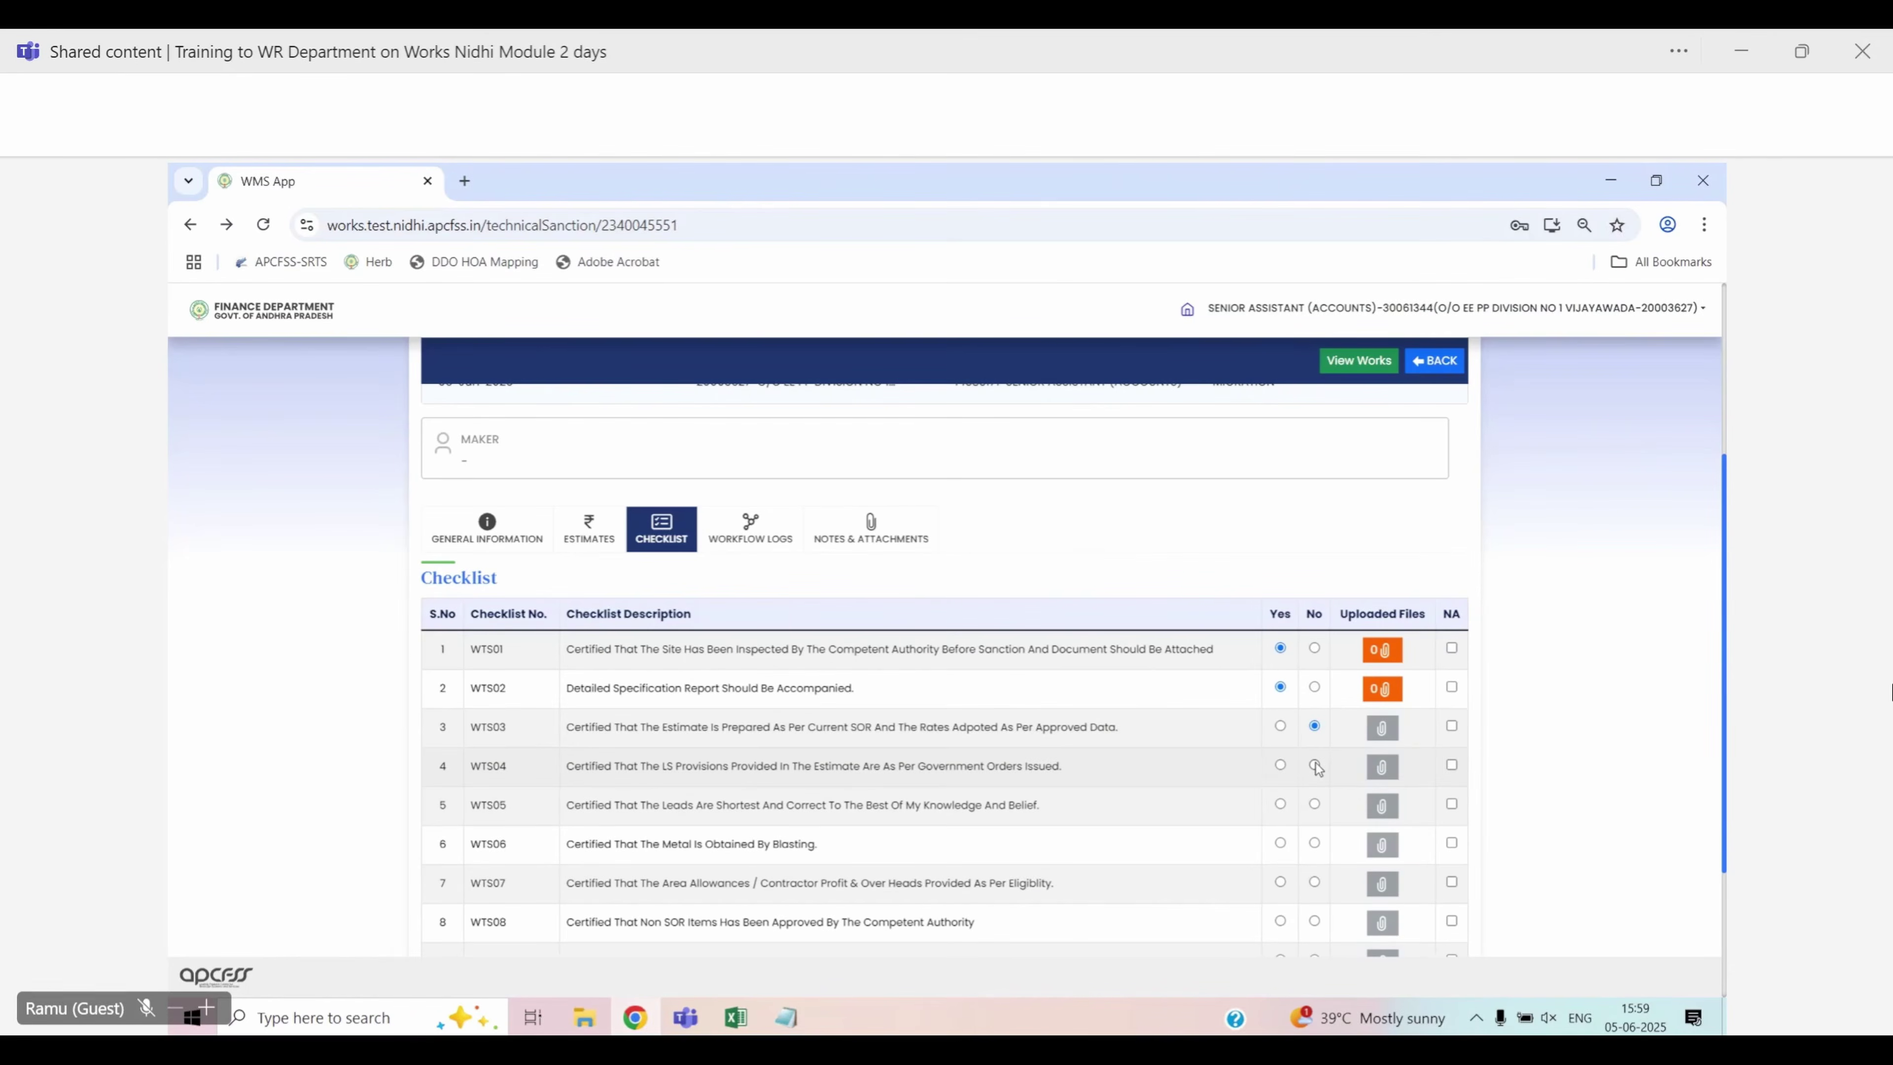
click(1314, 804)
Answer Yes for the remaining checklist items WTS06 through WTS09
click(1280, 843)
click(1280, 882)
scroll(1274, 902, down, 2)
scroll(1271, 897, down, 1)
click(1280, 710)
click(1280, 749)
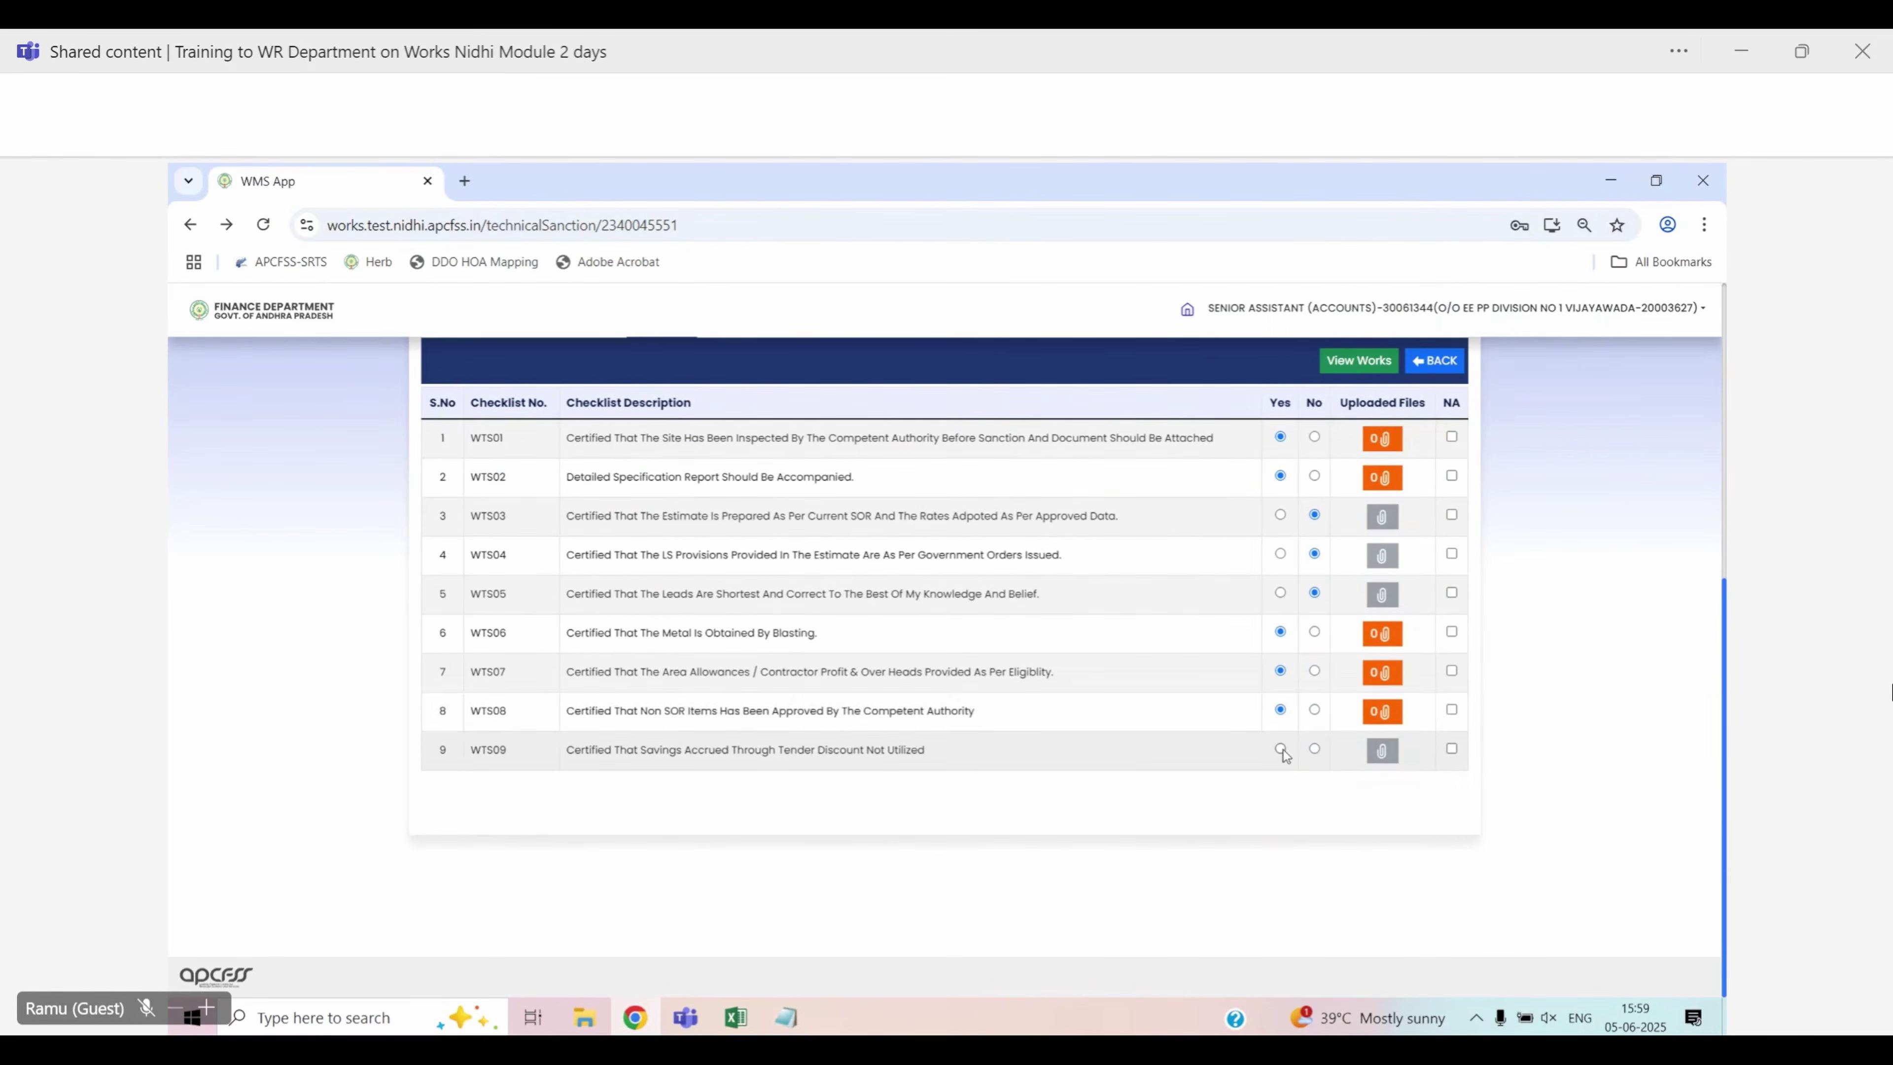
scroll(991, 732, up, 3)
Attach Sample.pdf to the sanction with the description 'TS'
click(866, 535)
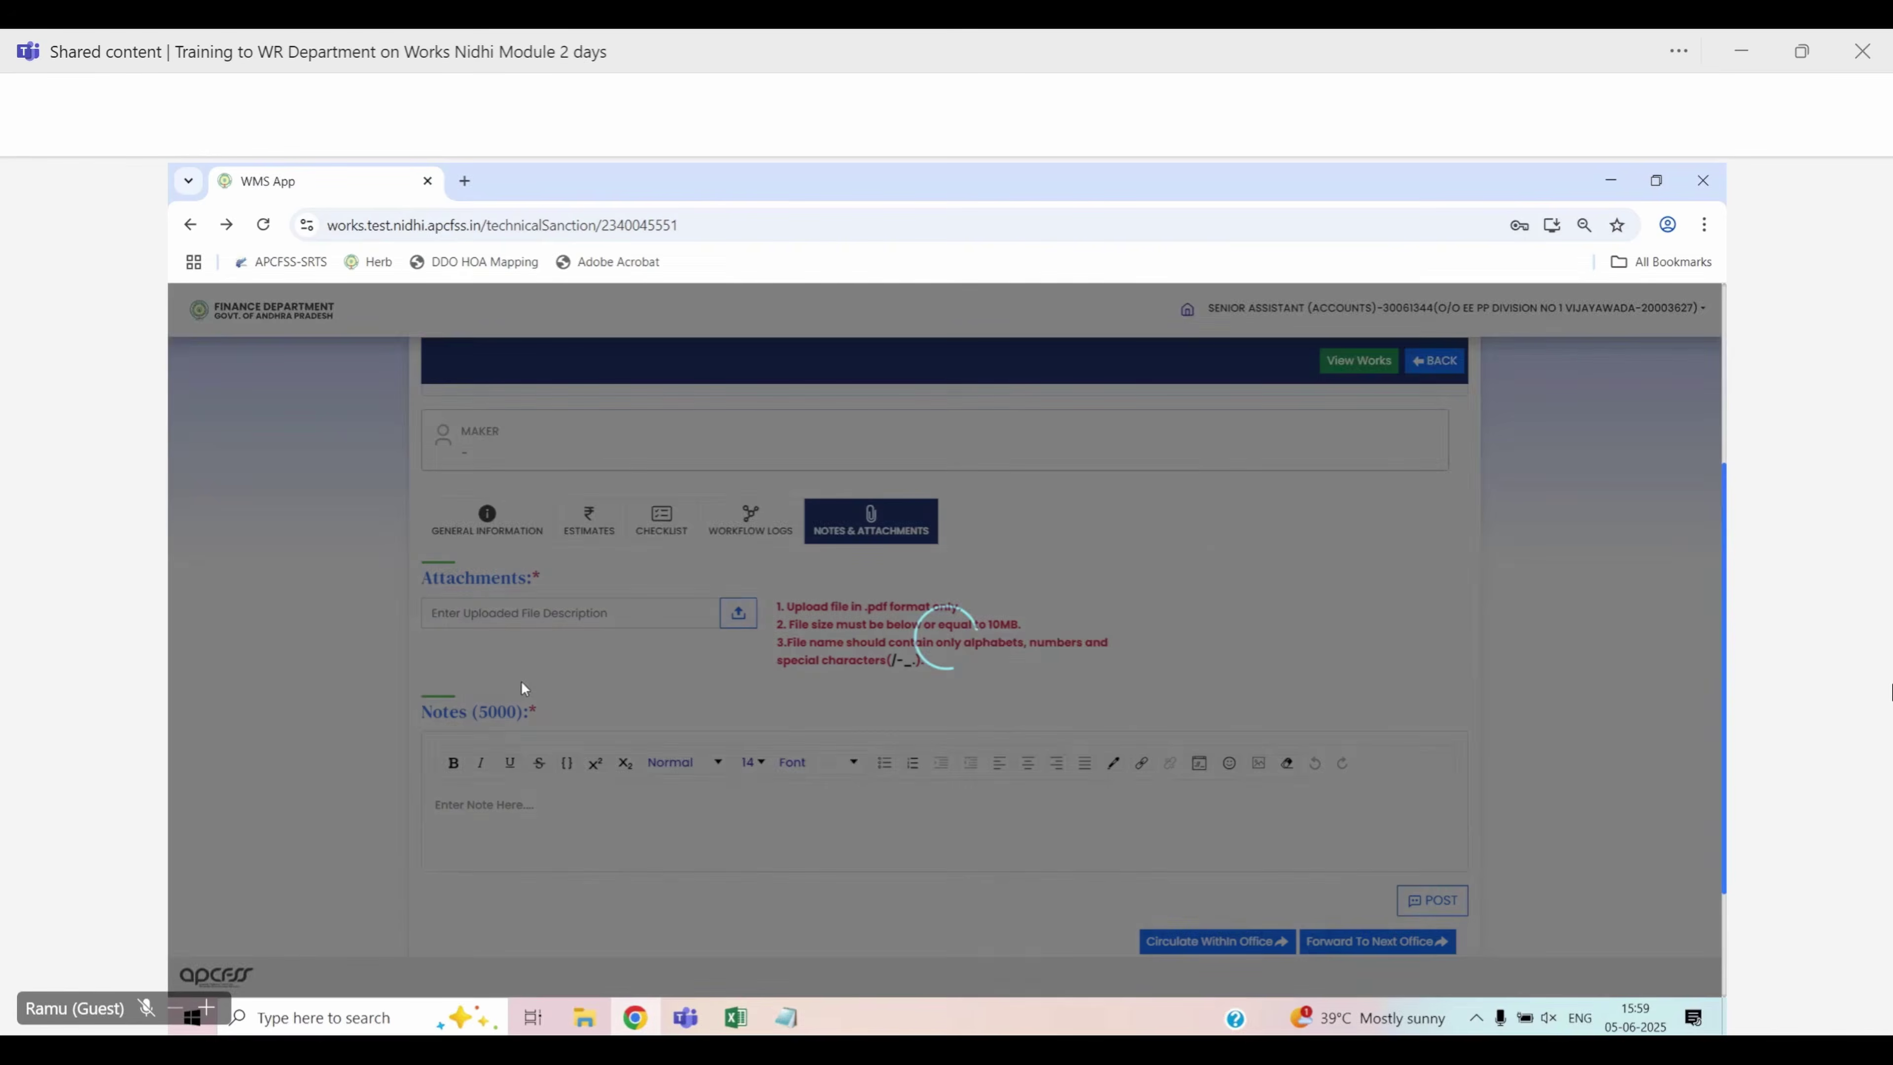
click(545, 613)
text(TS)
key(Tab)
key(Return)
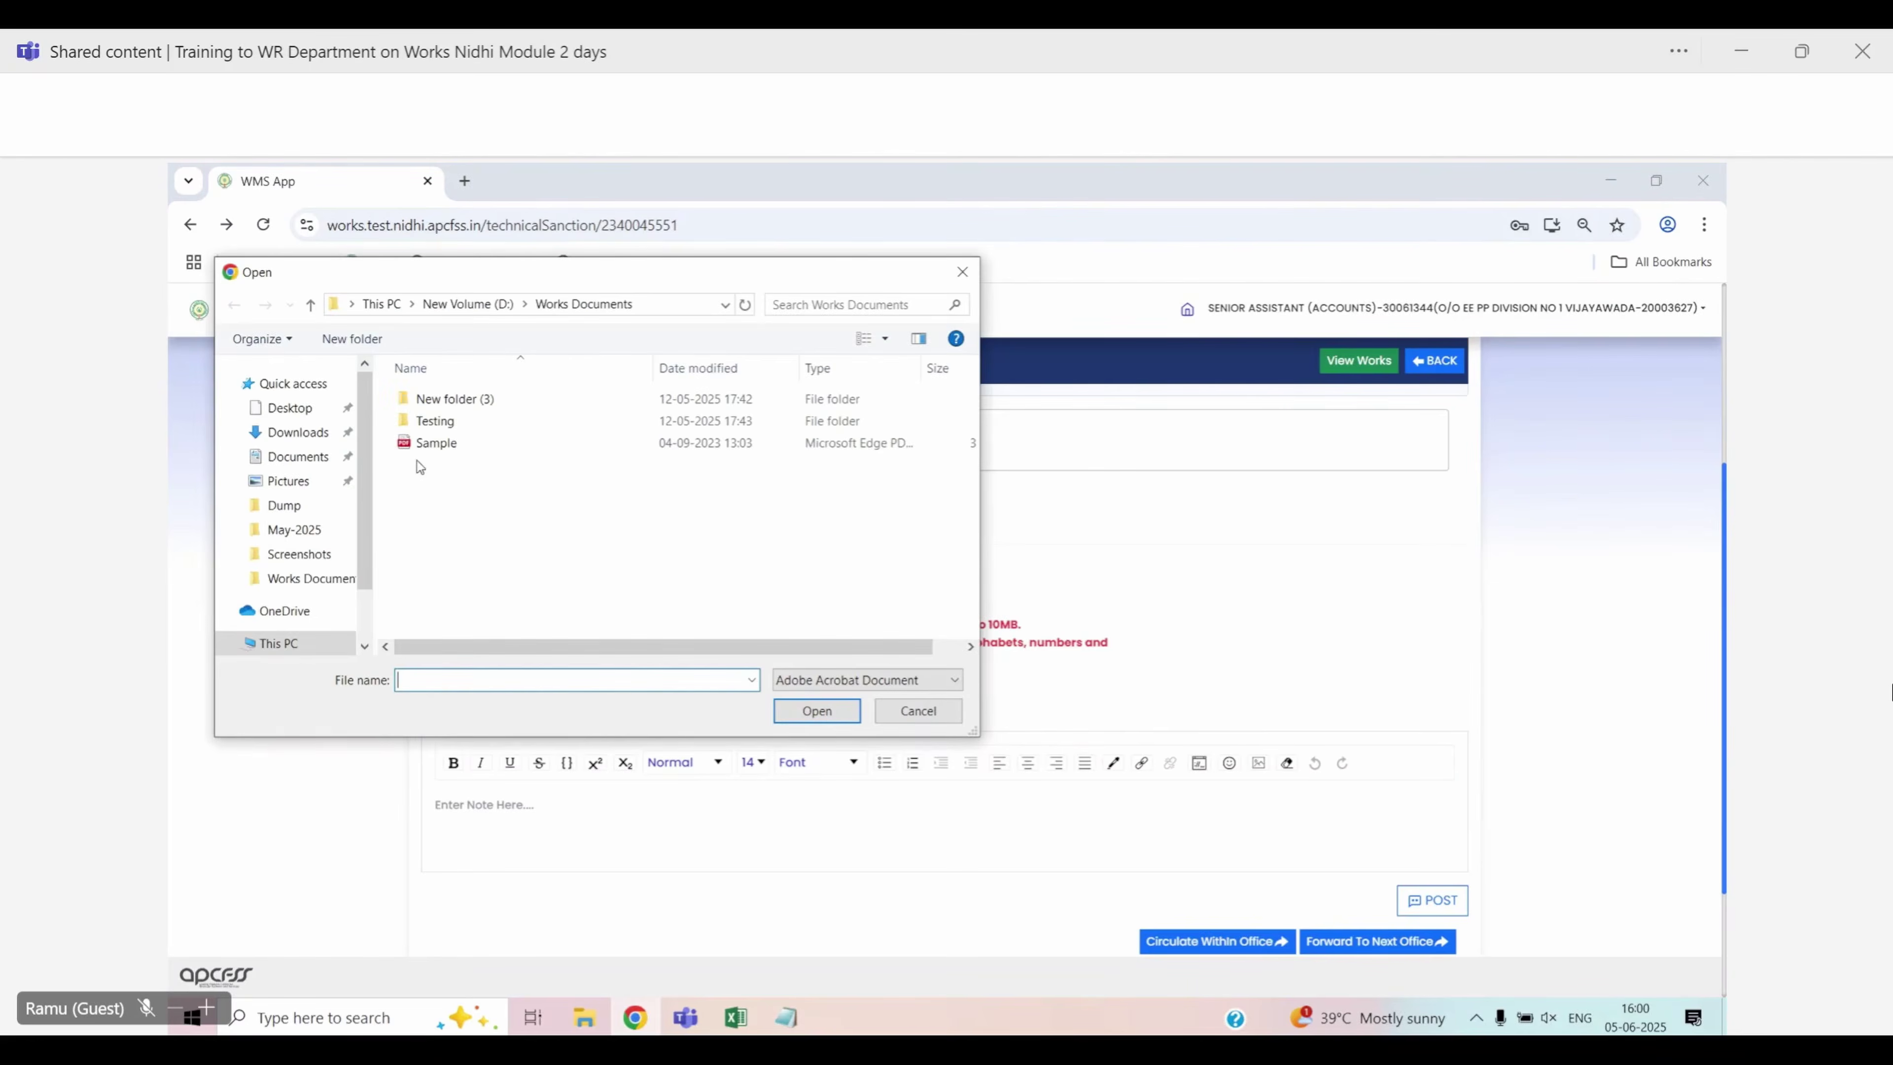
double_click(436, 443)
Post the note 'TS Submitted for Approval' on the technical sanction
scroll(589, 661, down, 2)
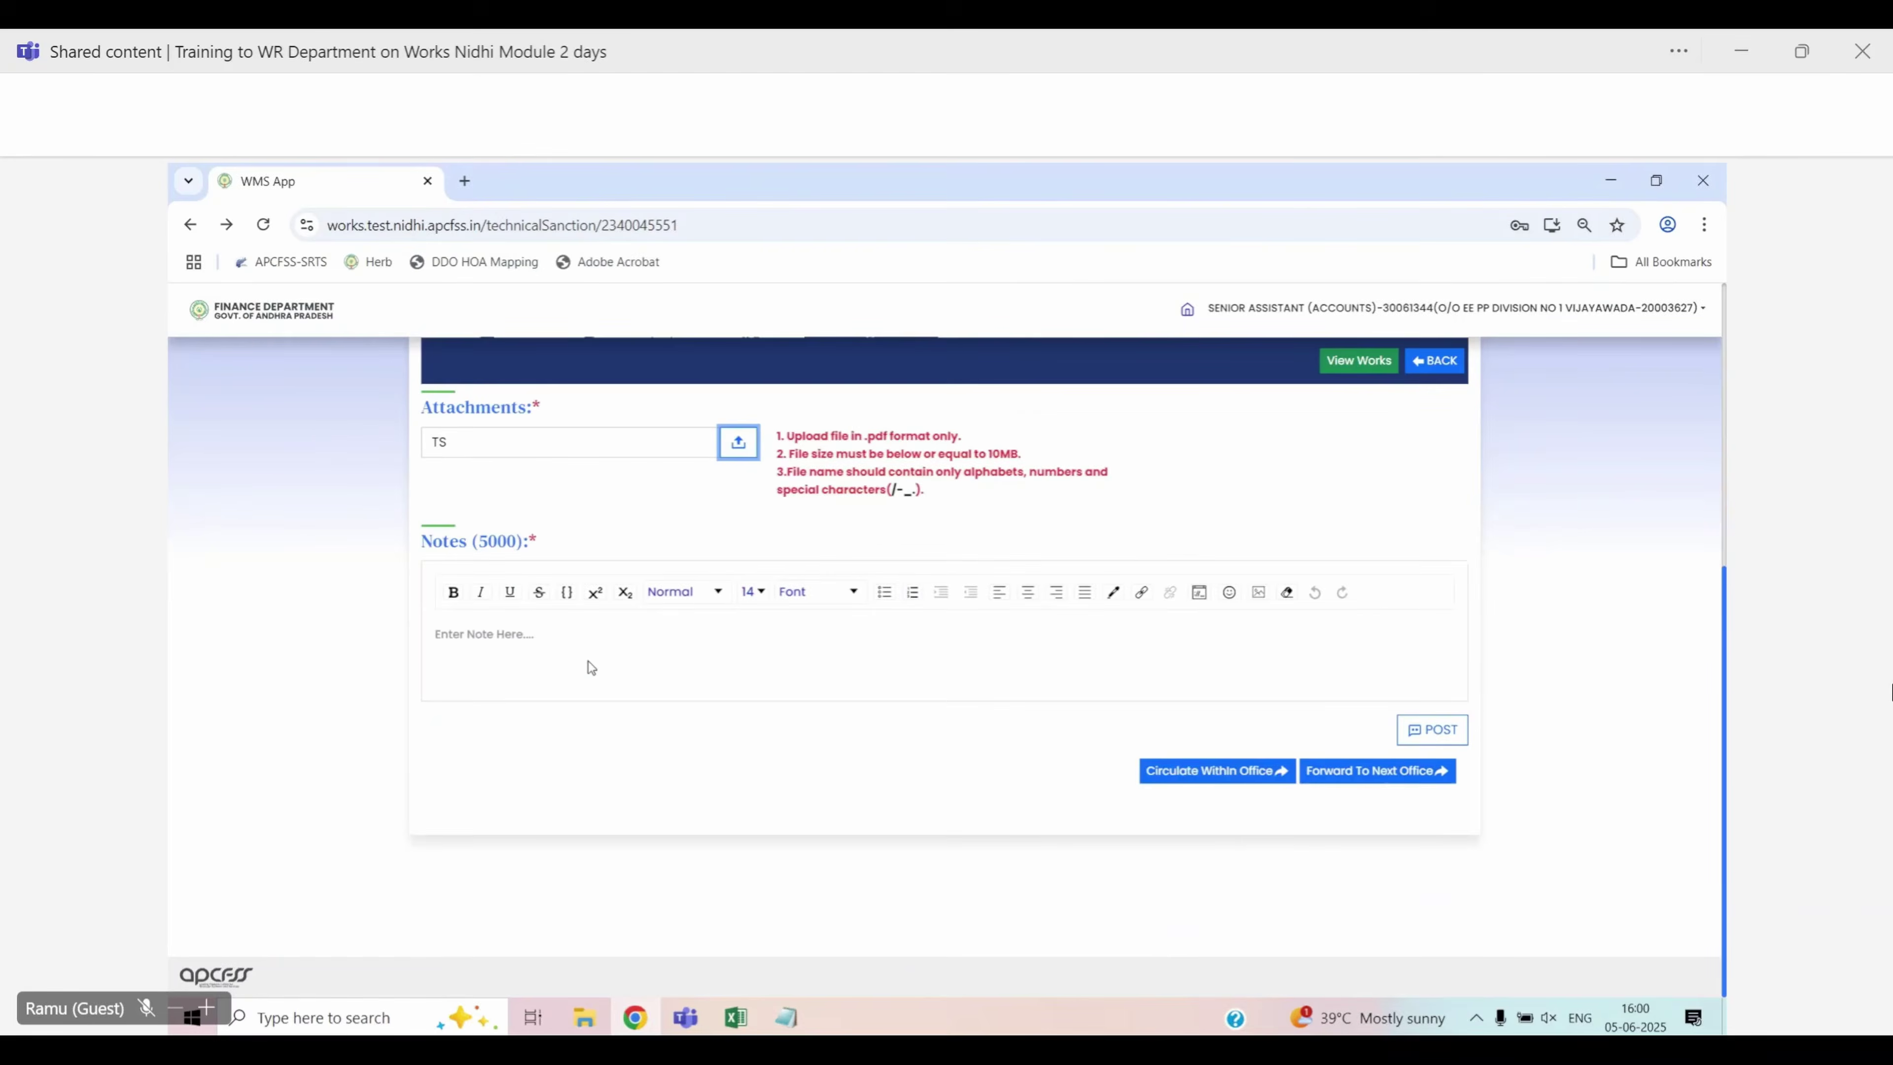
scroll(592, 670, down, 3)
click(515, 626)
text(TS )
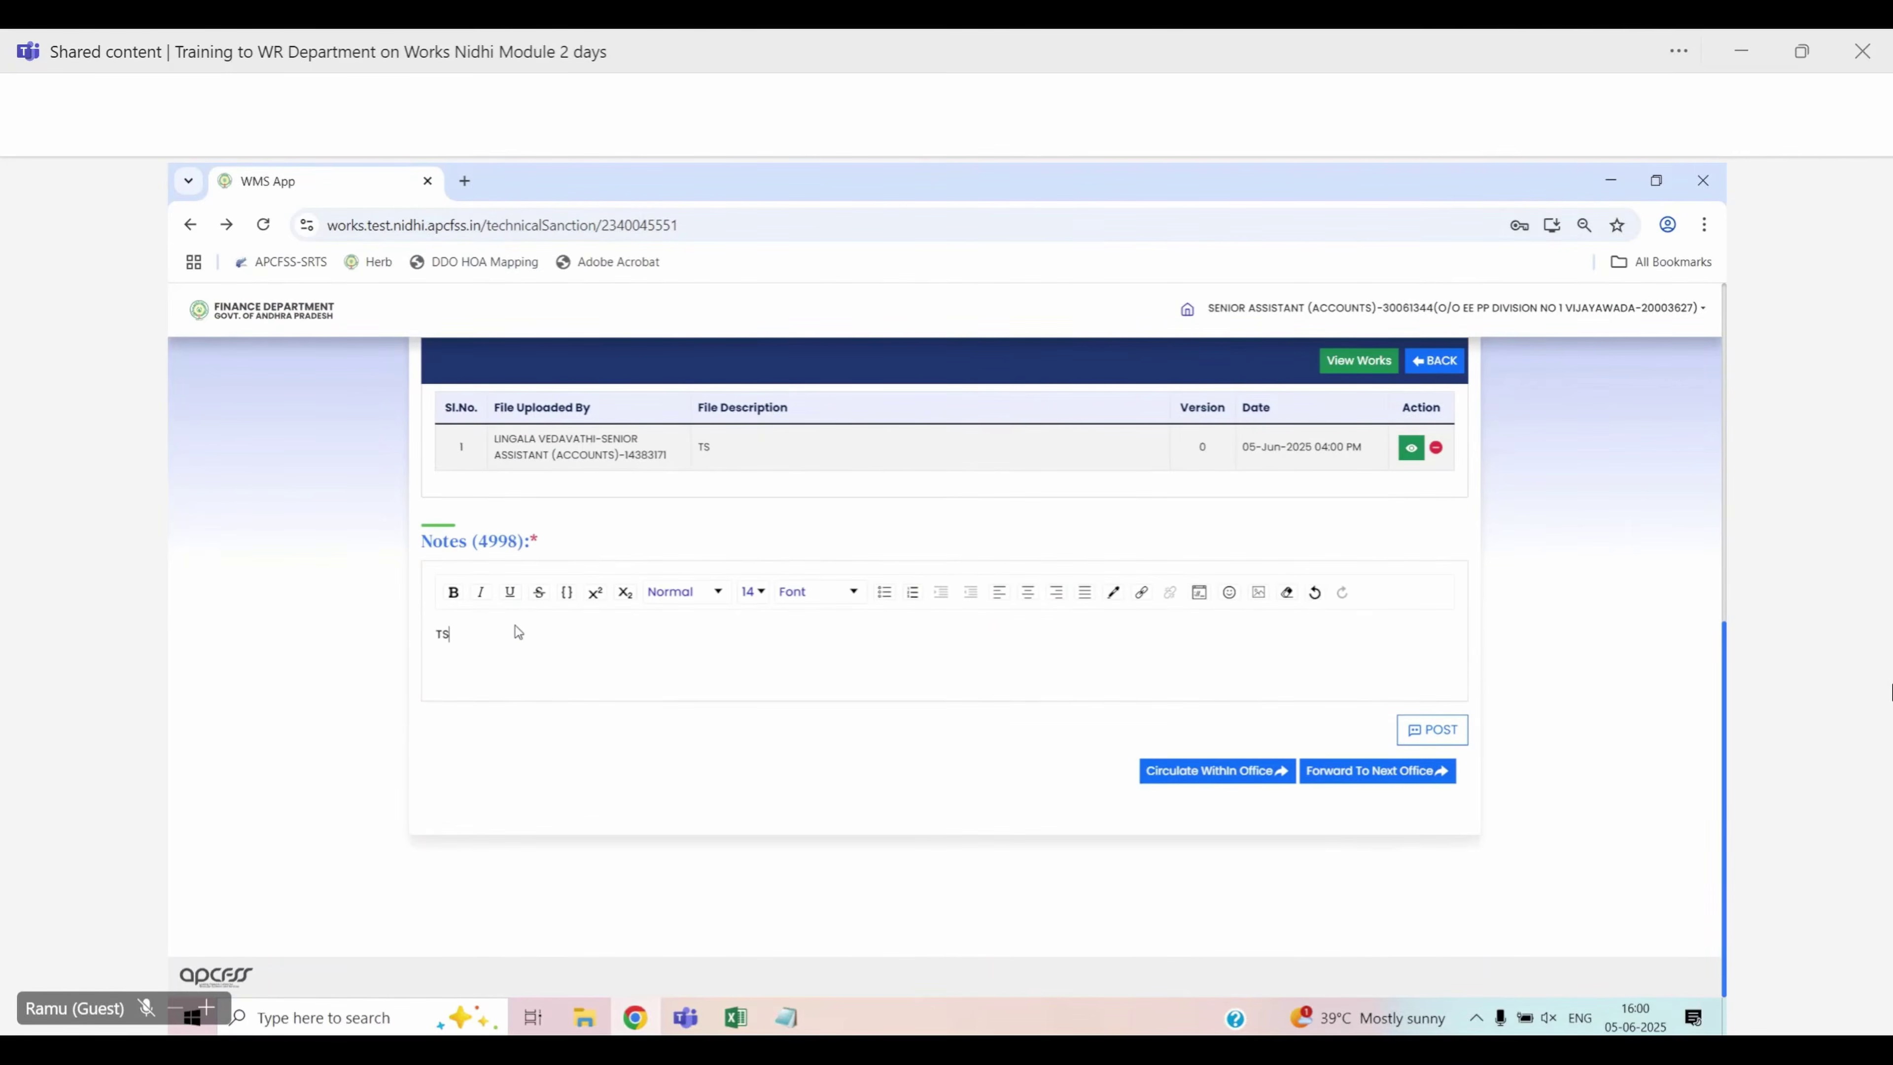
text(Submitted for Approval)
click(1431, 729)
scroll(1043, 674, down, 3)
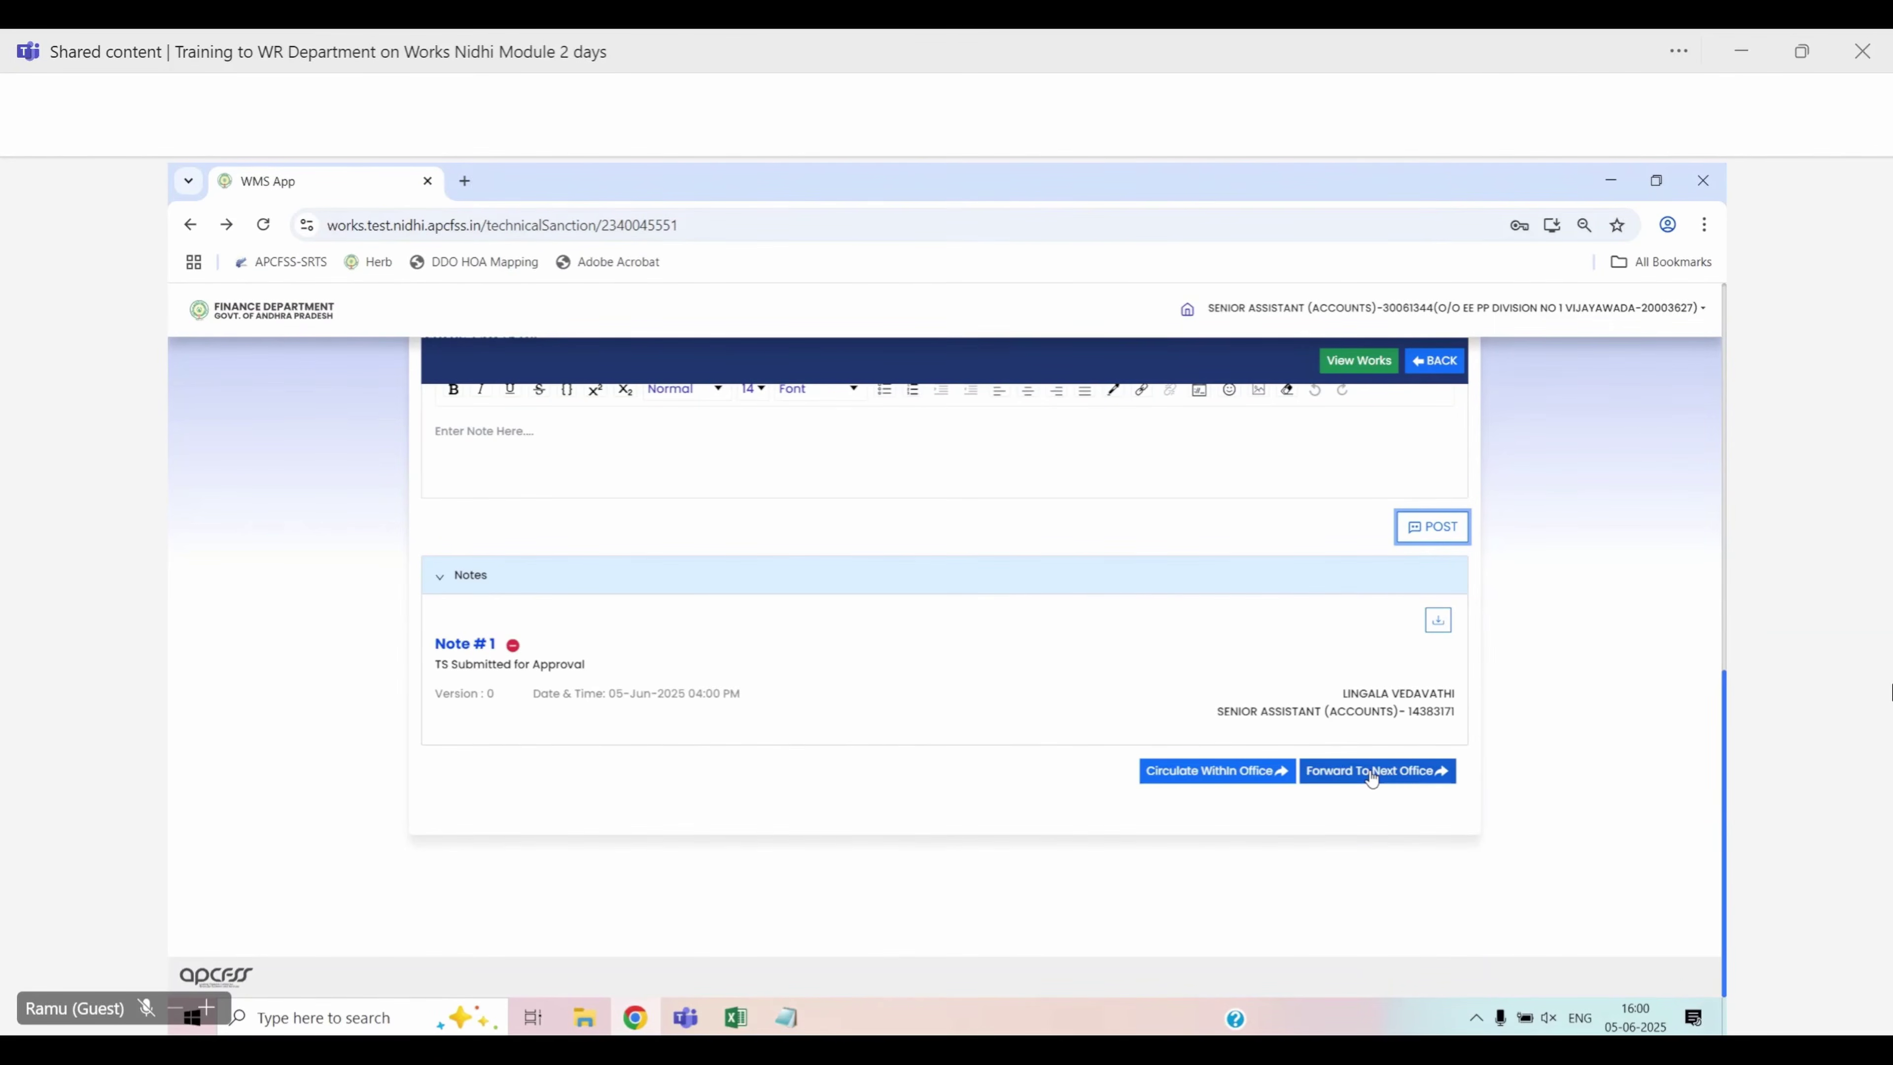
Copy the TS approver's employee id from the user-id workbook
click(752, 1013)
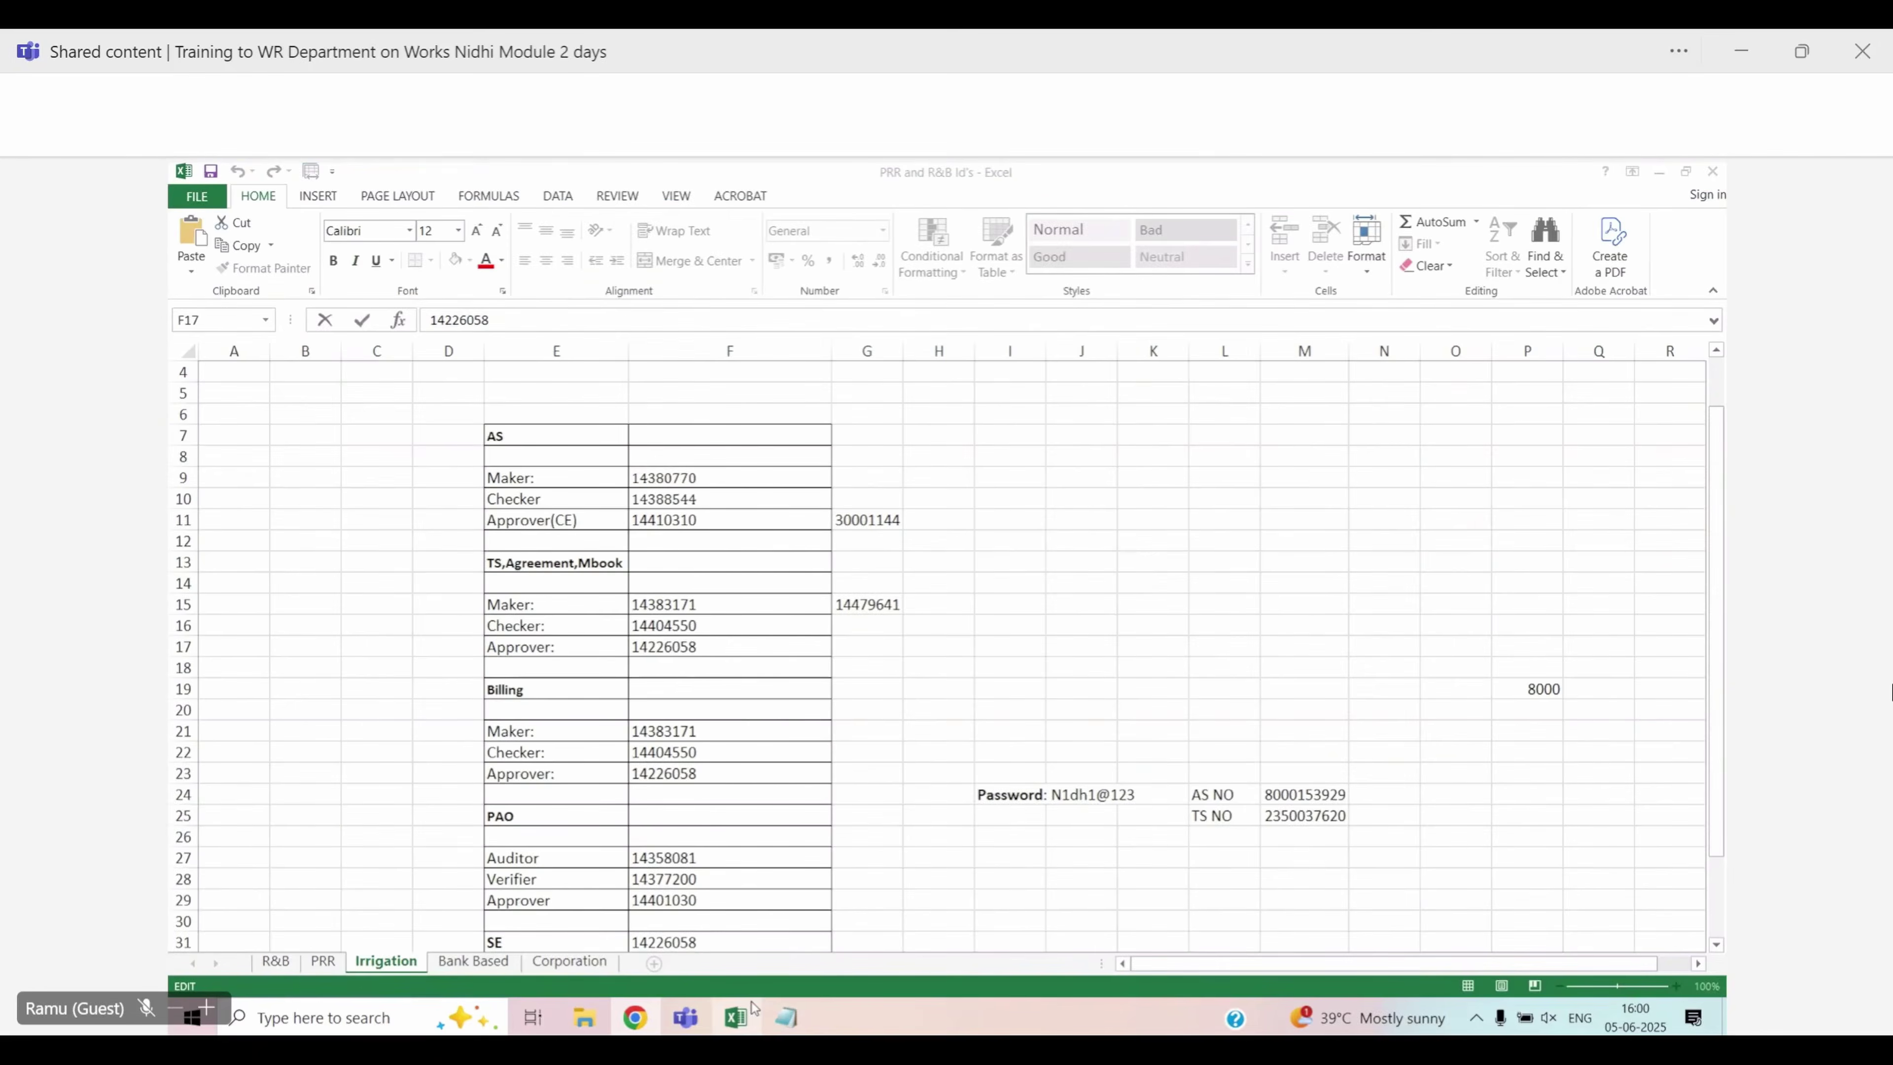
double_click(639, 648)
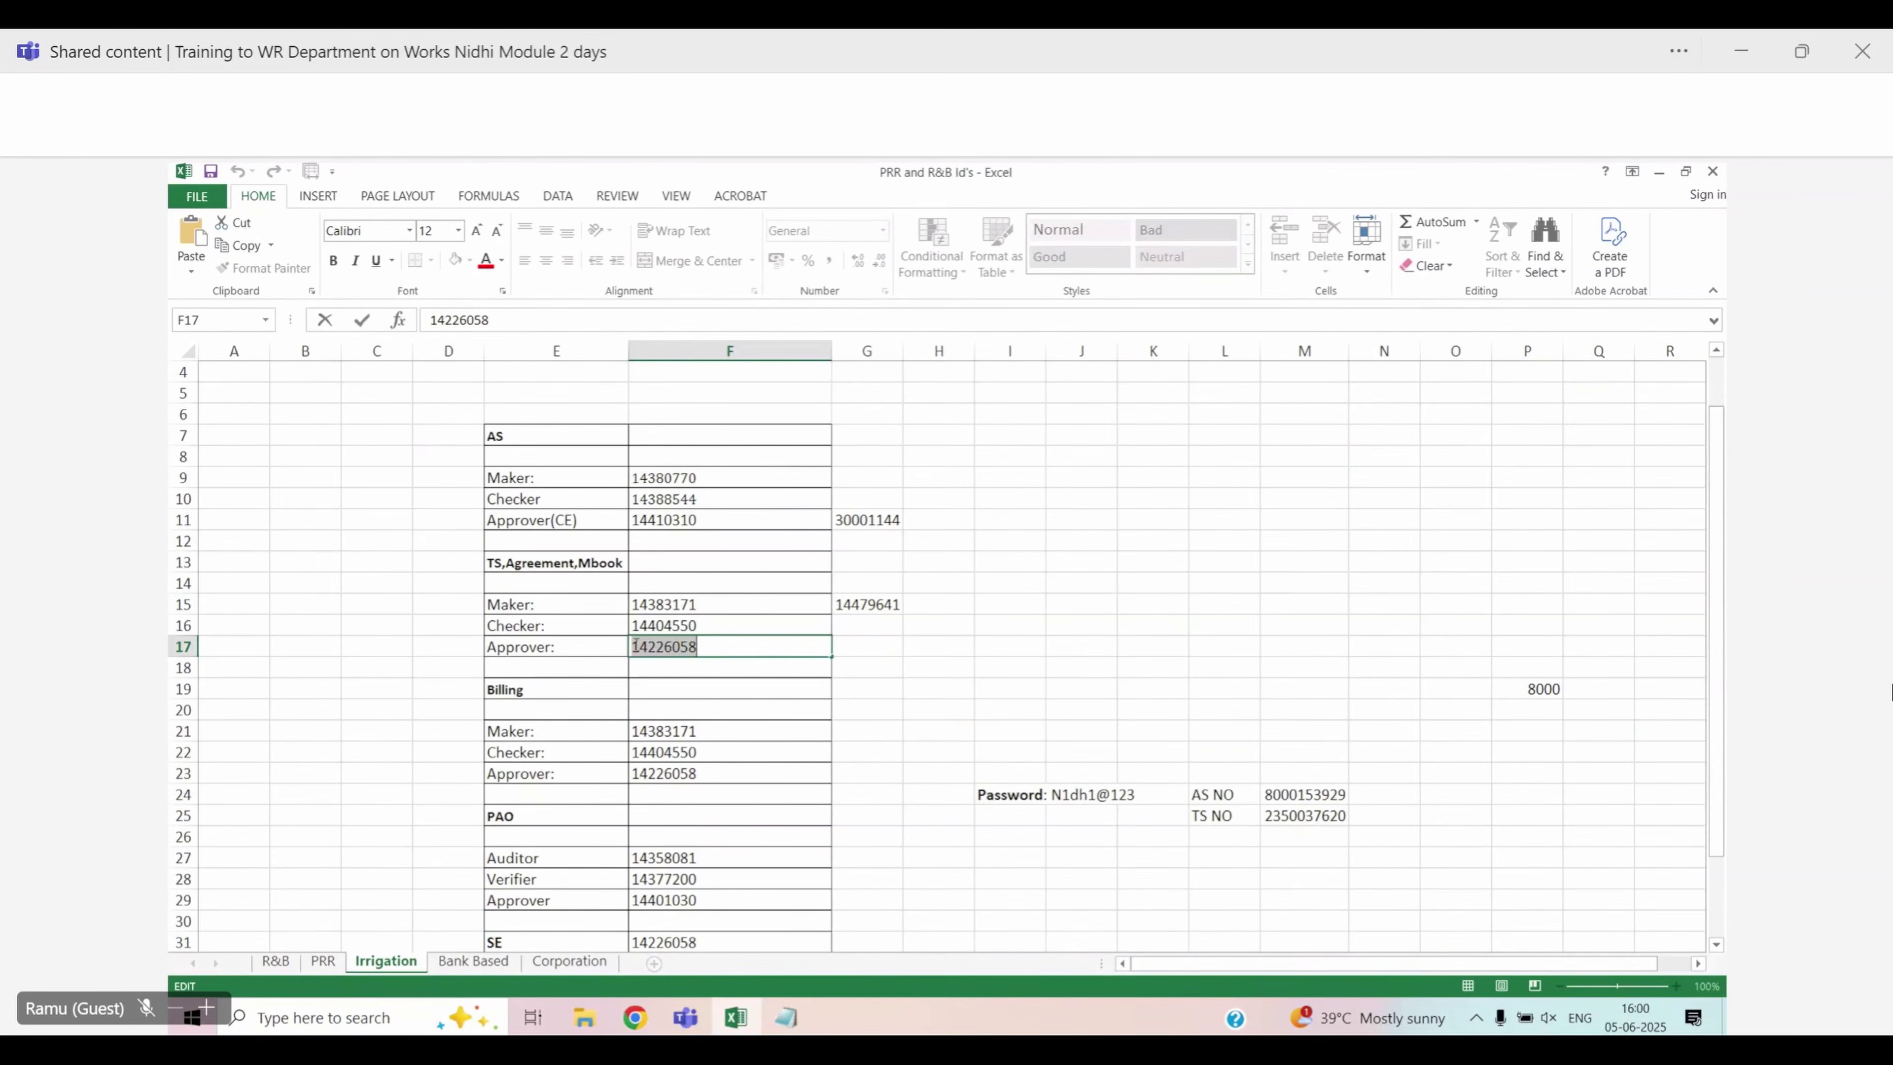
key(alt+Tab)
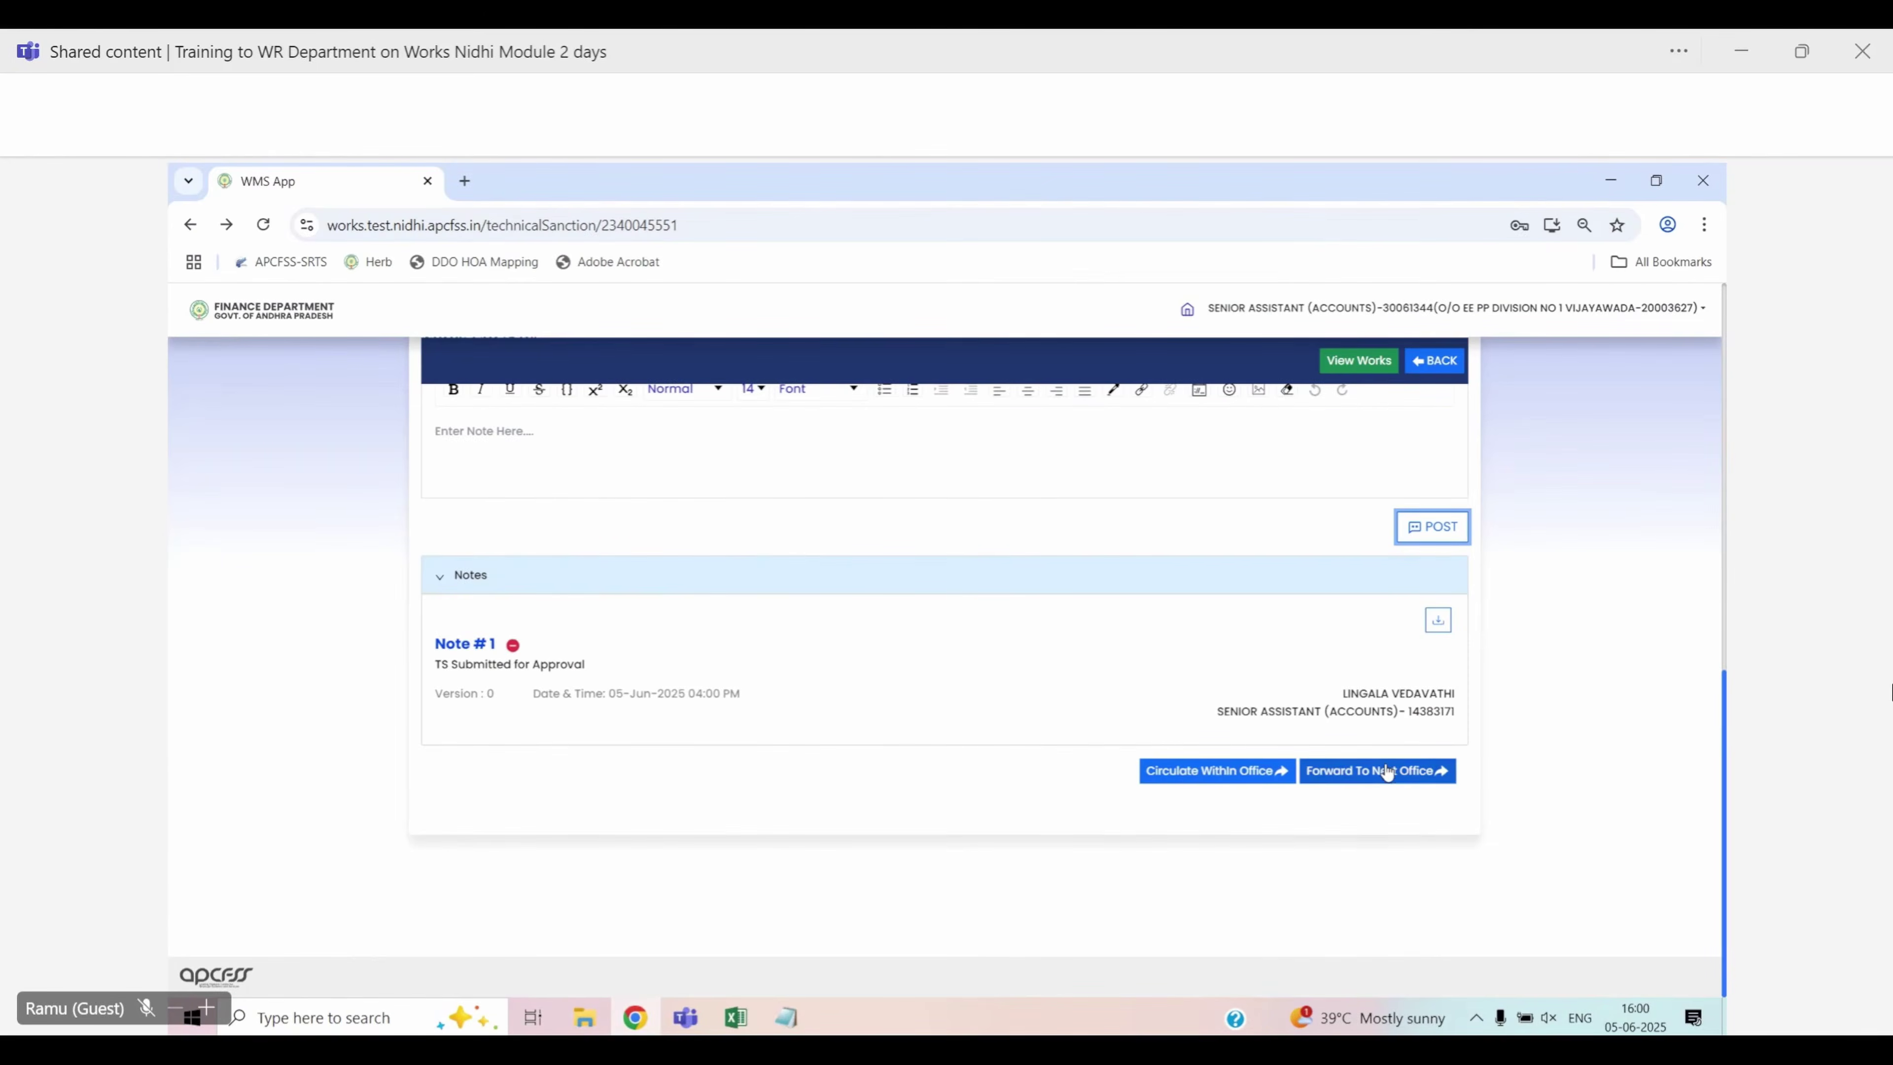
Look up the Executive Engineer by the copied employee id, select them, and confirm forwarding
click(1386, 772)
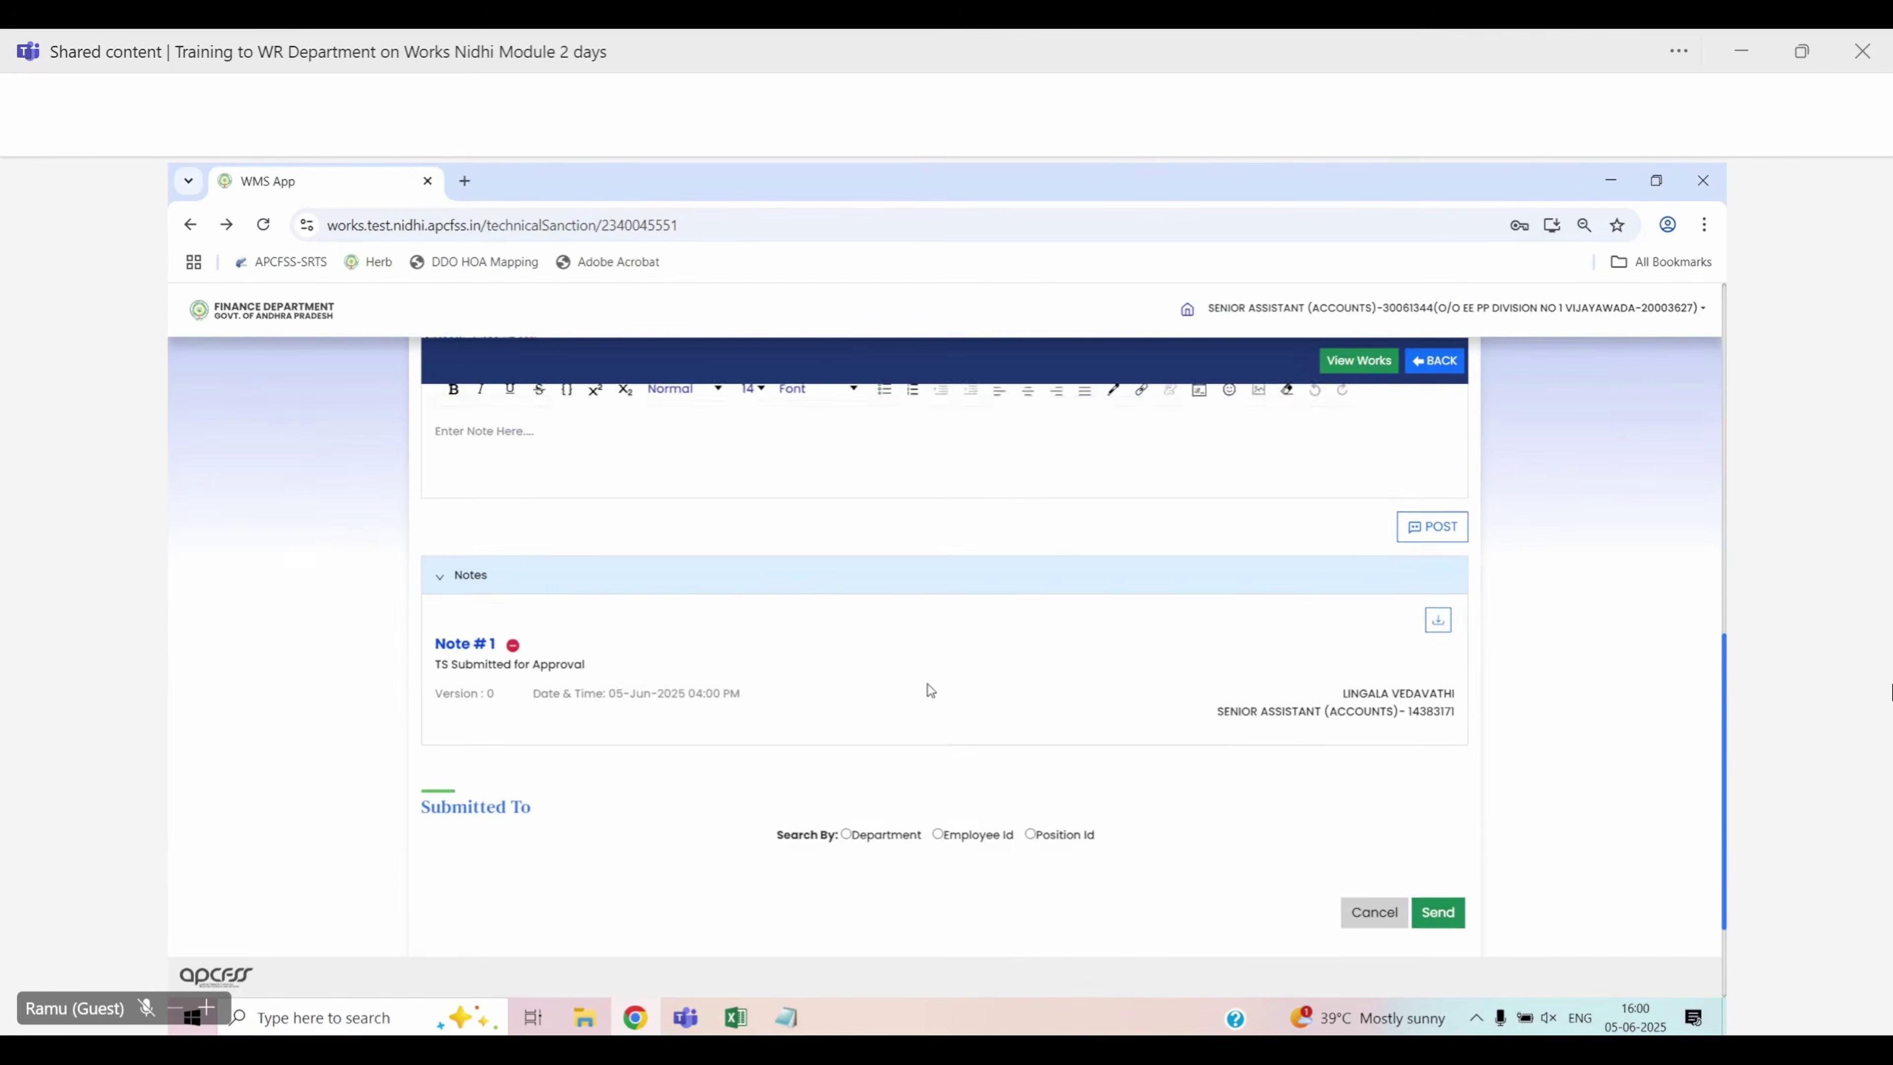
scroll(931, 701, down, 2)
click(938, 733)
click(810, 809)
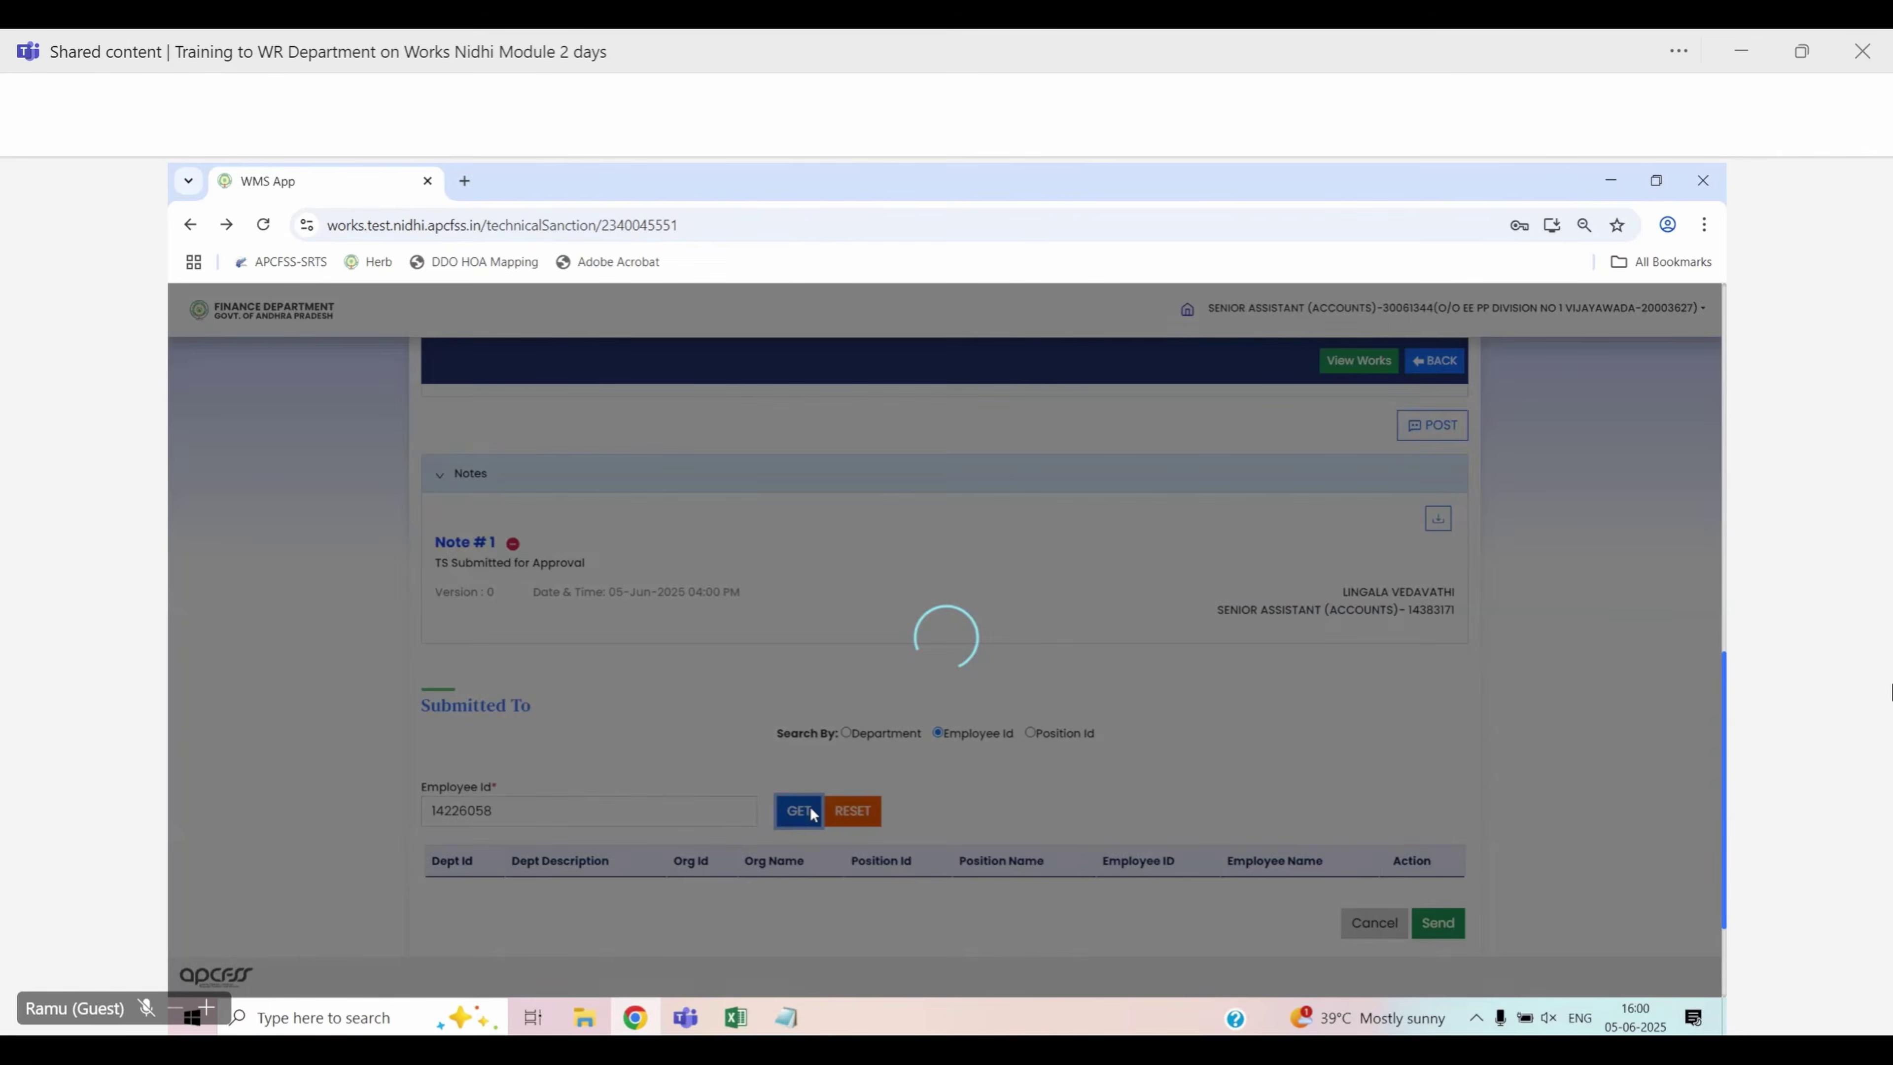
scroll(1152, 681, down, 5)
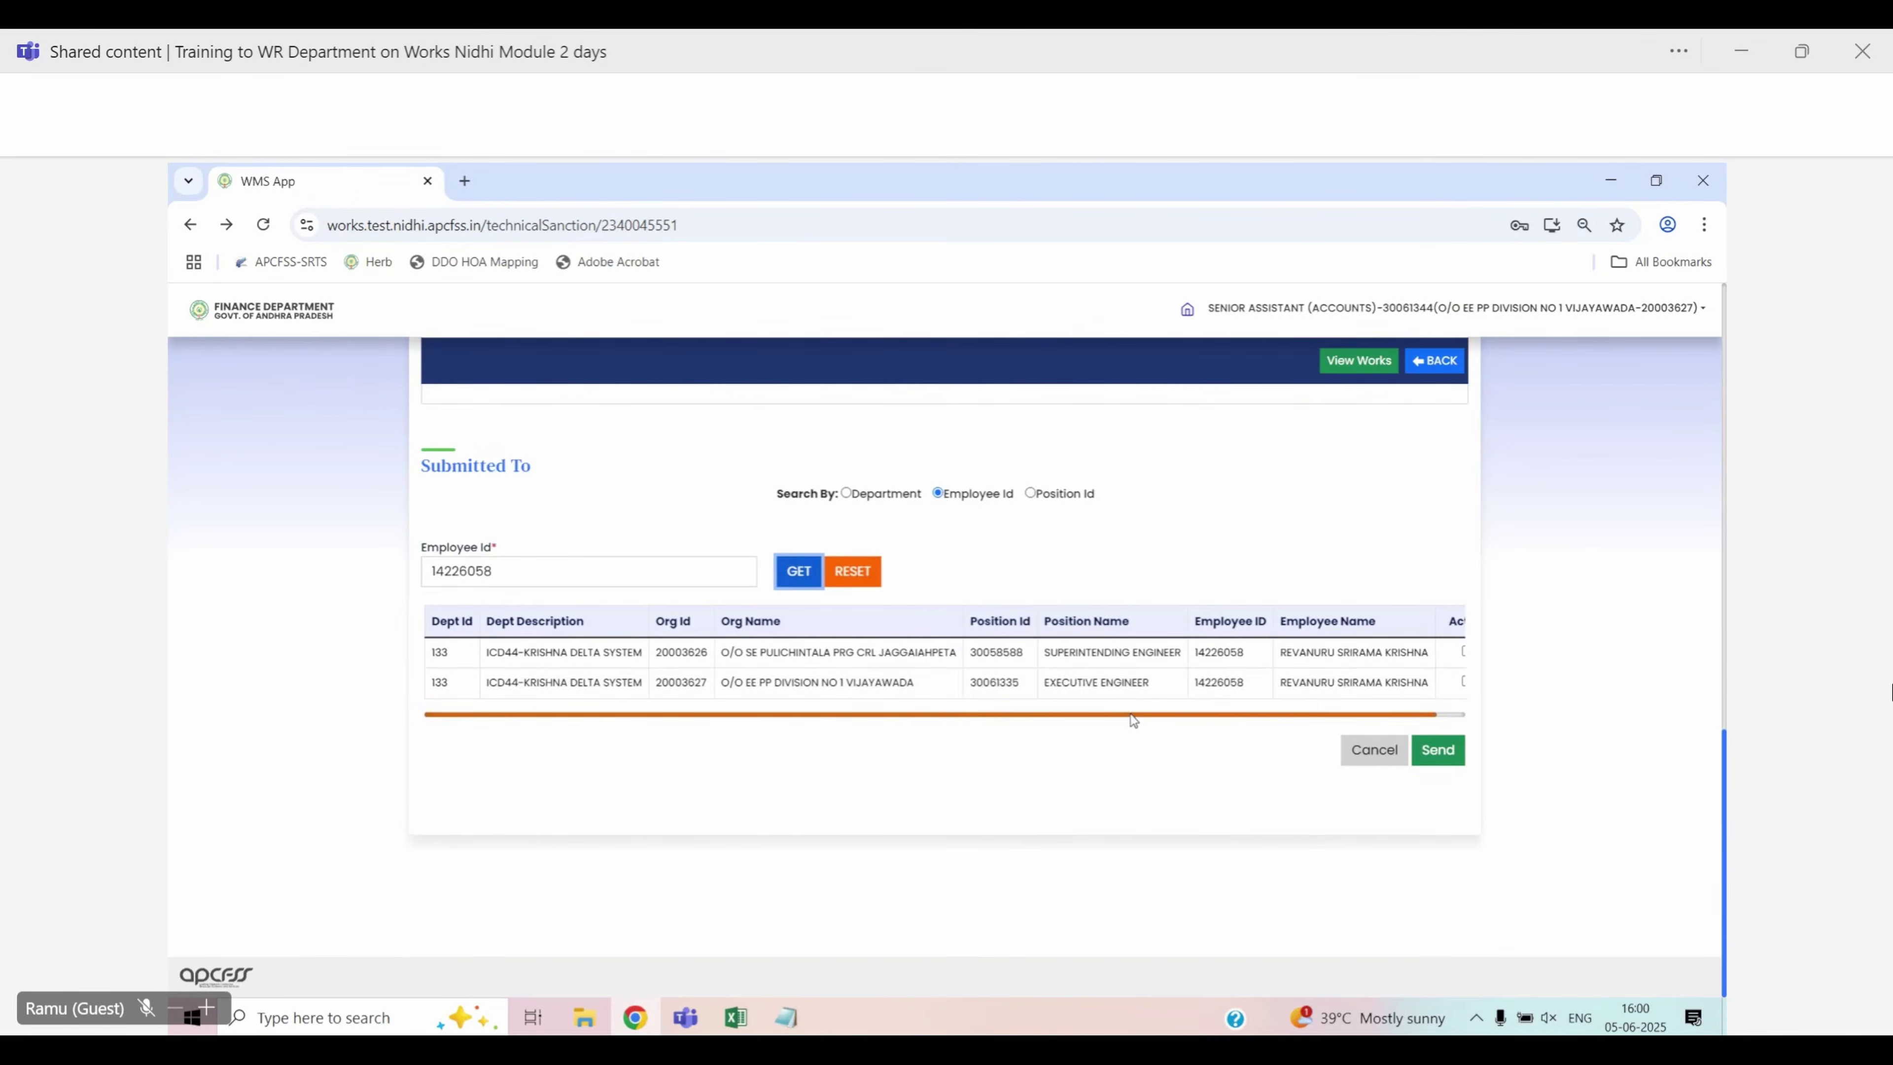
drag(1130, 716, 1162, 715)
click(1437, 682)
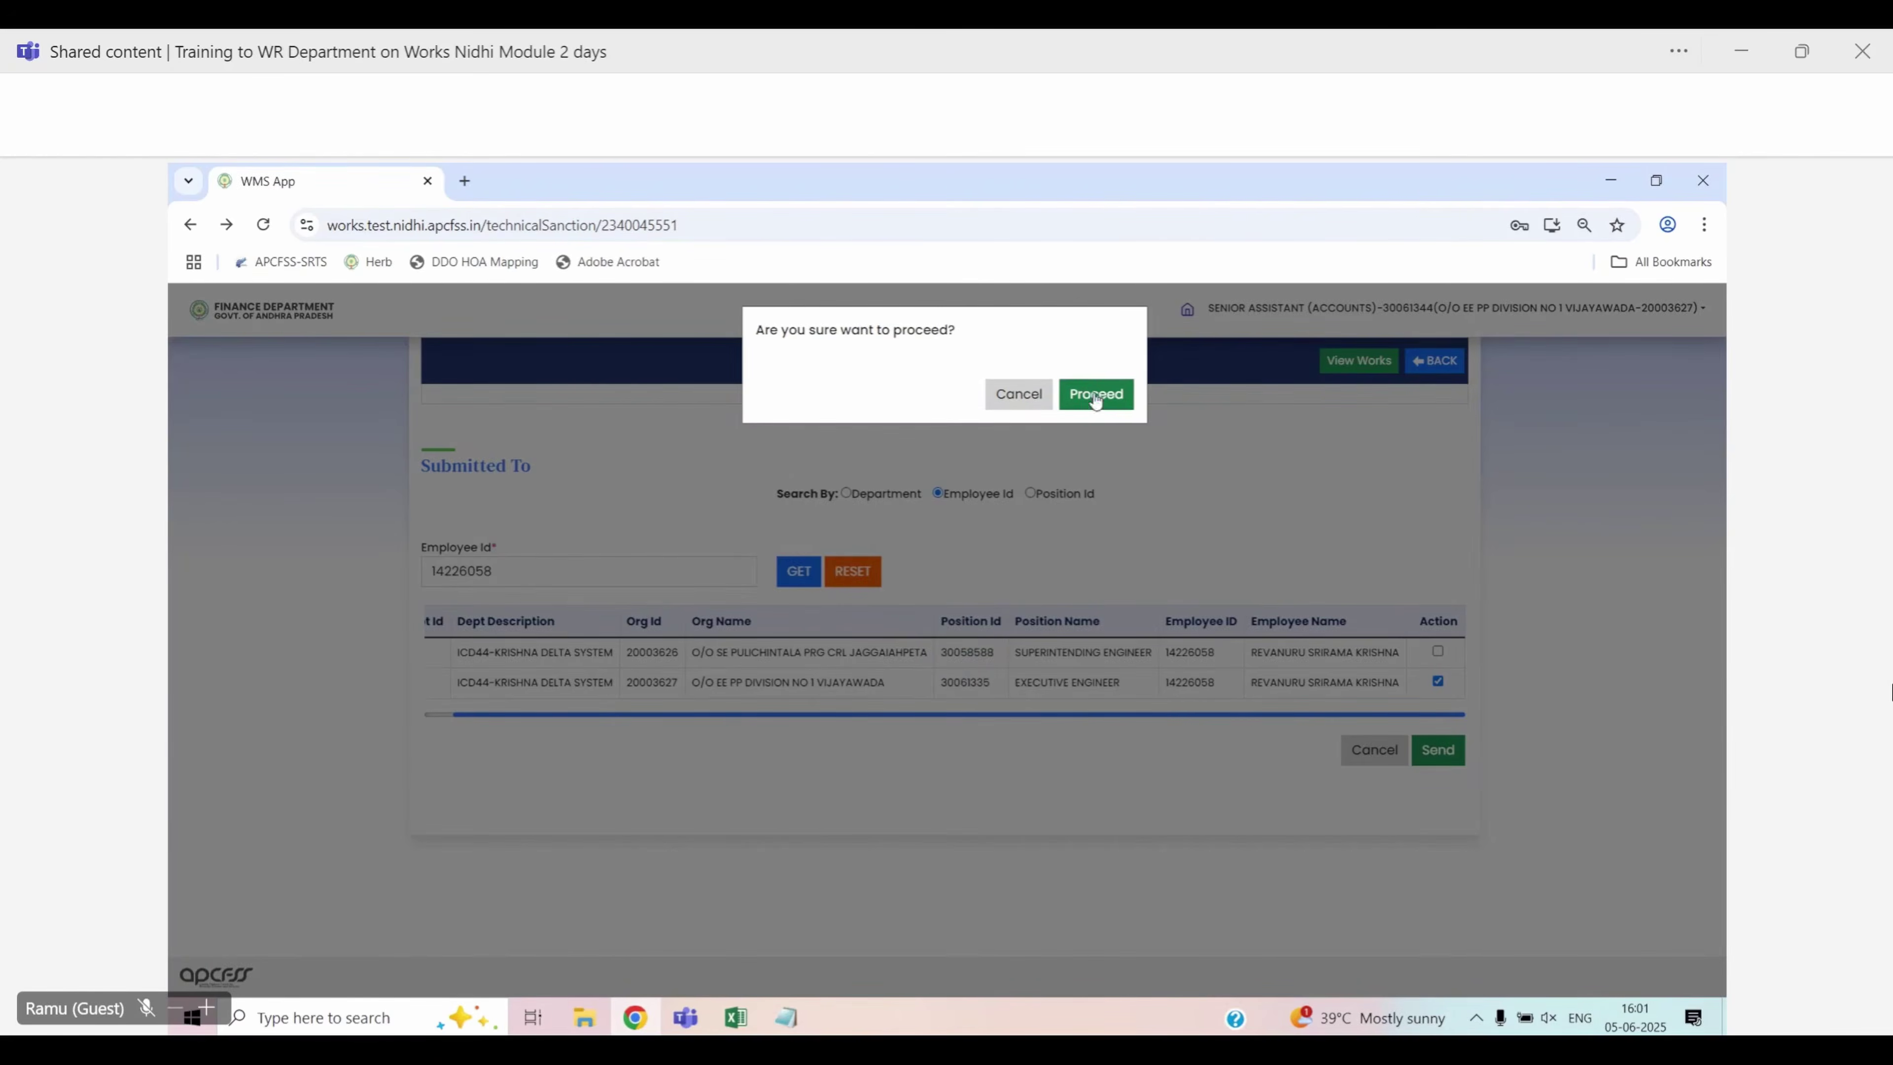
click(1094, 397)
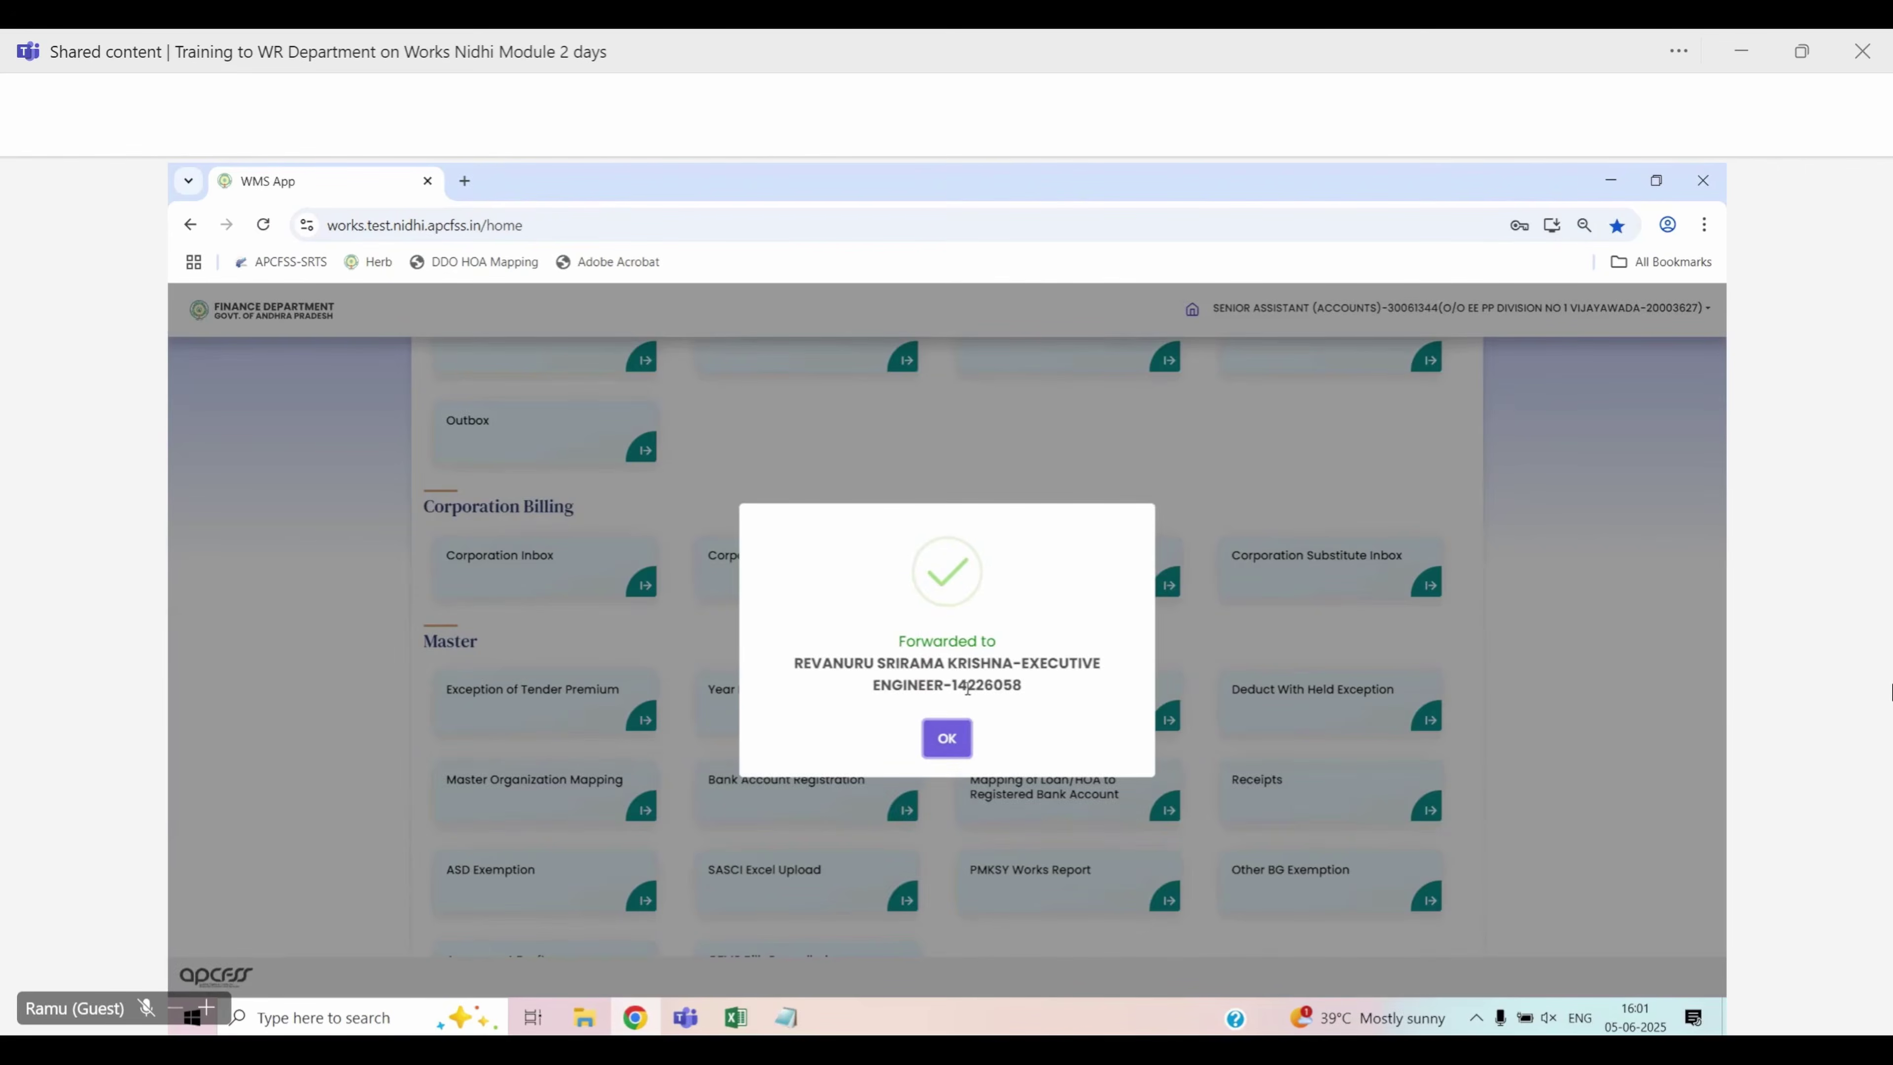
double_click(967, 687)
key(ctrl+c)
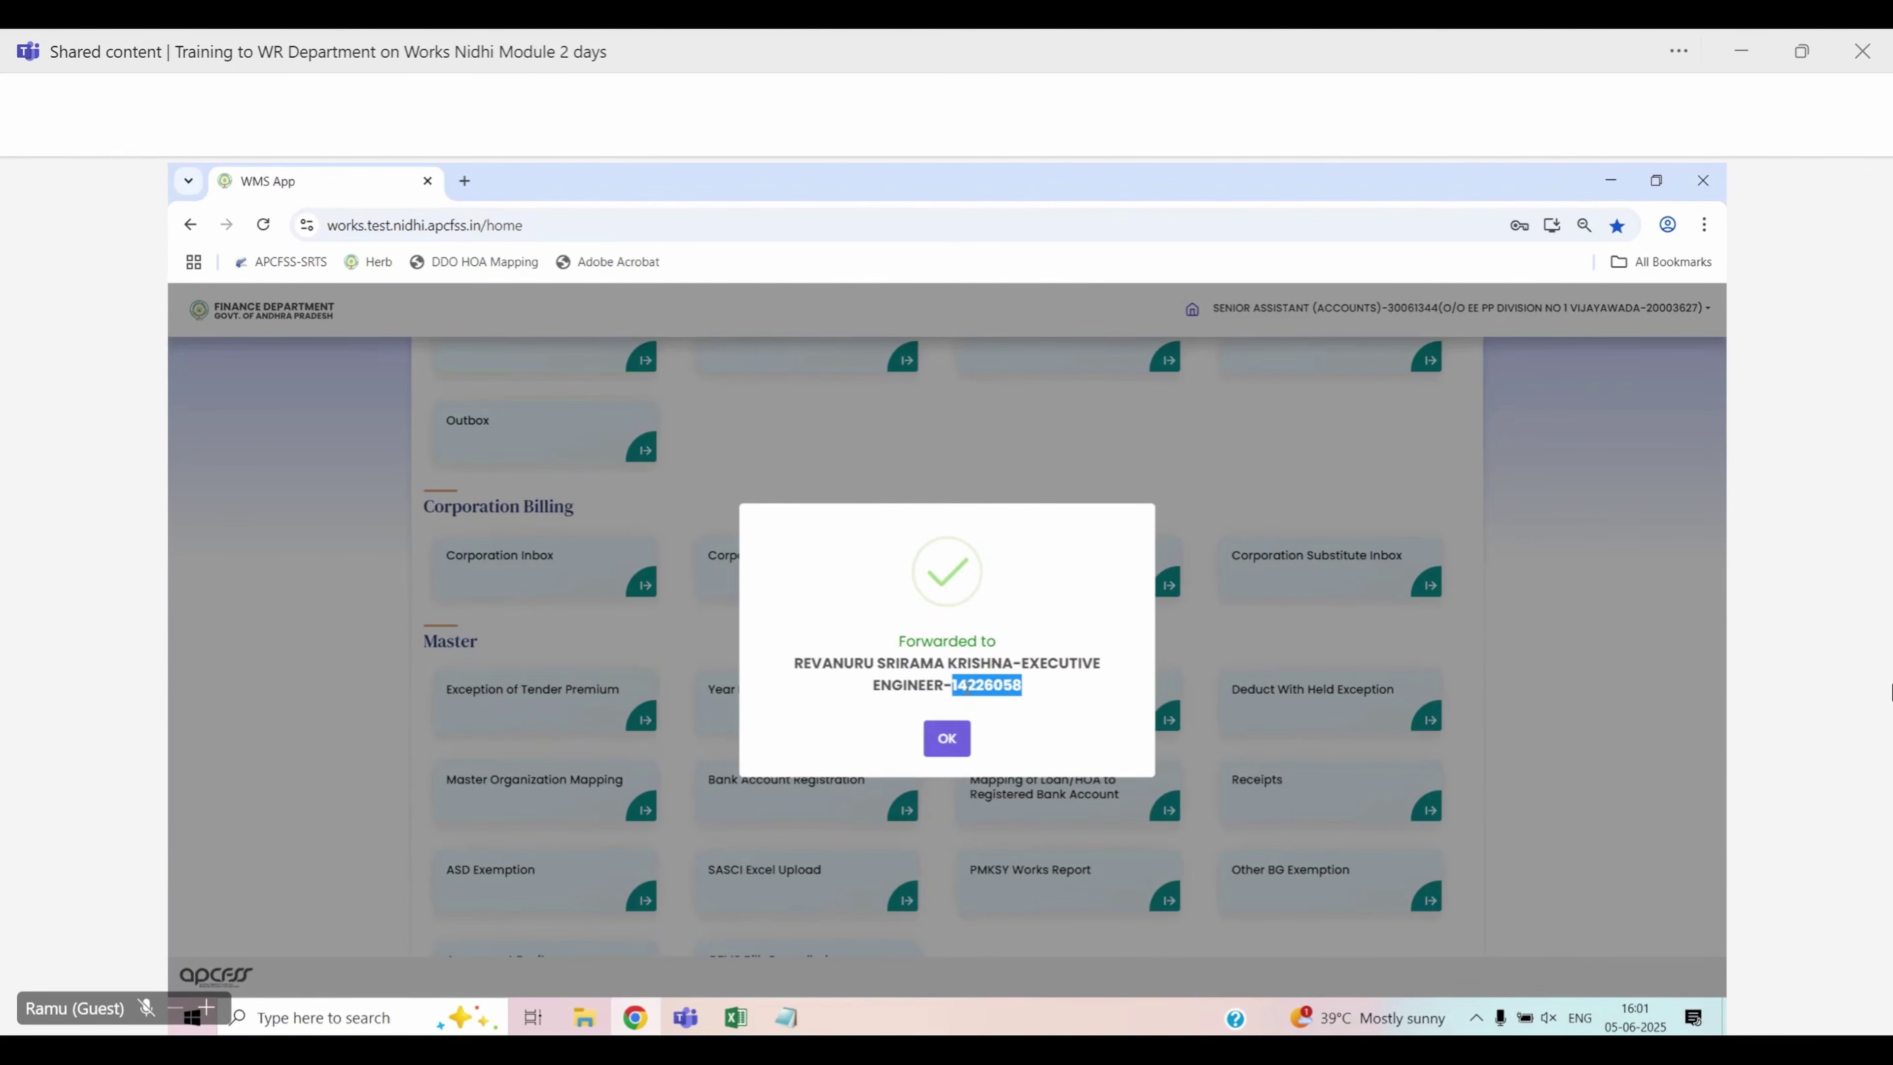
Sign out of the senior assistant account and log in with the Executive Engineer's user ID
click(958, 735)
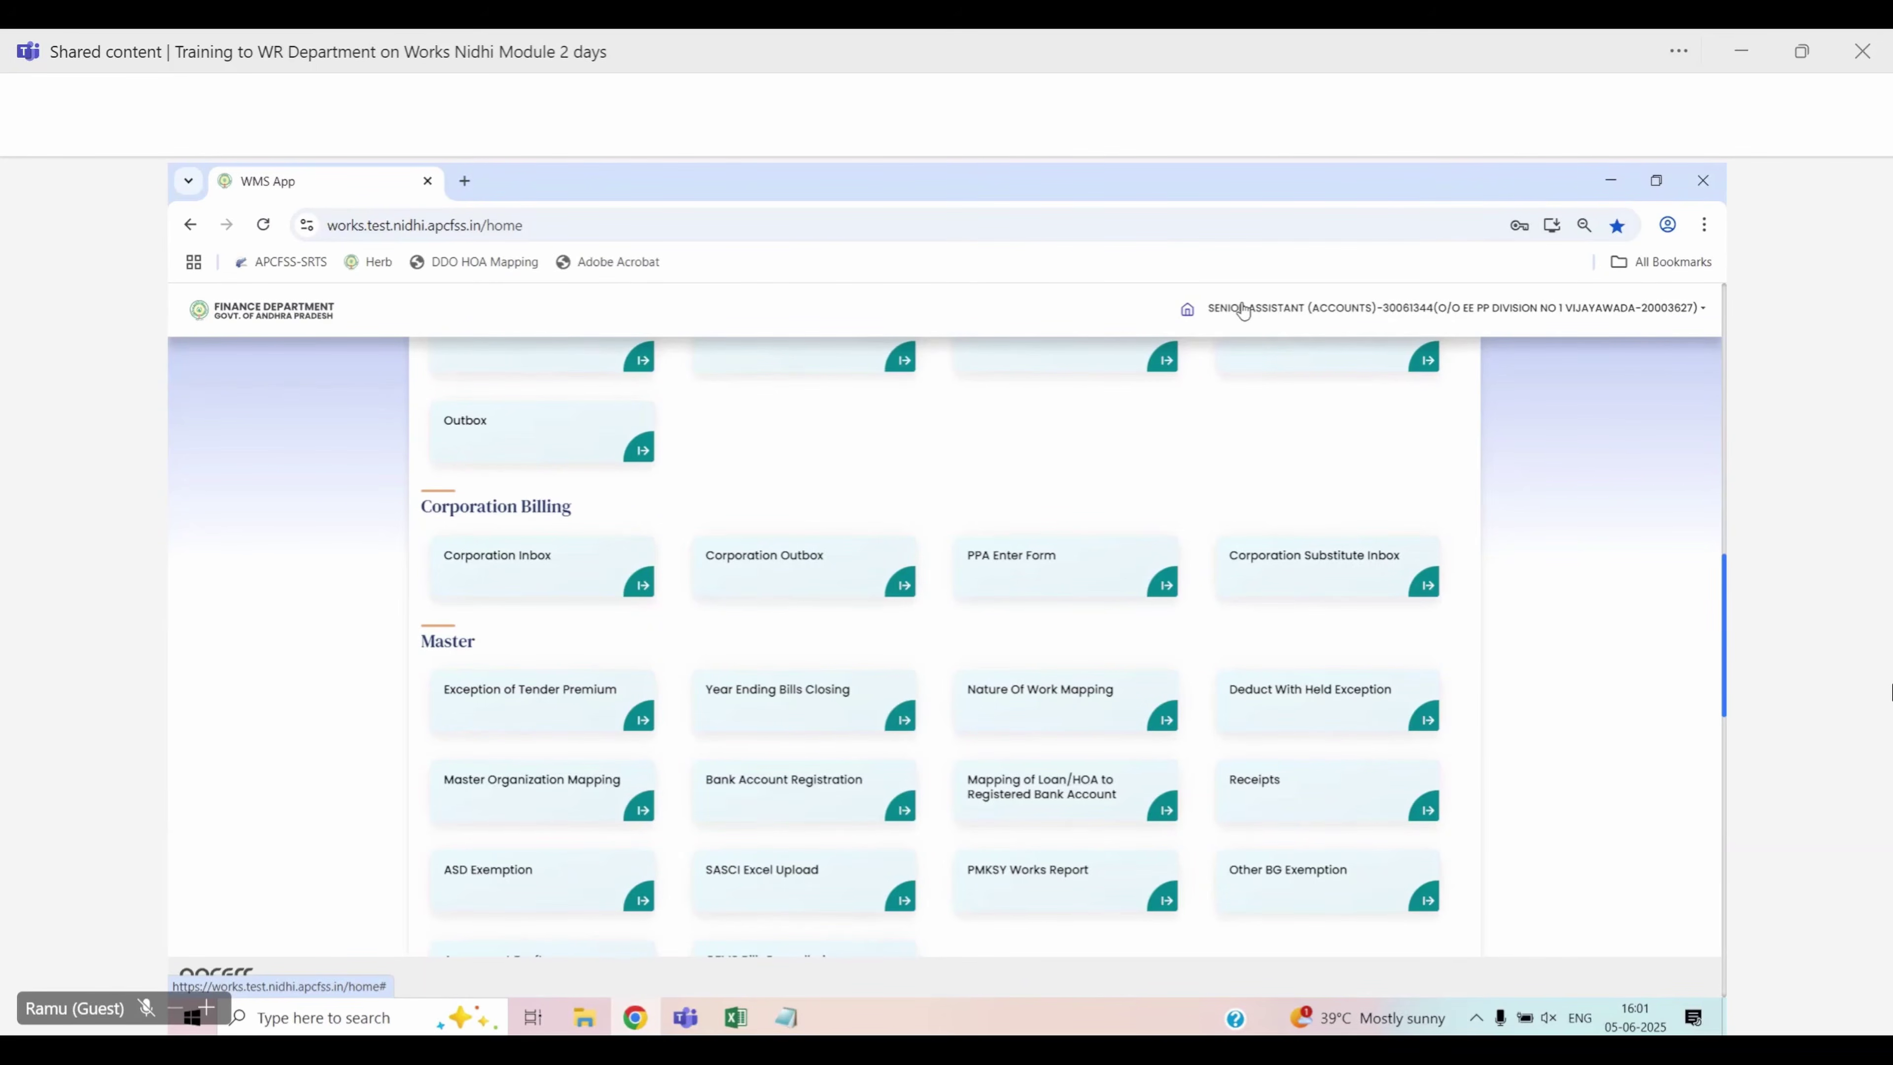
click(1246, 312)
click(1254, 426)
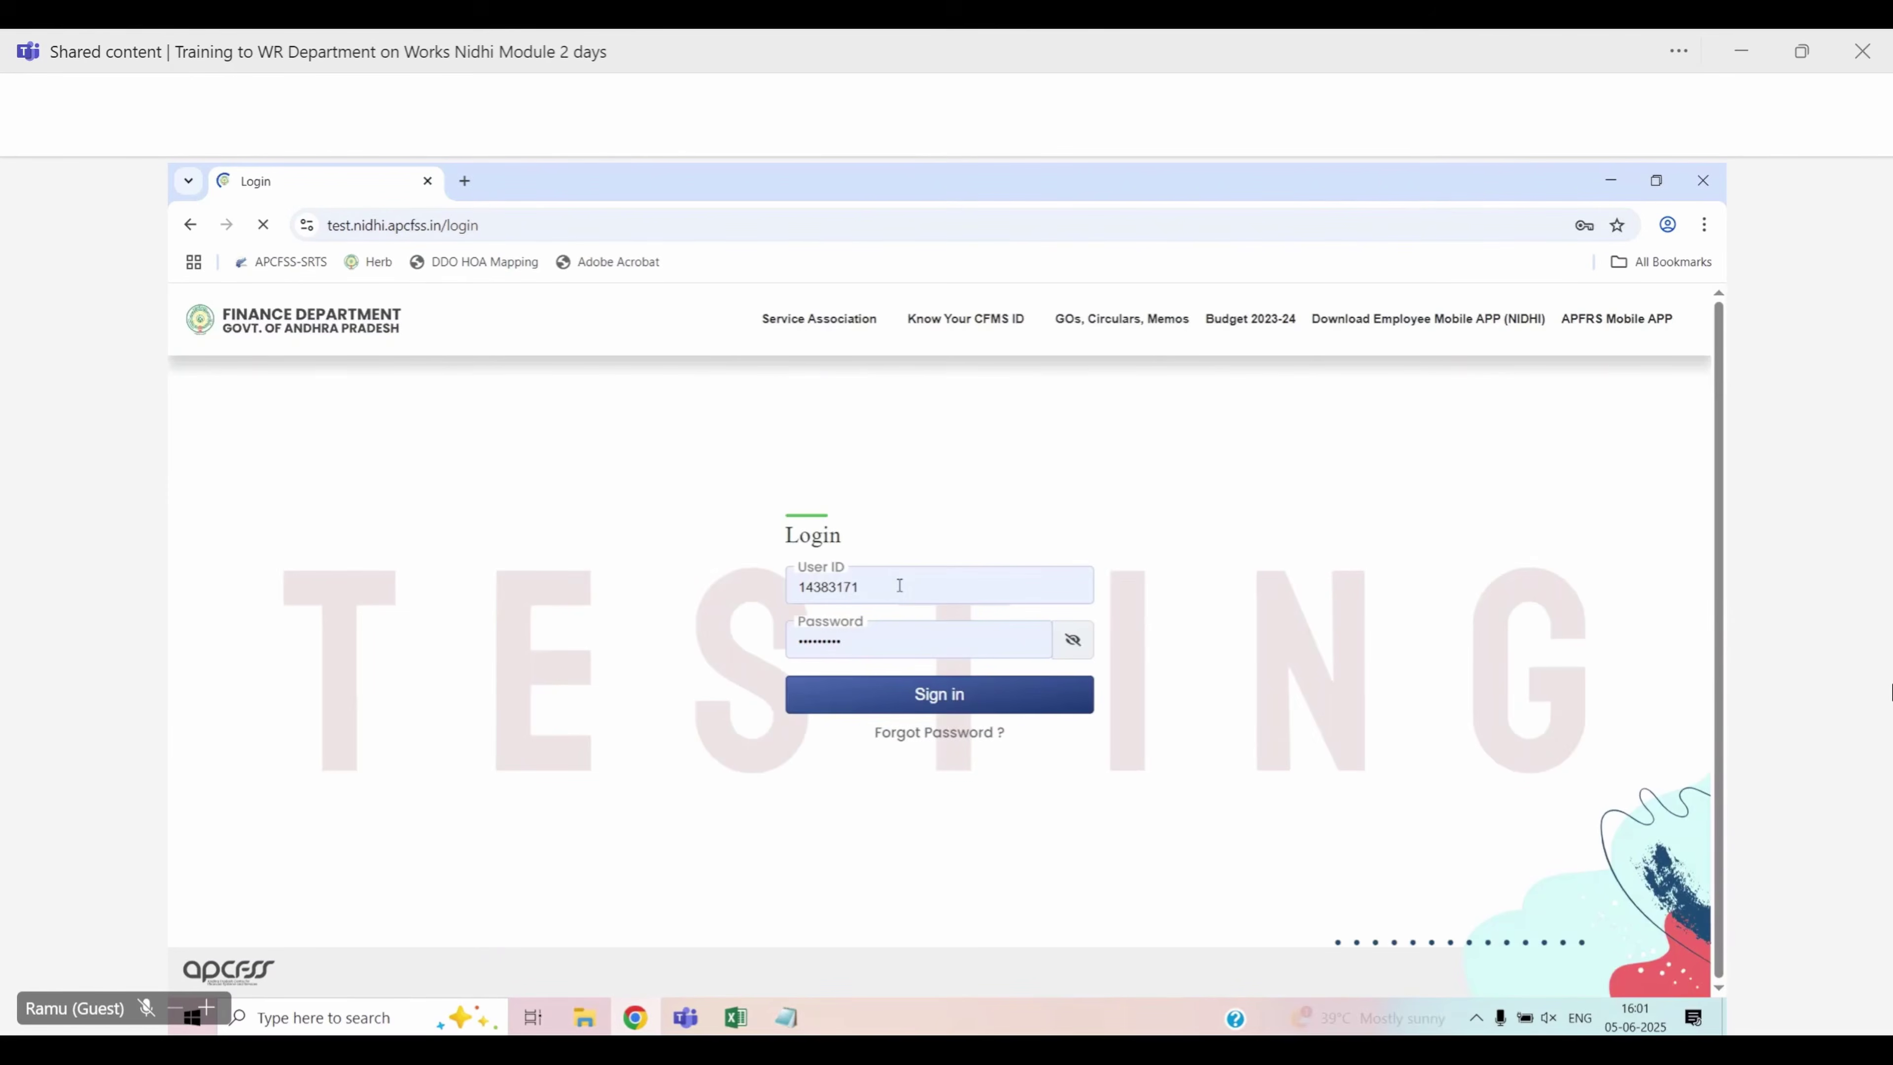
click(888, 587)
key(ctrl+a)
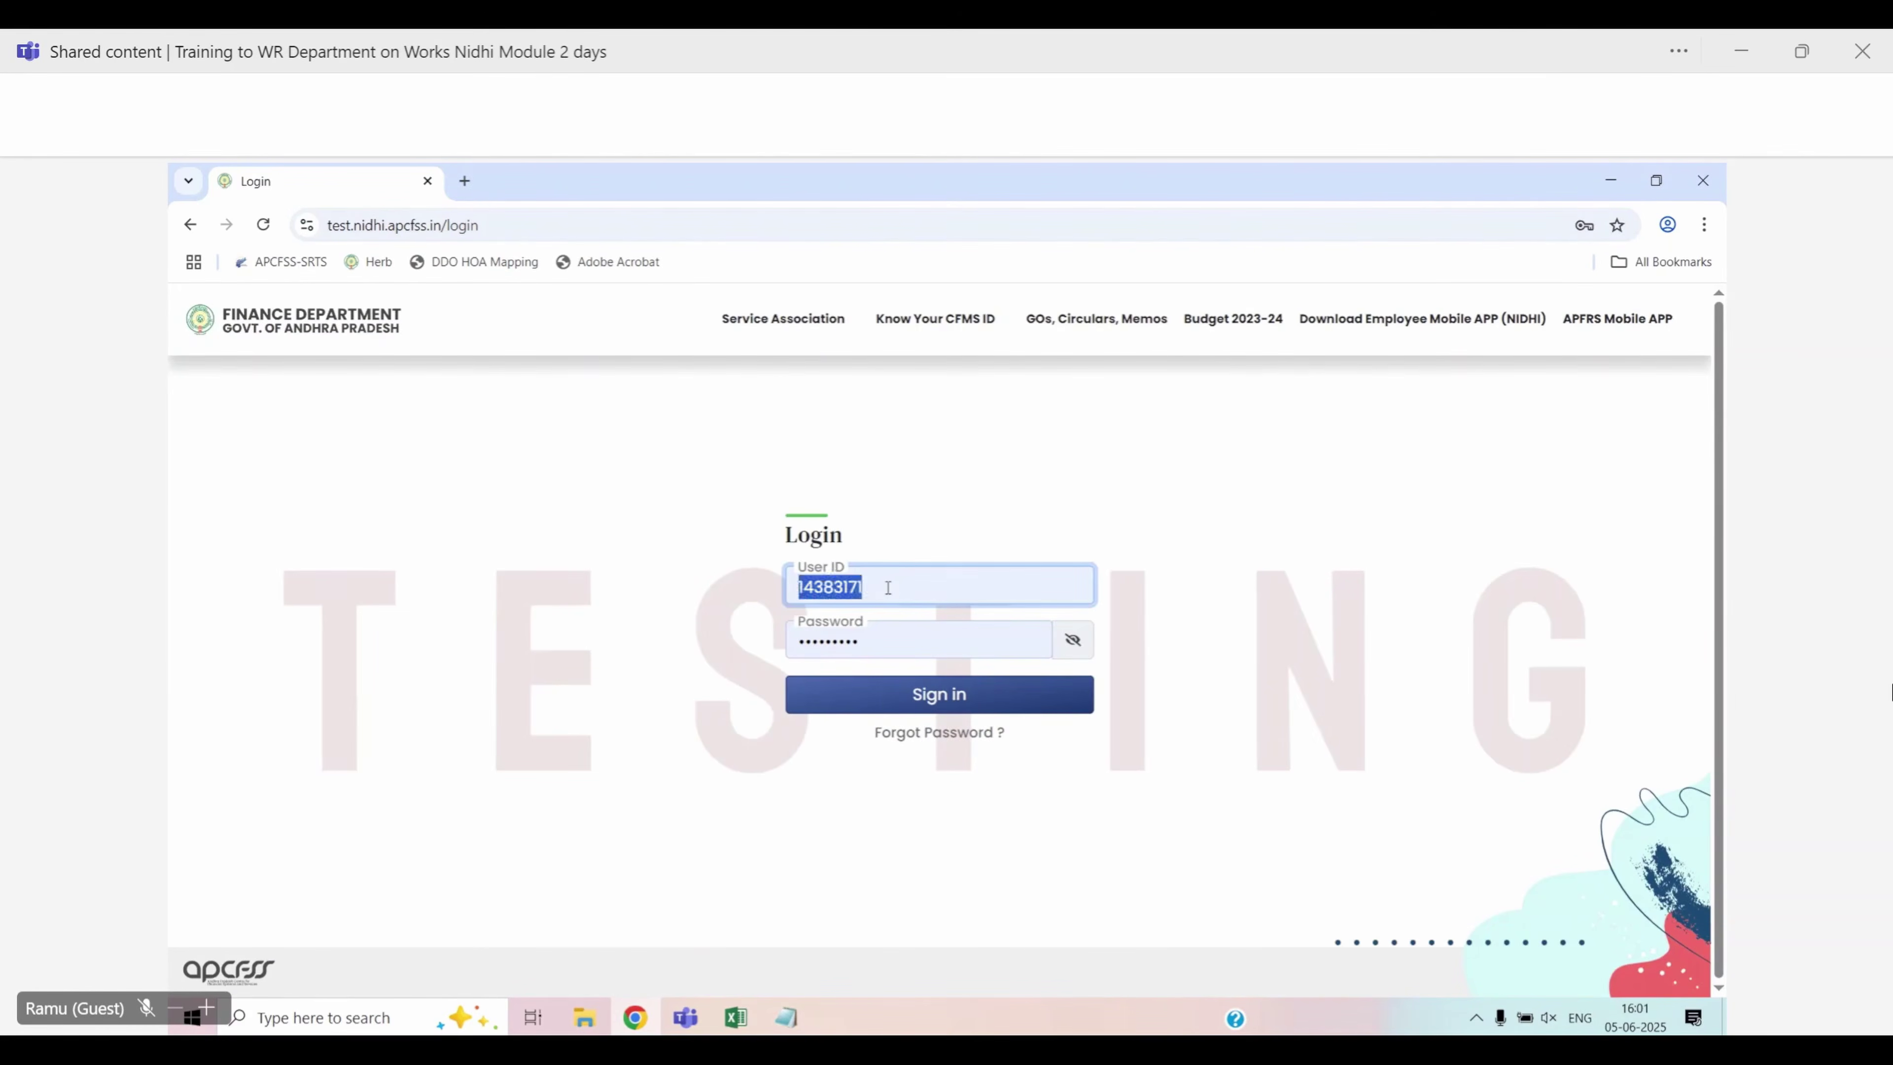
key(ctrl+v)
click(831, 695)
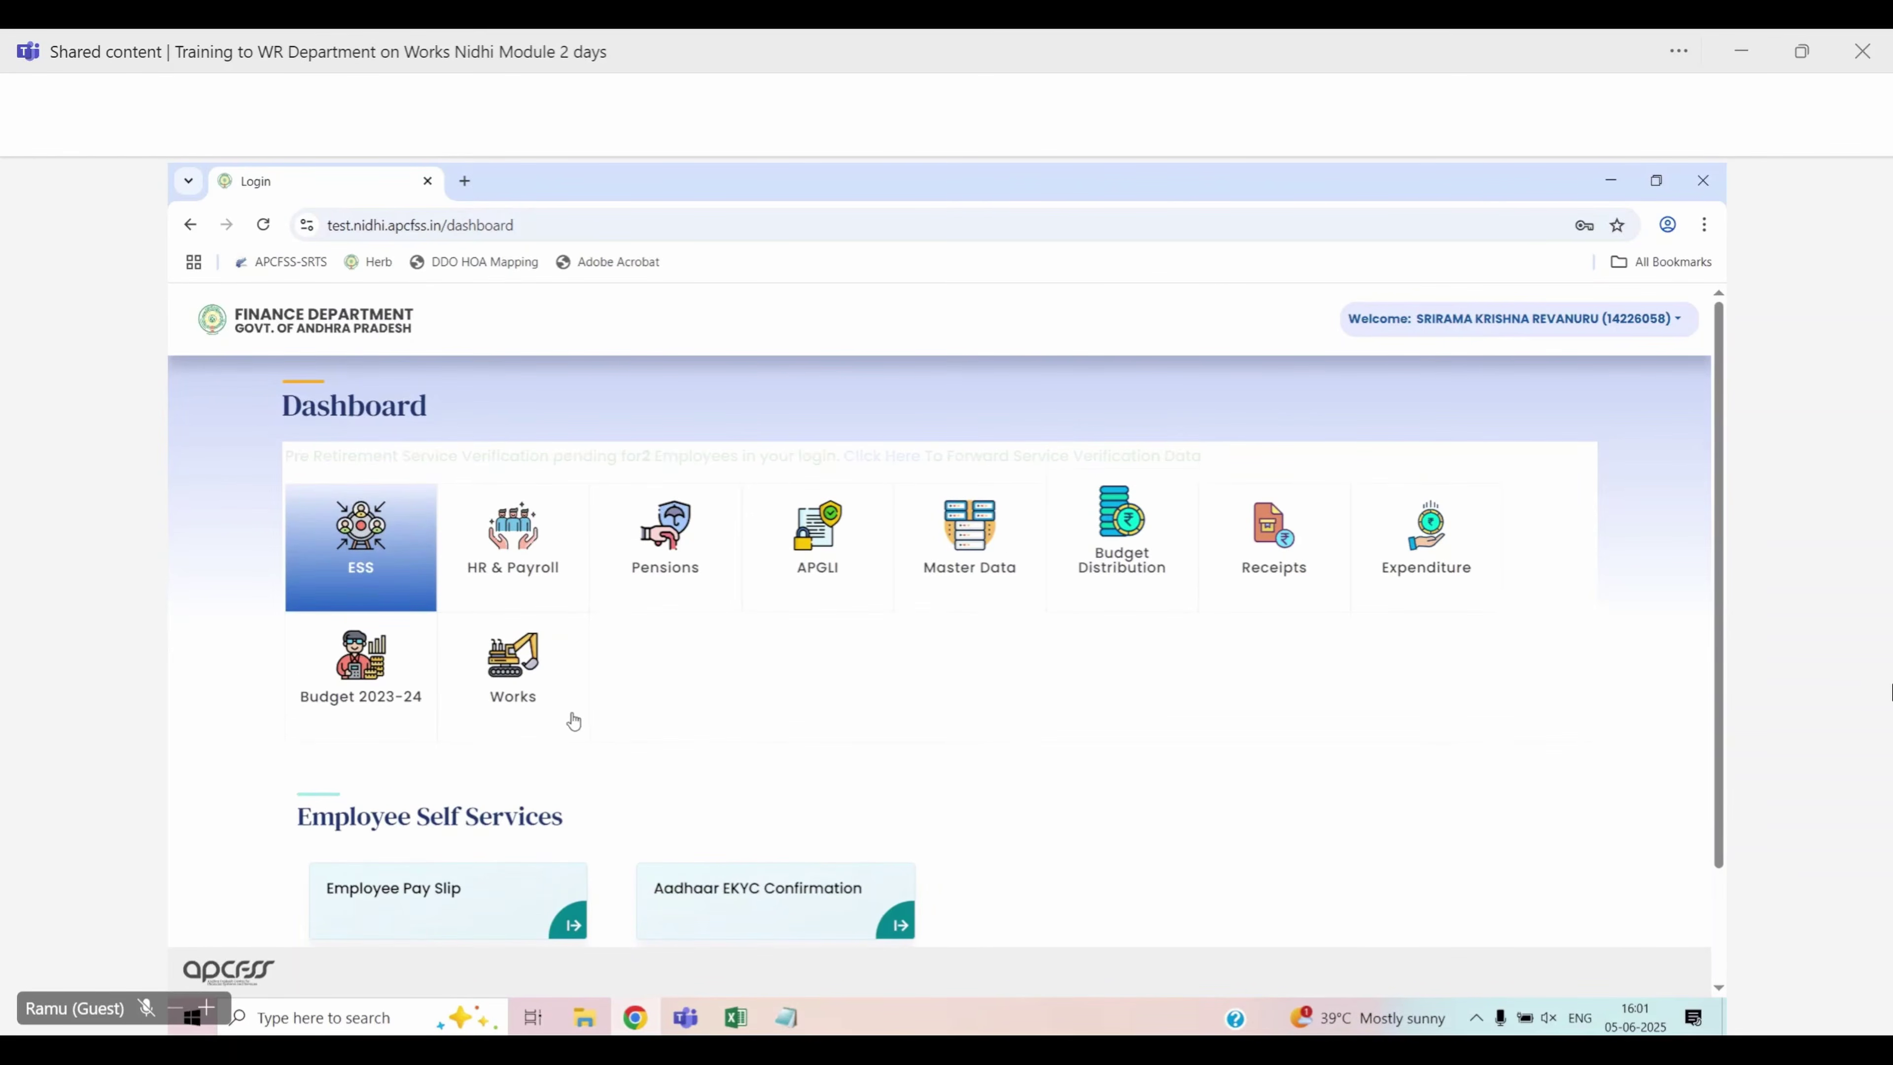
Enter Works under the EXECUTIVE ENGINEER position and open the Technical Sanction inbox
click(513, 668)
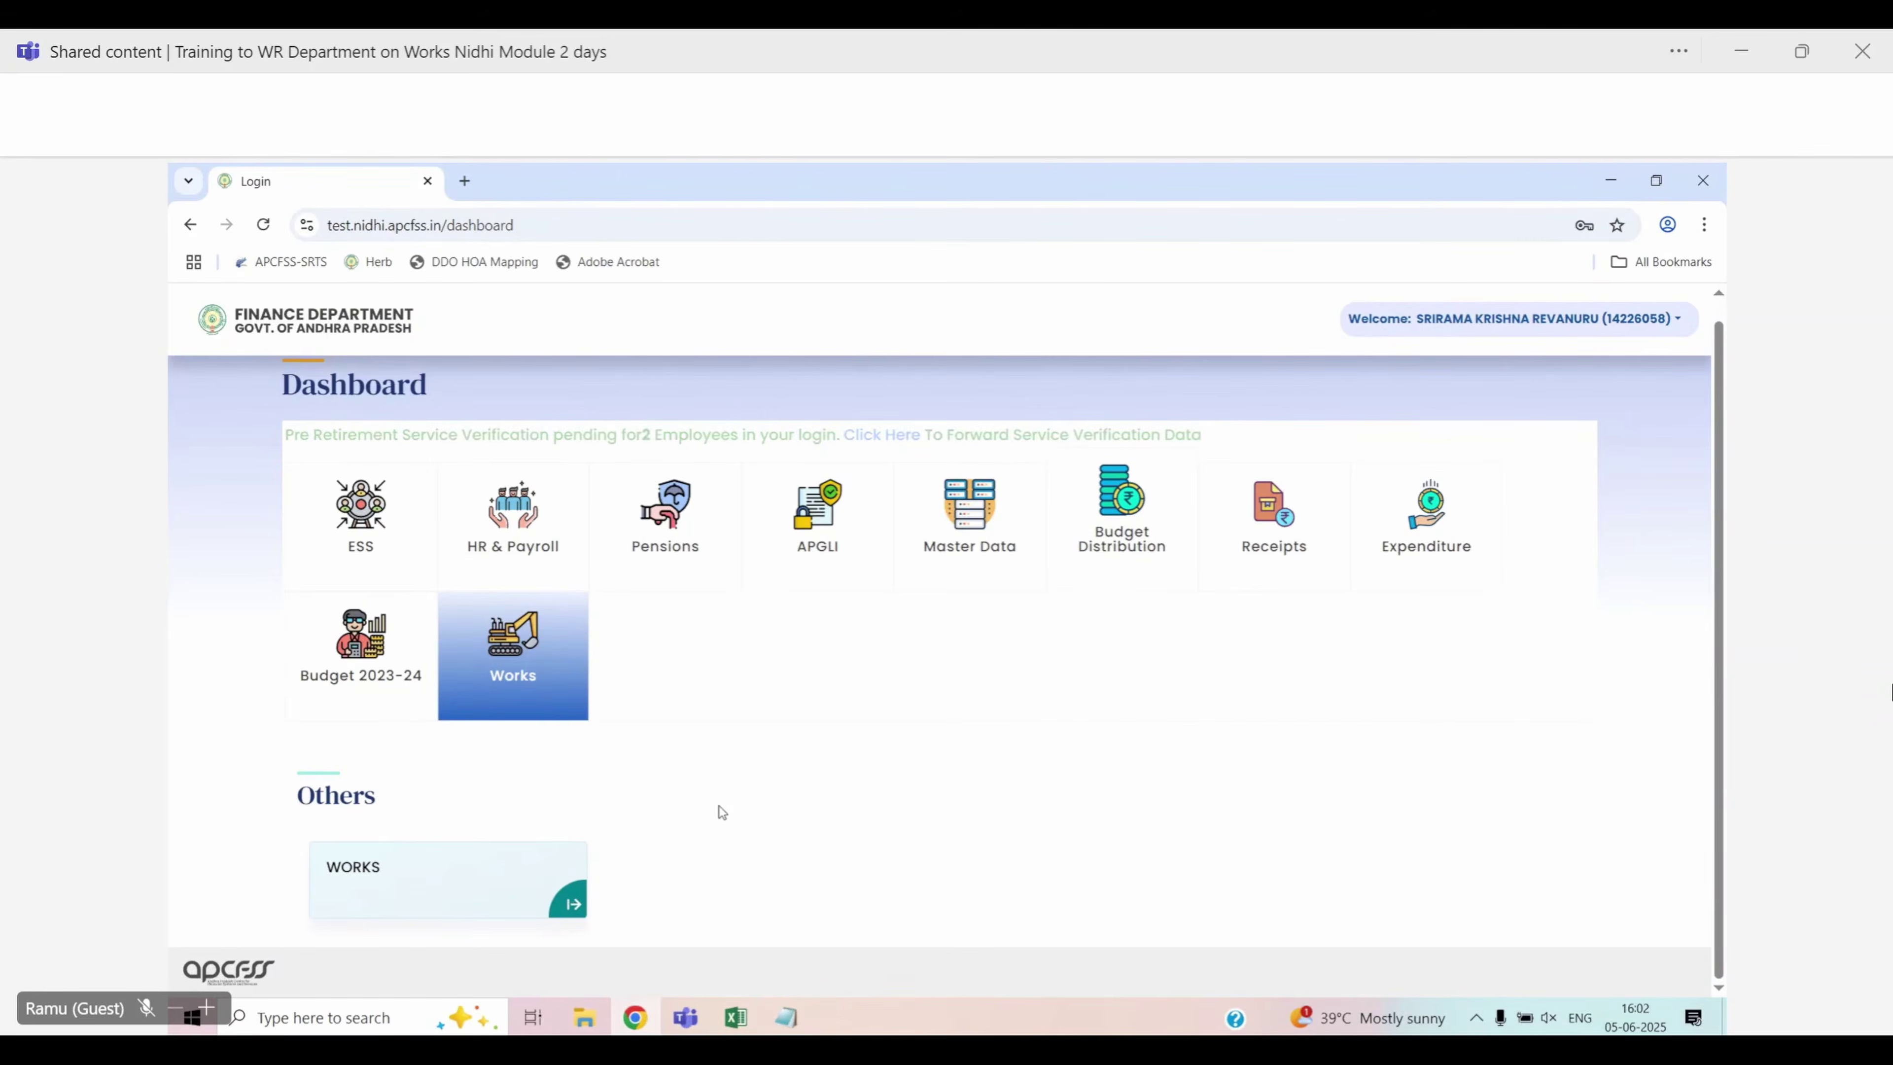
click(574, 904)
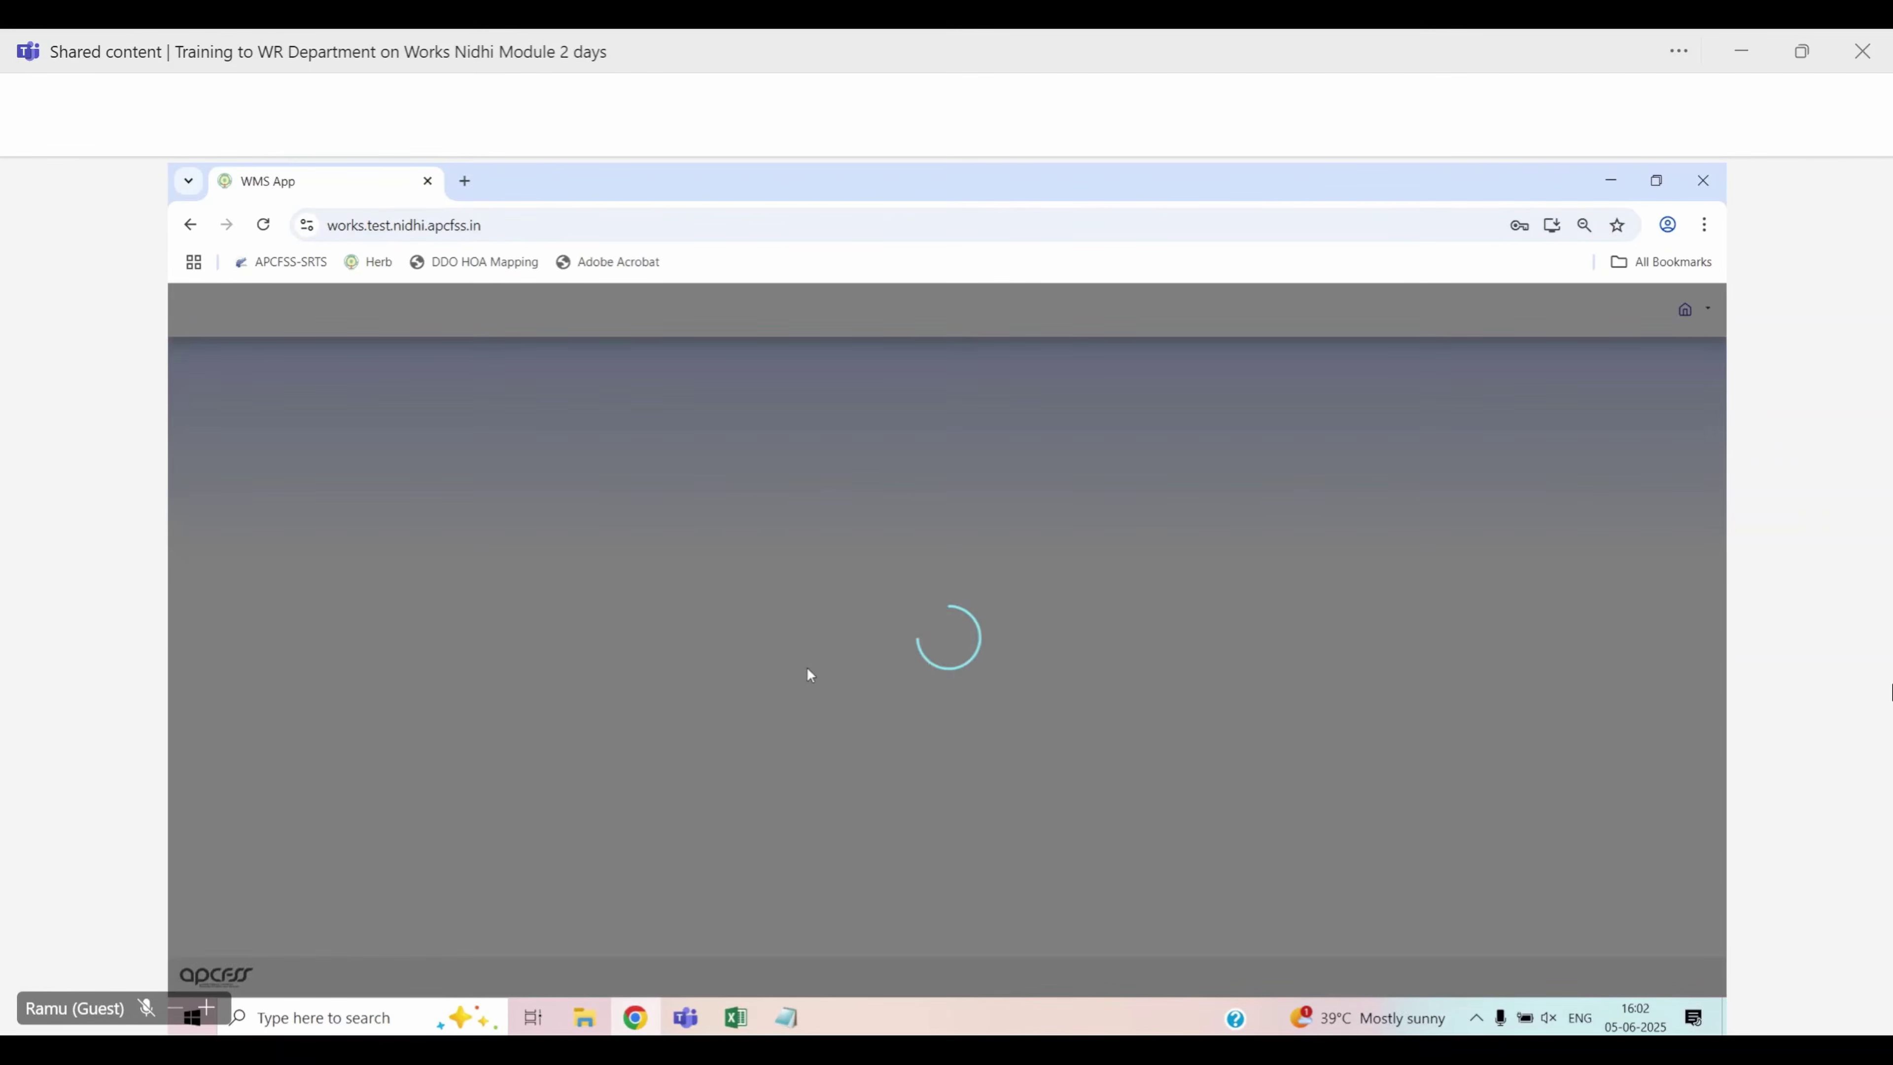
click(807, 647)
click(813, 684)
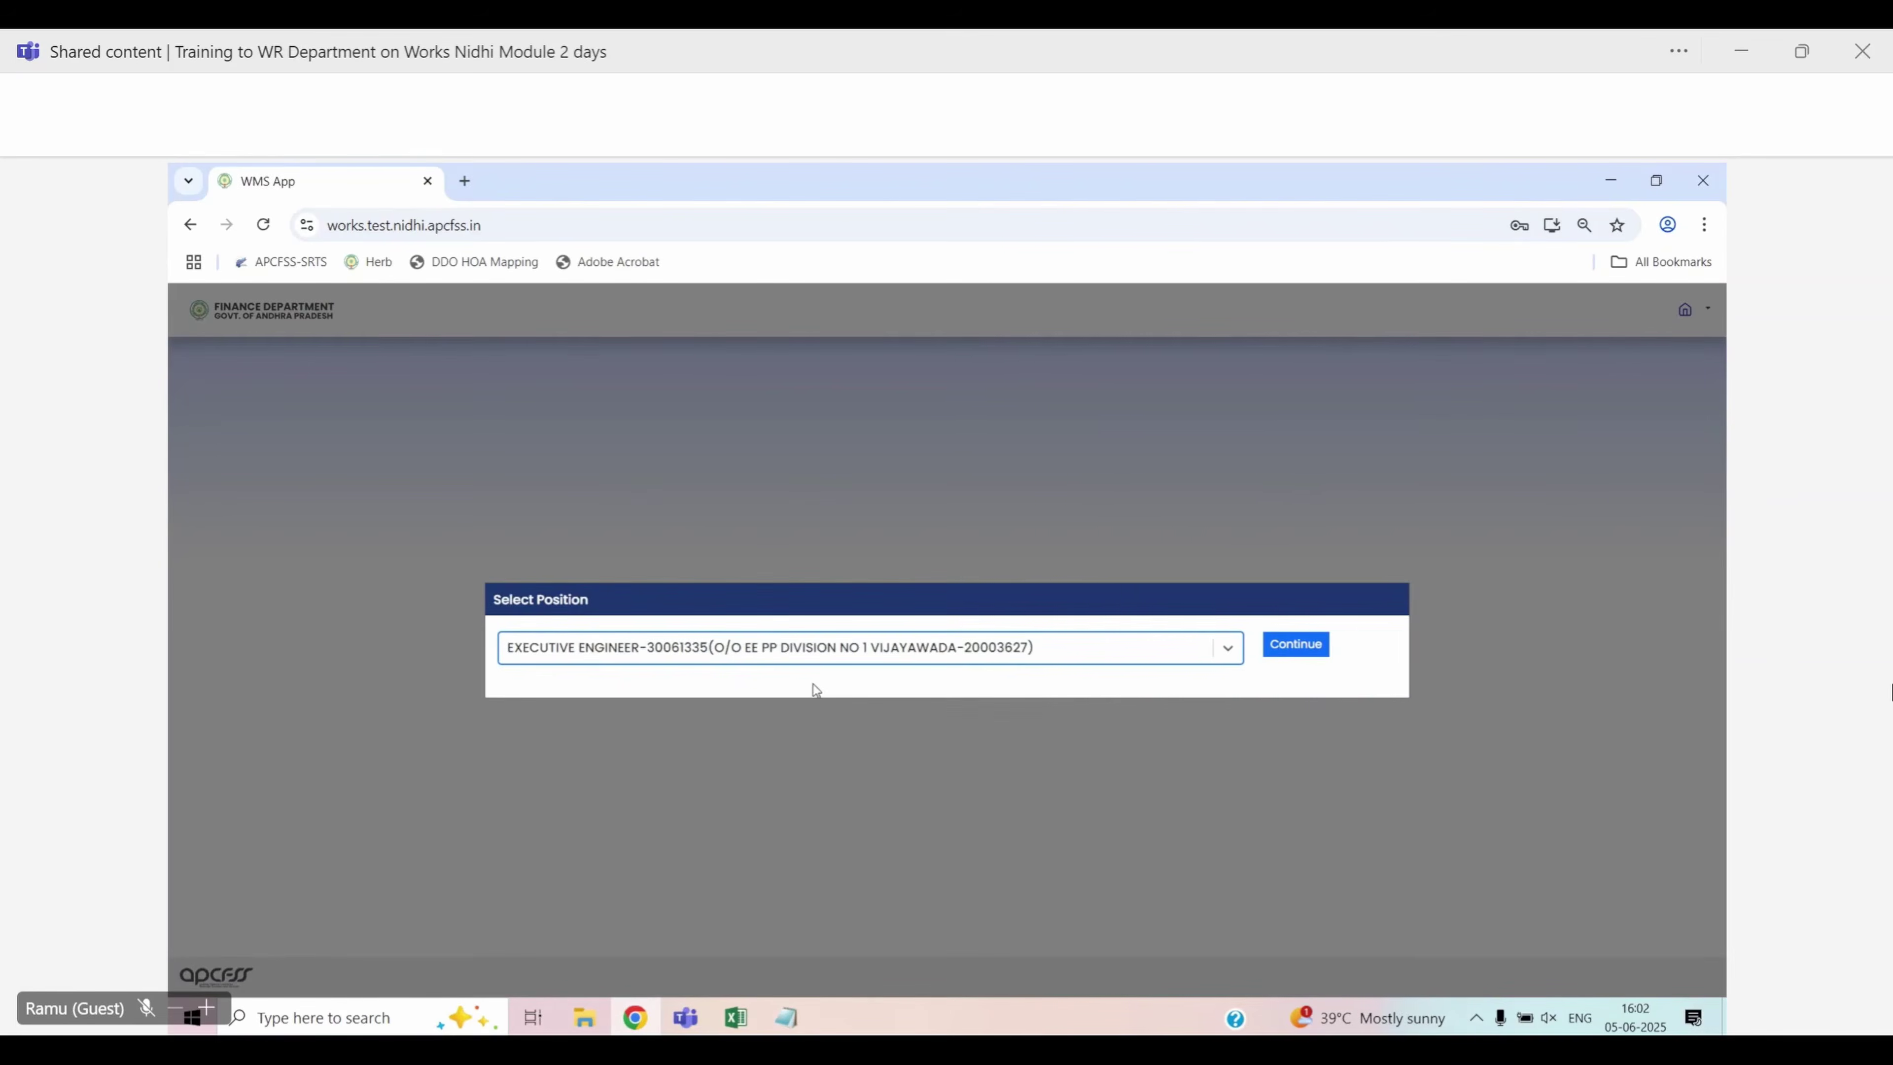
click(1313, 645)
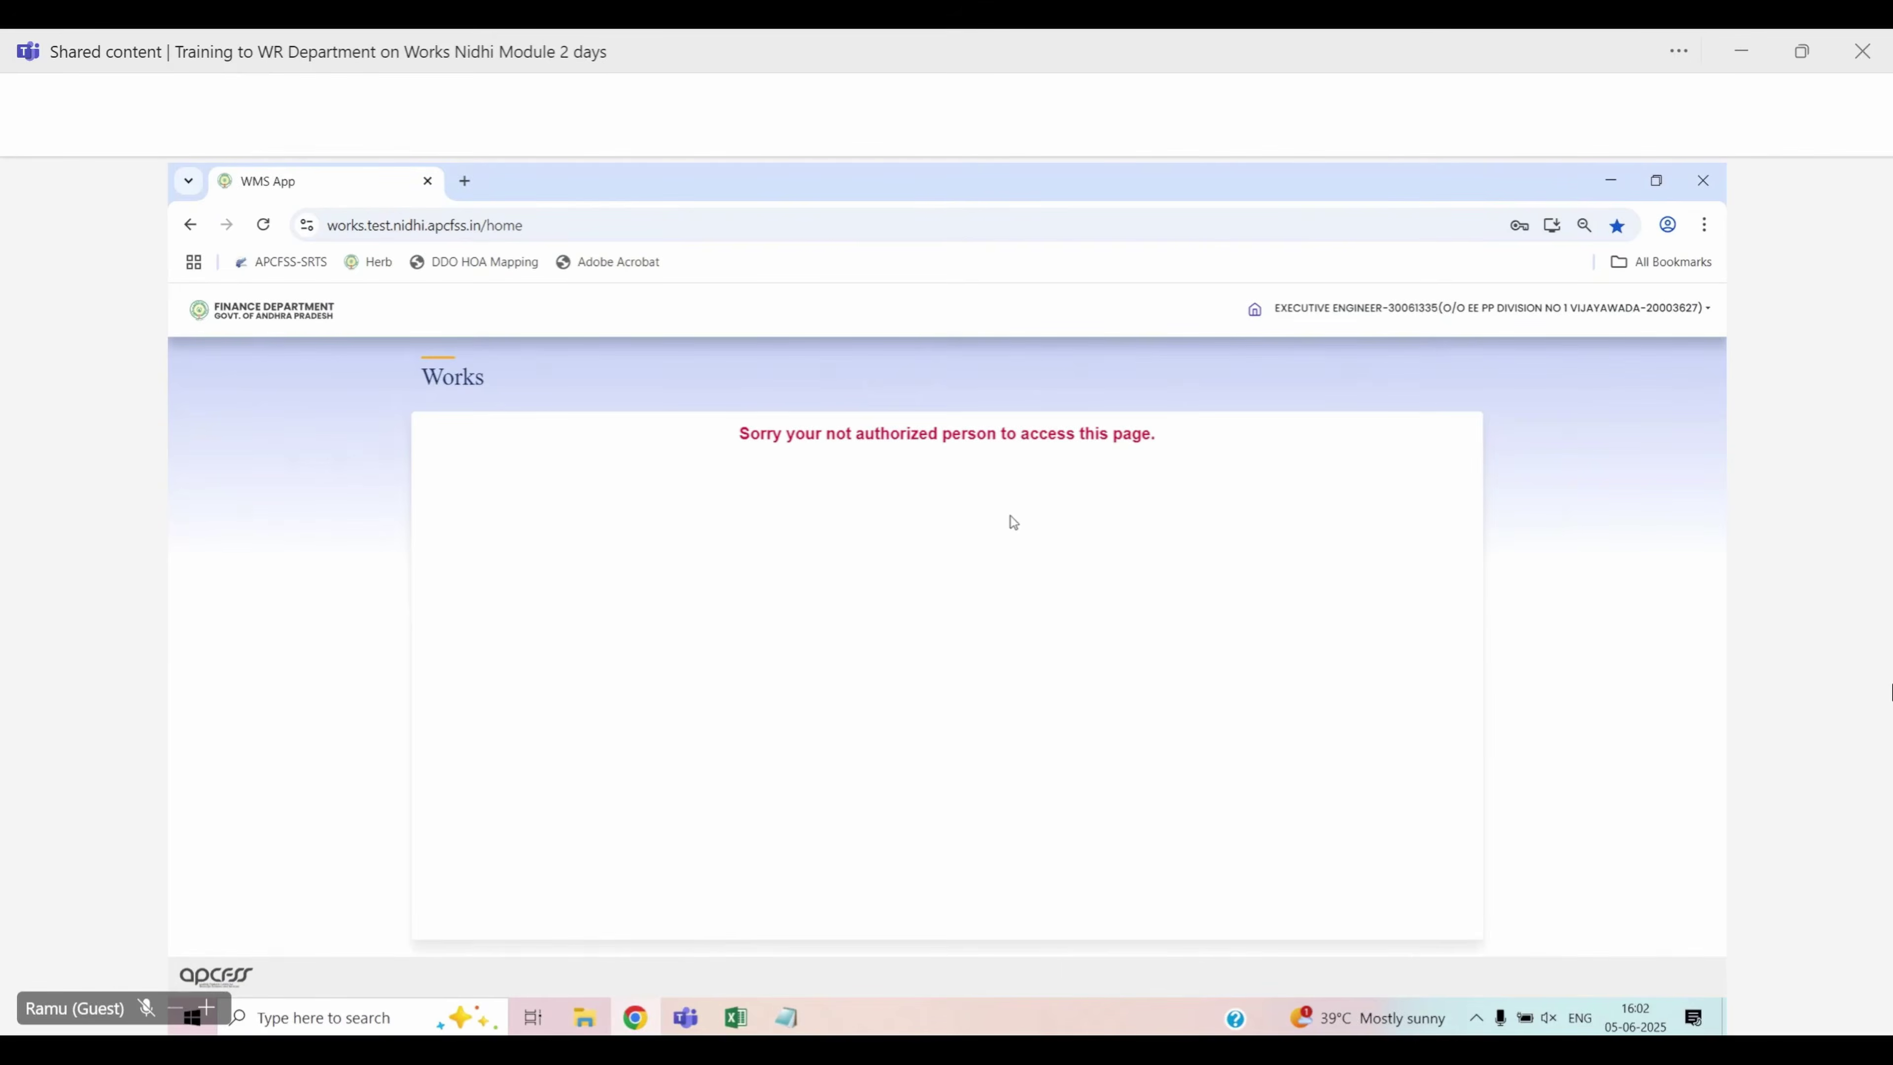
scroll(1010, 521, down, 5)
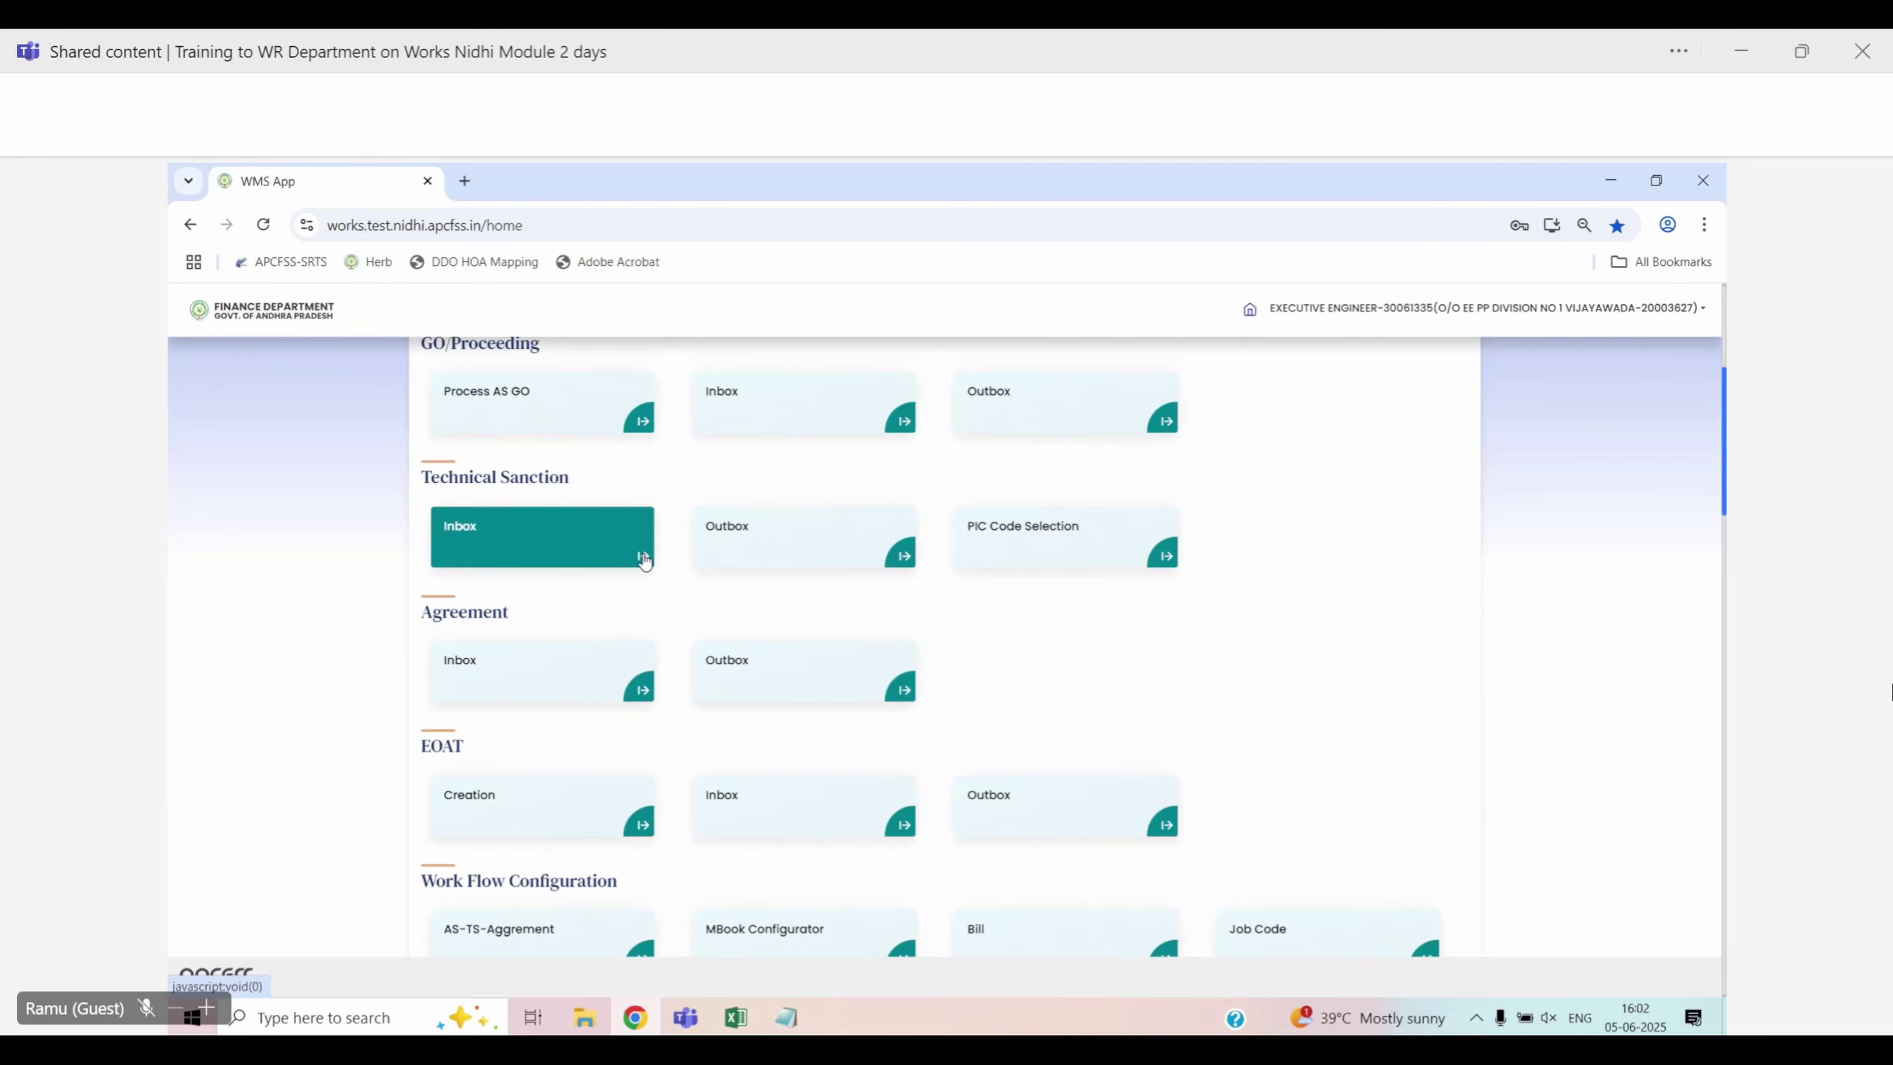
click(644, 559)
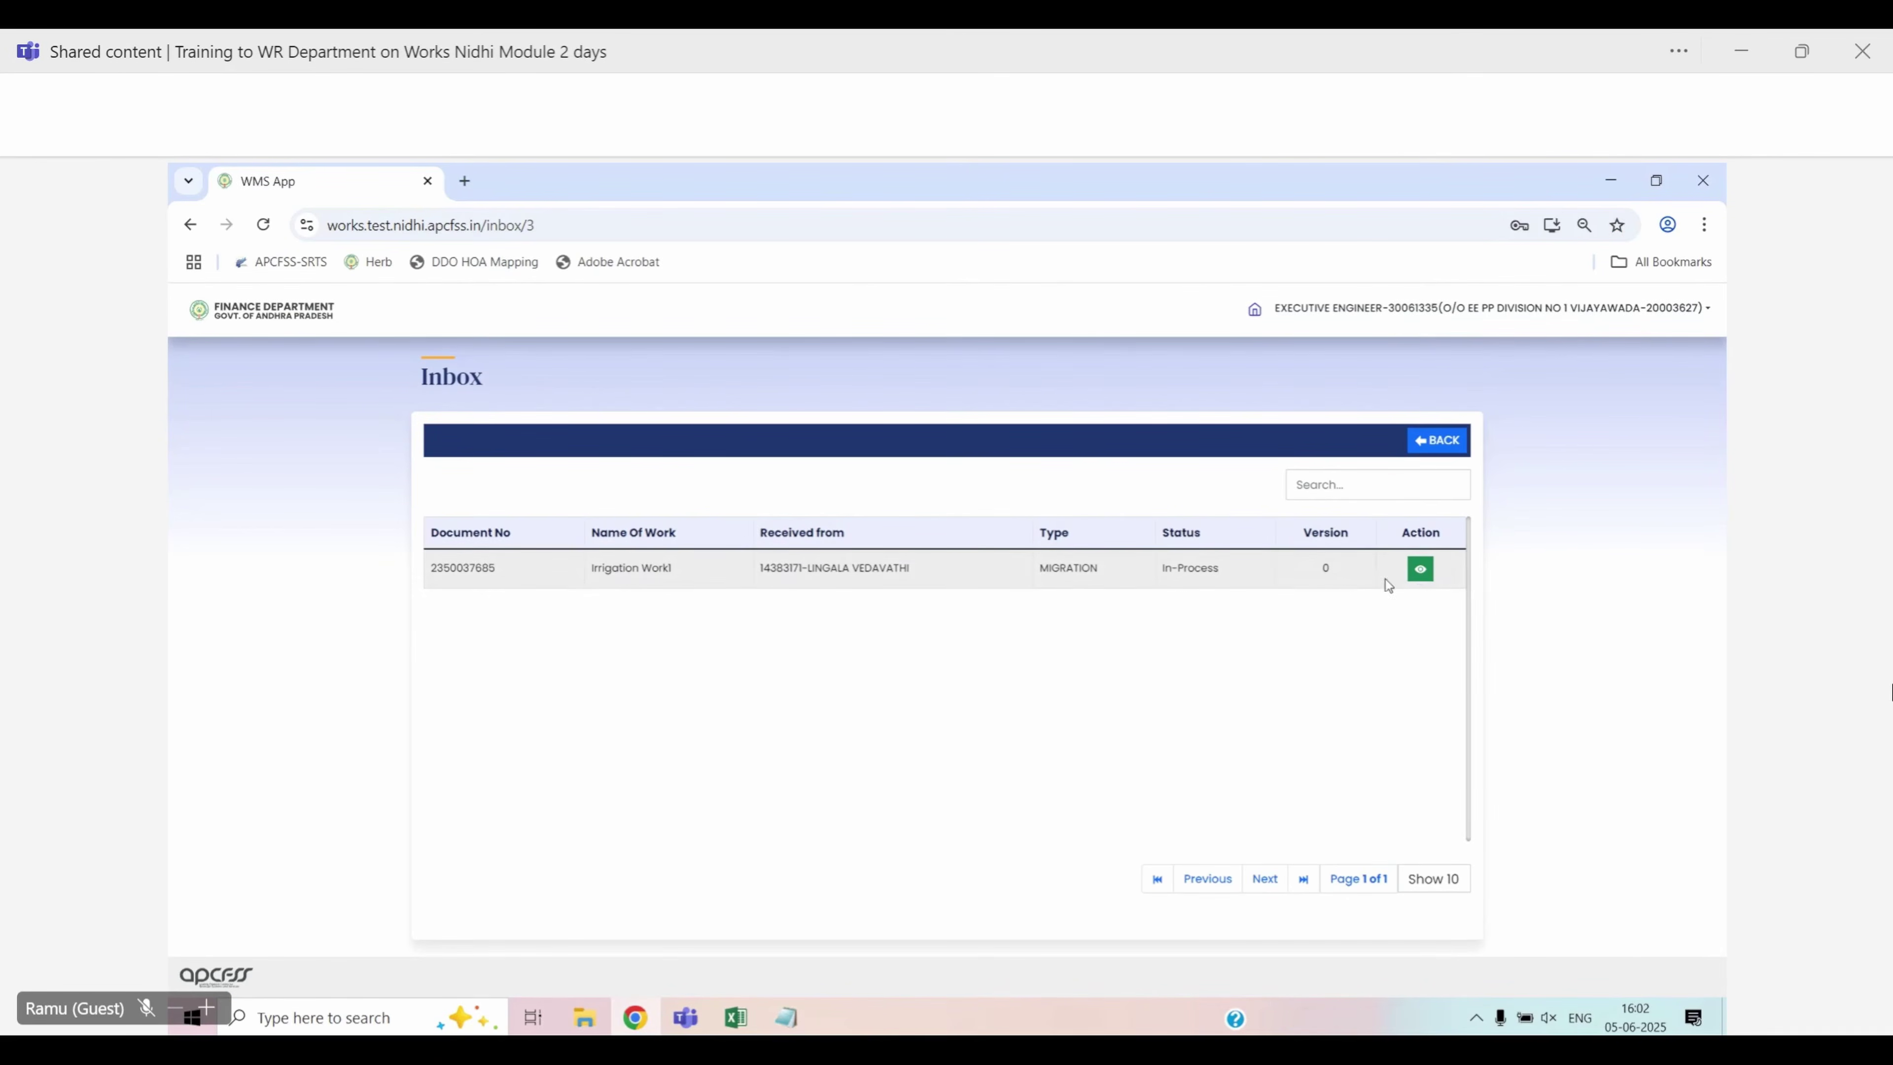
Open the Irrigation Work1 sanction and answer Yes for checklist items 1–3
click(1421, 570)
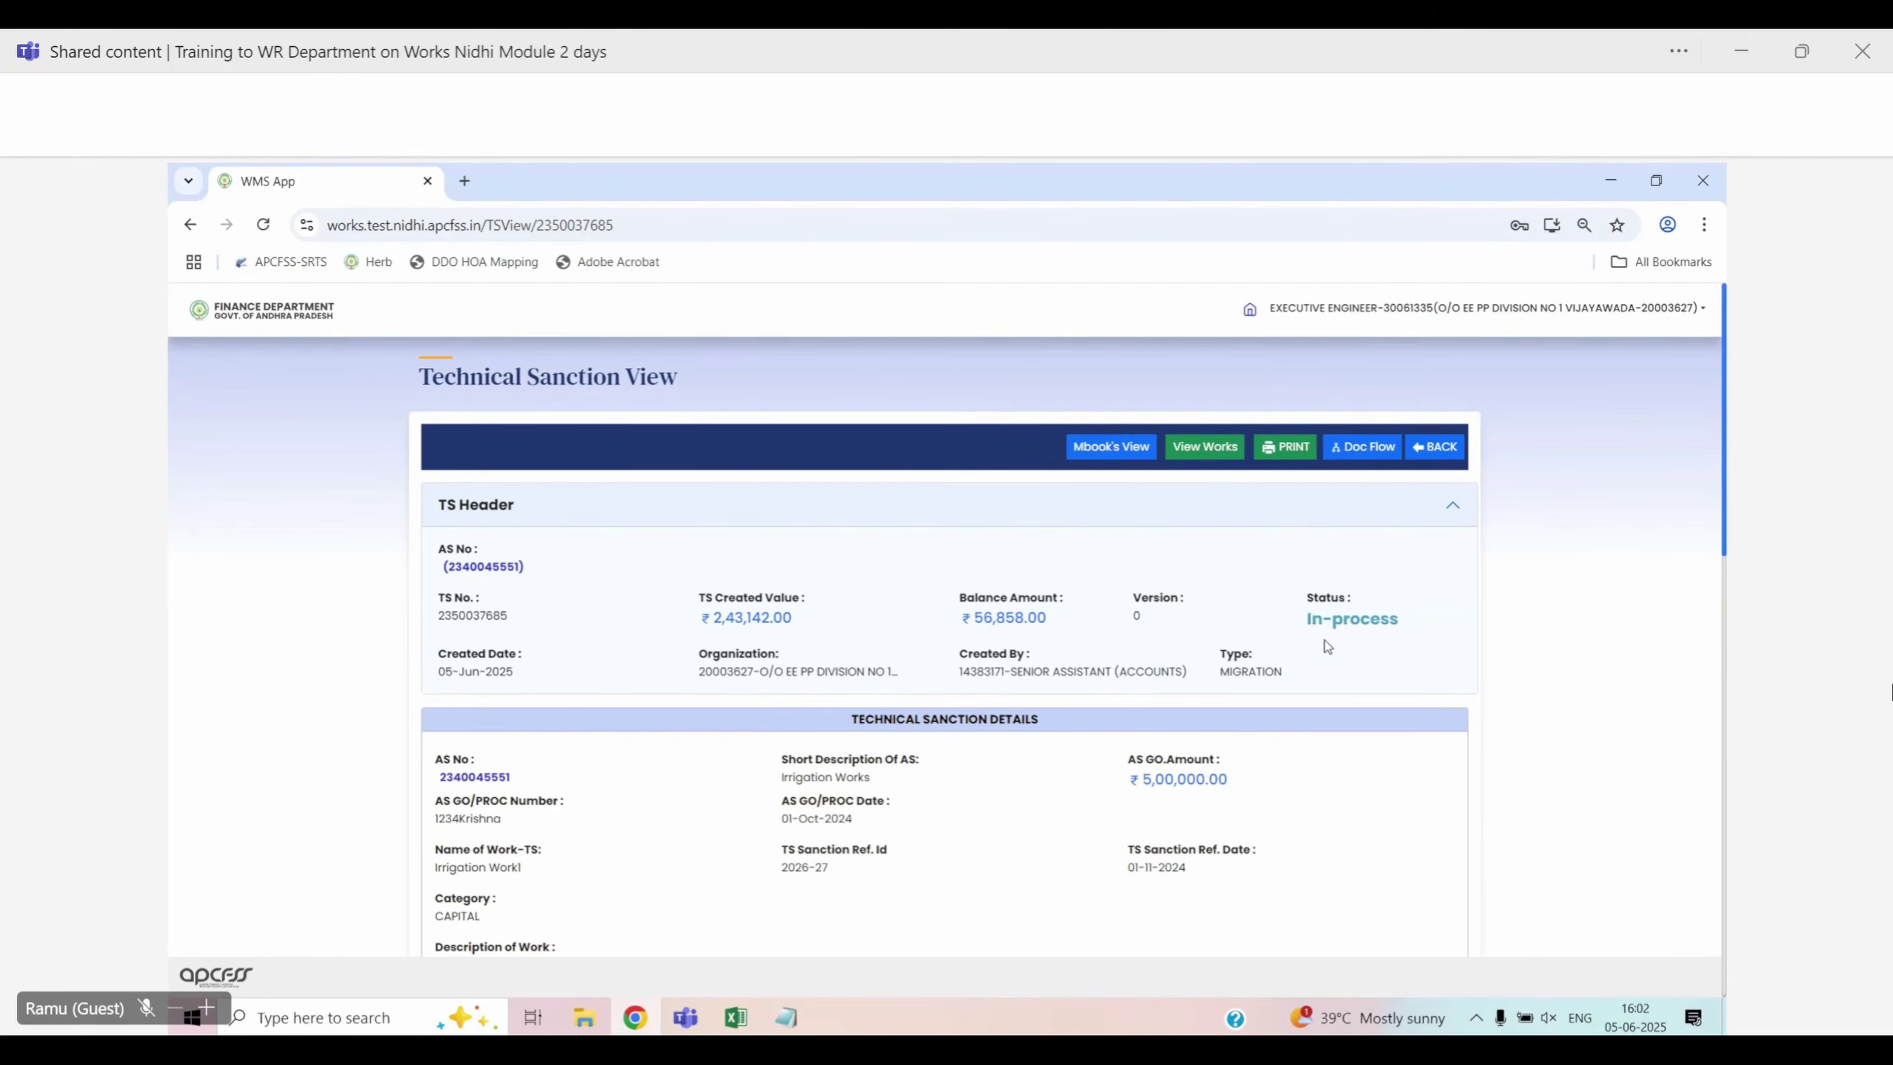
scroll(1363, 646, down, 1)
scroll(1364, 651, down, 1)
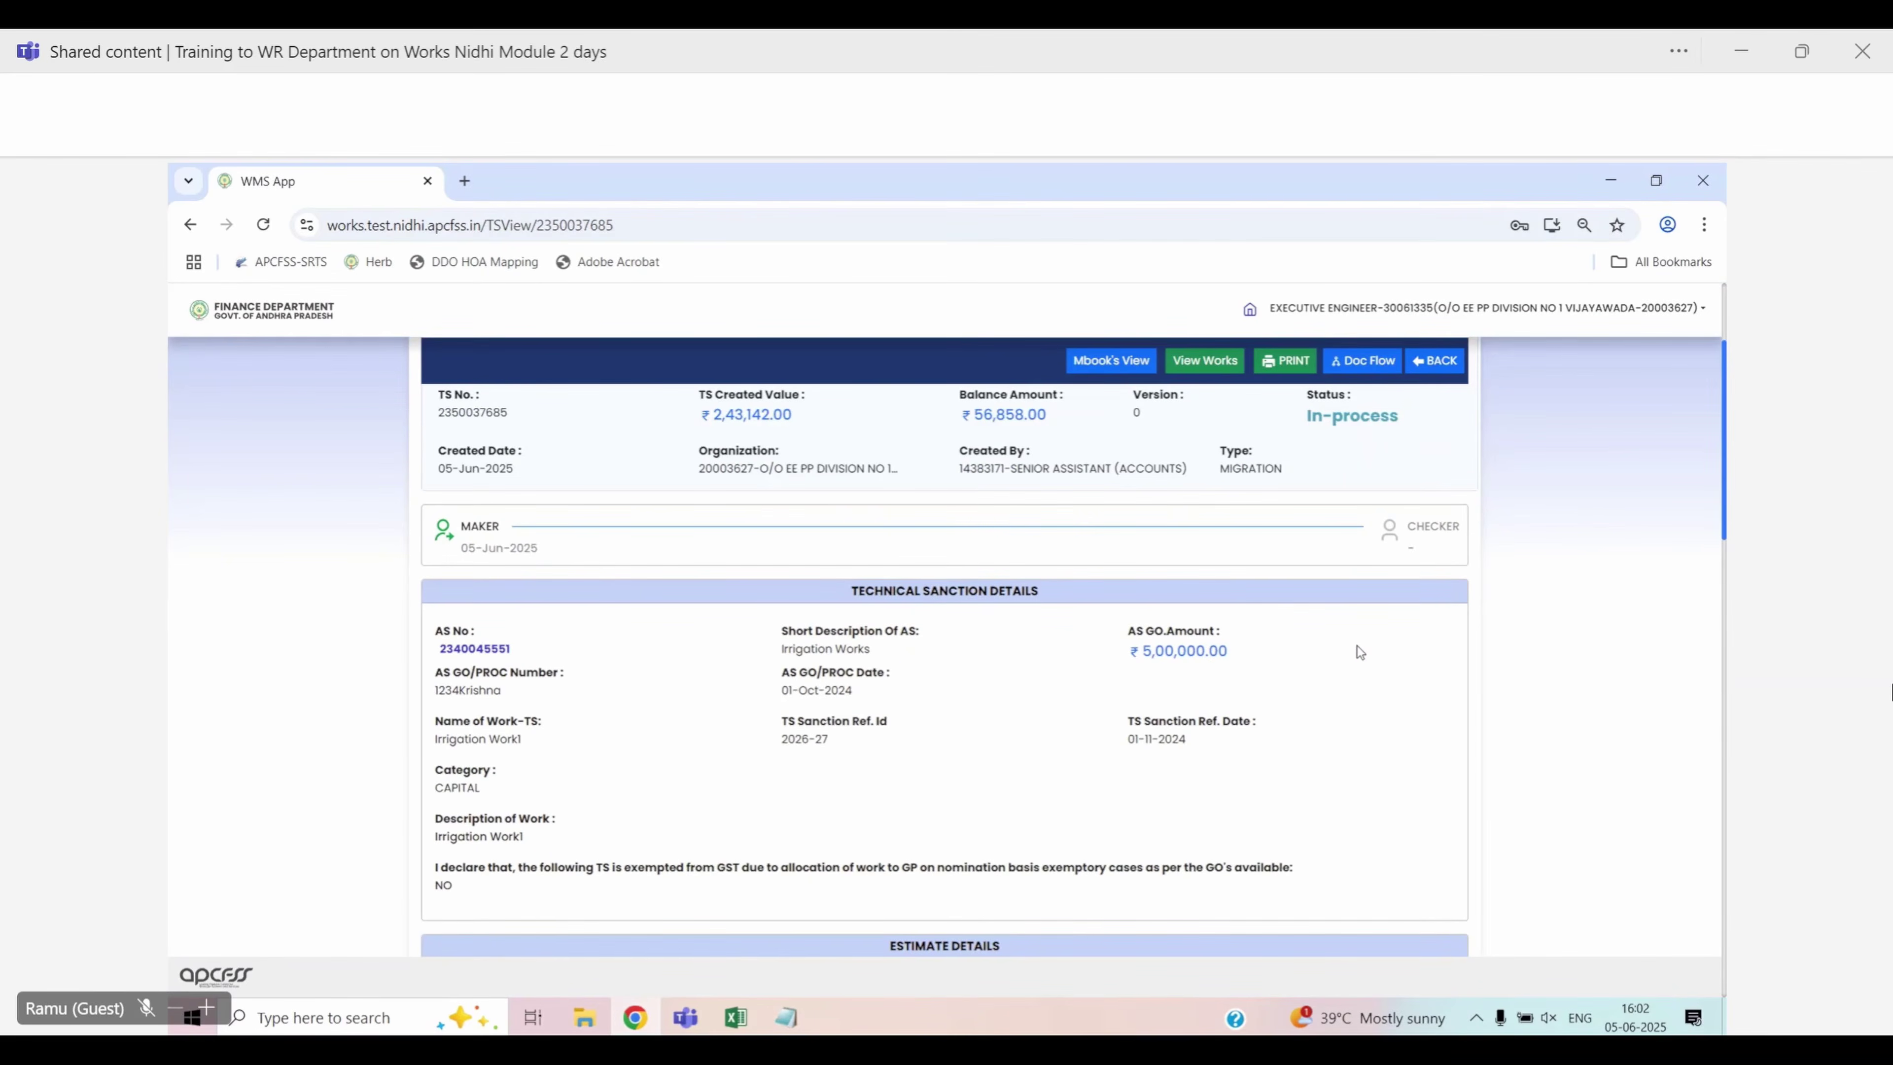
scroll(1358, 646, down, 2)
scroll(1358, 646, down, 4)
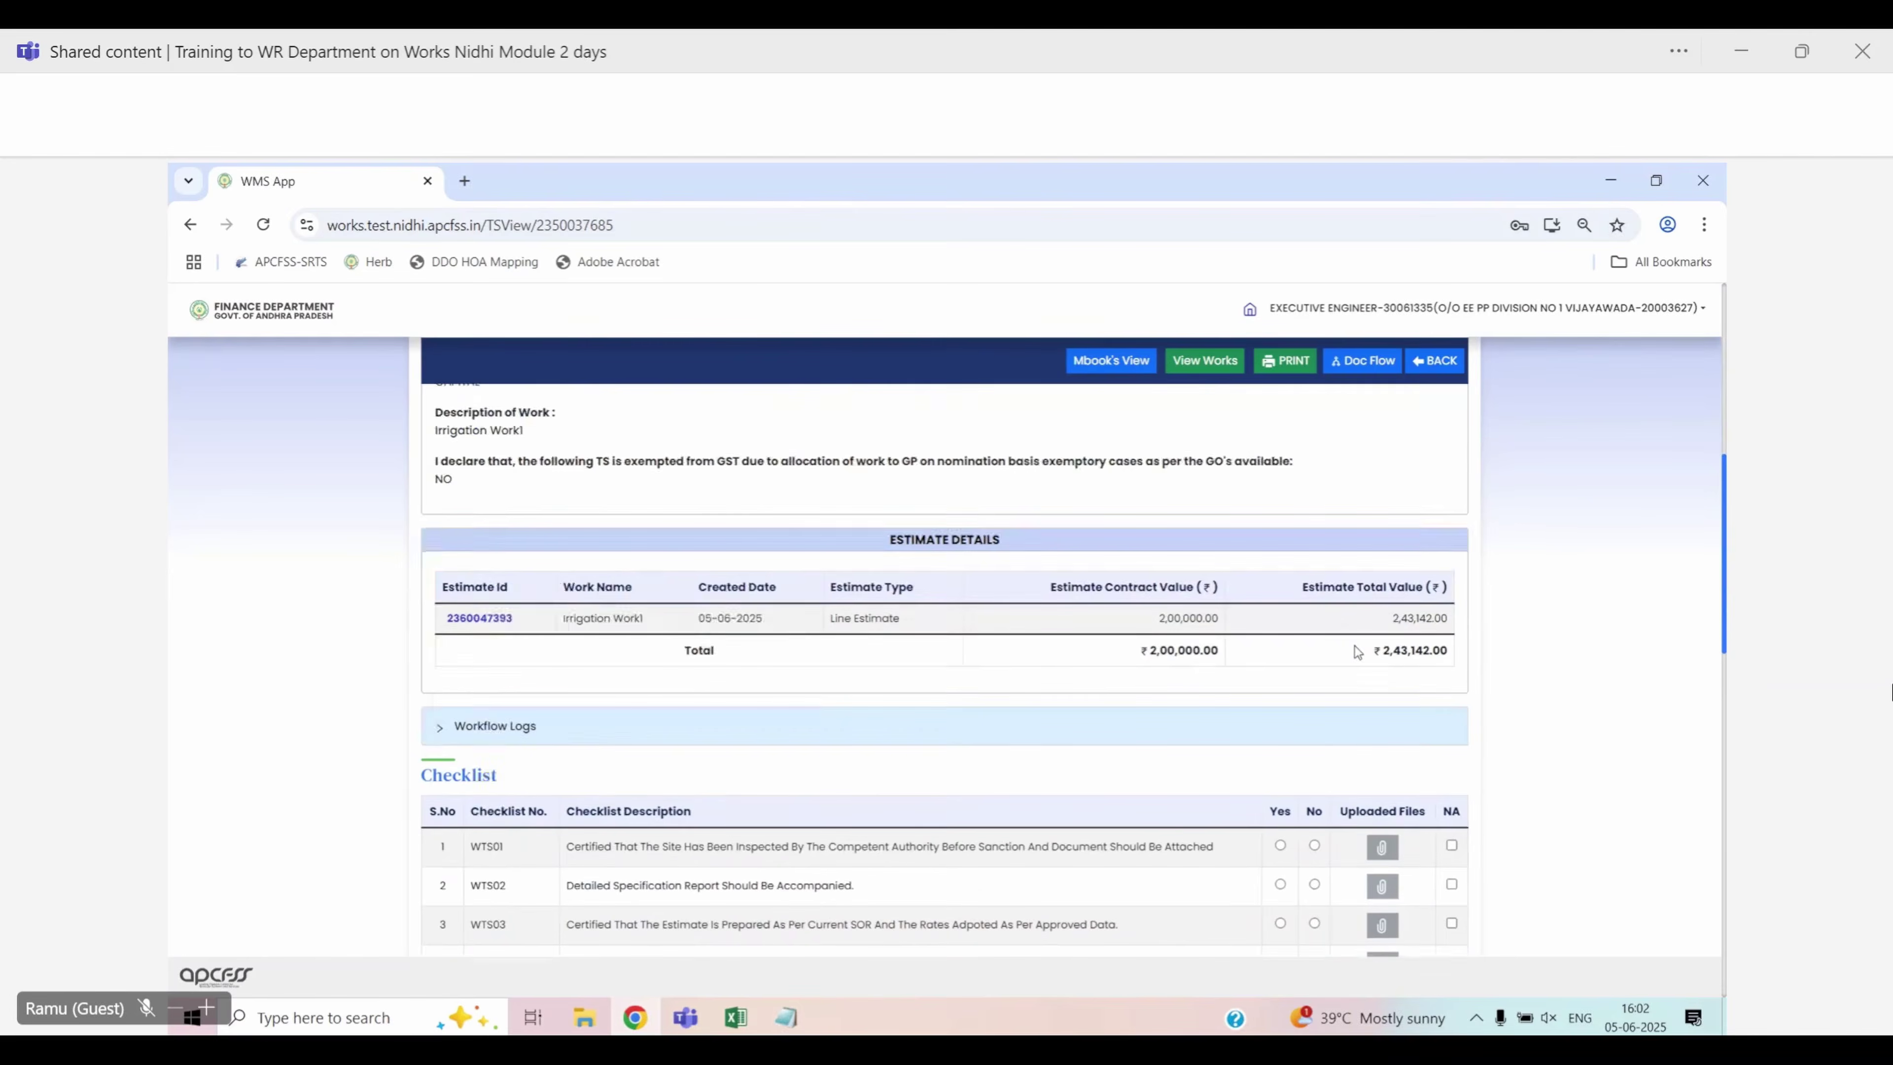
click(1280, 642)
click(1280, 682)
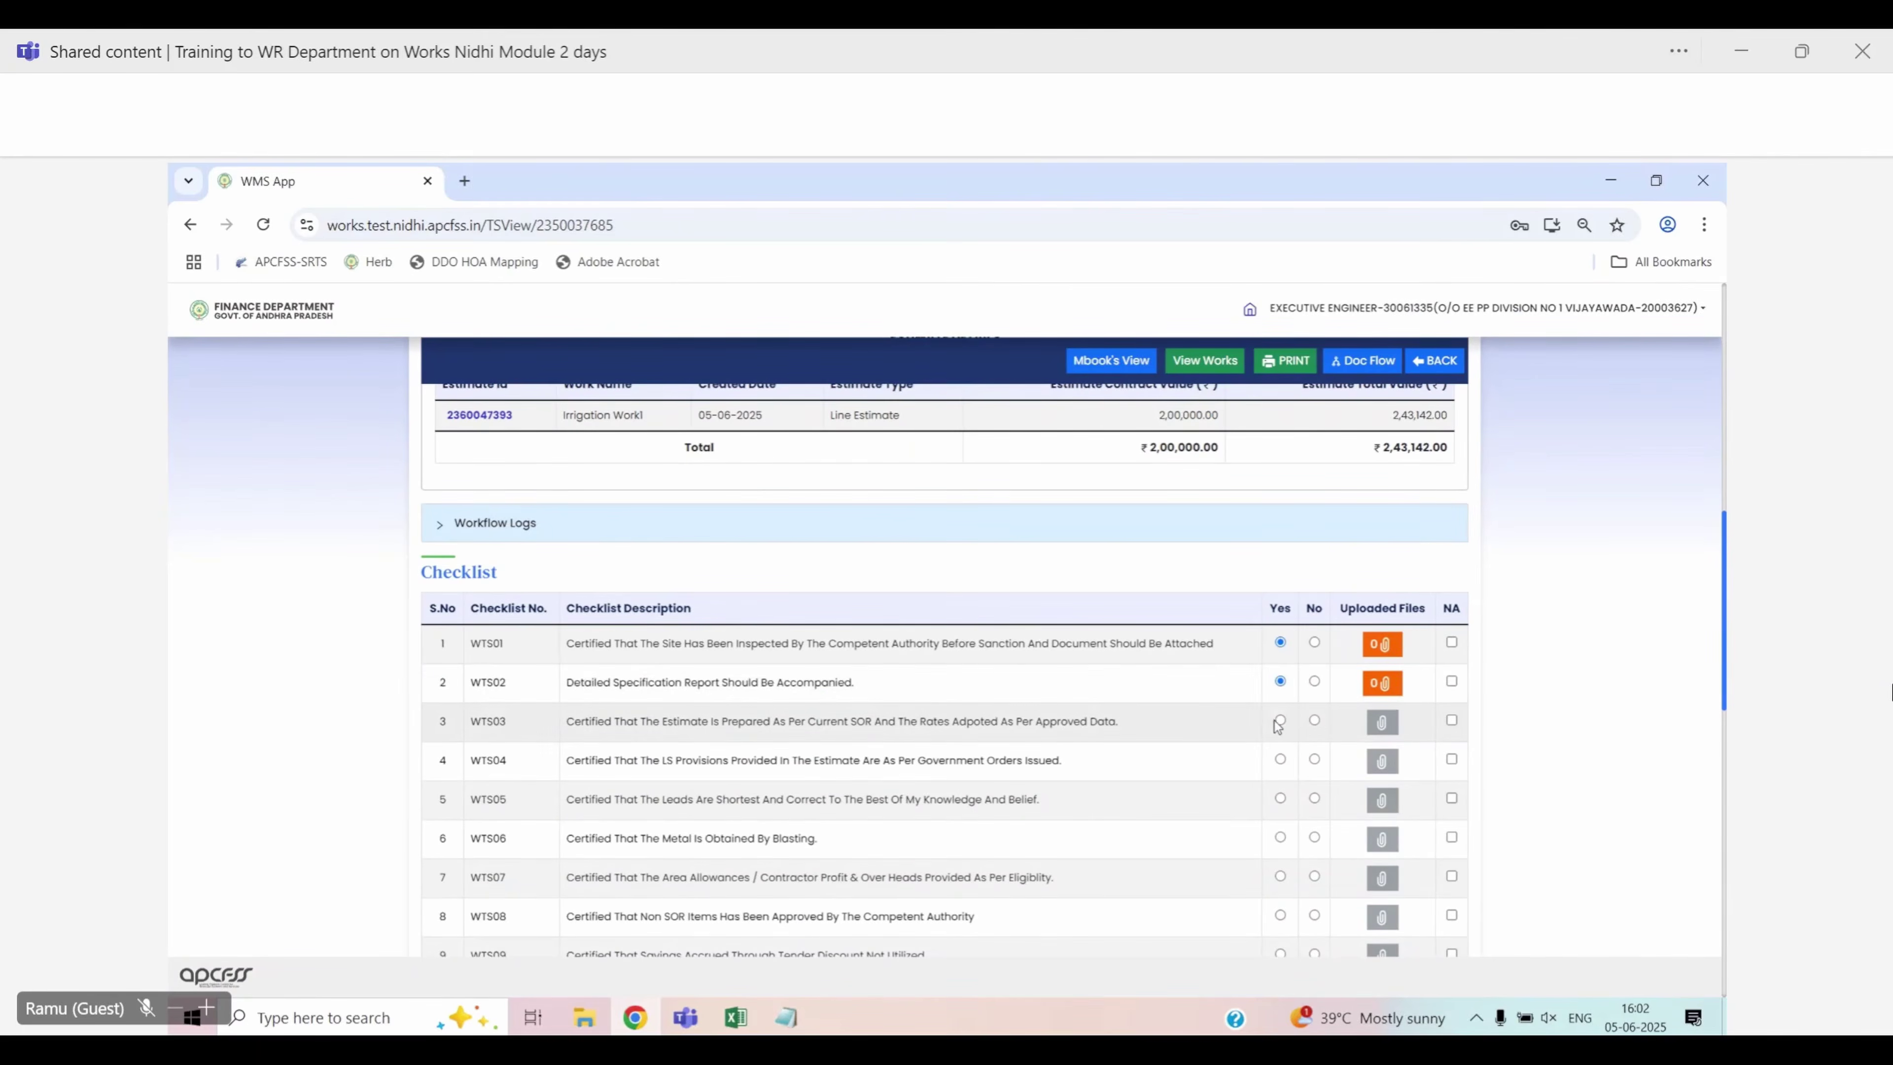
click(1280, 720)
Answer No for checklist items 4–6 and Yes for items 7–9
click(1314, 759)
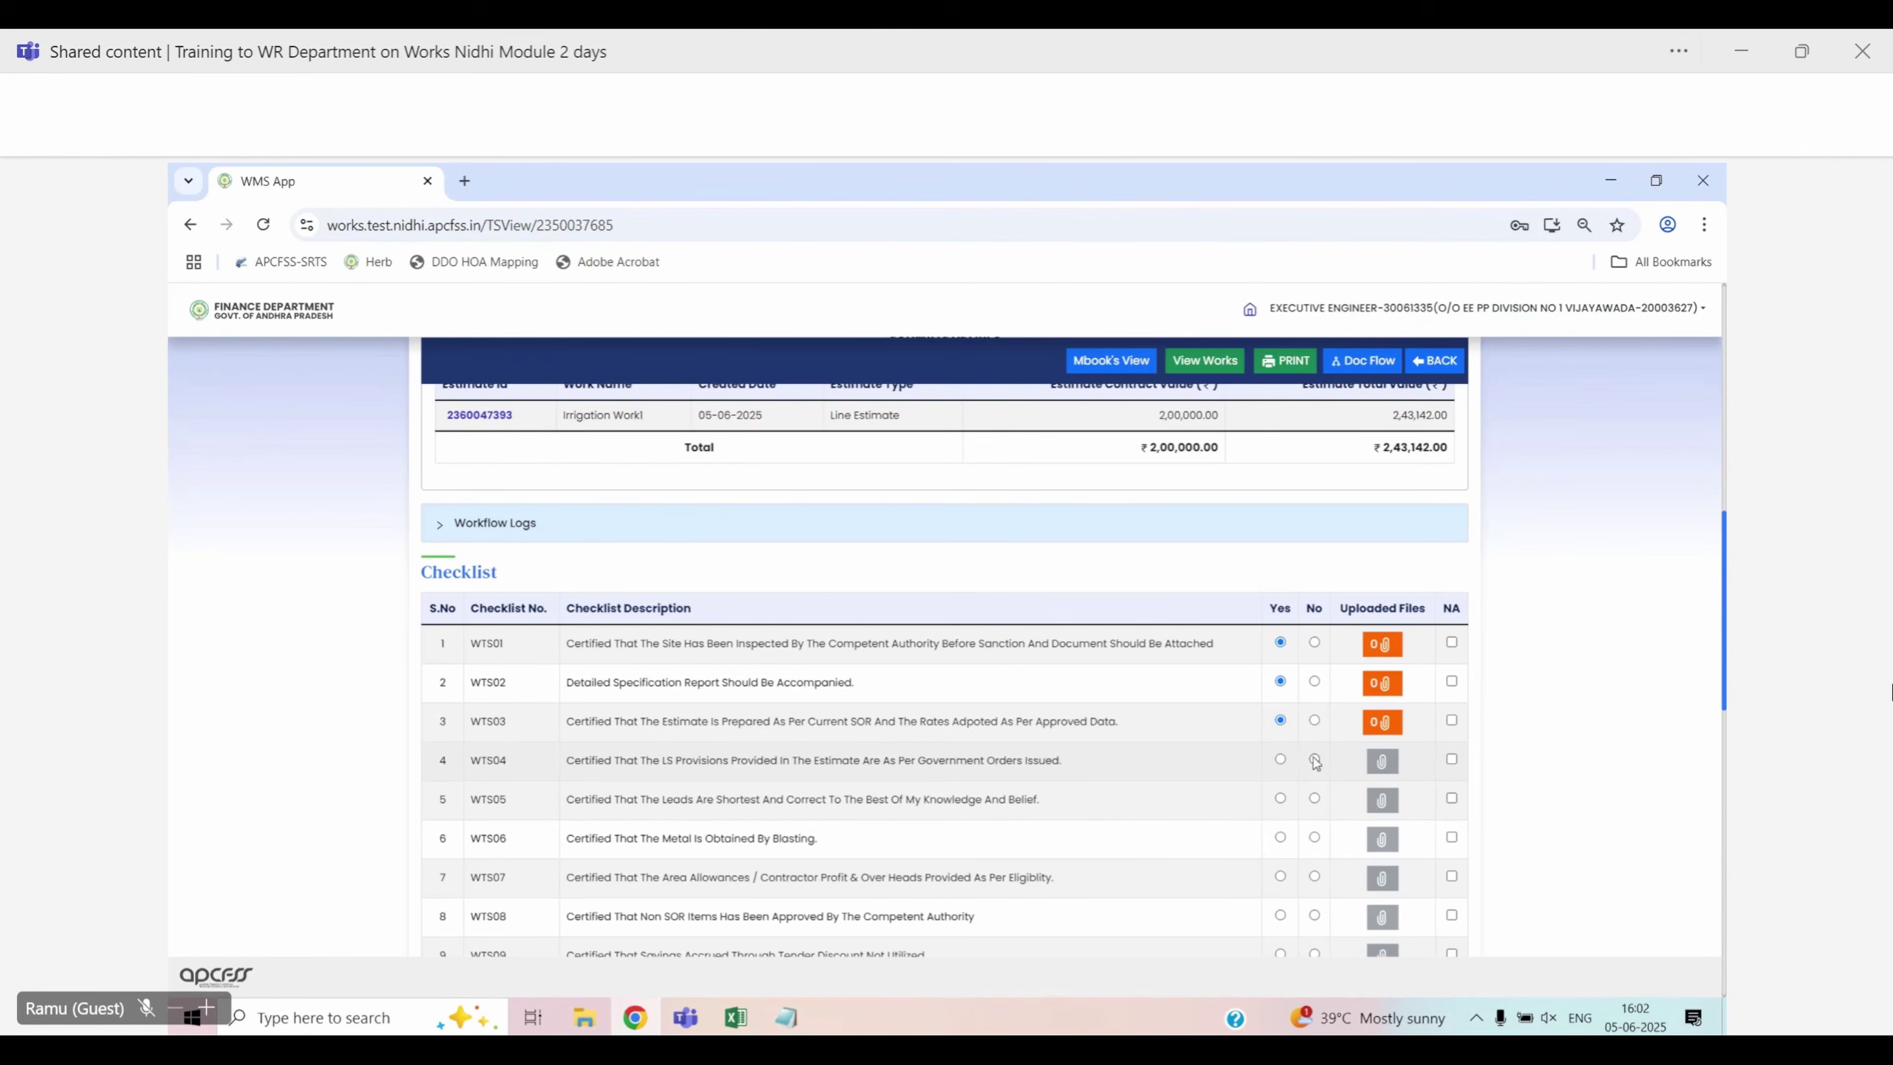
click(1314, 799)
click(1314, 837)
click(1281, 876)
scroll(1285, 725, down, 3)
click(1280, 610)
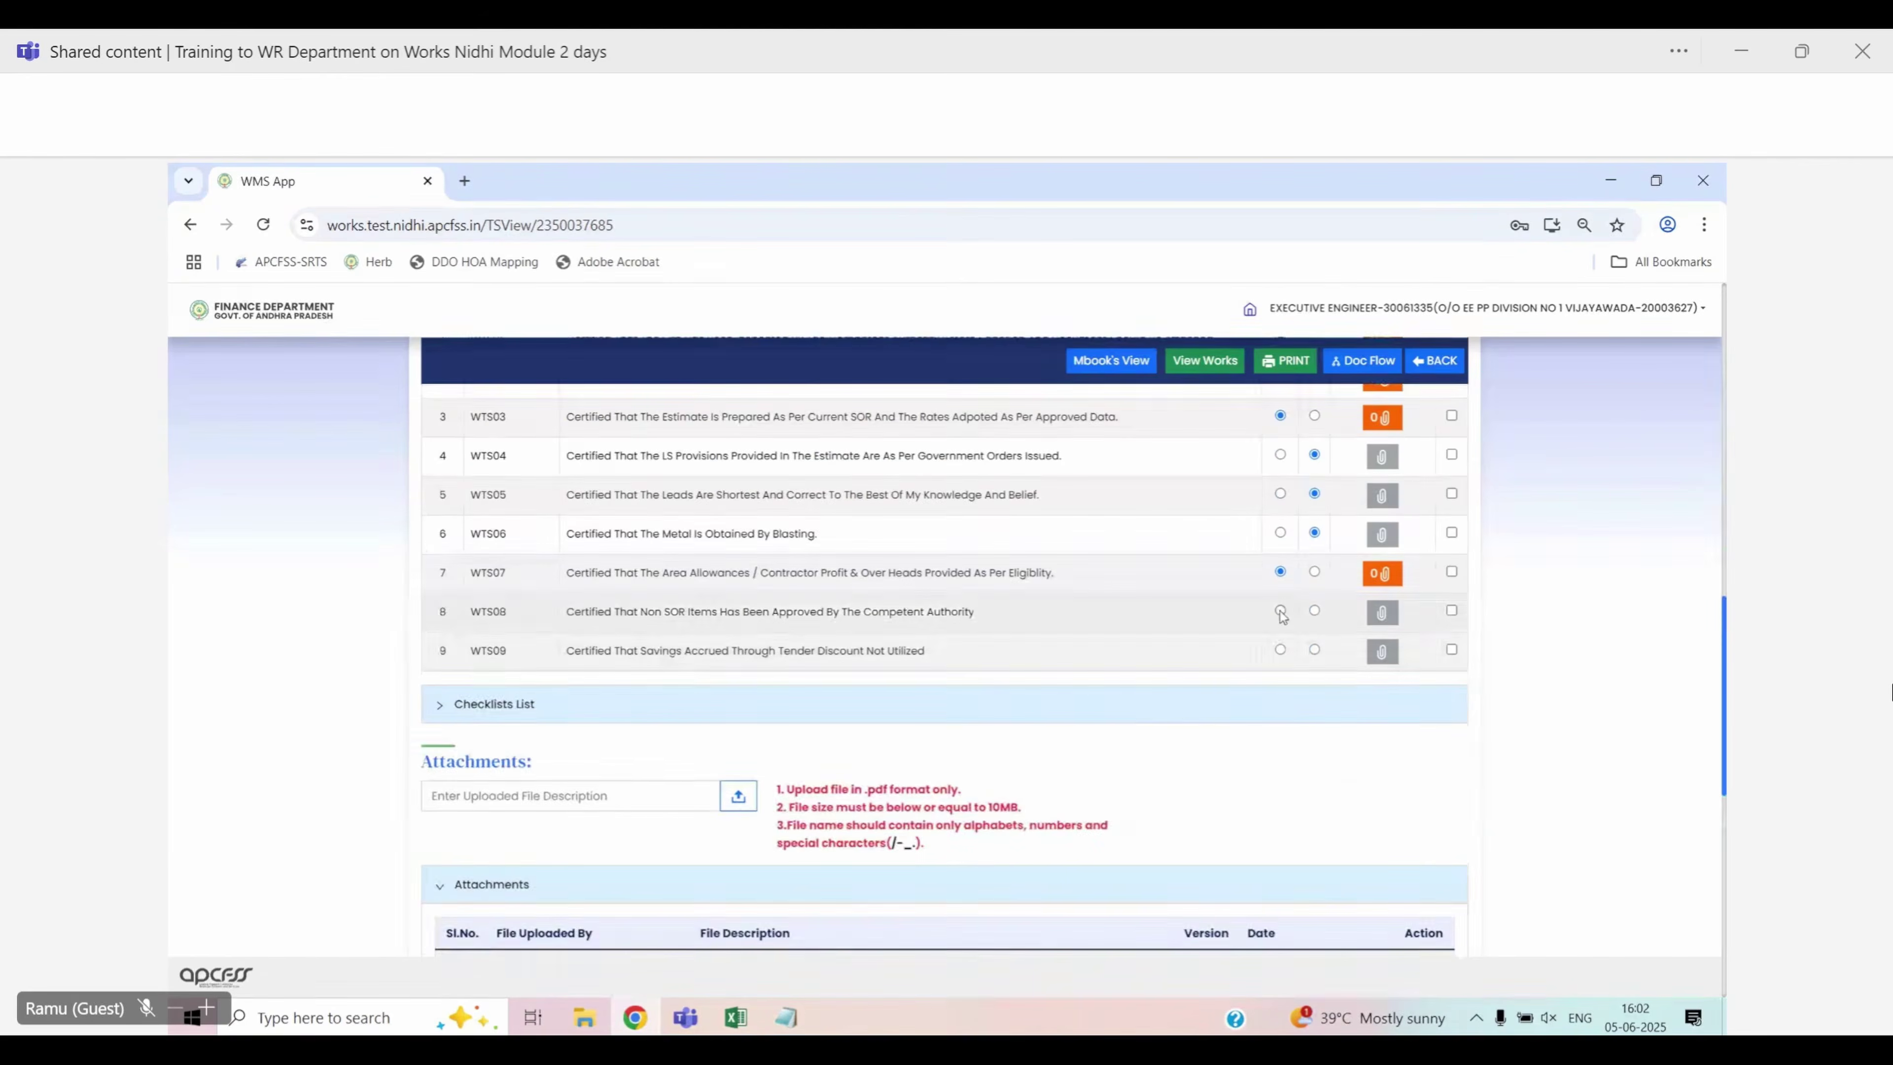
click(1280, 649)
scroll(749, 780, down, 1)
scroll(750, 780, down, 4)
Post the note 'TS Approved', then approve the technical sanction and confirm with Proceed
click(537, 634)
text(TS Approved)
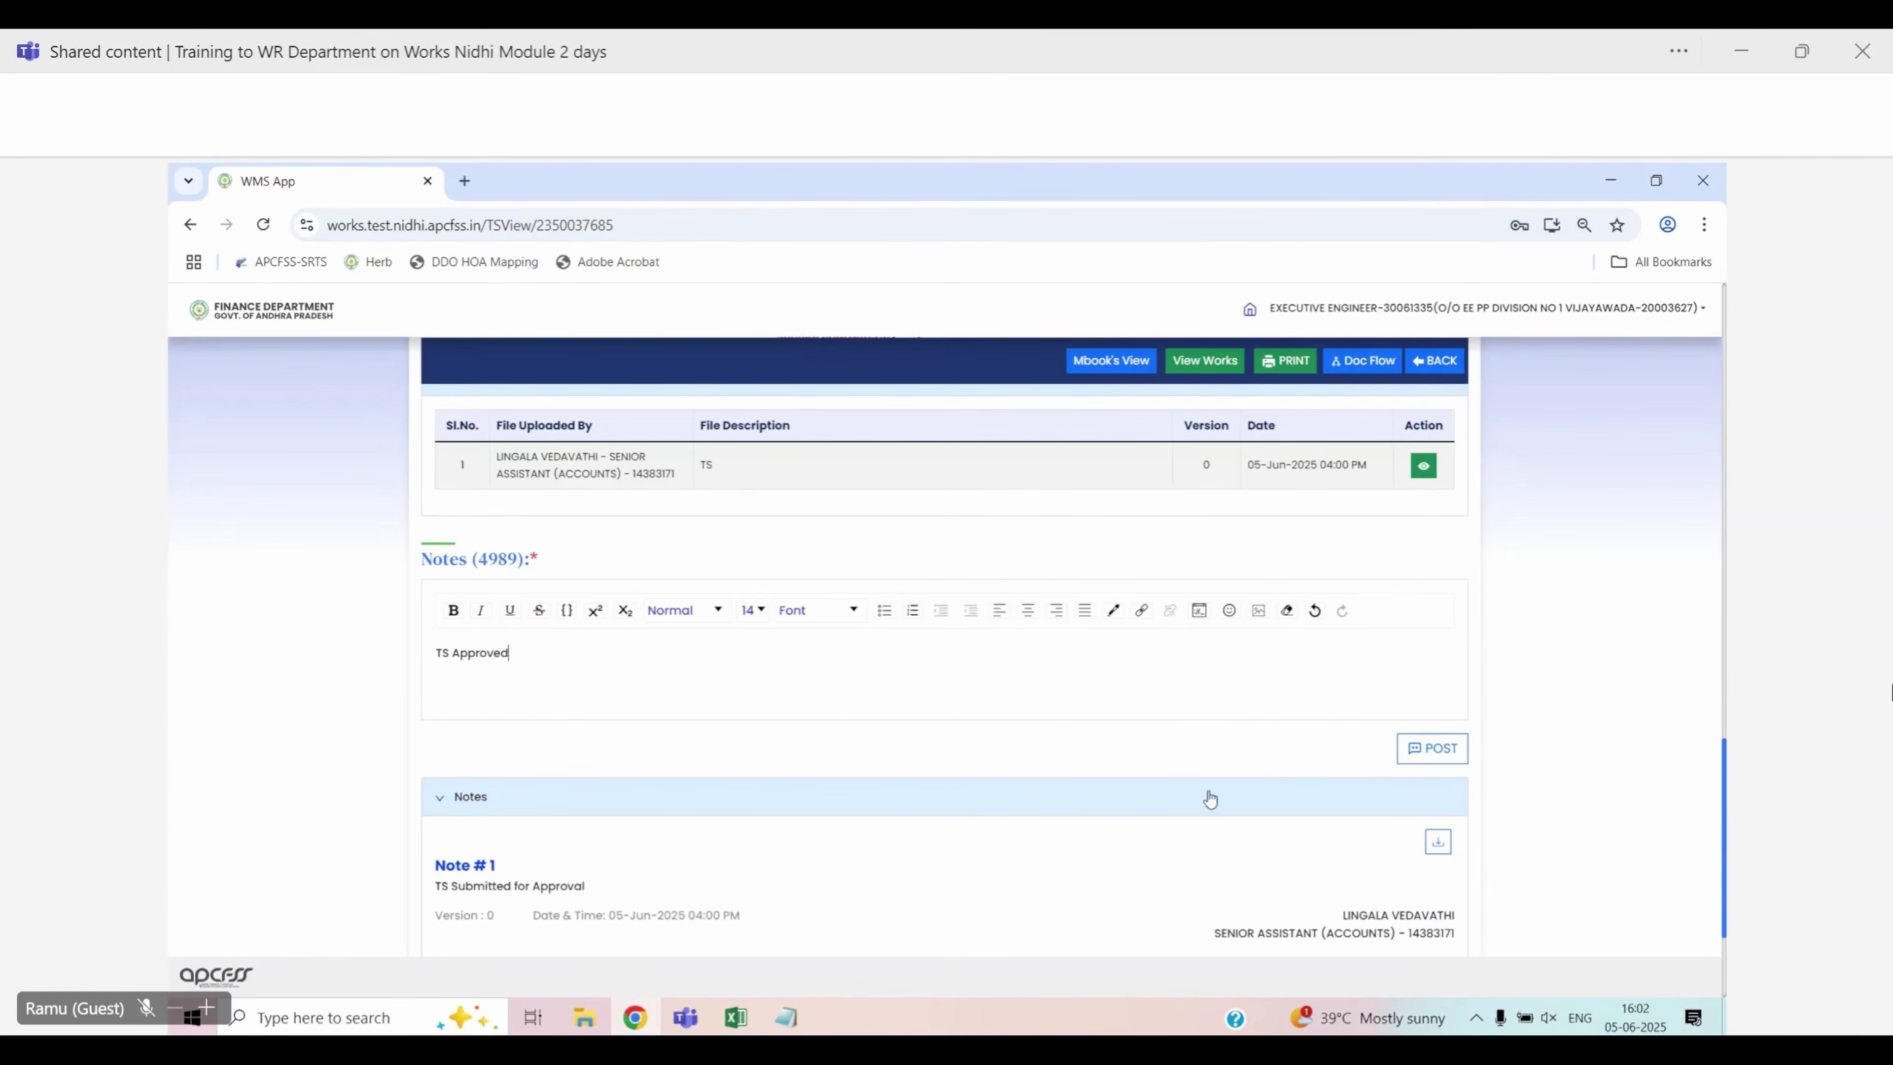
click(1431, 747)
scroll(963, 742, down, 3)
scroll(963, 741, down, 1)
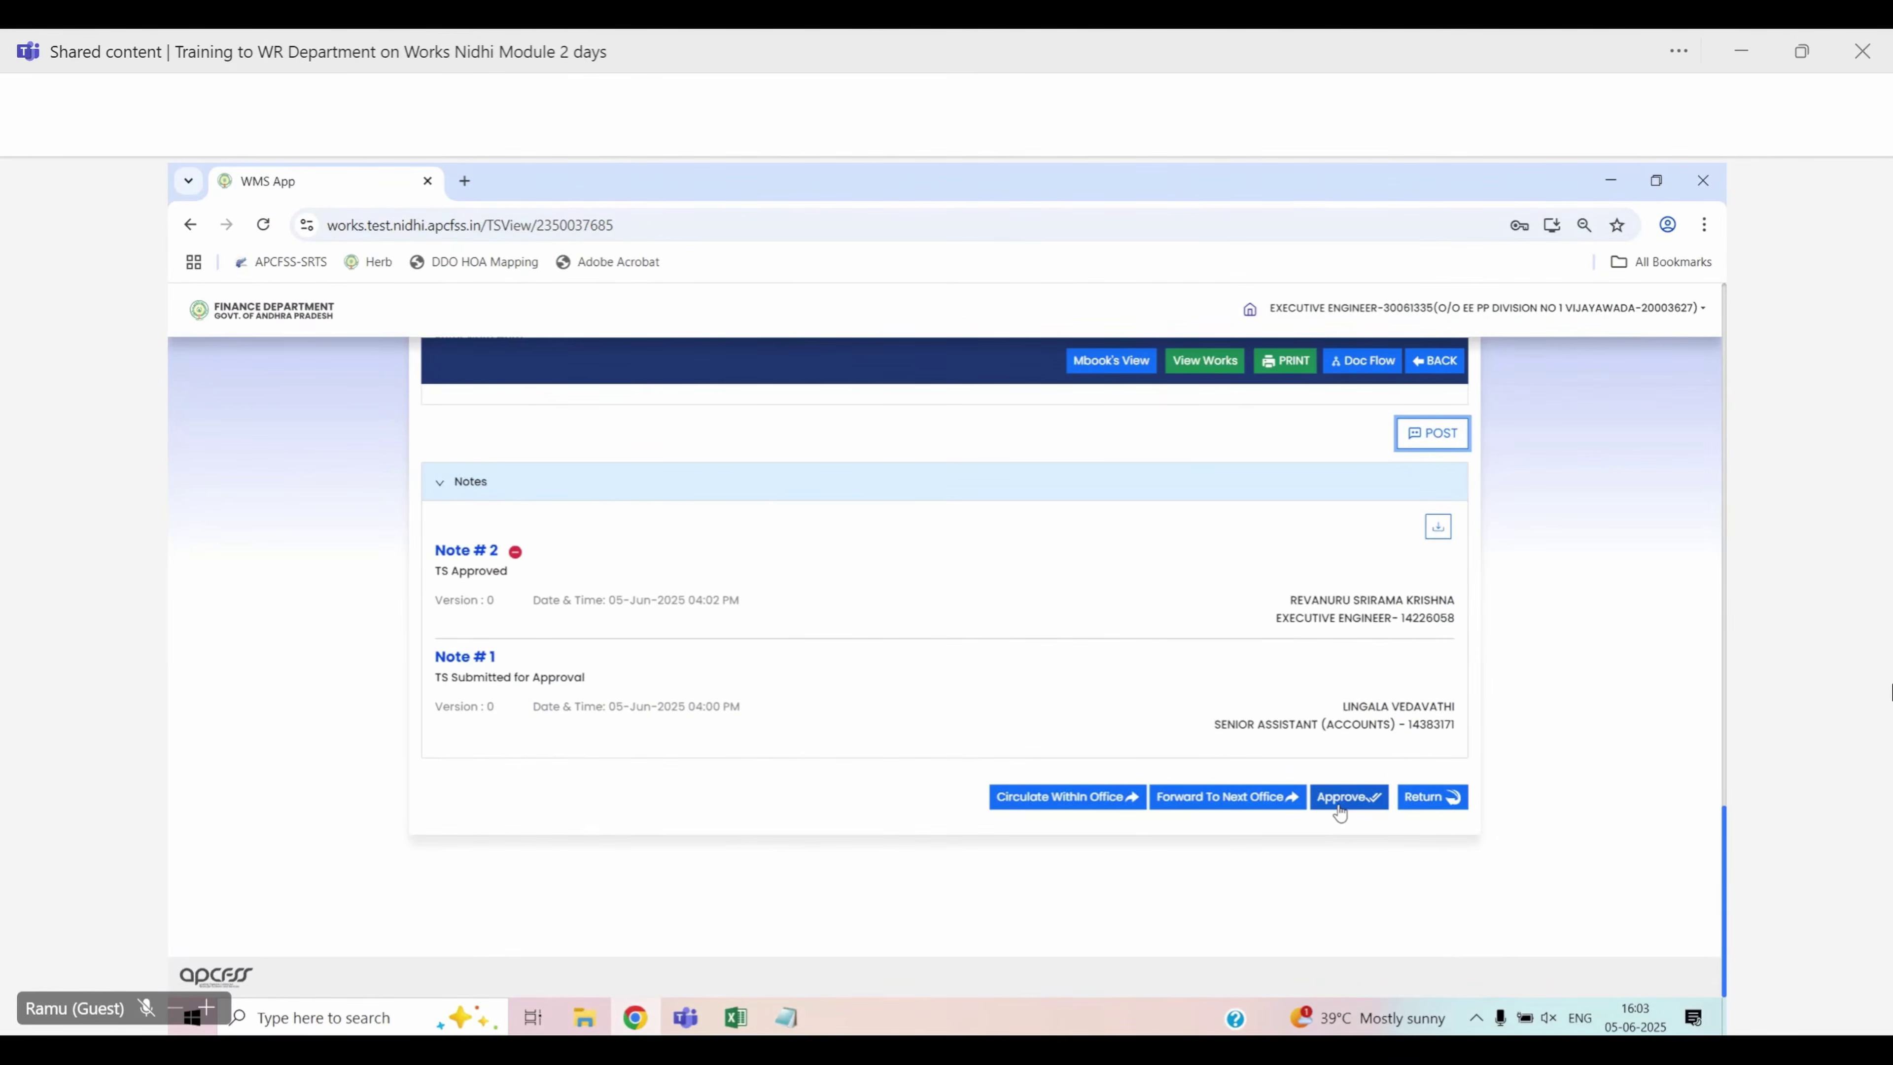
click(1339, 796)
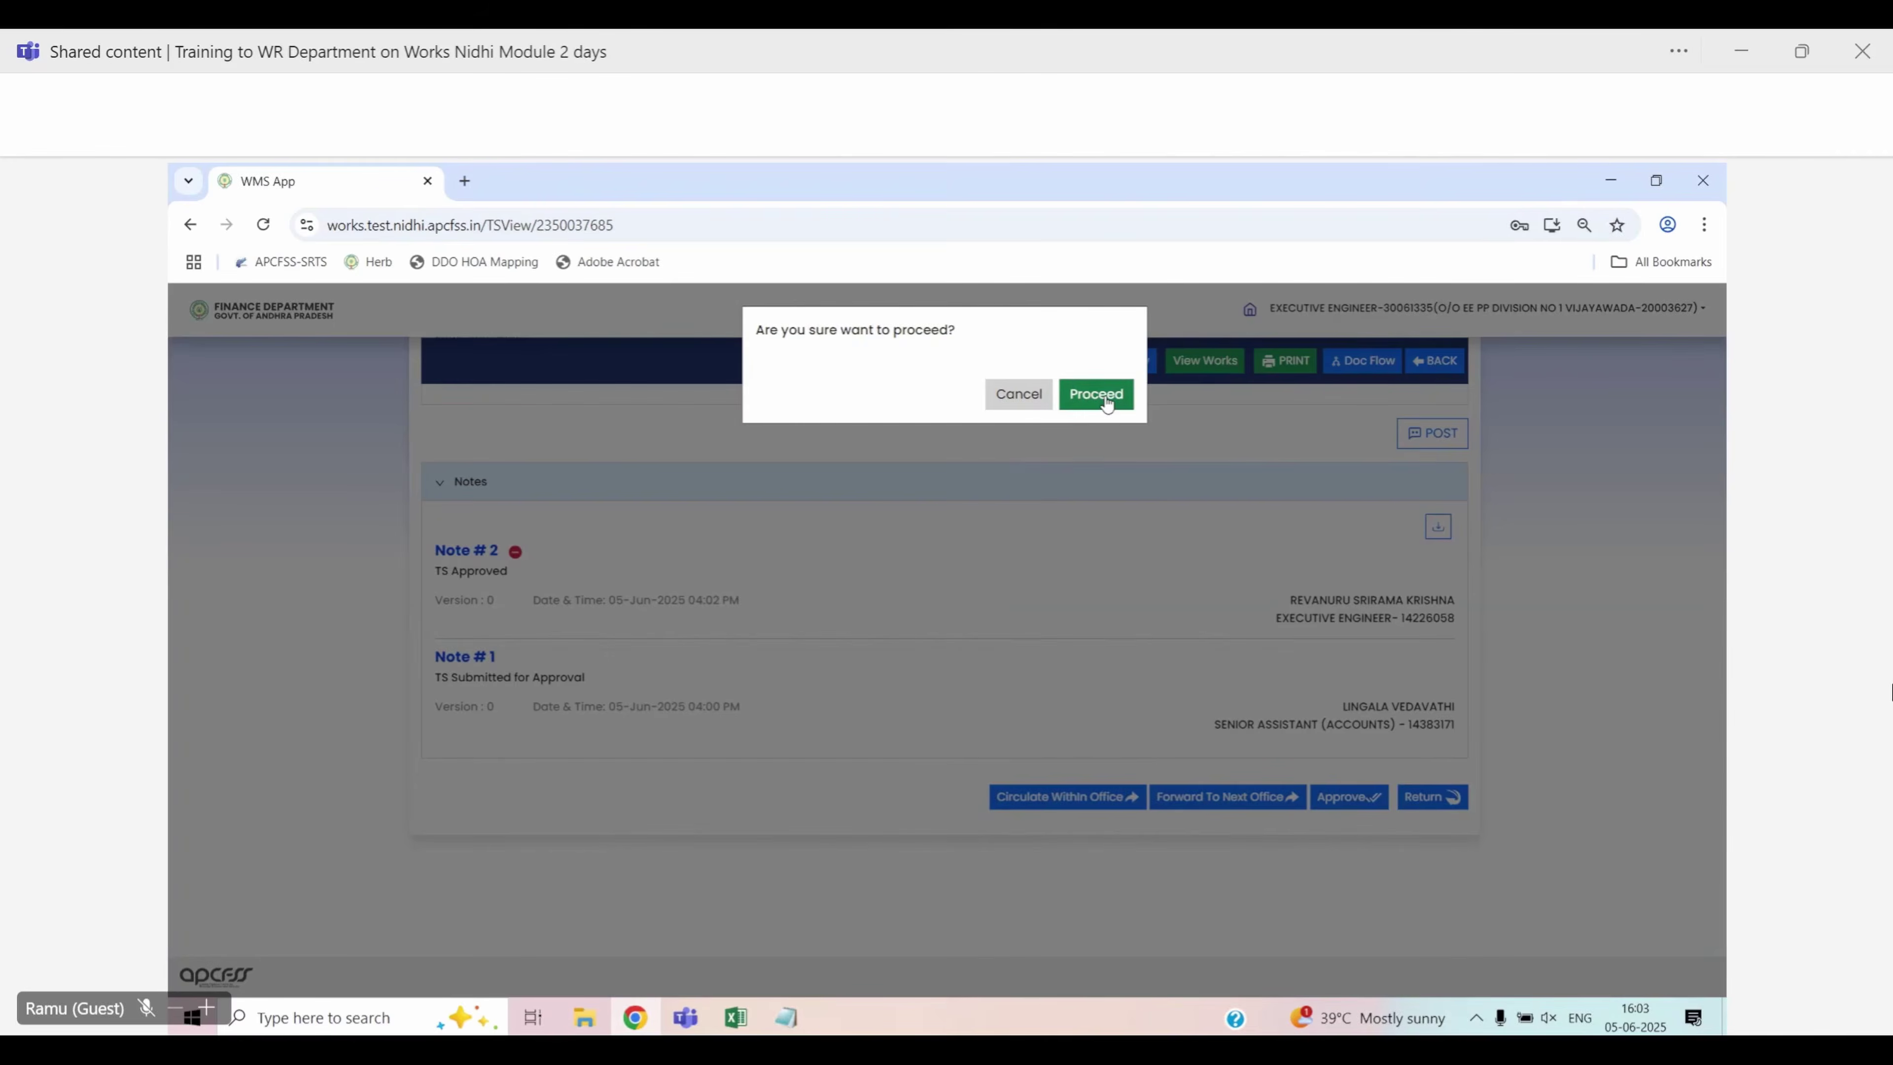
click(1097, 394)
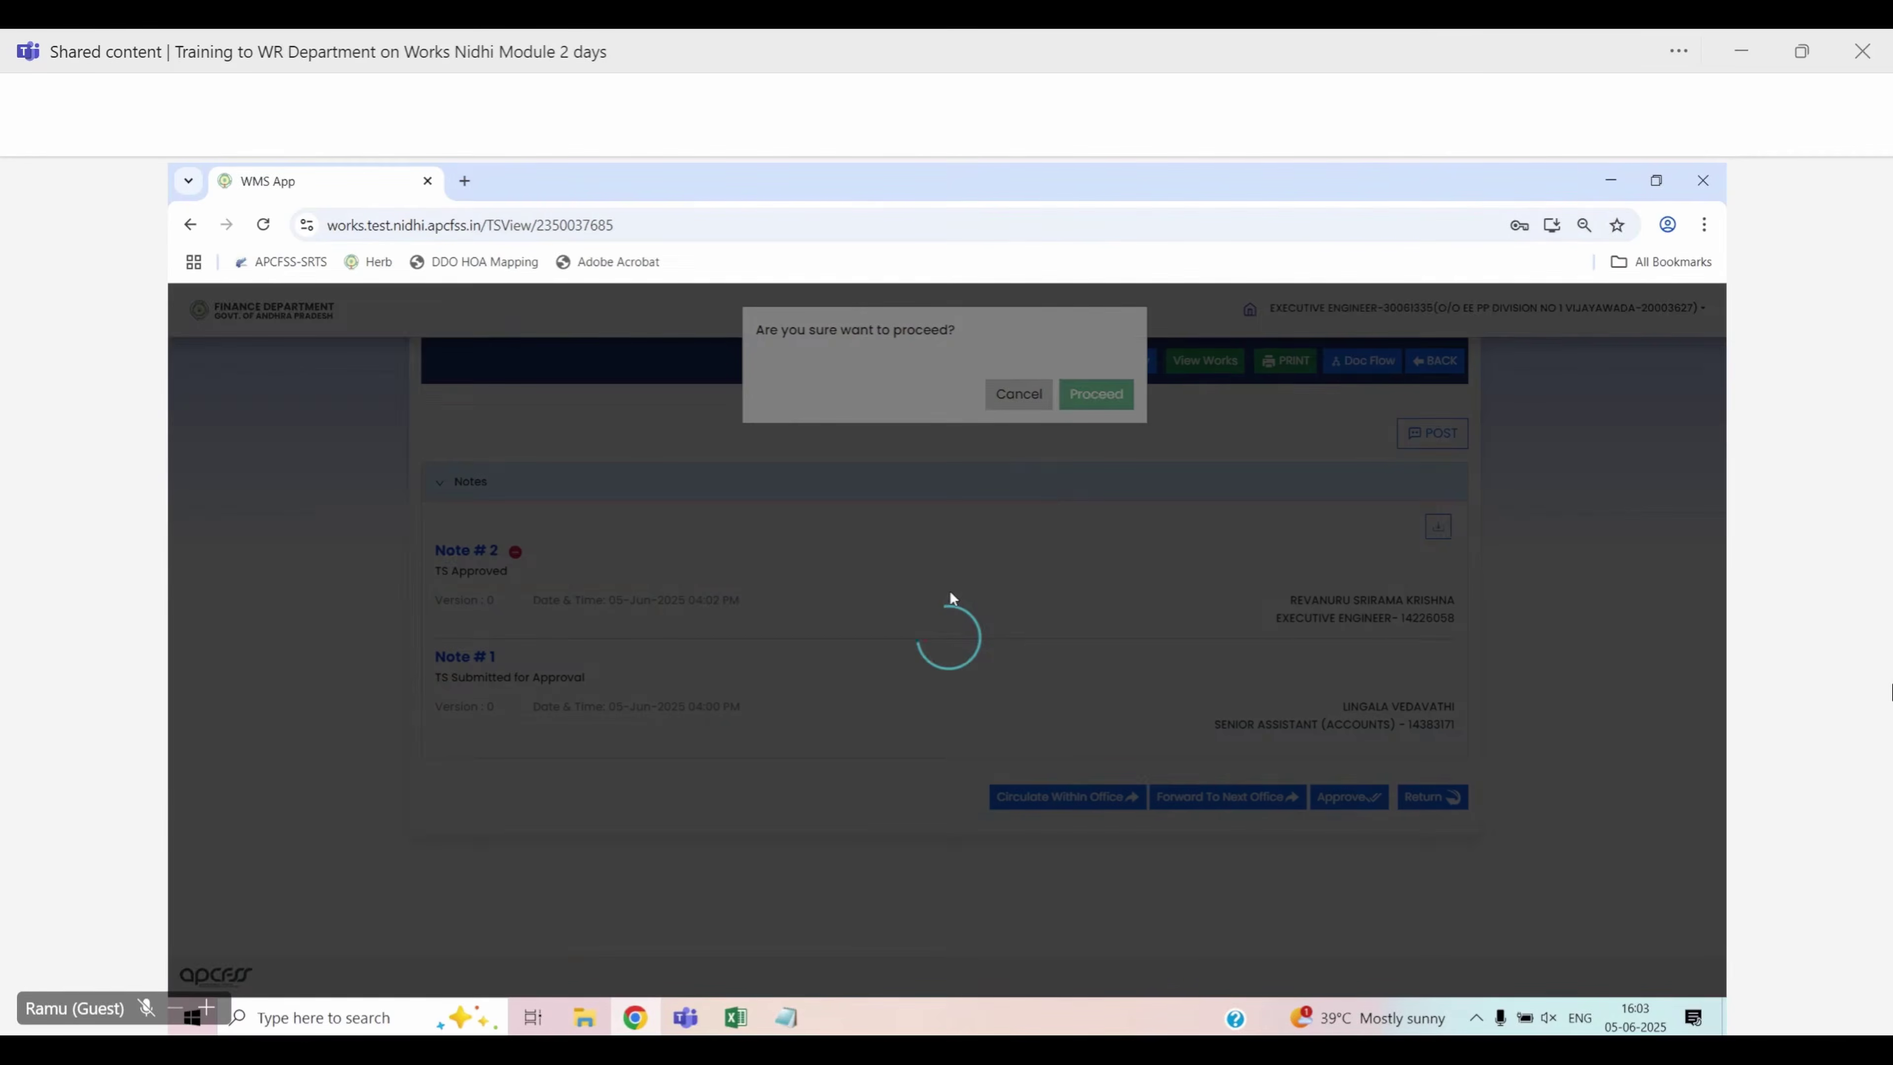